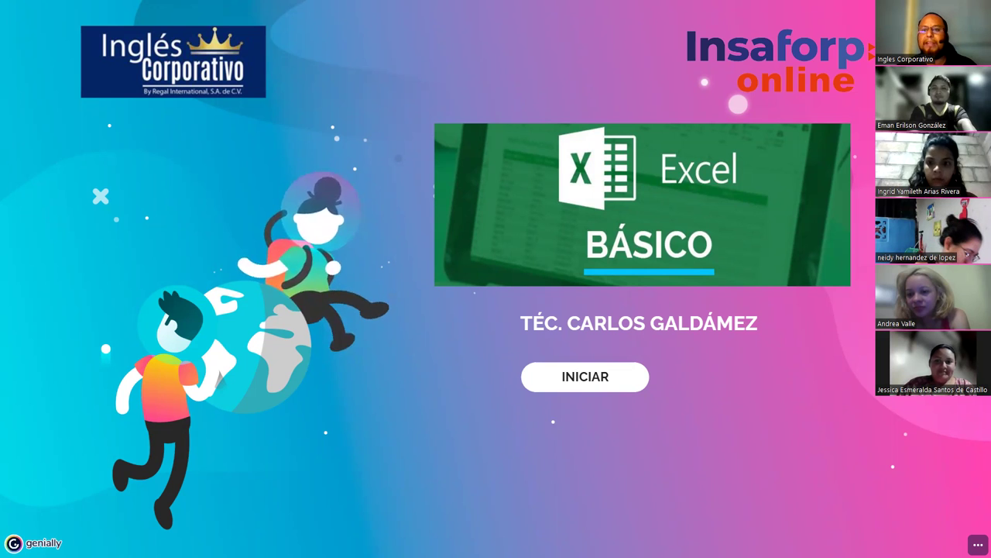
# - Start the Excel Básico presentation to reach the INDICE slide of nine sections
pyautogui.click(600, 389)
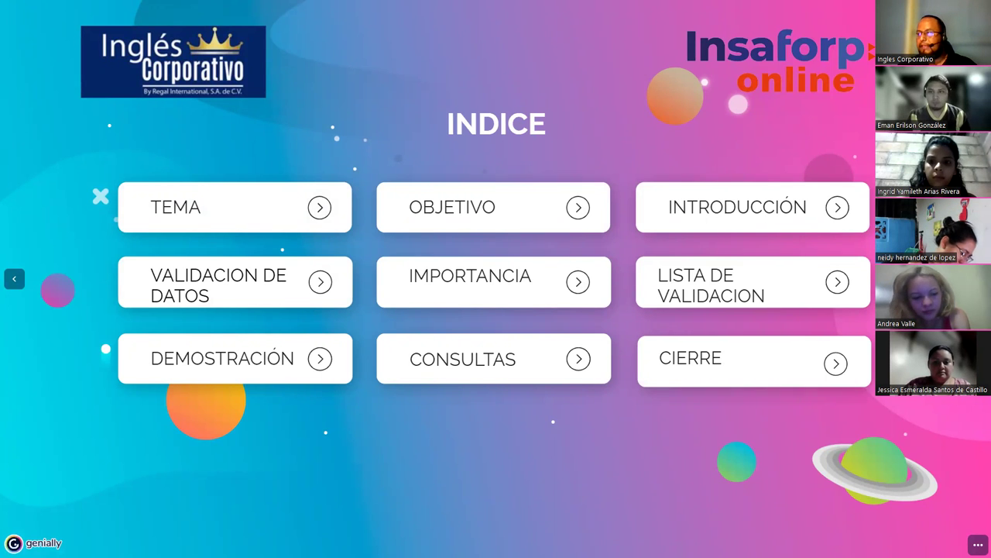
# - Go from the index's Lista de Validación entry to the OBJETIVO slide on validating lists and dates
pyautogui.click(585, 379)
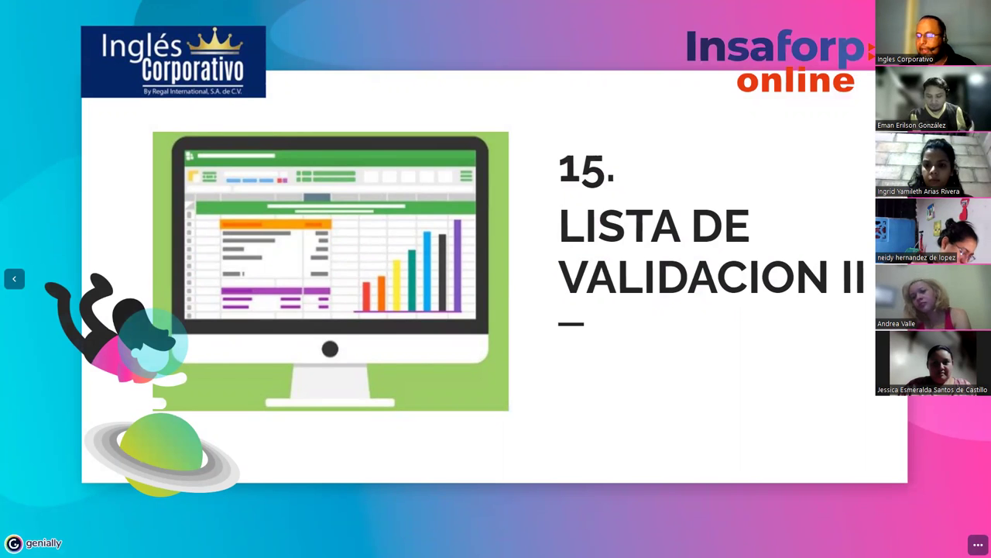
pyautogui.press('Right')
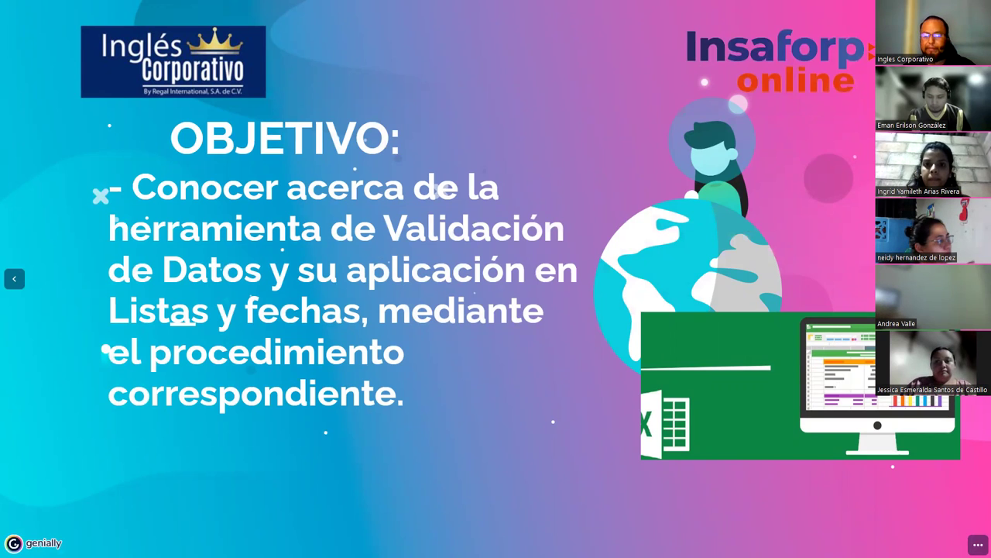
# - Show the INTRODUCCIÓN slide listing Número entero, Decimal, Fecha, Hora and Longitud de texto
pyautogui.press('Right')
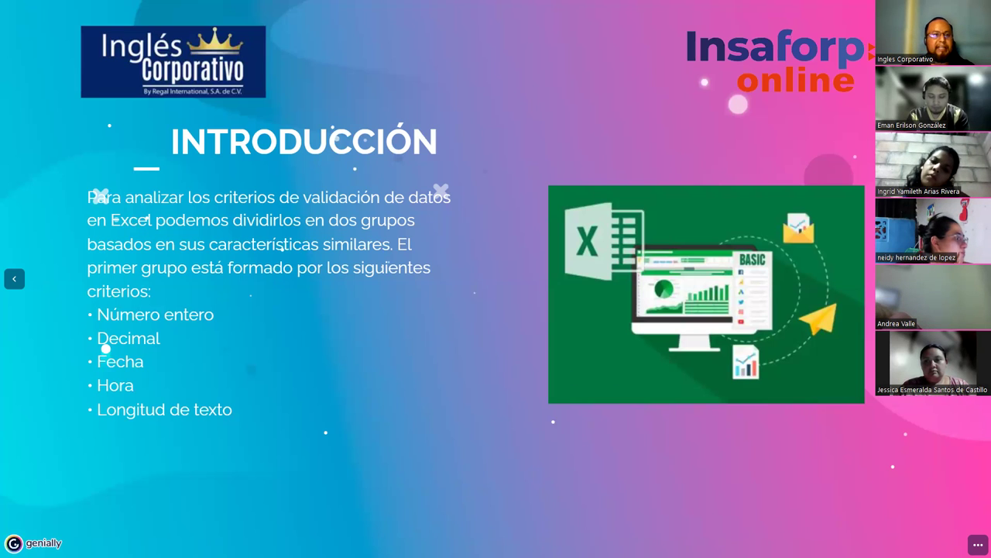
# - Show the IMPORTANCIA slide covering comparison options such as Entre, No está entre and Mayor que
pyautogui.press('Right')
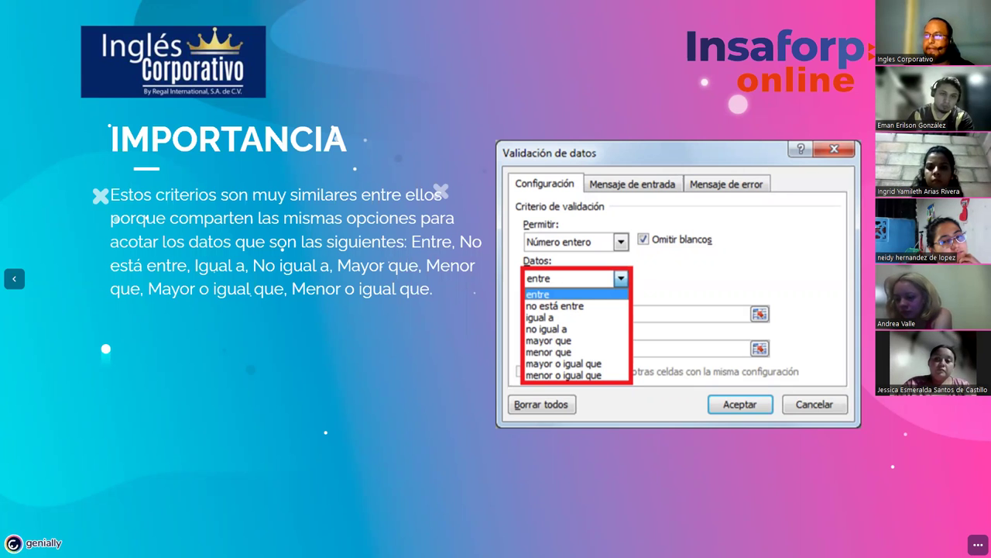
# - Show the CONFIGURACION EN LA VALIDACION slide with the whole-number 50–100 example
pyautogui.press('Right')
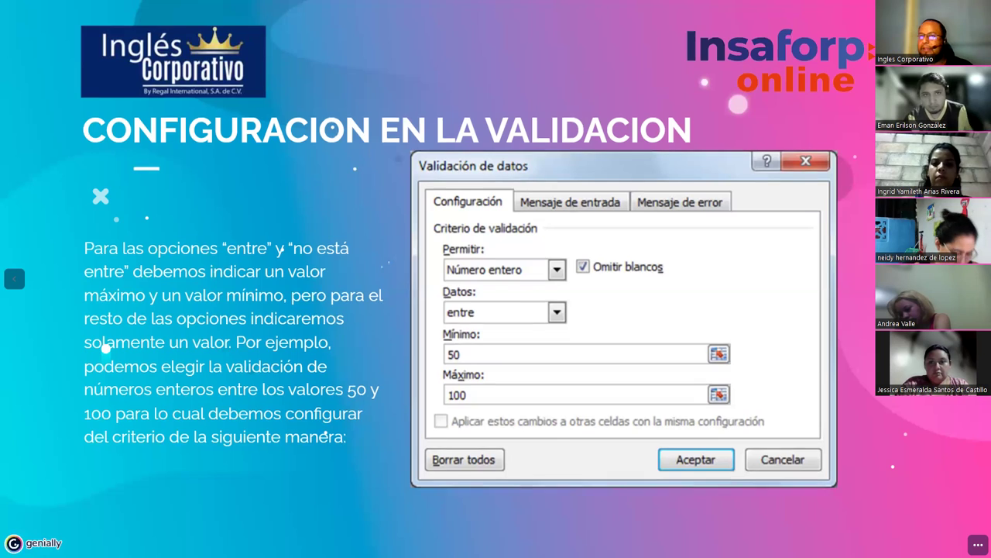
# - Go to the example accepting only dates after 01/01/2015
pyautogui.press('Right')
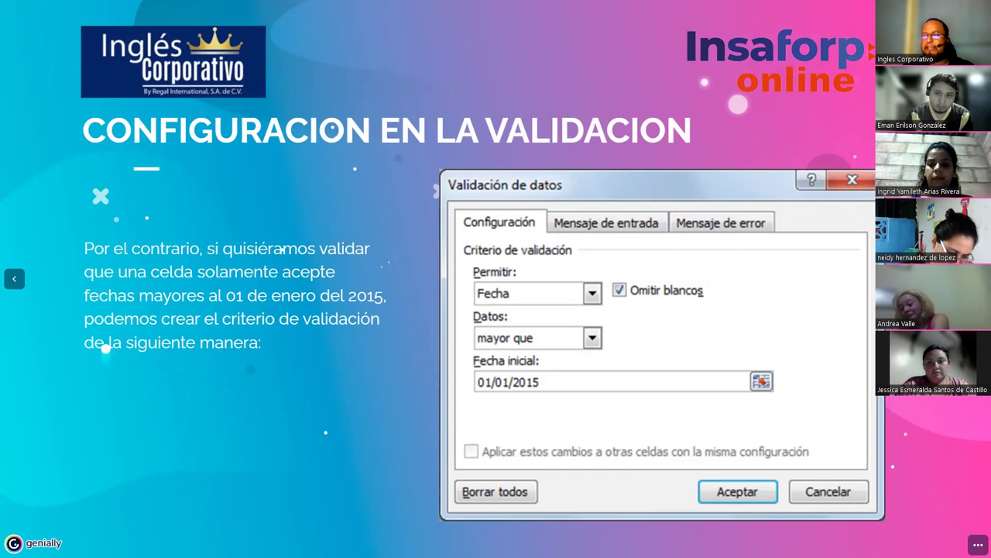
# - Go to the list validation slide using the sábado, domingo example
pyautogui.press('Right')
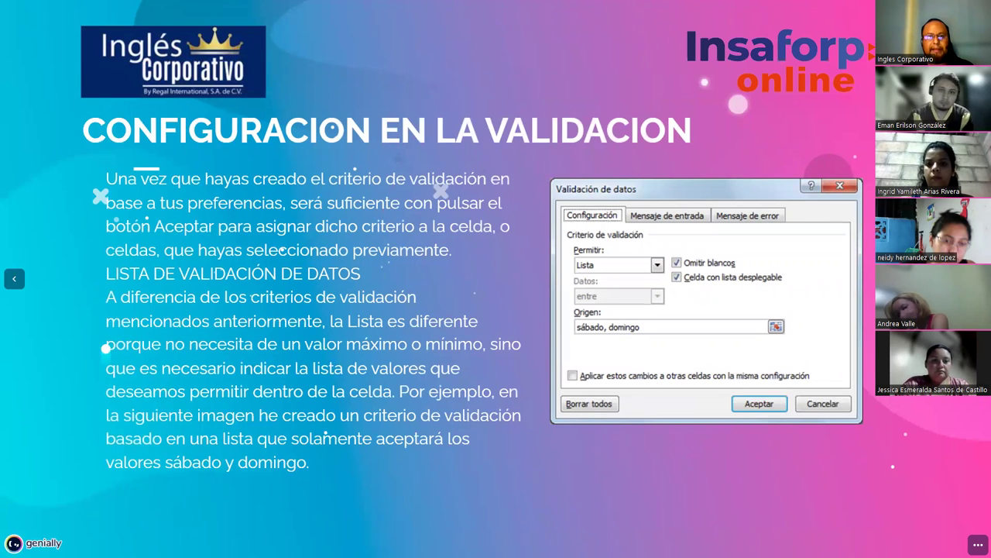
pyautogui.moveTo(570, 312); pyautogui.dragTo(742, 350)
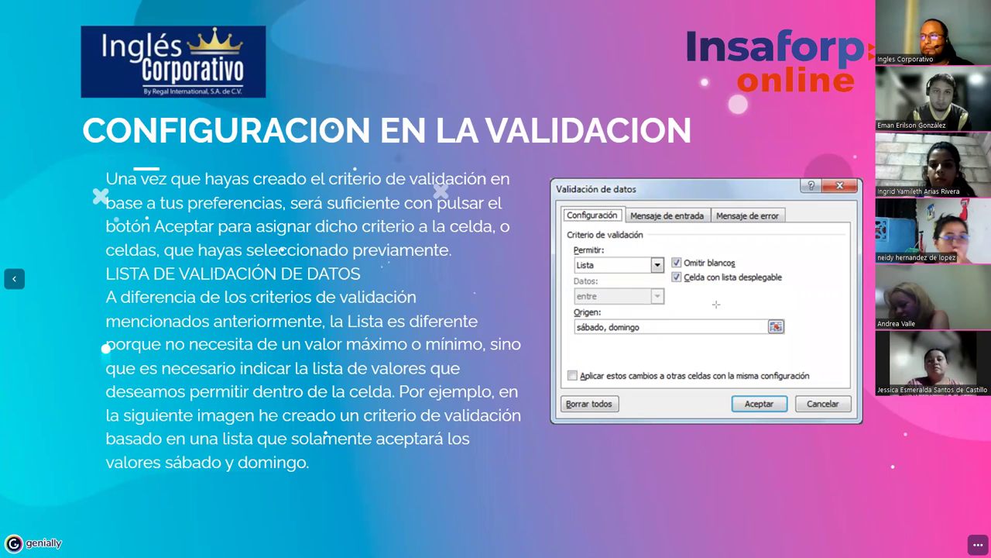
# - Highlight the message tabs, Lista criteria and 'sábado, domingo' Origen, then show the finished dropdown slide
pyautogui.moveTo(626, 202)
pyautogui.mouseDown()
pyautogui.moveTo(689, 227)
pyautogui.moveTo(799, 227)
pyautogui.mouseUp()
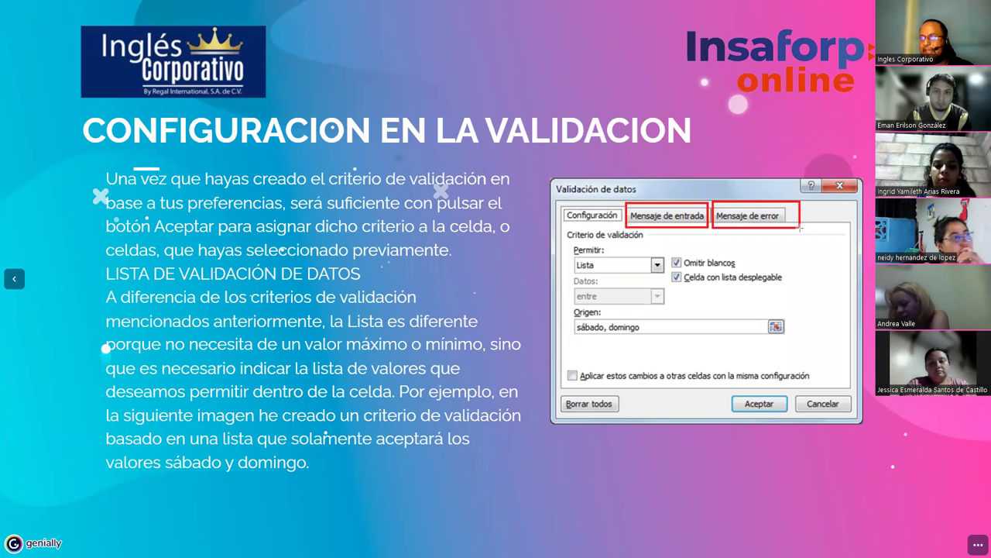
pyautogui.moveTo(570, 240); pyautogui.dragTo(788, 352)
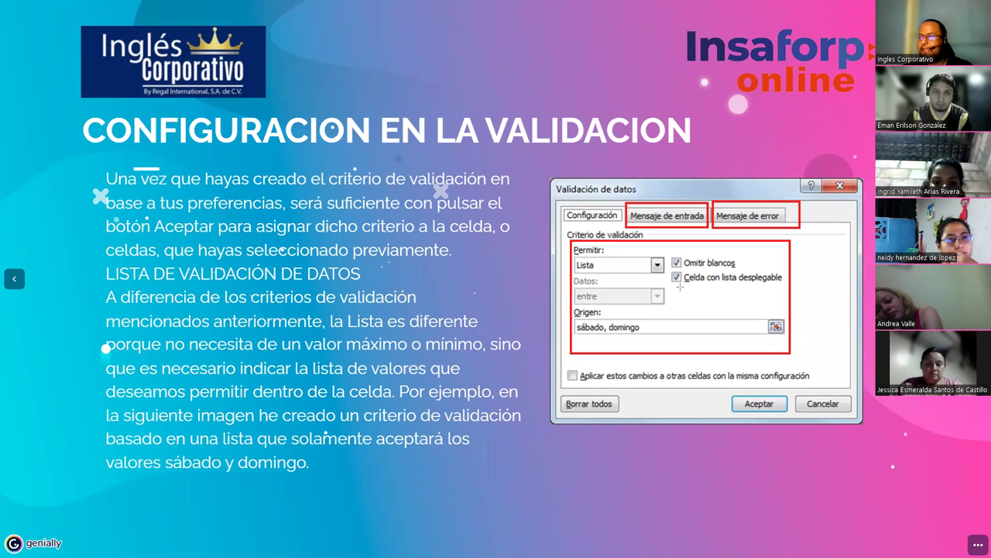
pyautogui.moveTo(573, 317); pyautogui.dragTo(660, 336)
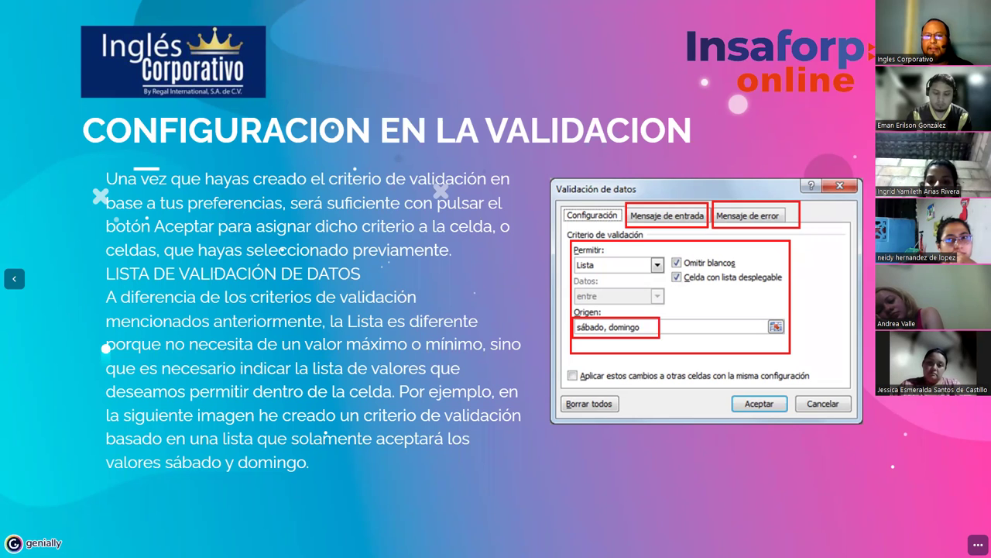
pyautogui.press('Escape')
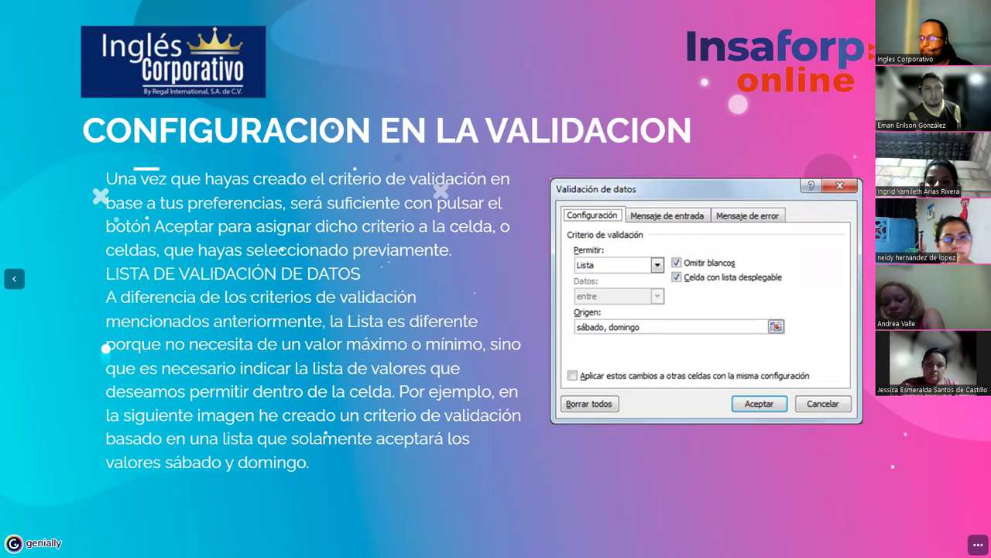
pyautogui.press('Right')
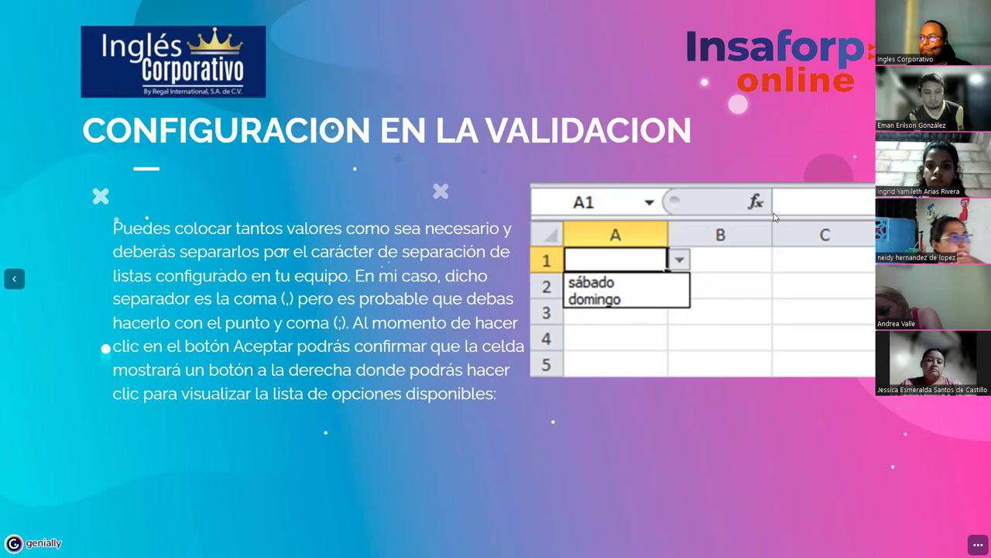
pyautogui.click(16, 280)
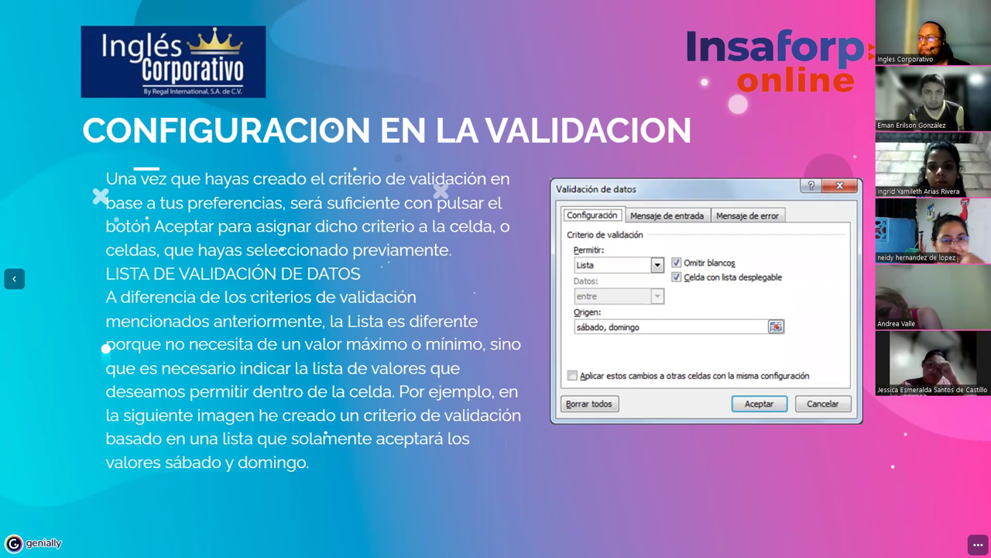
pyautogui.scroll(-2, 288, 409)
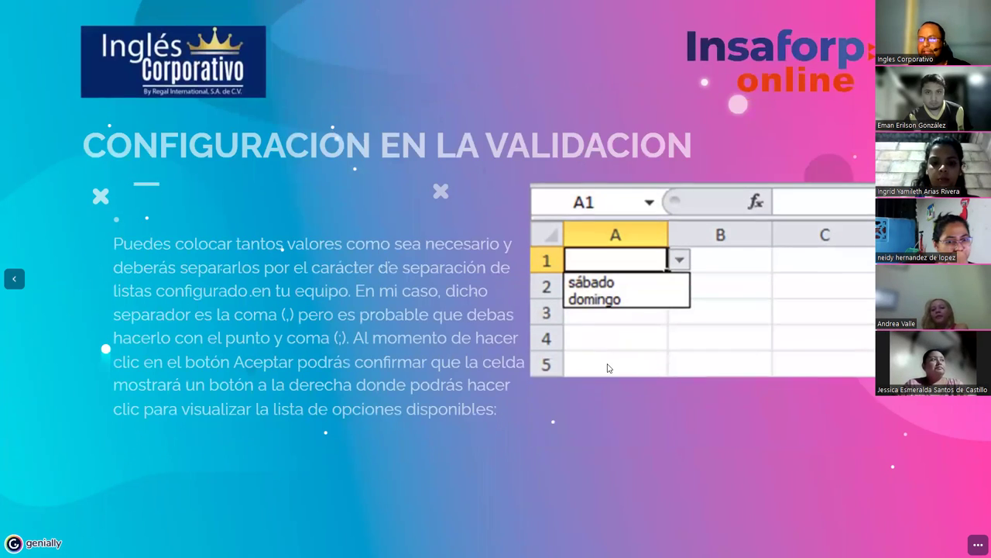
pyautogui.doubleClick(281, 302)
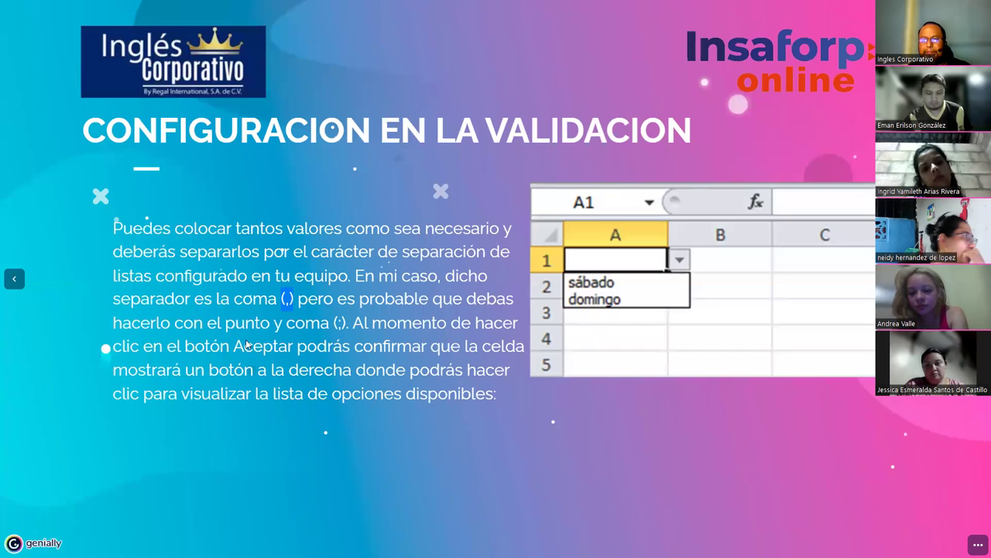
pyautogui.doubleClick(338, 322)
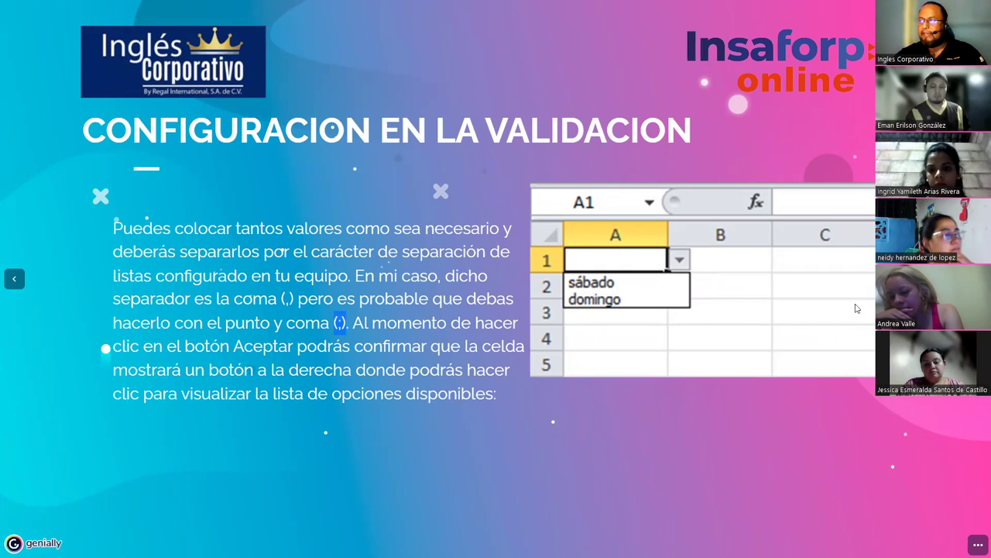
# - Show the slide on Celda con lista desplegable and using range G1:G7 as the list origin
pyautogui.press('Right')
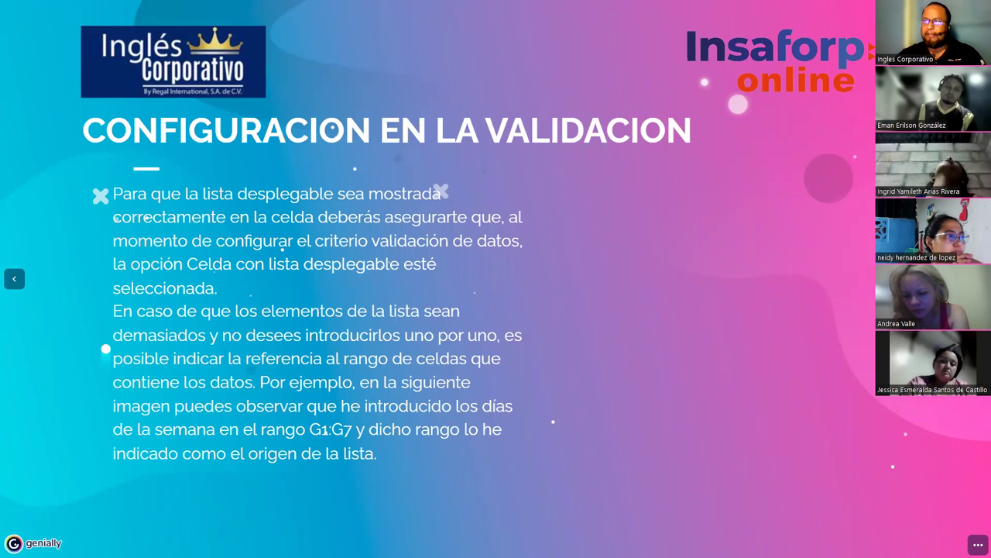
# - Reveal the Validación de datos example with Origen =$G$1:$G$7 holding the weekdays
pyautogui.press('Right')
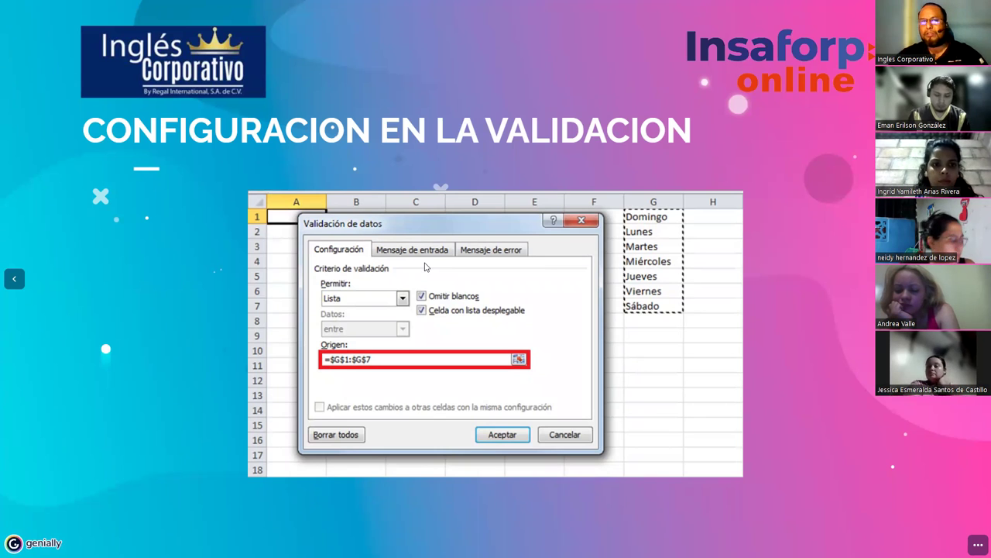
# - Advance the Genially presentation to the DEMOSTRACIÓN slide
pyautogui.press('Right')
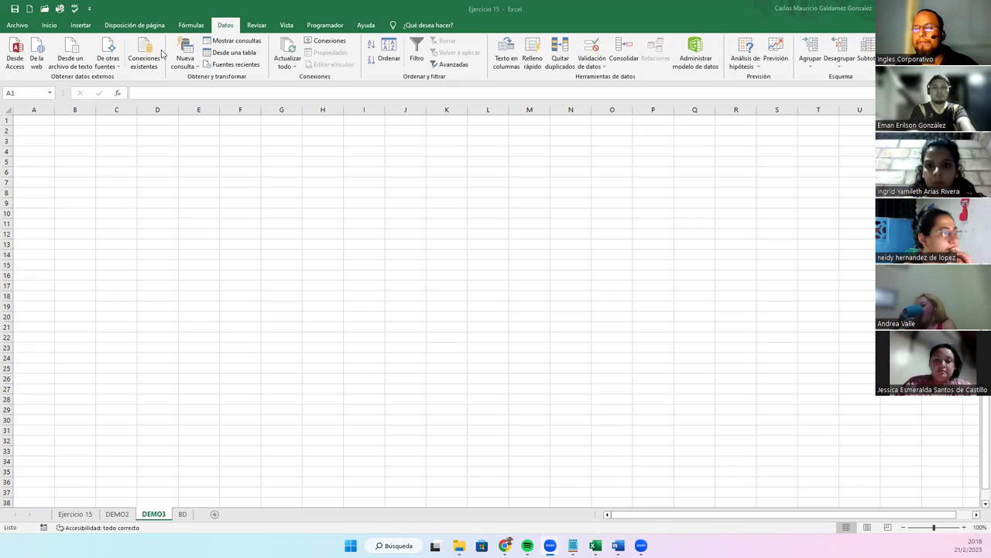
# - Bring the Ejercicio 15 workbook into focus on DEMO3 and zoom to about 145%
pyautogui.click(164, 76)
pyautogui.scroll(1, 162, 71)
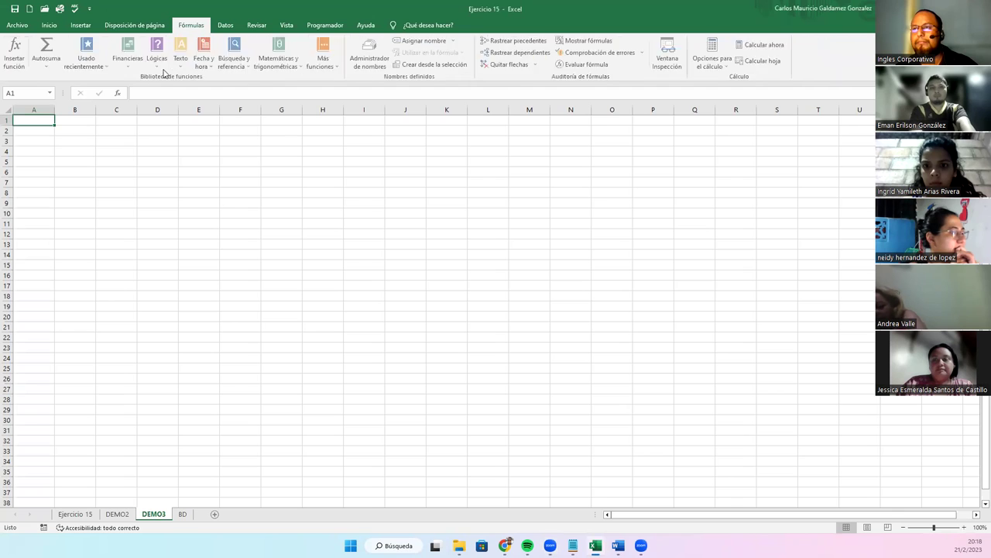
pyautogui.scroll(3, 162, 72)
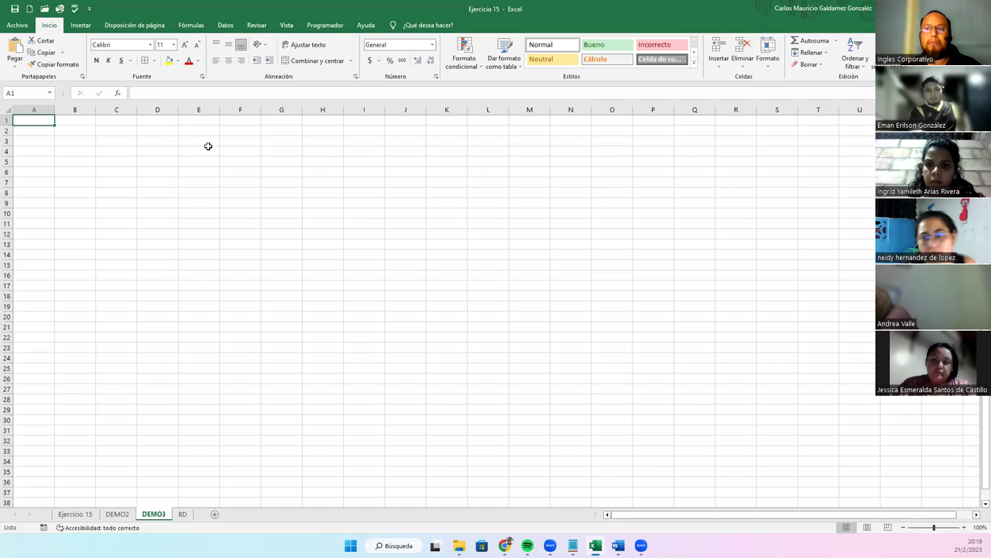
pyautogui.keyDown('ctrl'); pyautogui.scroll(1, 196, 232); pyautogui.keyUp('ctrl')
pyautogui.keyDown('ctrl'); pyautogui.scroll(2, 197, 233); pyautogui.keyUp('ctrl')
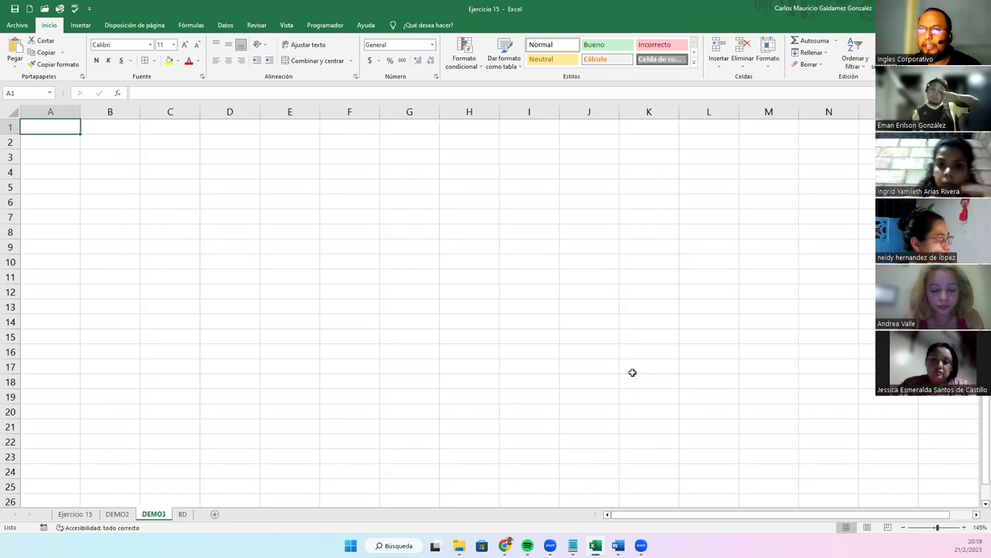
# - Enter the headings Centro de Coste in A6 and Categoria in B6
pyautogui.click(42, 201)
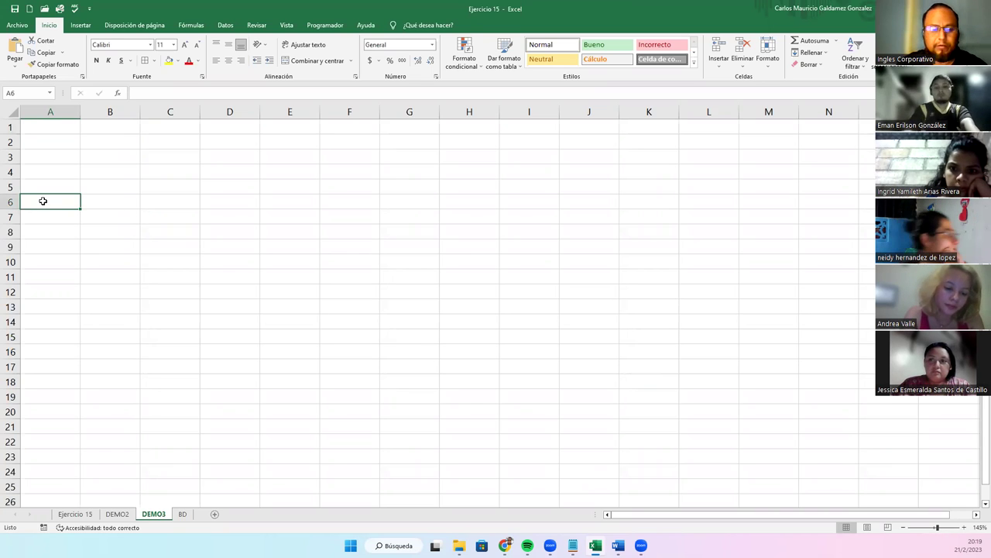
pyautogui.write('Centro')
pyautogui.press('Tab')
pyautogui.press('Down')
pyautogui.press('Left')
pyautogui.press('Up')
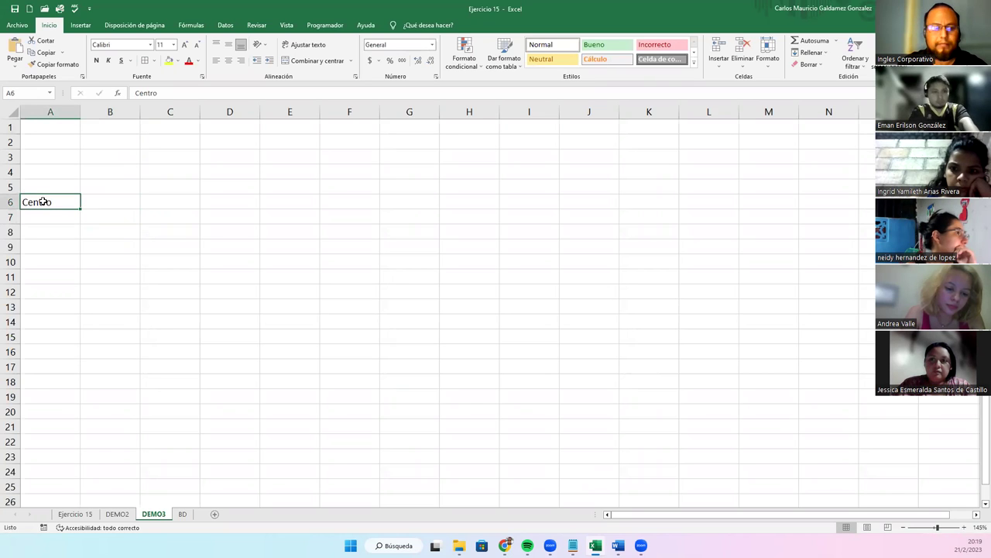
pyautogui.press('F2')
pyautogui.write('de Coste')
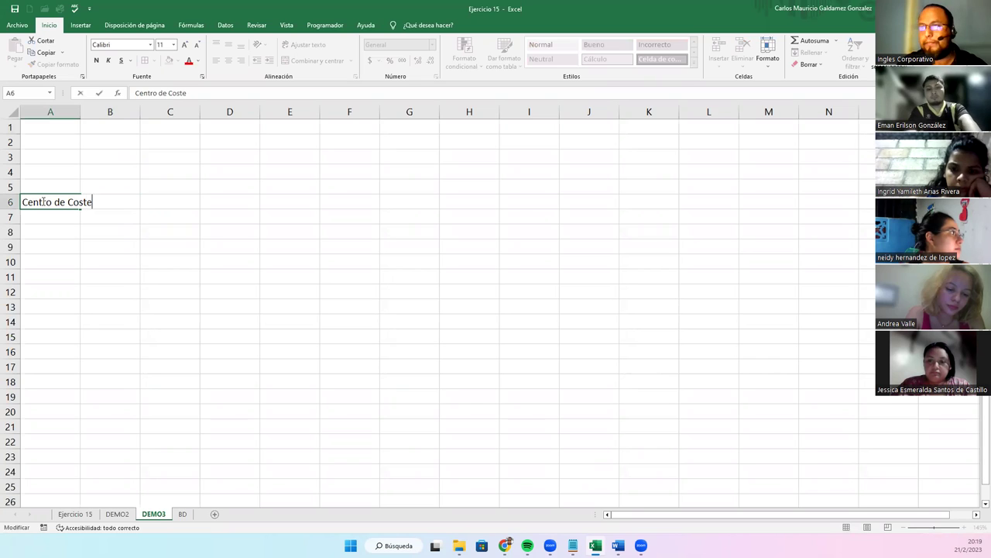
pyautogui.press('Tab')
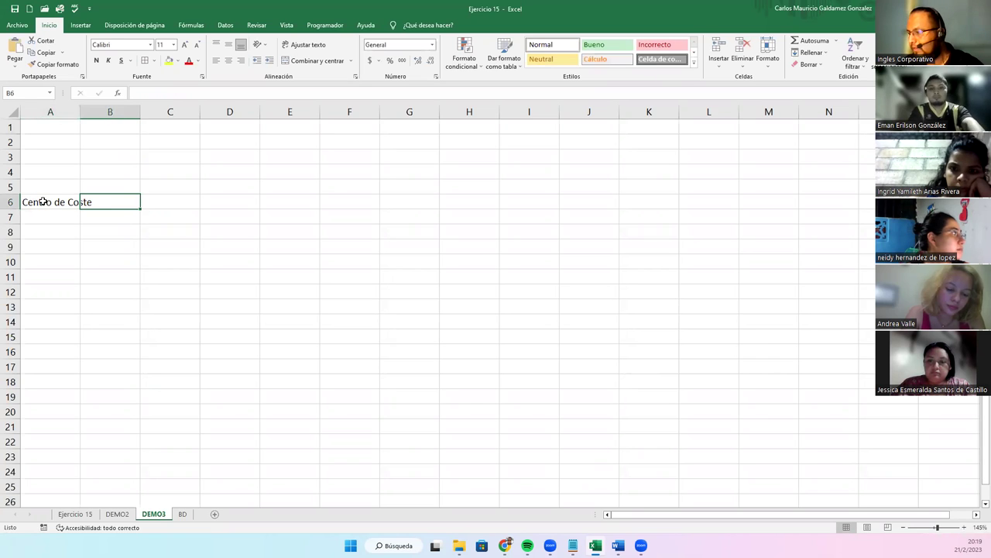
pyautogui.write('Categoria')
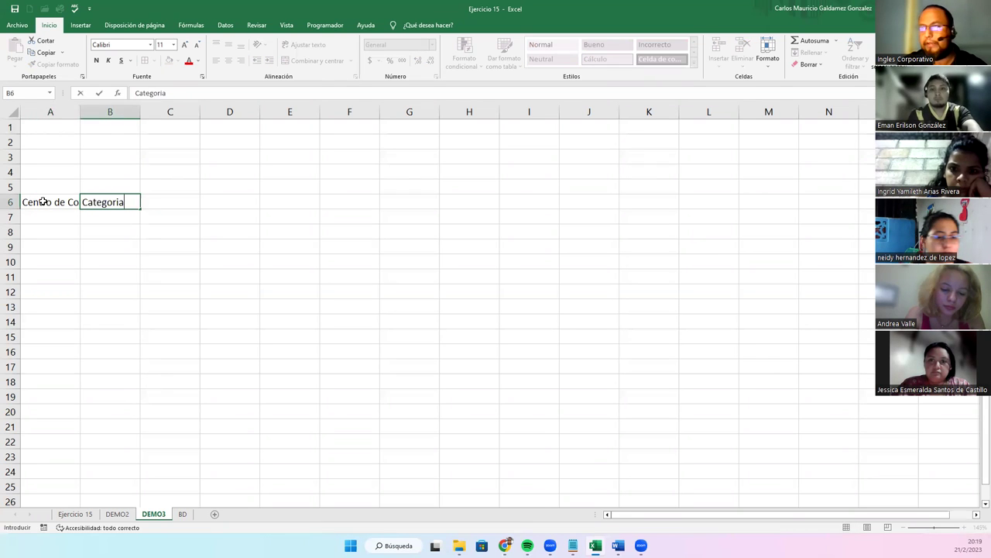
pyautogui.press('Tab')
# - Fill C6:E6 with Prevision del año actual, Prevision del proximo año and Varianza
pyautogui.write('Prevision del año actual')
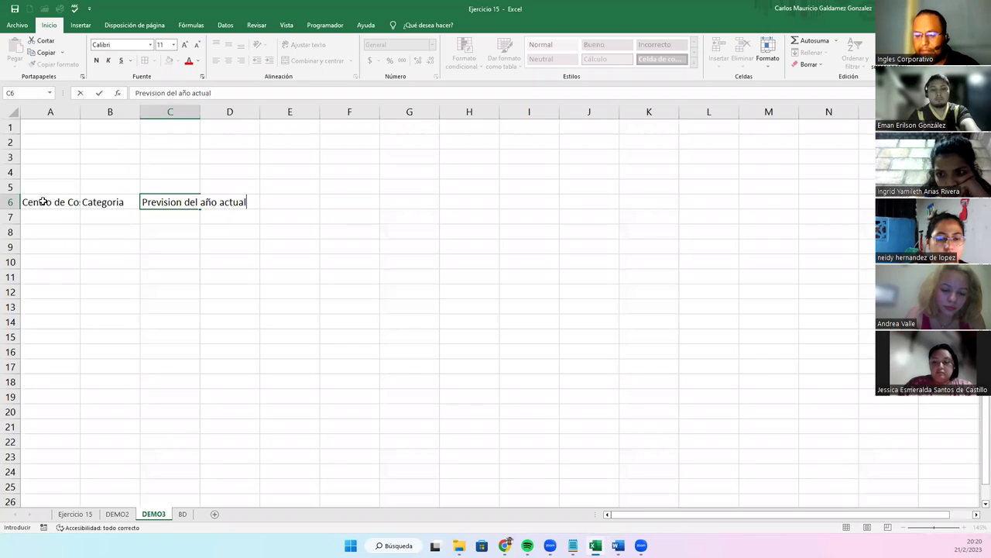
pyautogui.press('Tab')
pyautogui.write('Prevision del añ')
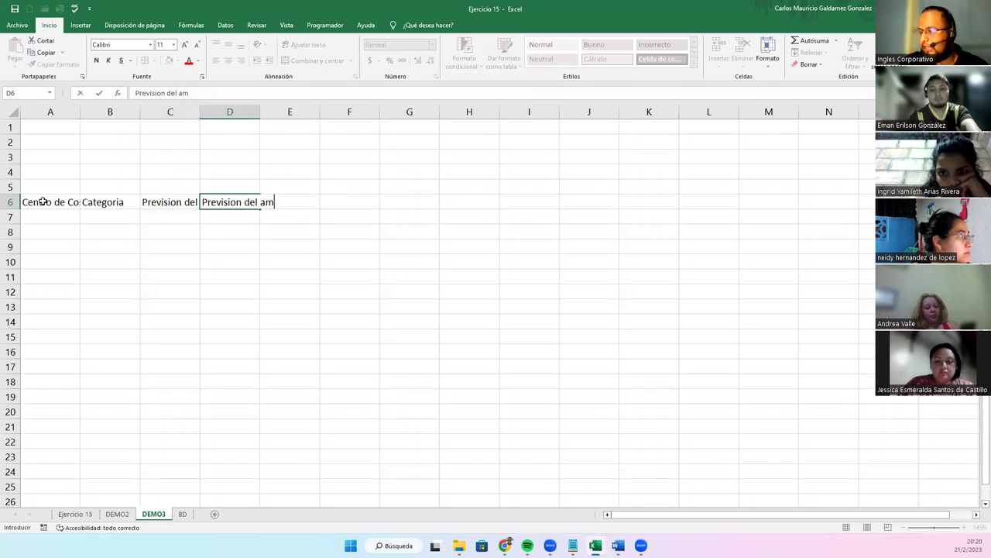
pyautogui.press('BackSpace')
pyautogui.press('BackSpace')
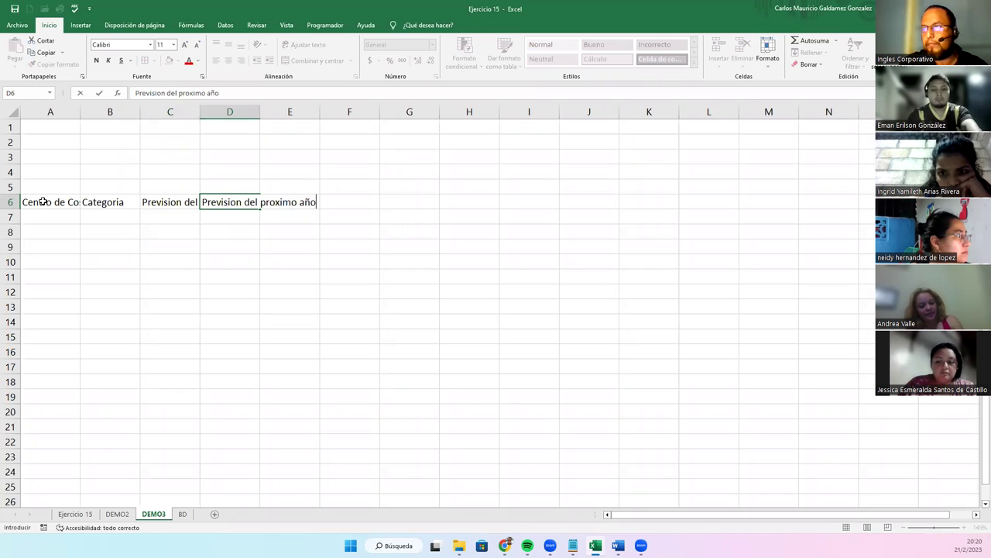
pyautogui.press('Tab')
pyautogui.write('V')
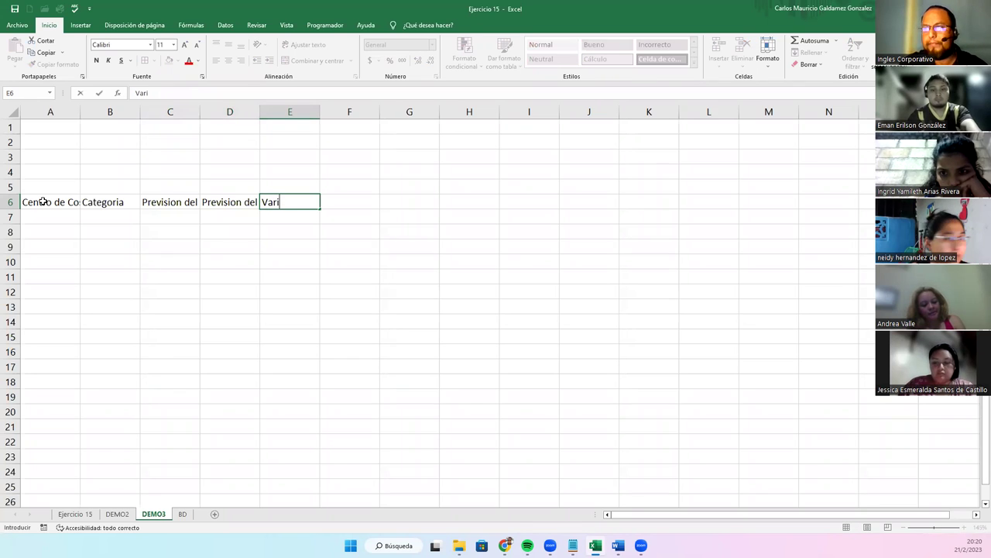
pyautogui.press('Return')
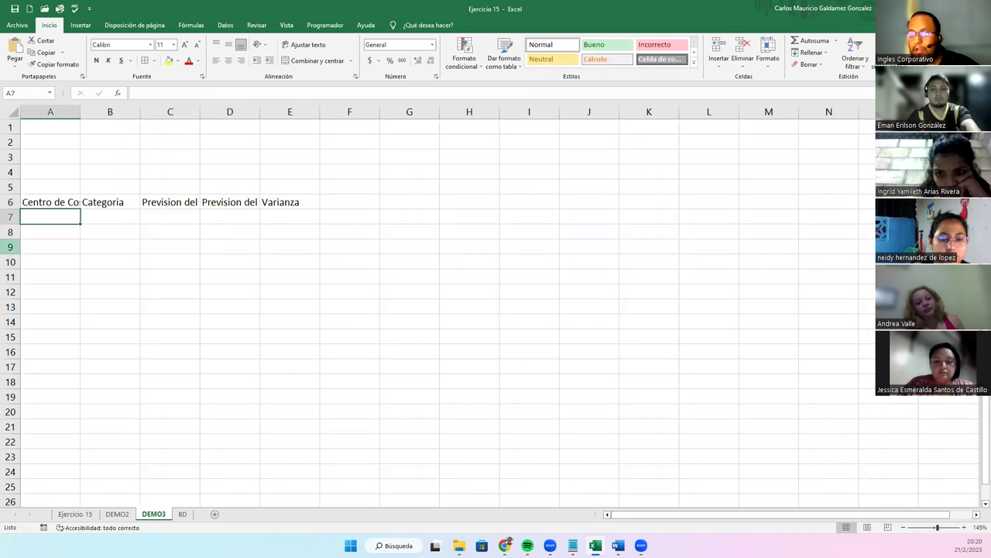
pyautogui.moveTo(45, 216); pyautogui.dragTo(59, 395)
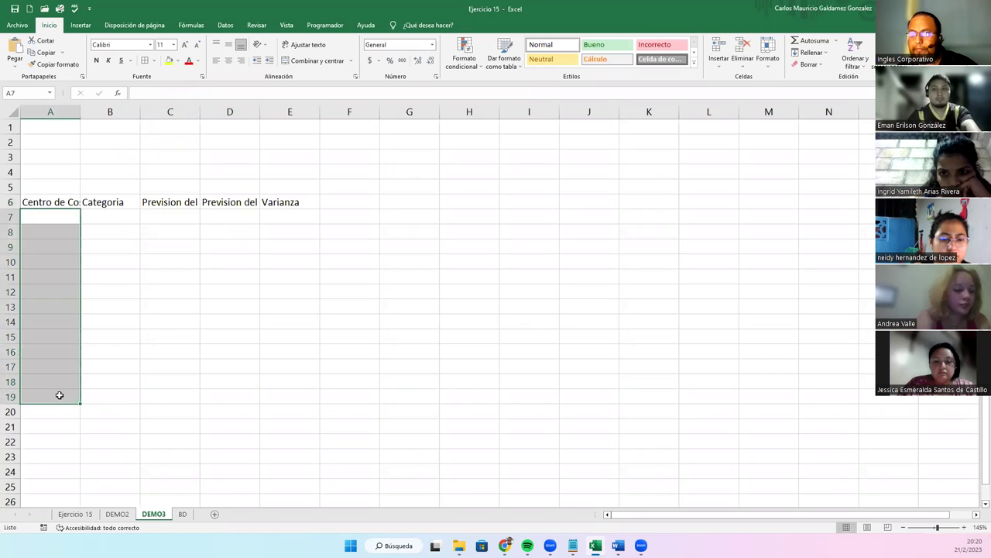
pyautogui.rightClick(48, 113)
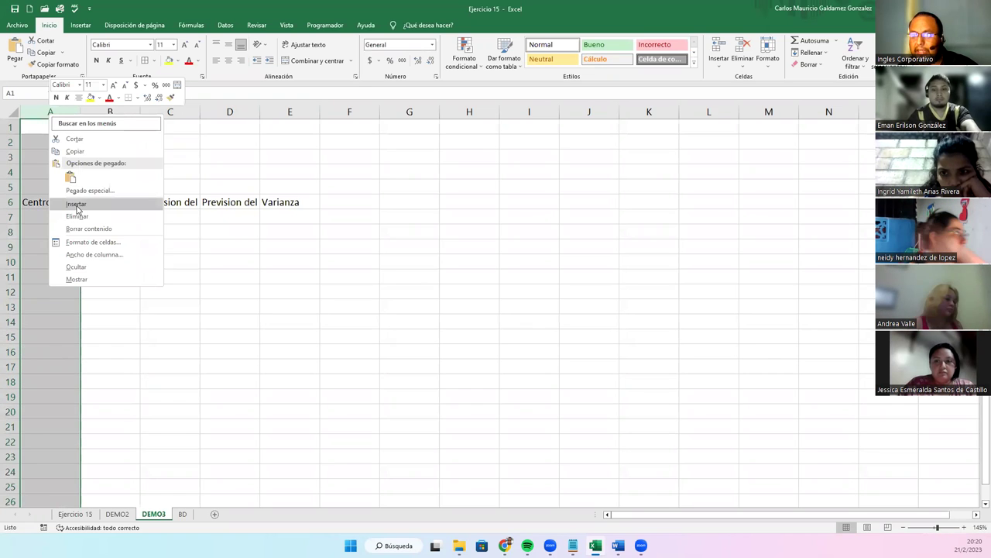
pyautogui.click(75, 204)
pyautogui.click(55, 202)
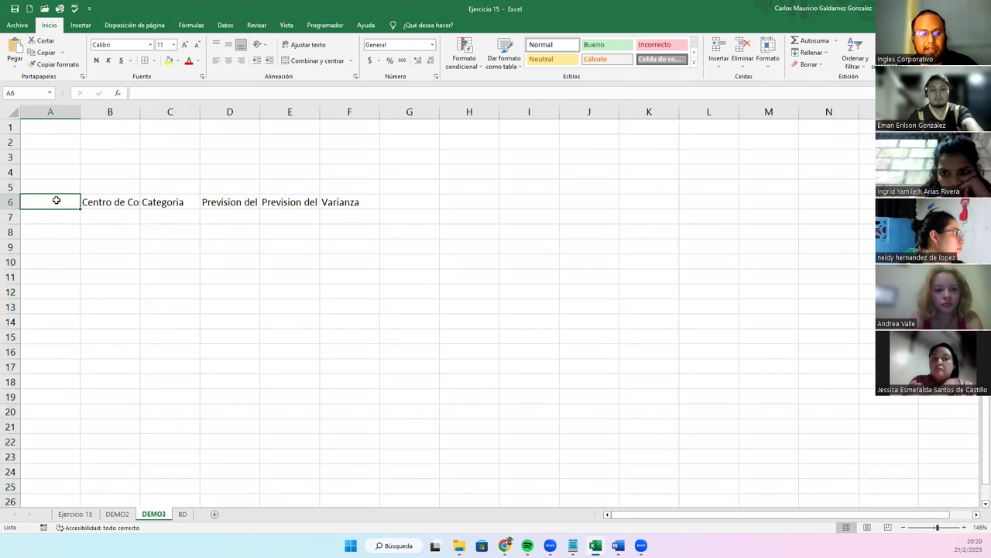
pyautogui.write('#')
pyautogui.press('Return')
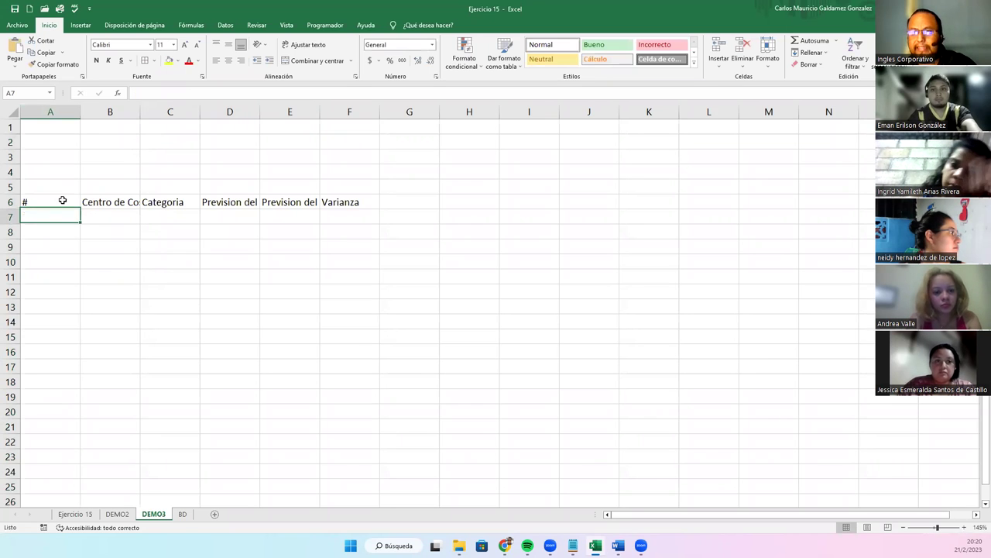
pyautogui.moveTo(79, 112); pyautogui.dragTo(31, 112)
pyautogui.moveTo(24, 201); pyautogui.dragTo(27, 224)
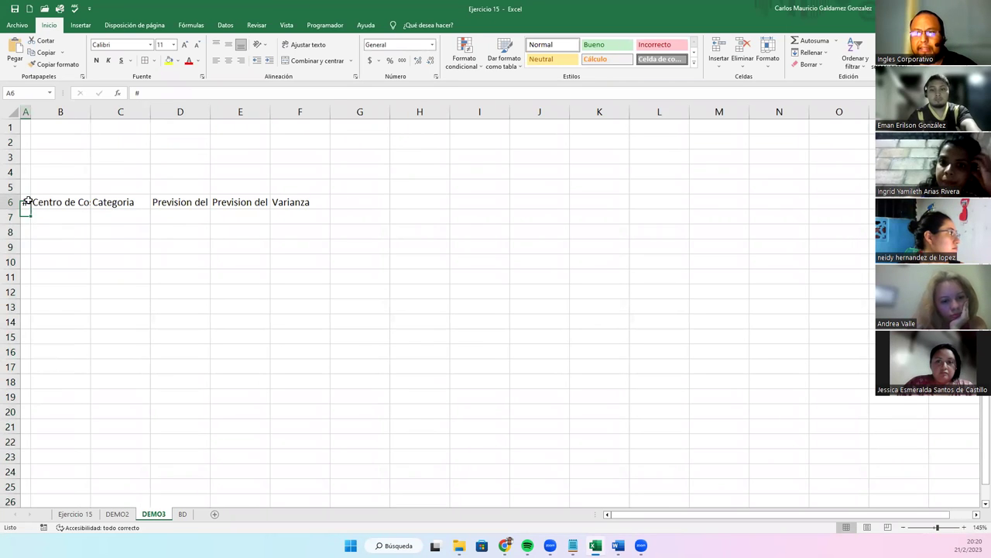
pyautogui.click(26, 220)
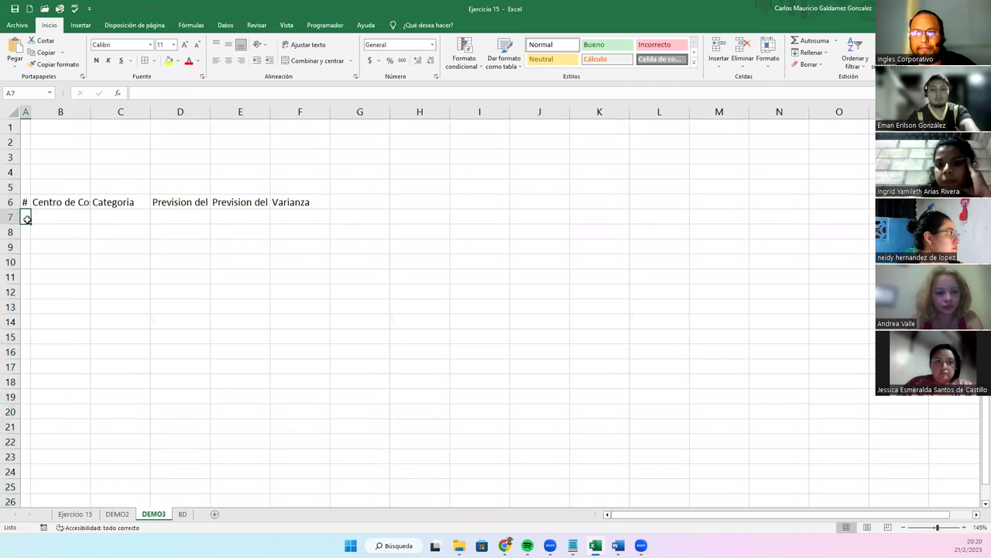
pyautogui.write('1')
pyautogui.press('Return')
pyautogui.write('2')
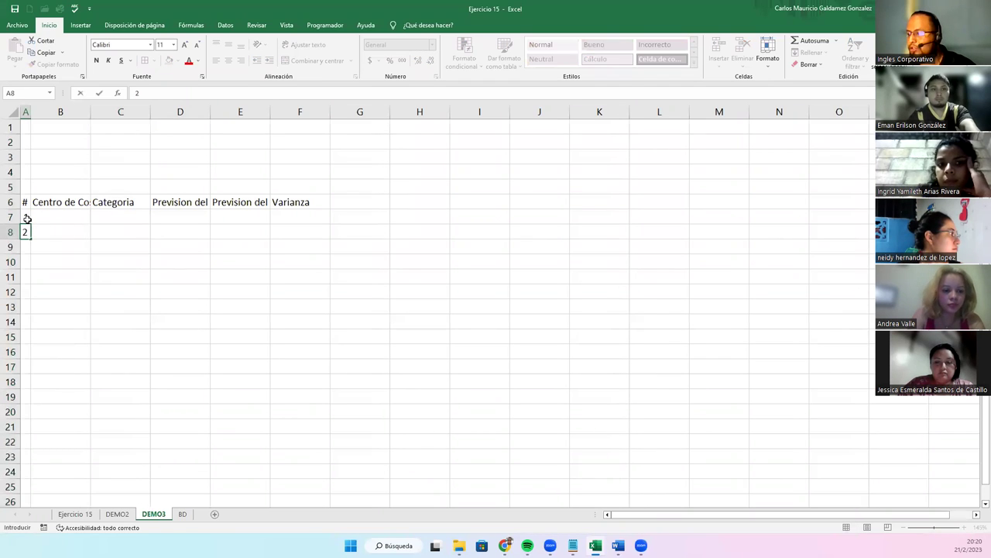
pyautogui.moveTo(27, 220); pyautogui.dragTo(26, 317)
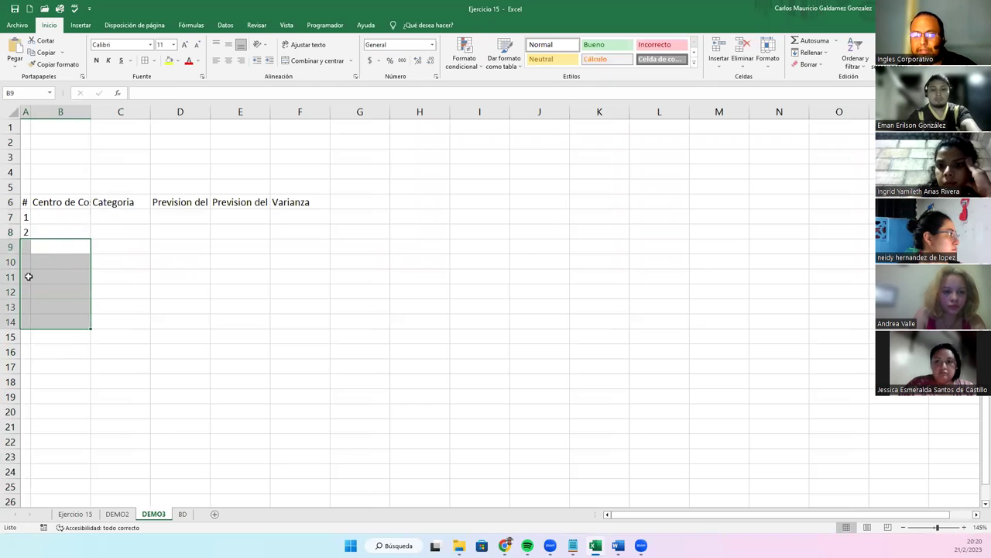
pyautogui.moveTo(24, 219); pyautogui.dragTo(29, 431)
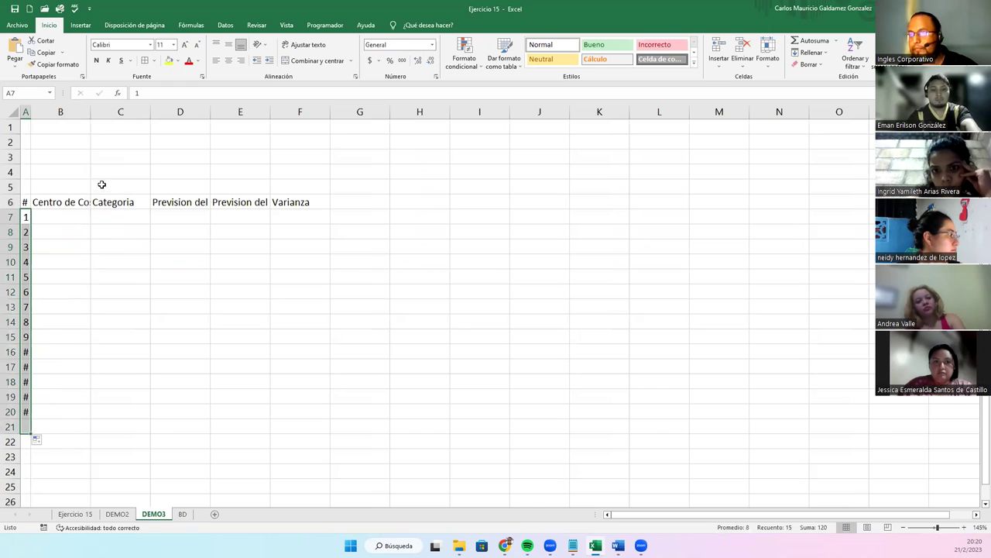
pyautogui.doubleClick(32, 112)
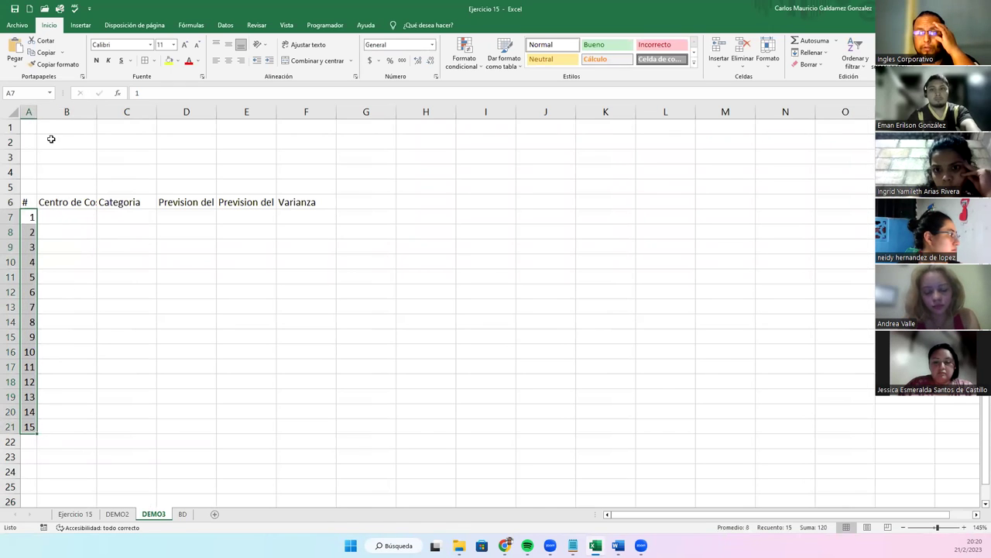
pyautogui.doubleClick(96, 112)
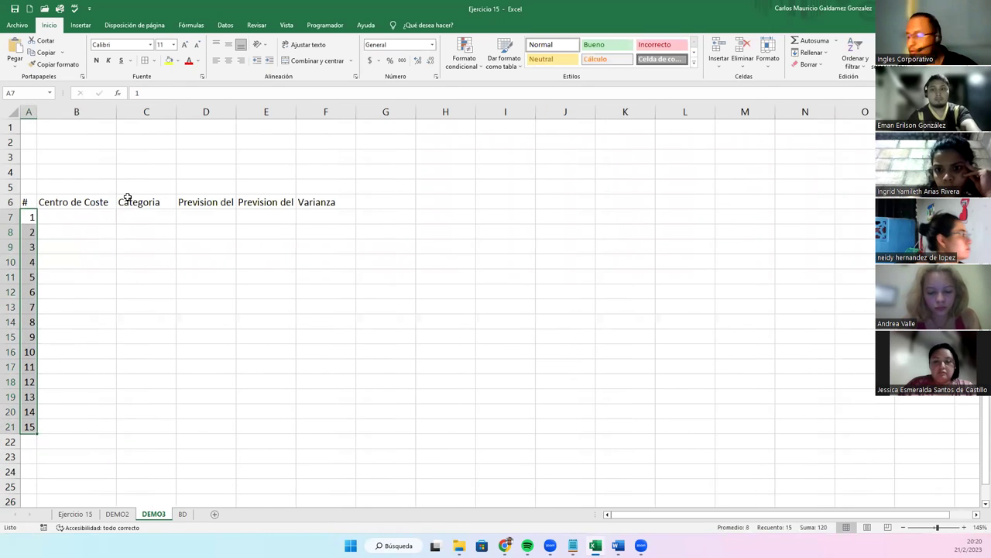
pyautogui.click(134, 217)
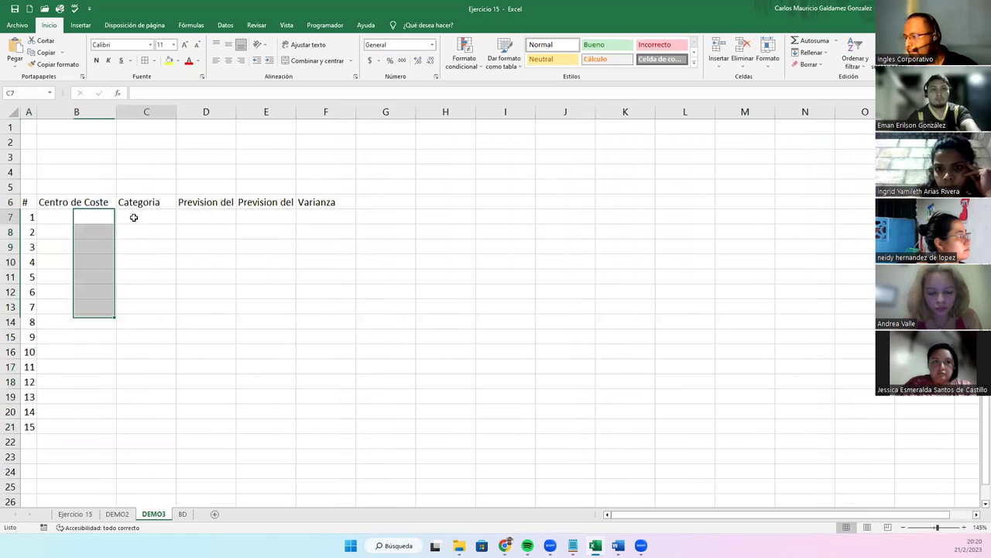
pyautogui.moveTo(55, 217); pyautogui.dragTo(66, 423)
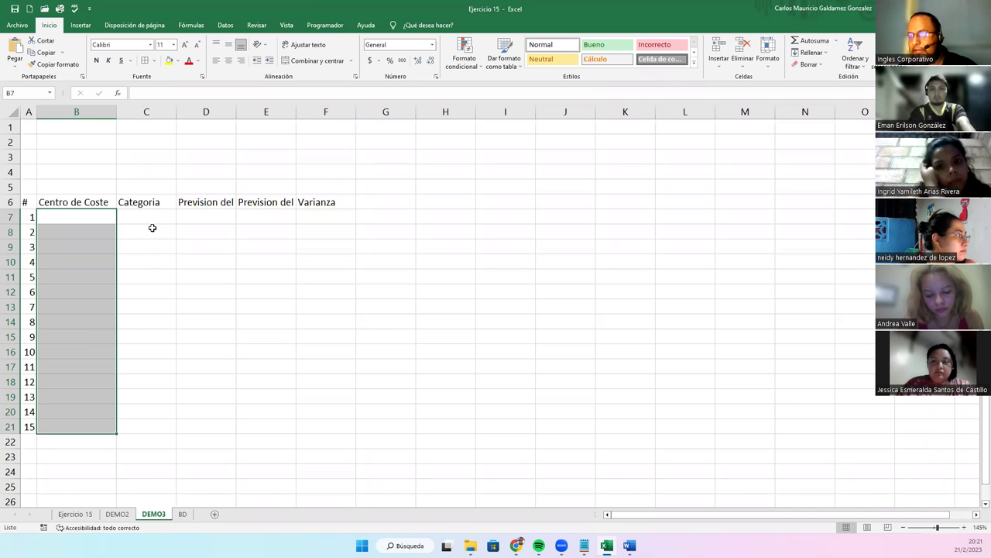
pyautogui.moveTo(147, 216); pyautogui.dragTo(148, 423)
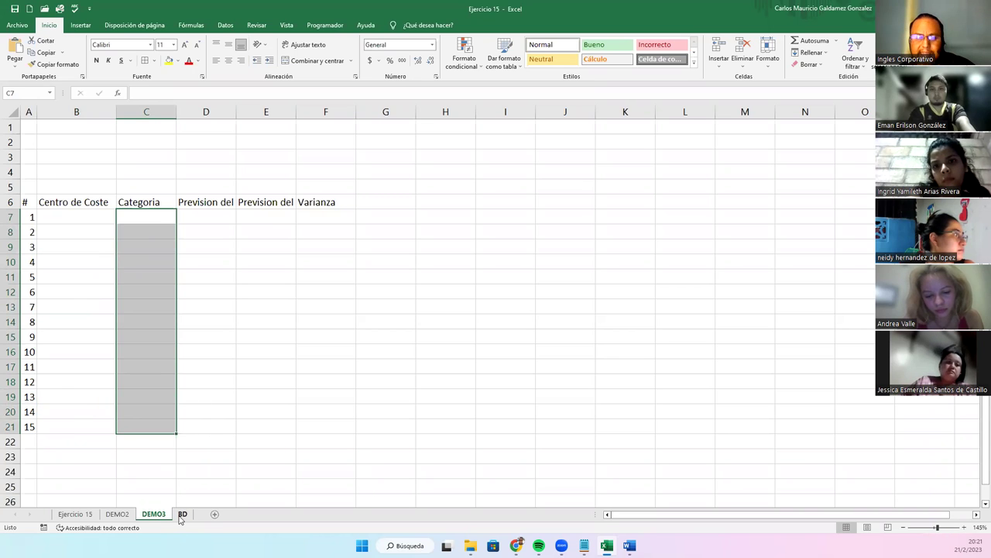
# - On the BD sheet, add the header Categoria in cell F1
pyautogui.click(181, 515)
pyautogui.moveTo(62, 137)
pyautogui.mouseDown()
pyautogui.moveTo(339, 340)
pyautogui.moveTo(343, 358)
pyautogui.moveTo(381, 361)
pyautogui.mouseUp()
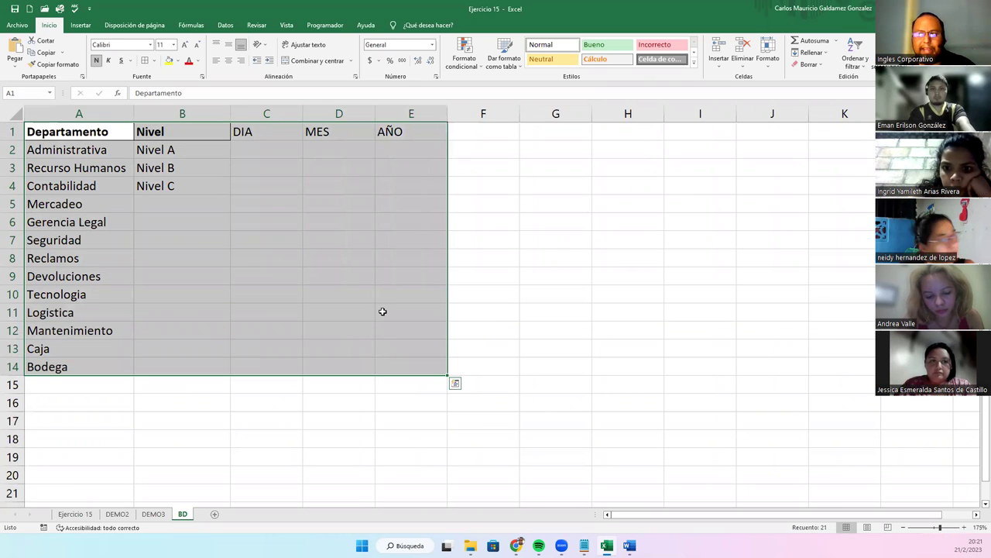
pyautogui.keyDown('ctrl'); pyautogui.scroll(-1, 277, 243); pyautogui.keyUp('ctrl')
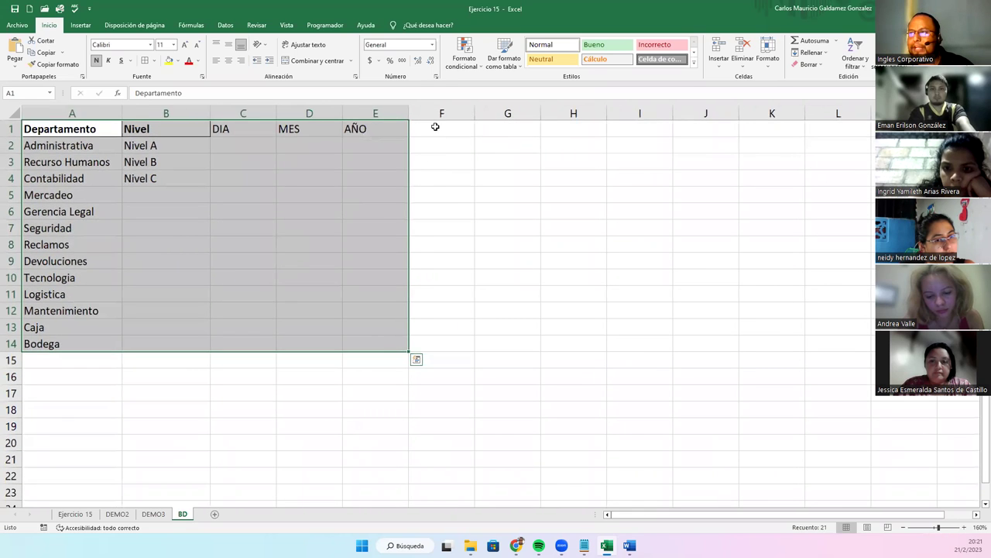
pyautogui.click(435, 126)
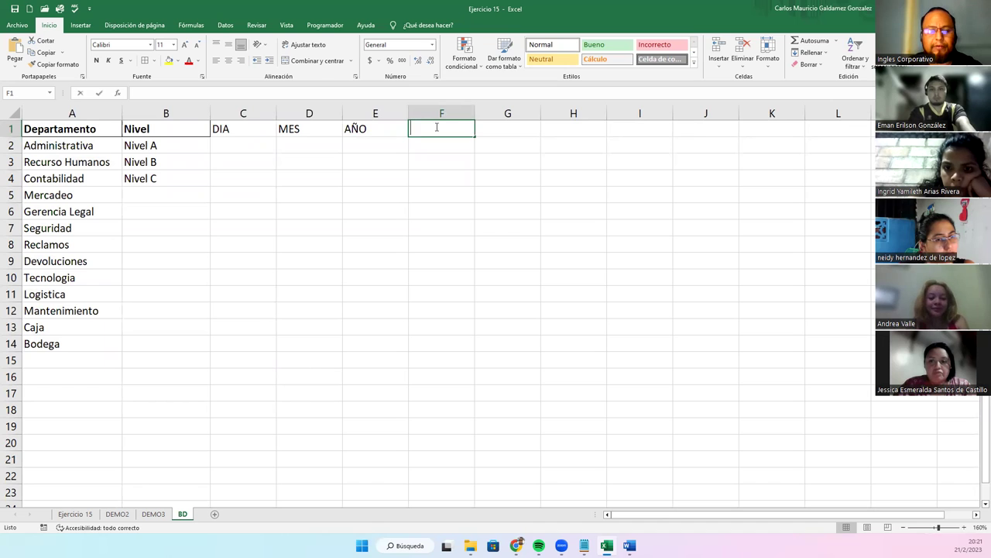
pyautogui.write('Categoria')
pyautogui.press('Return')
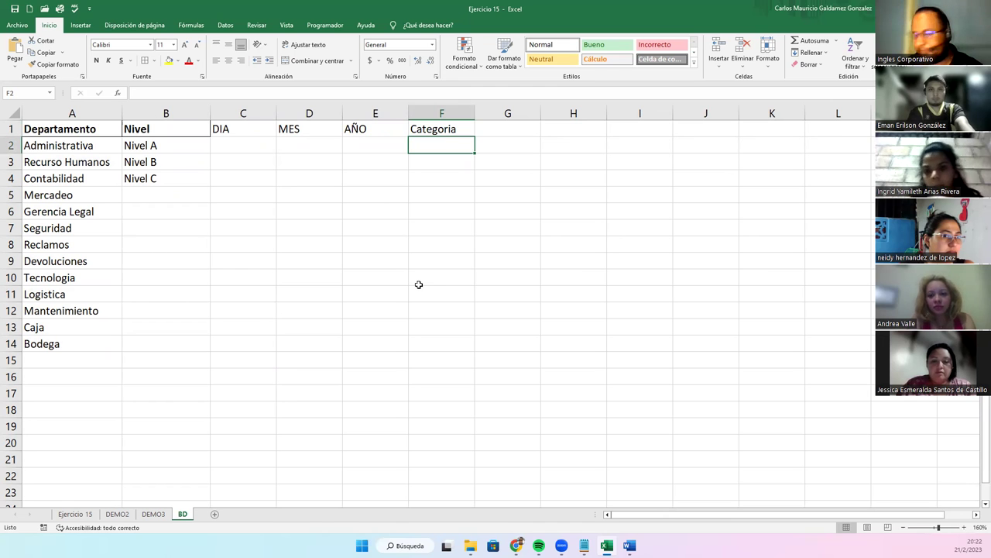
# - Enter Salario: sueldos regulares, Salario: sueldos por hora and Salario: comision below it
pyautogui.write('Salario:')
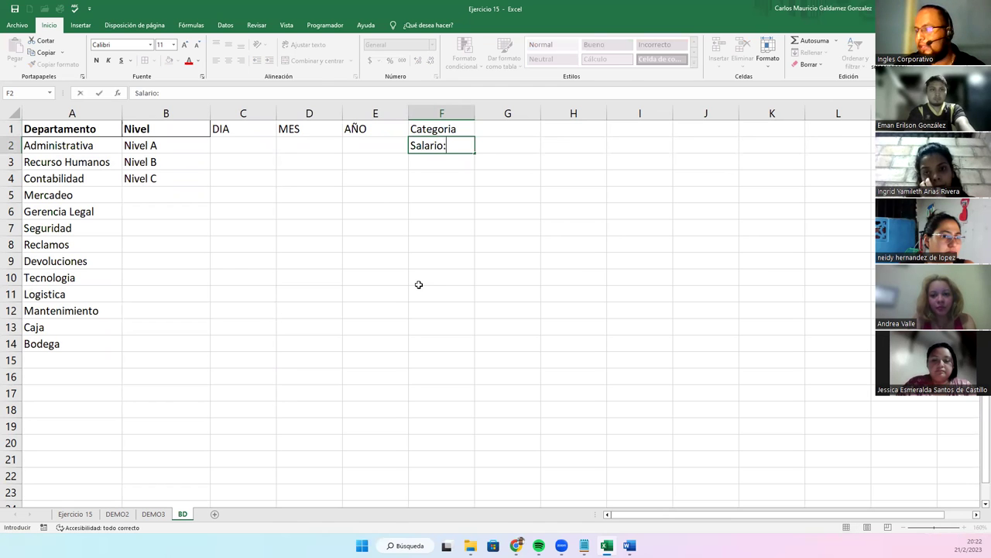
pyautogui.write(' sueldos regular')
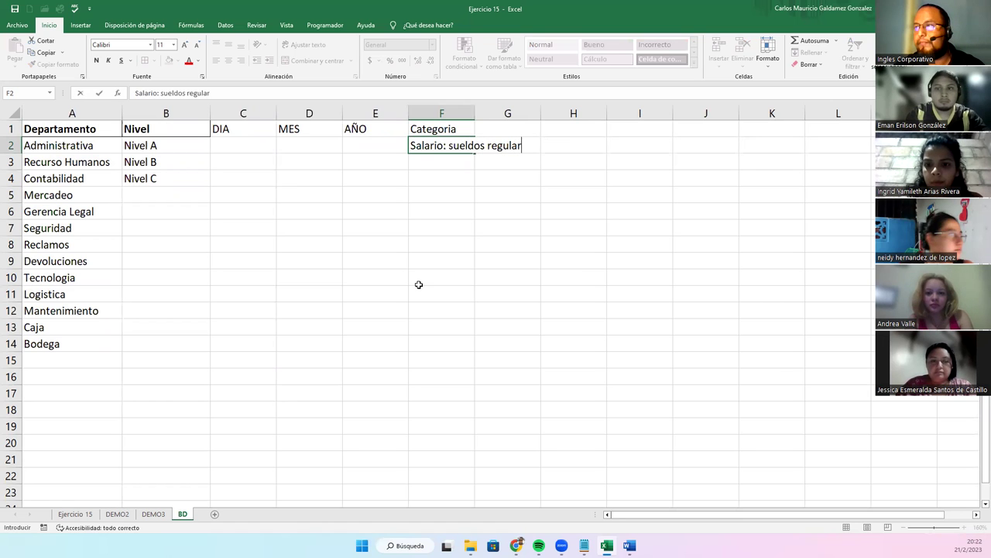
pyautogui.write('es')
pyautogui.press('Return')
pyautogui.write('Salario: sueldo')
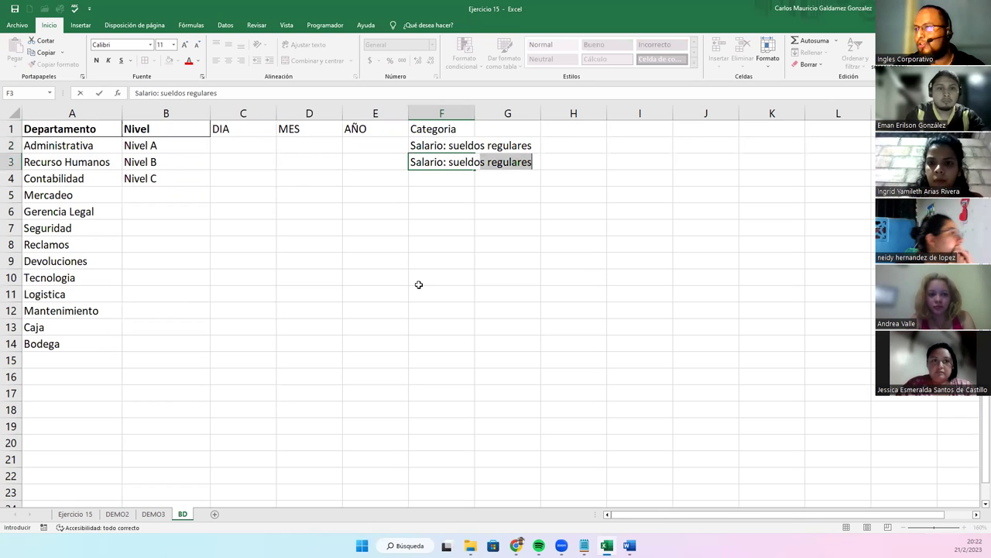
pyautogui.write('s por hora')
pyautogui.hotkey('ctrl', 'Return')
pyautogui.press('Return')
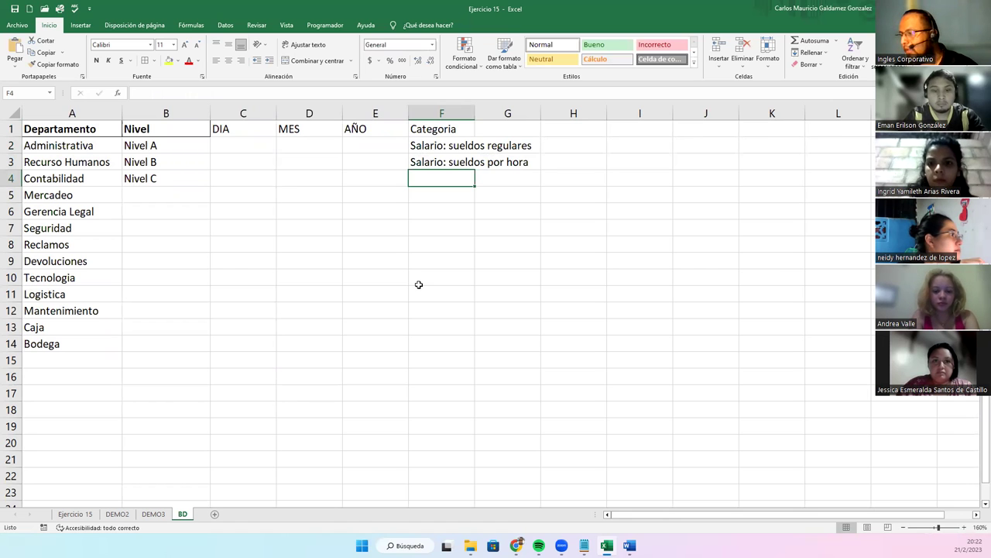
pyautogui.write('Salaraio')
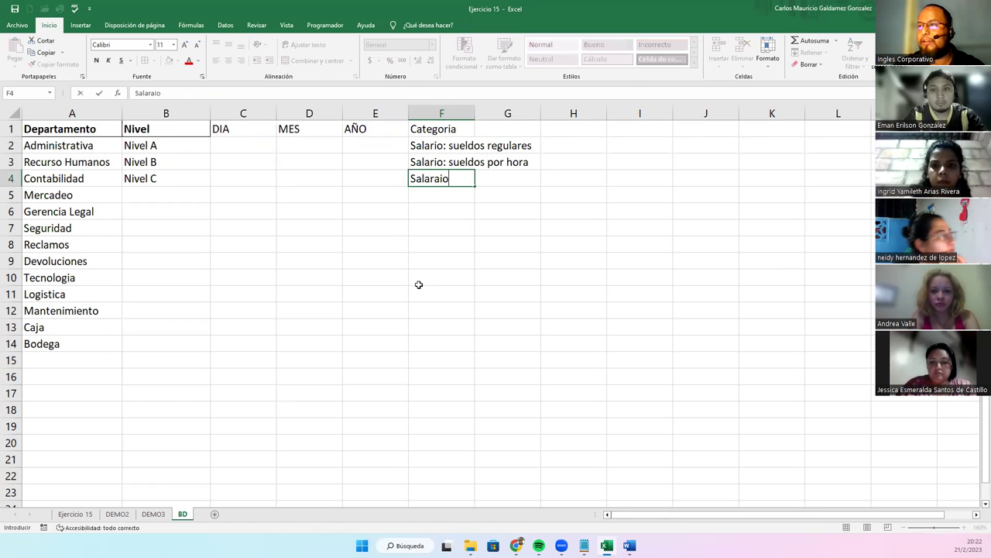
pyautogui.press('BackSpace')
pyautogui.press('BackSpace')
pyautogui.press('BackSpace')
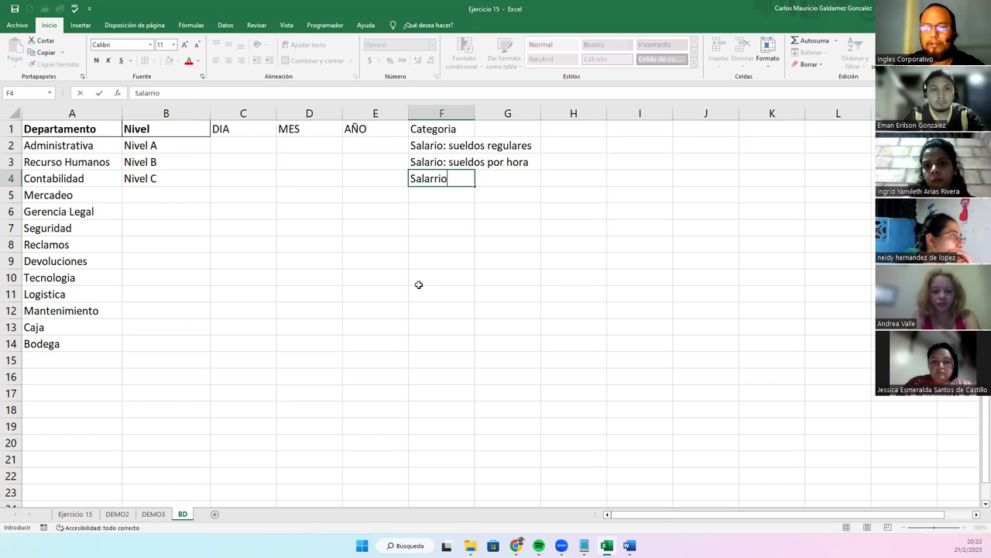
pyautogui.write(': comisi')
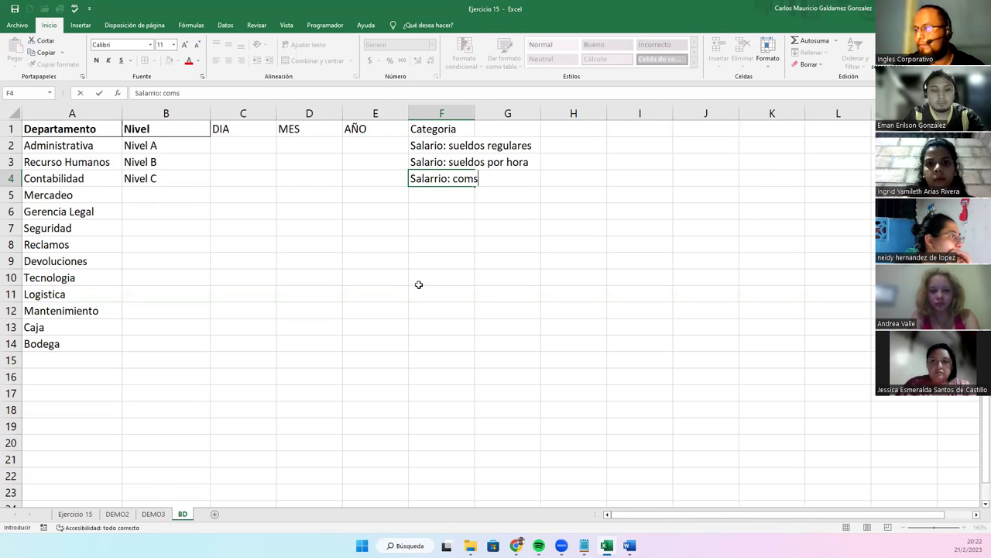
pyautogui.write('on')
pyautogui.press('Return')
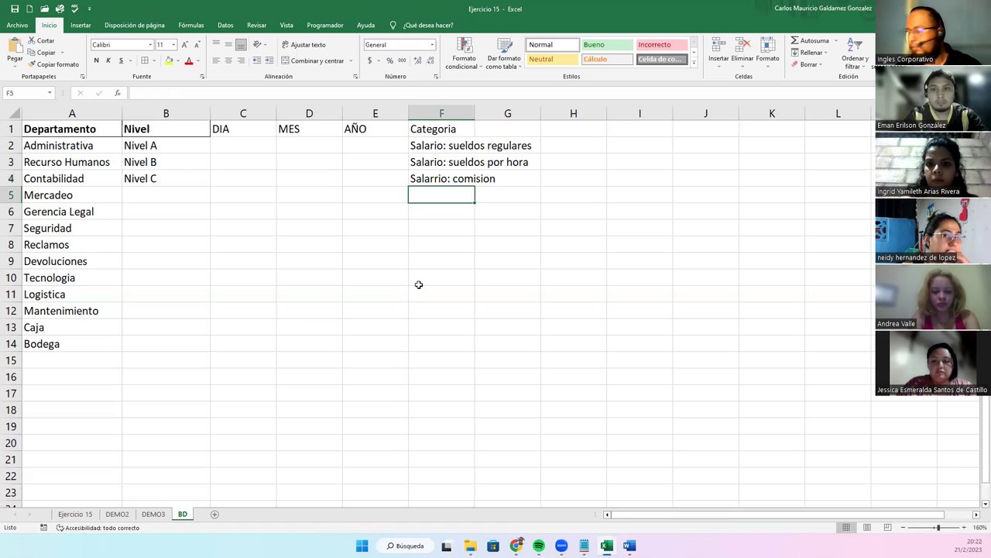
# - Fix the Salarrio typo in the commission entry and accept the Flash Fill suggestion
pyautogui.write('Bo')
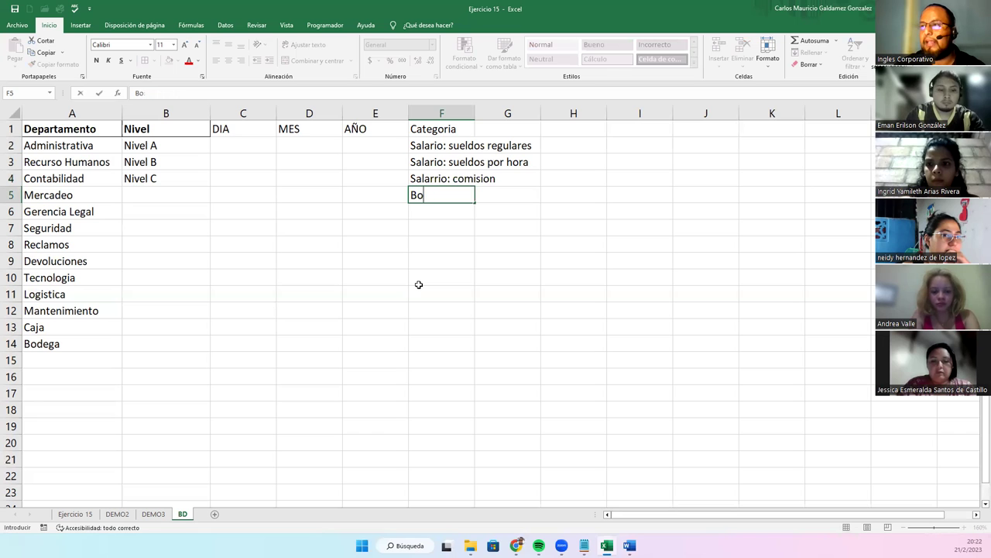
pyautogui.press('Up')
pyautogui.press('F2')
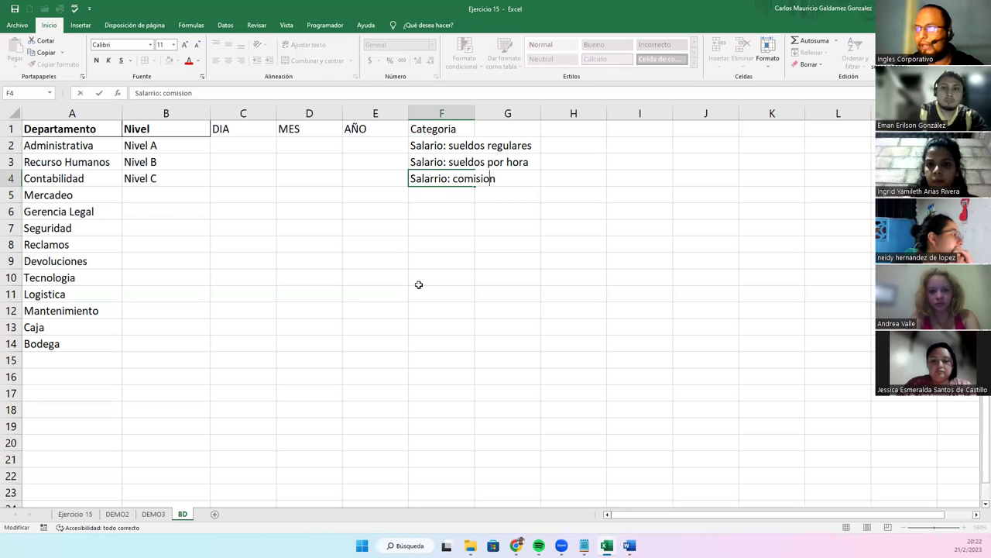
pyautogui.press('Left')
pyautogui.press('Left')
pyautogui.press('Left')
pyautogui.press('BackSpace')
pyautogui.press('Return')
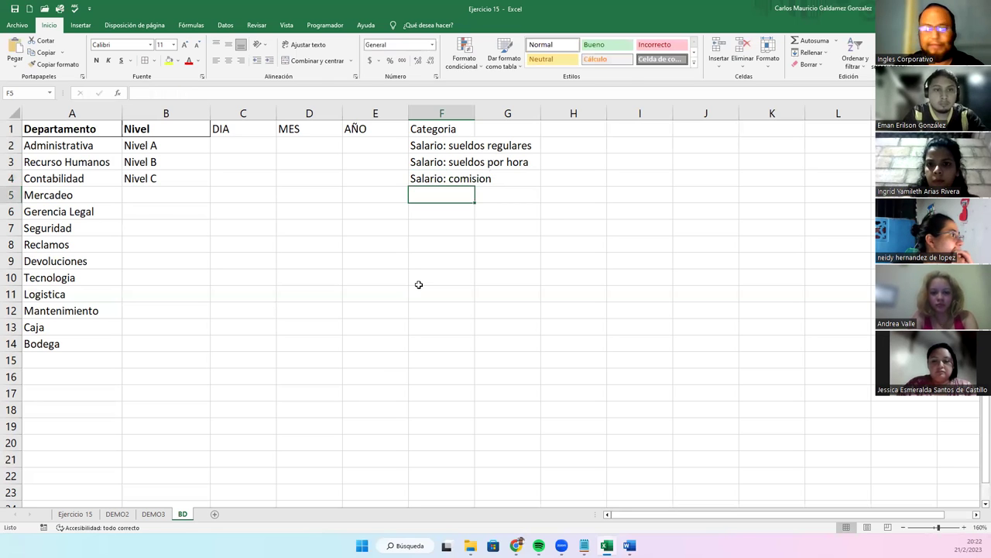
pyautogui.write('S')
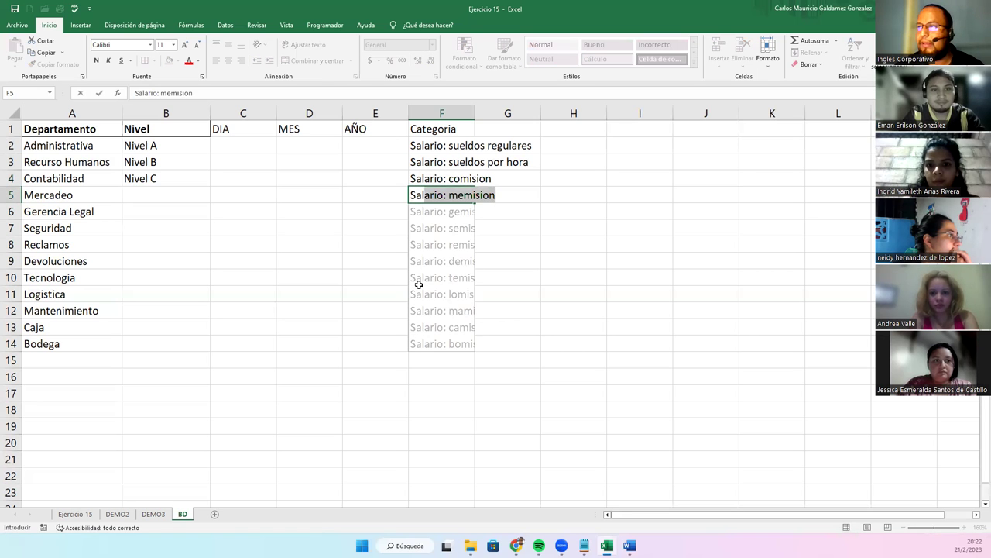
pyautogui.press('Return')
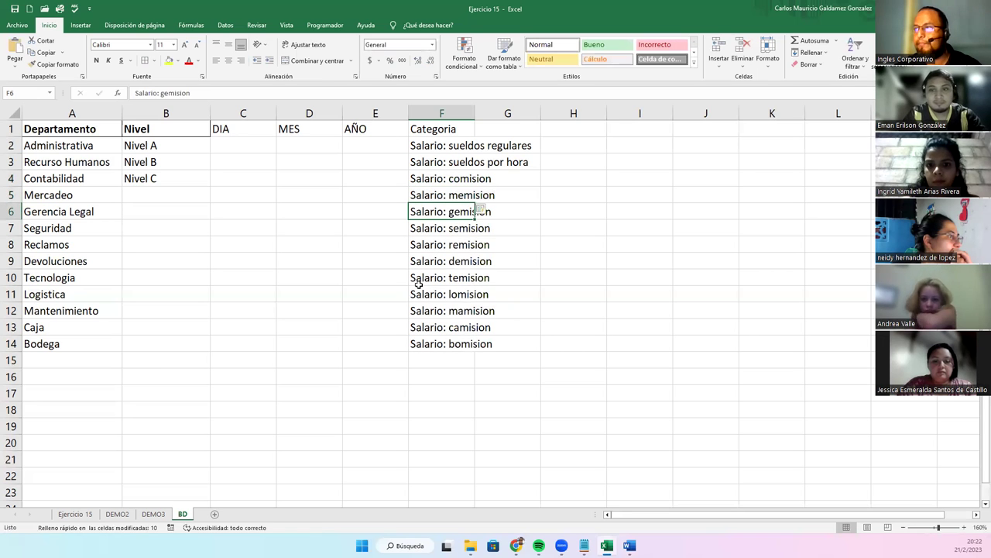
# - Correct F5 to Salario: Bonificación and type Impuesto: Federal in the next cell
pyautogui.click(453, 197)
pyautogui.click(198, 93)
pyautogui.doubleClick(176, 93)
pyautogui.write('Bonificación')
pyautogui.press('Return')
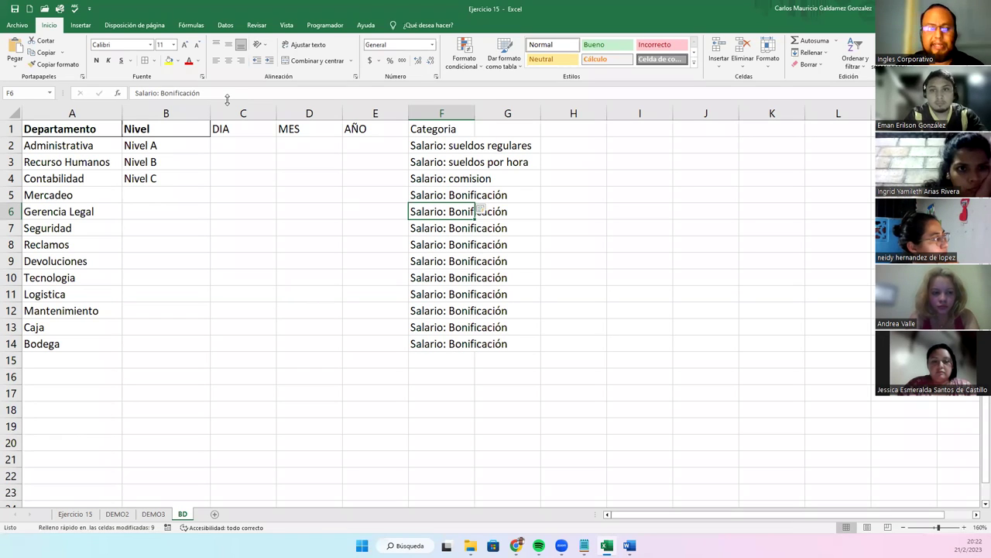
pyautogui.write('Impuesto: Federal')
# - Confirm Impuesto: Federal and enter Impuesto: Pension in F7
pyautogui.press('Return')
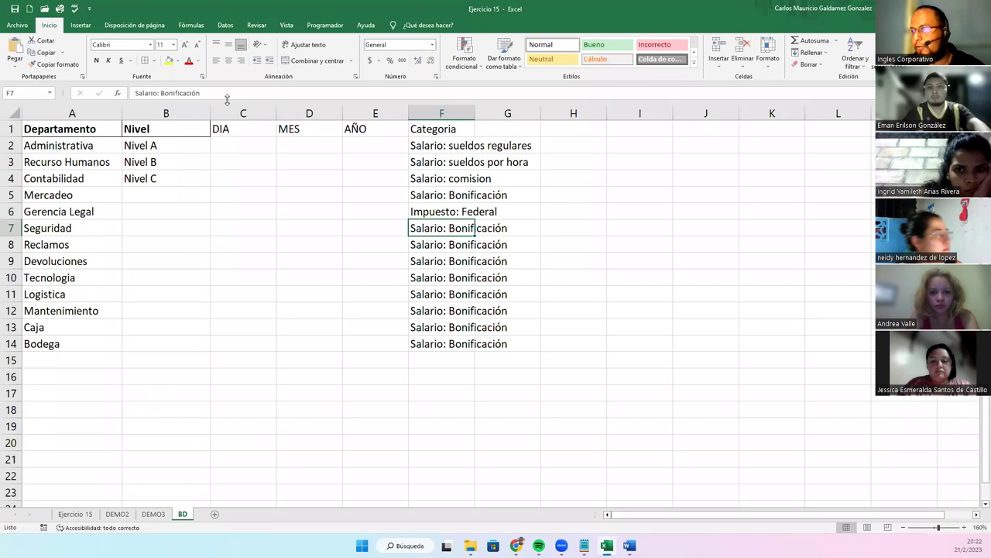
pyautogui.write('Imu')
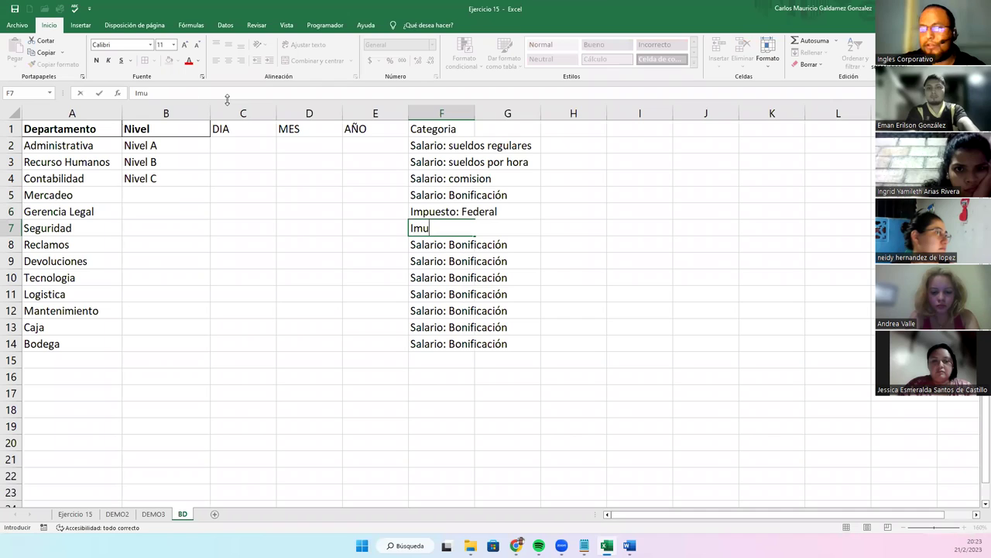
pyautogui.press('BackSpace')
pyautogui.write('puesto: AFP')
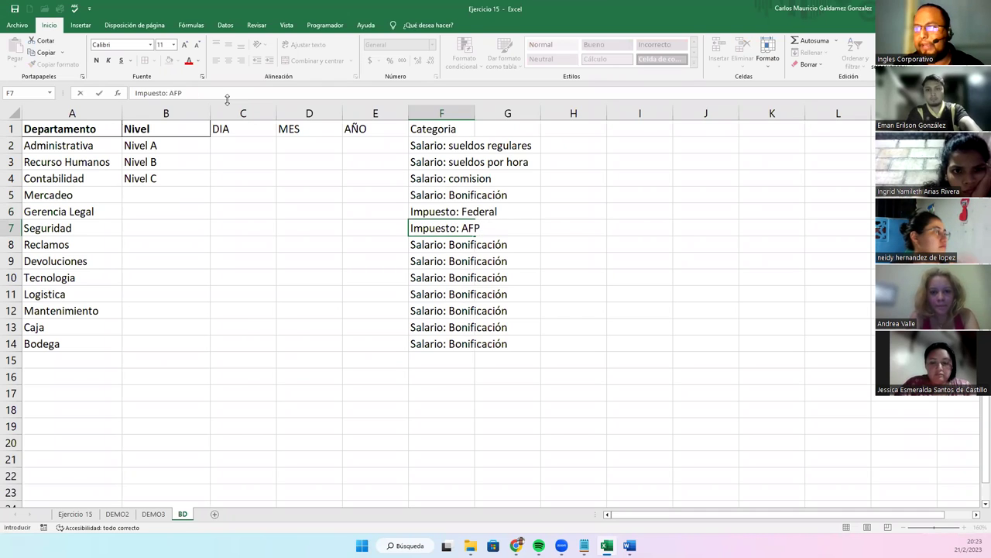
pyautogui.press('BackSpace')
pyautogui.press('BackSpace')
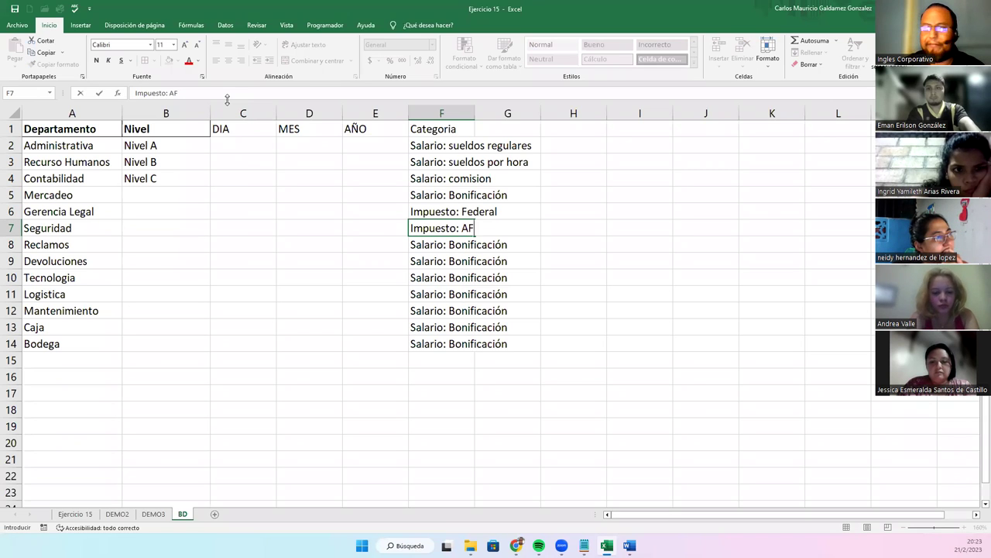
pyautogui.write('Pe')
pyautogui.press('BackSpace')
pyautogui.write('ension')
pyautogui.press('Return')
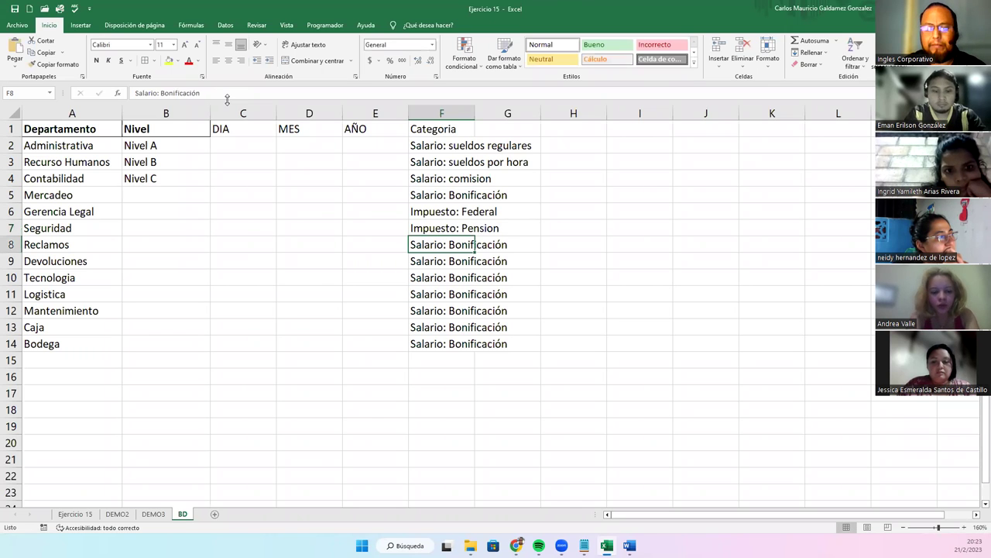
# - Enter Impuesto: Salud, Vivienda, Sobre la renta and Estatal in F8:F11
pyautogui.write('Impuesto: Salud')
pyautogui.press('Return')
pyautogui.write('Impuesto: Vivienda')
pyautogui.press('Return')
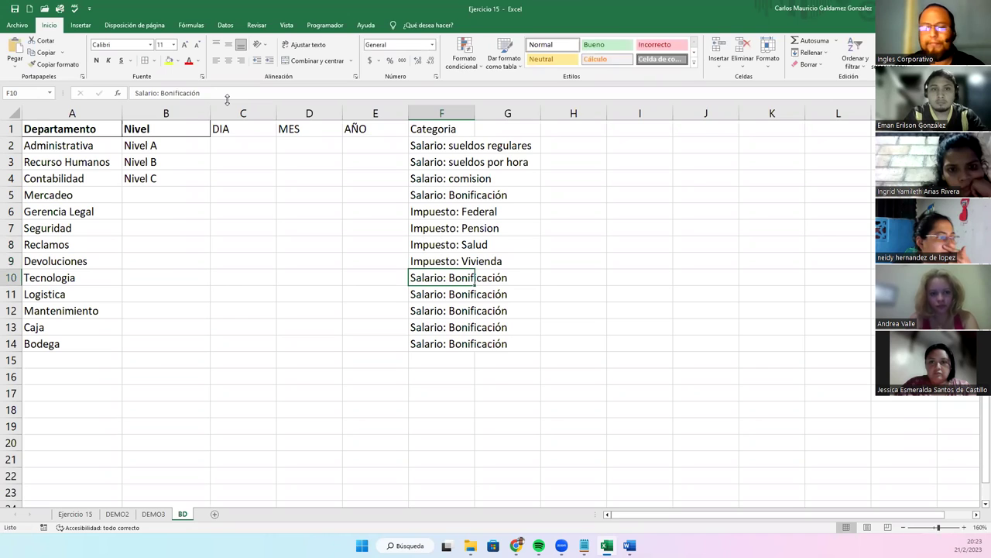
pyautogui.write('Impuesto: Sobre la renta')
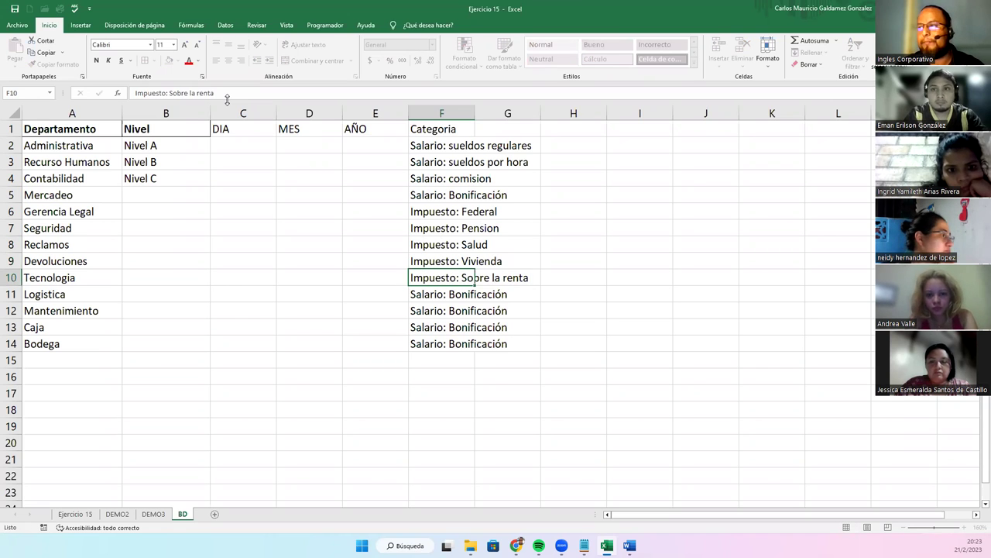
pyautogui.press('Return')
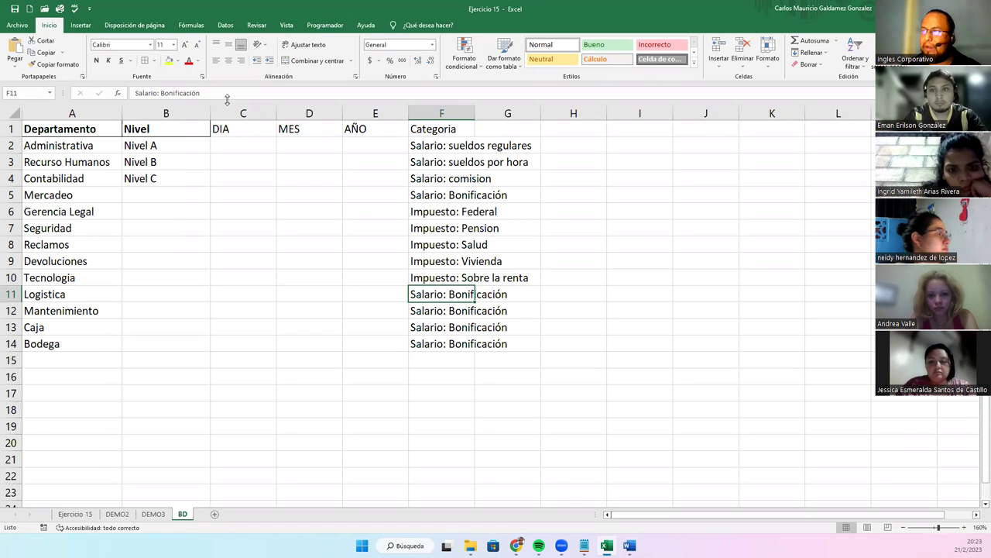
pyautogui.write('Impuesto: Estatal')
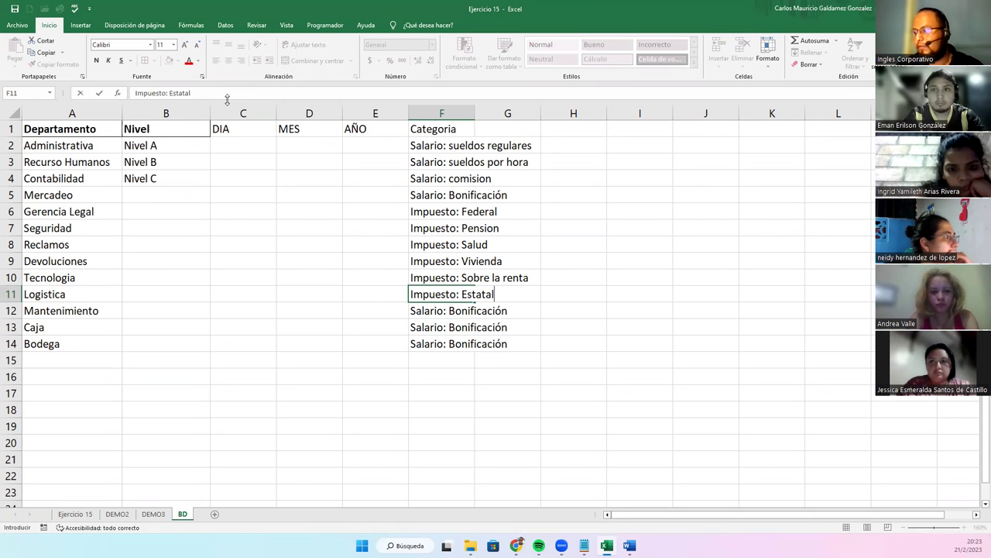
pyautogui.press('Return')
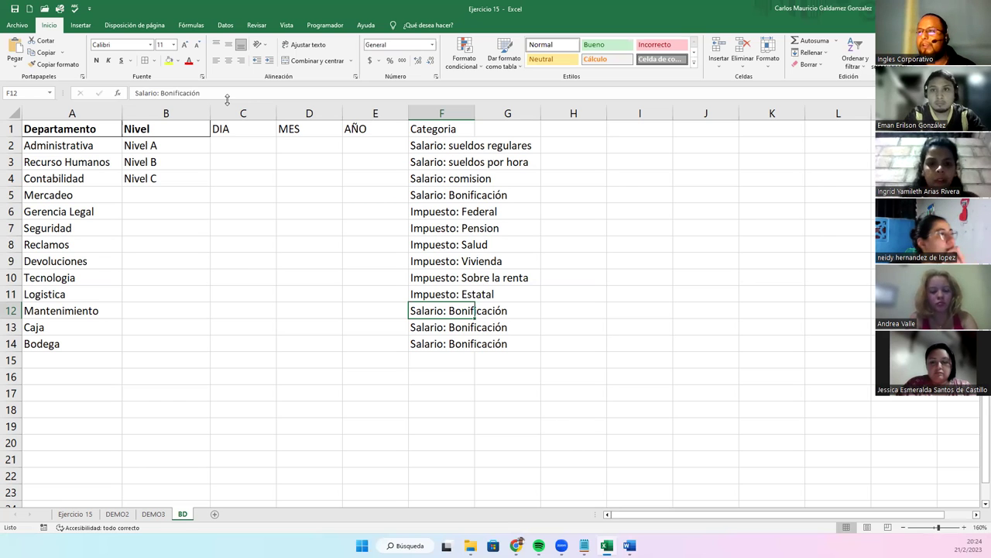
# - Clear the leftover Salario: Bonificación entries from F12:F14
pyautogui.hotkey('shift', 'Down')
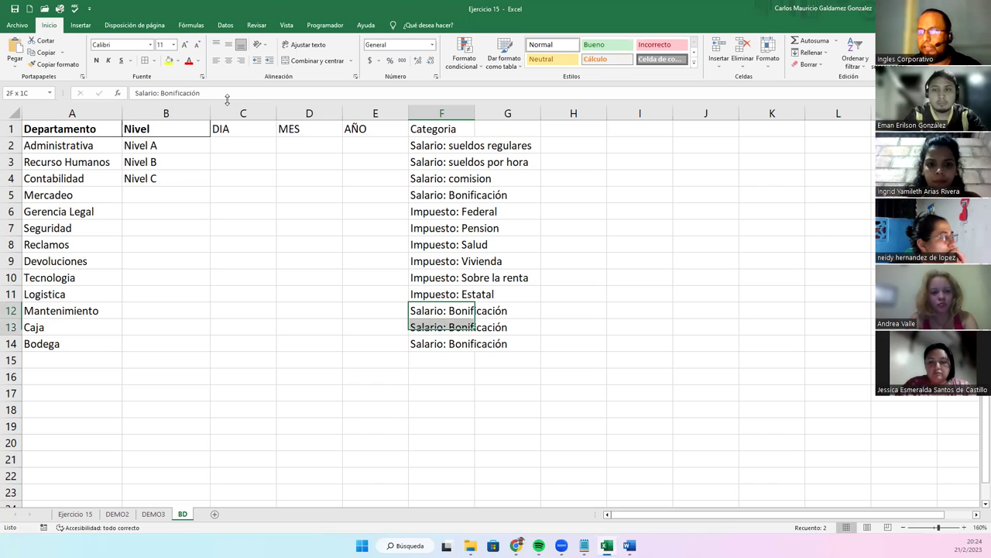
pyautogui.hotkey('shift', 'Down')
pyautogui.hotkey('shift', 'Down')
pyautogui.hotkey('ctrl', 'z')
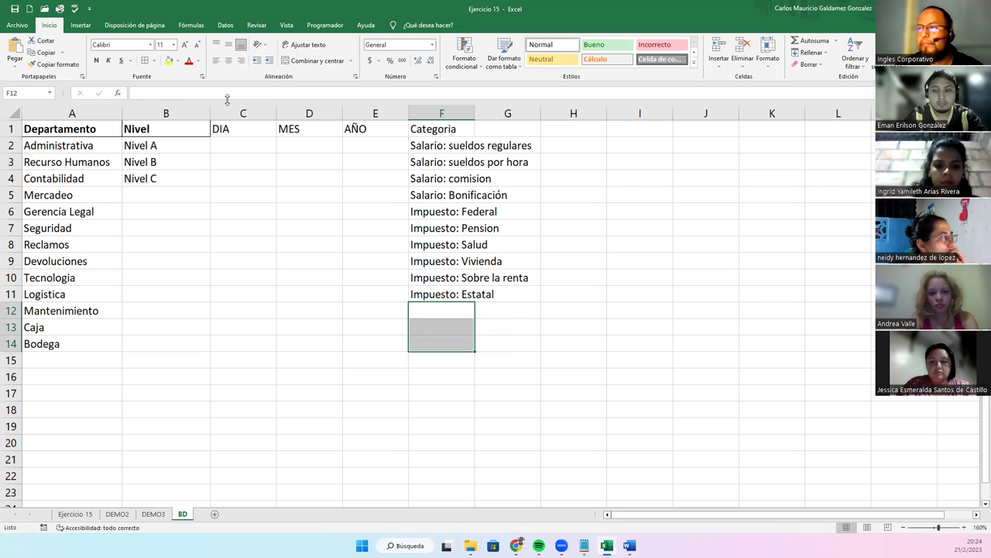
# - On DEMO3, autofit columns D and E to their Prevision del año actual and proximo año headings
pyautogui.moveTo(473, 110); pyautogui.dragTo(473, 111)
pyautogui.click(154, 514)
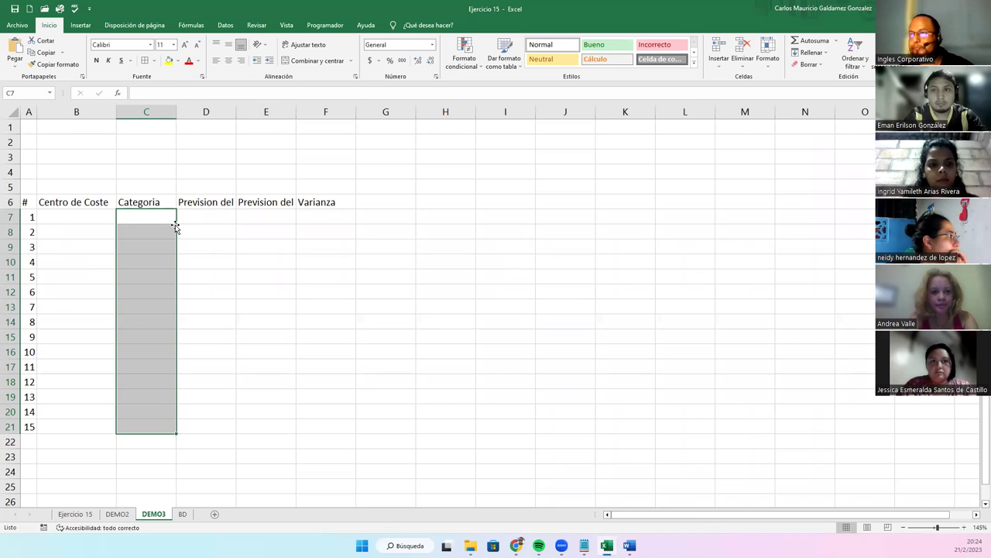
pyautogui.doubleClick(236, 112)
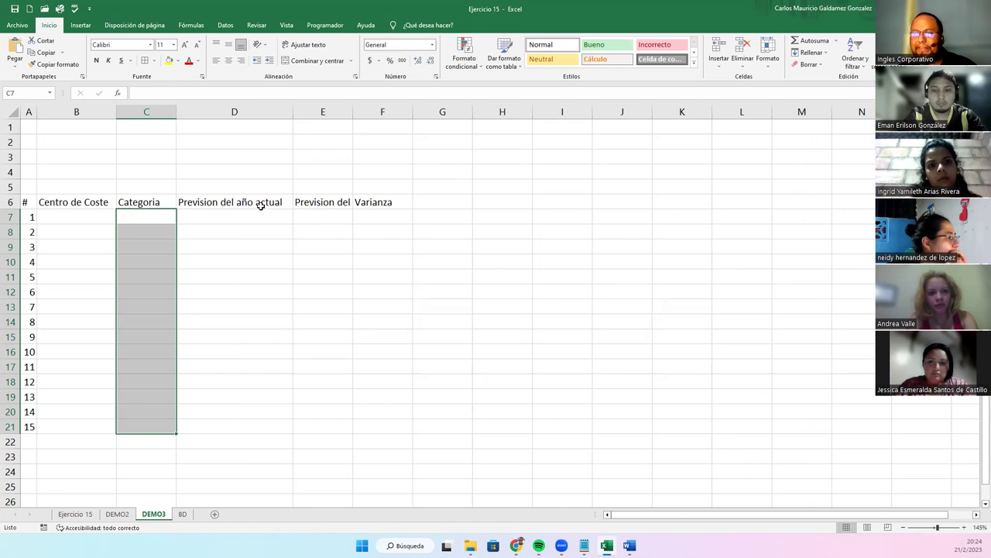
pyautogui.click(258, 202)
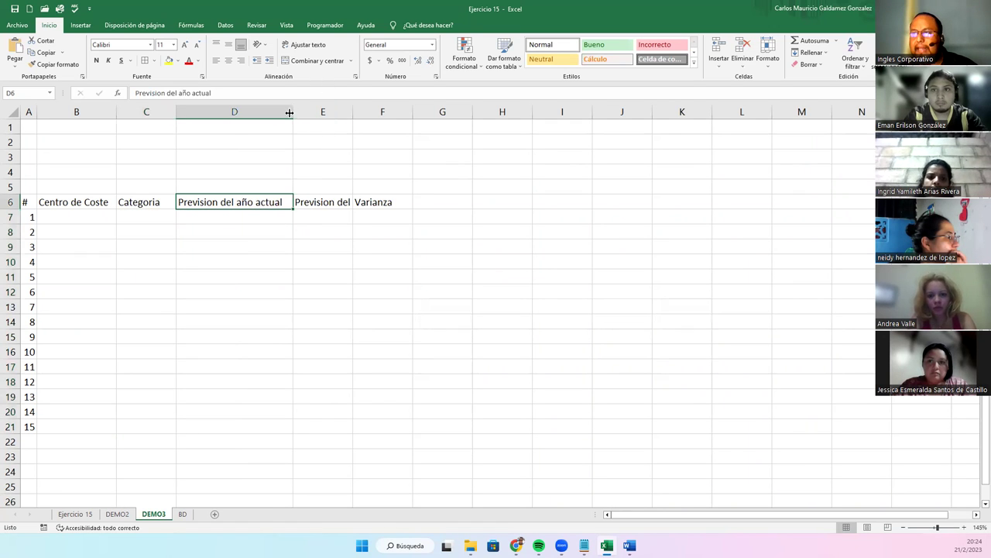
pyautogui.doubleClick(353, 113)
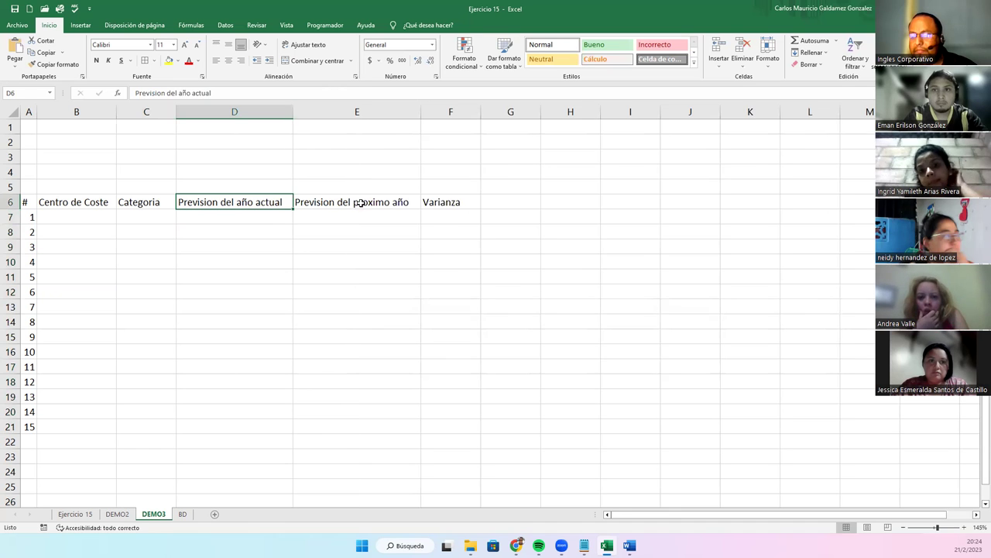
pyautogui.click(354, 203)
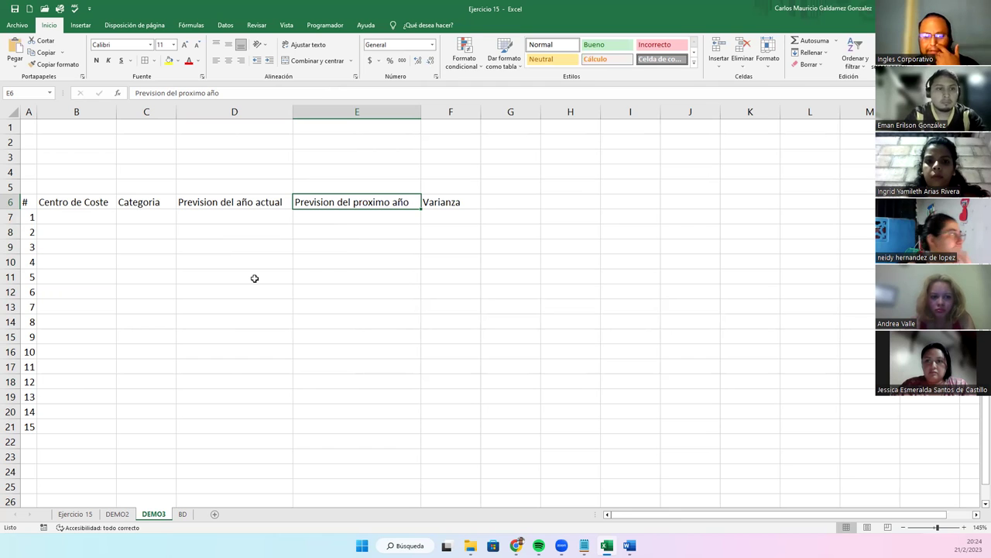
# - Enter sample forecasts 63578 in D7 and 60000 in E7
pyautogui.press('Down')
pyautogui.press('Left')
pyautogui.write('5')
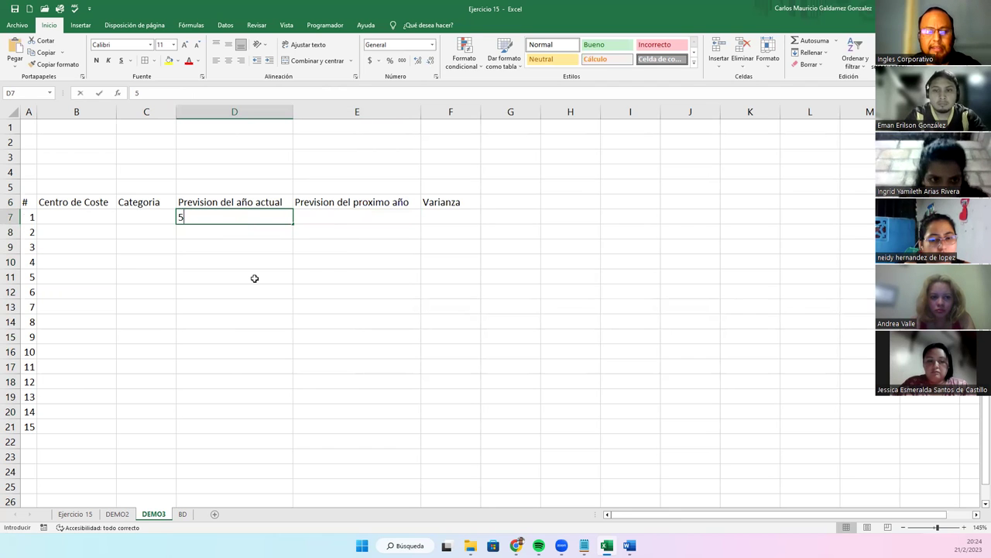
pyautogui.press('BackSpace')
pyautogui.write('63')
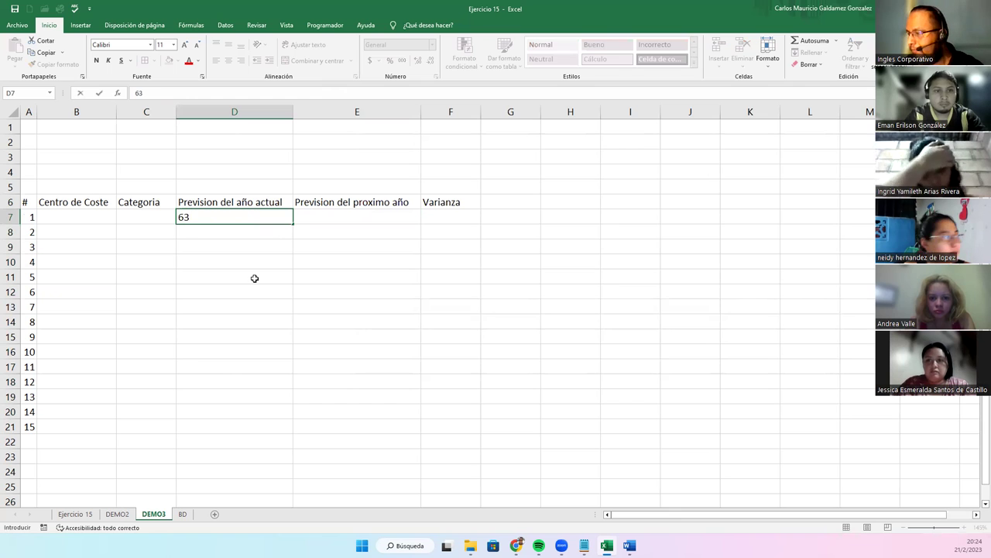
pyautogui.write('578')
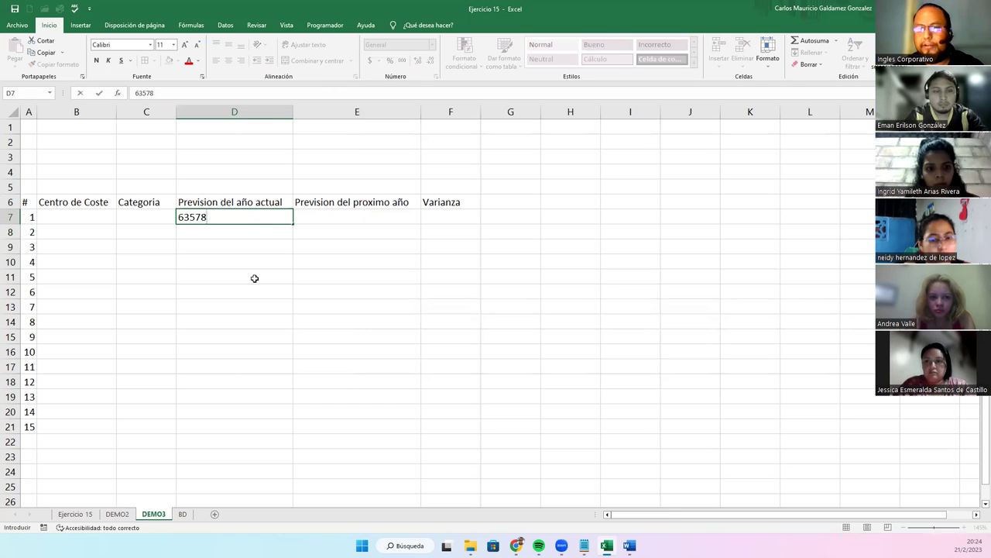
pyautogui.press('Tab')
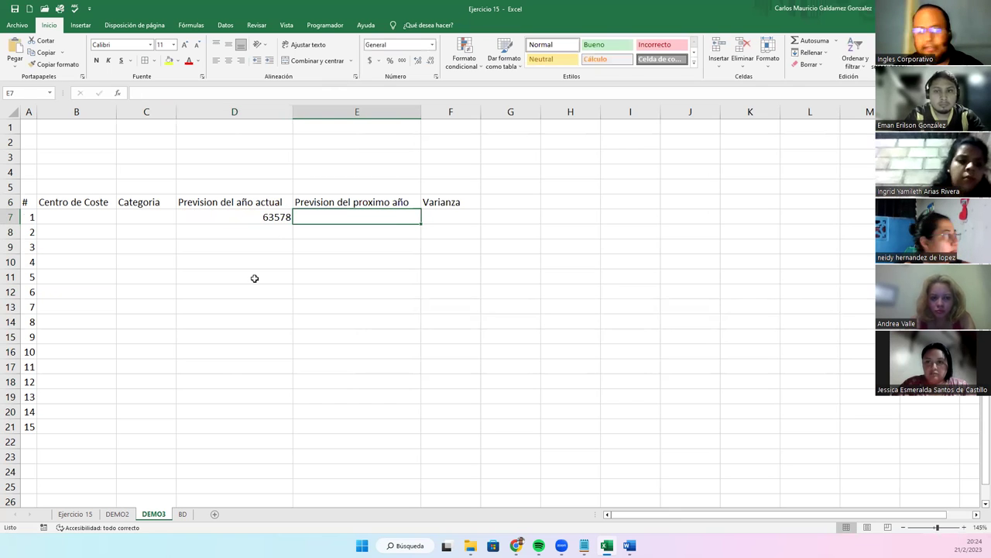
pyautogui.write('60000')
pyautogui.press('Return')
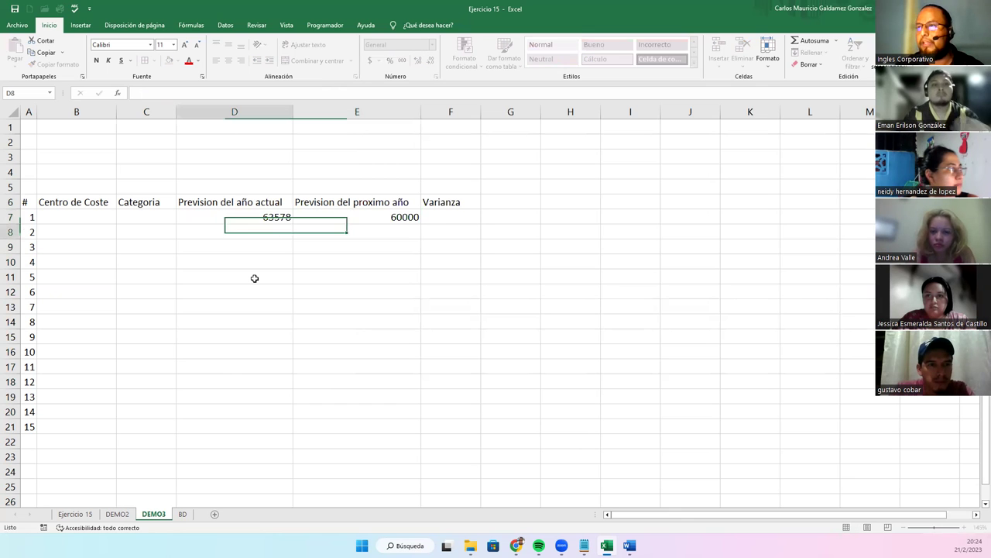
# - Give D7:F21 dollar accounting format and add borders to the whole table A6:F21
pyautogui.click(258, 216)
pyautogui.moveTo(258, 216); pyautogui.dragTo(443, 424)
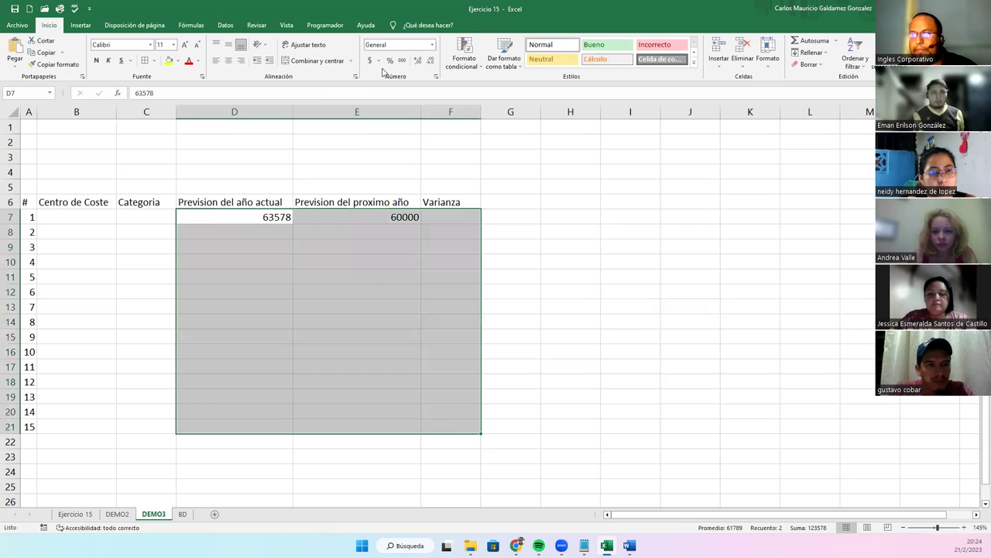
pyautogui.click(432, 47)
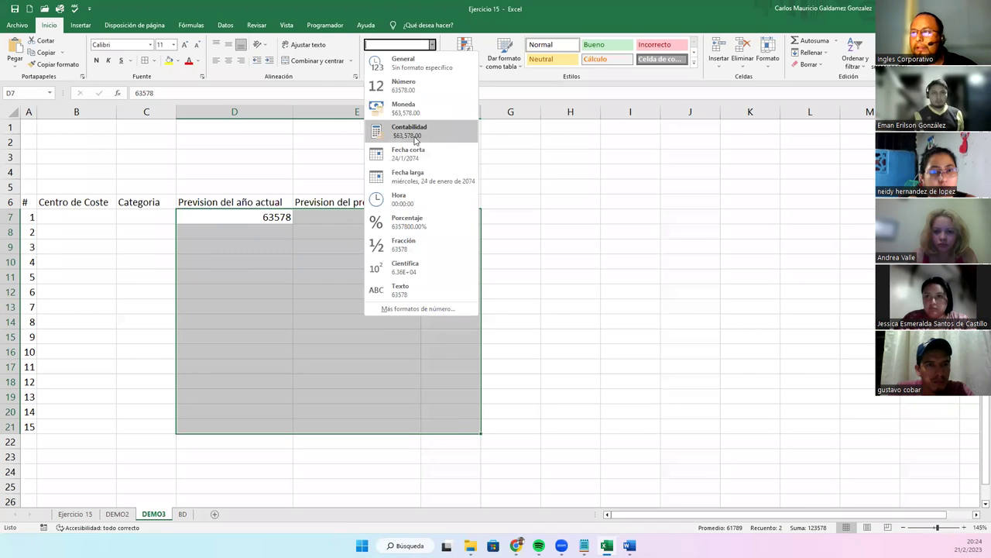
pyautogui.click(418, 141)
pyautogui.click(443, 217)
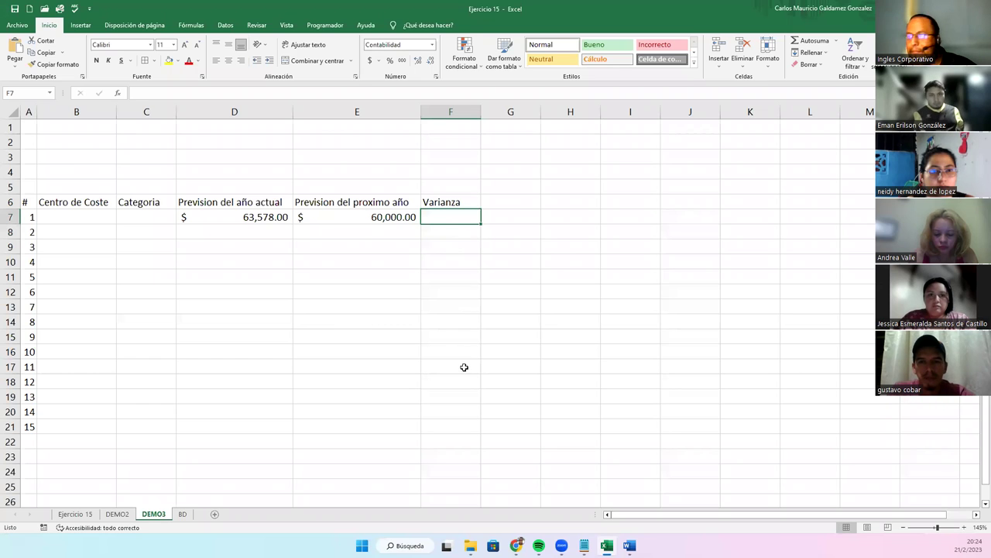
pyautogui.moveTo(32, 202); pyautogui.dragTo(443, 426)
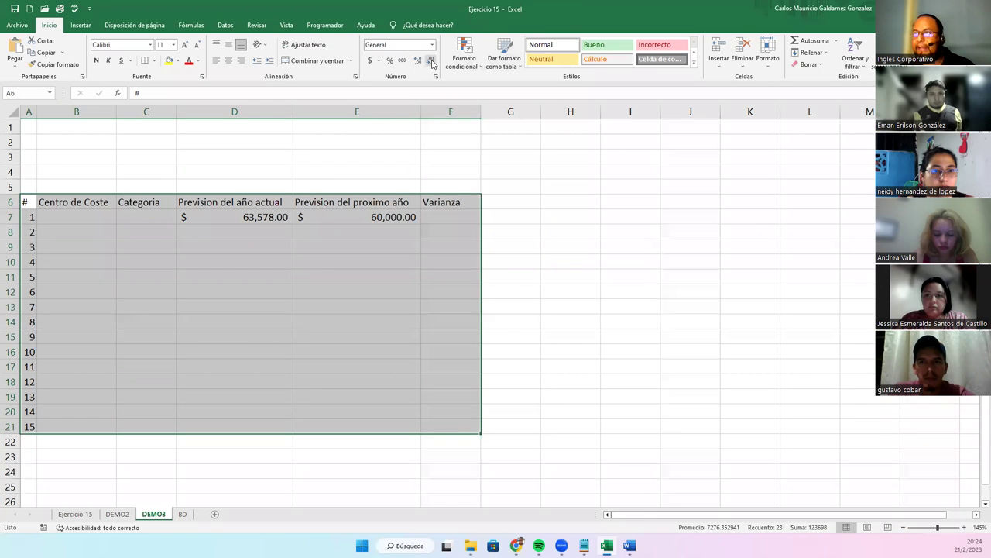
pyautogui.click(145, 60)
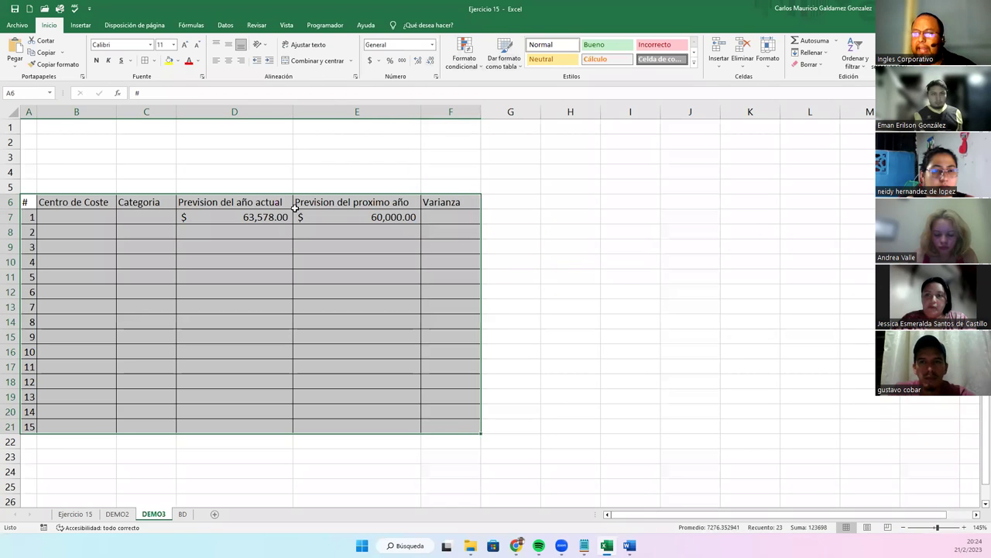
# - Turn on Wrap Text for header row A6:F6 and drag column D narrower
pyautogui.moveTo(33, 202); pyautogui.dragTo(430, 198)
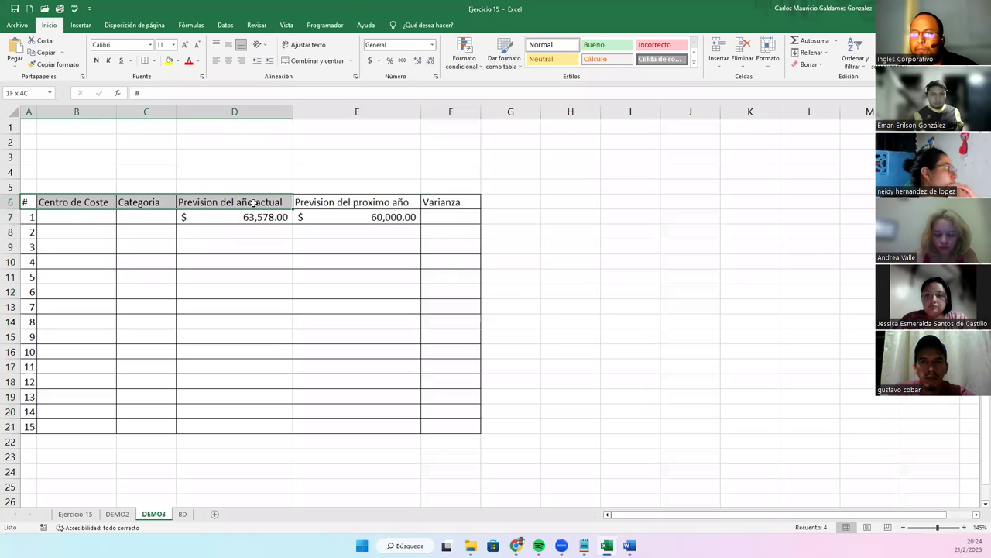
pyautogui.click(302, 45)
pyautogui.click(261, 202)
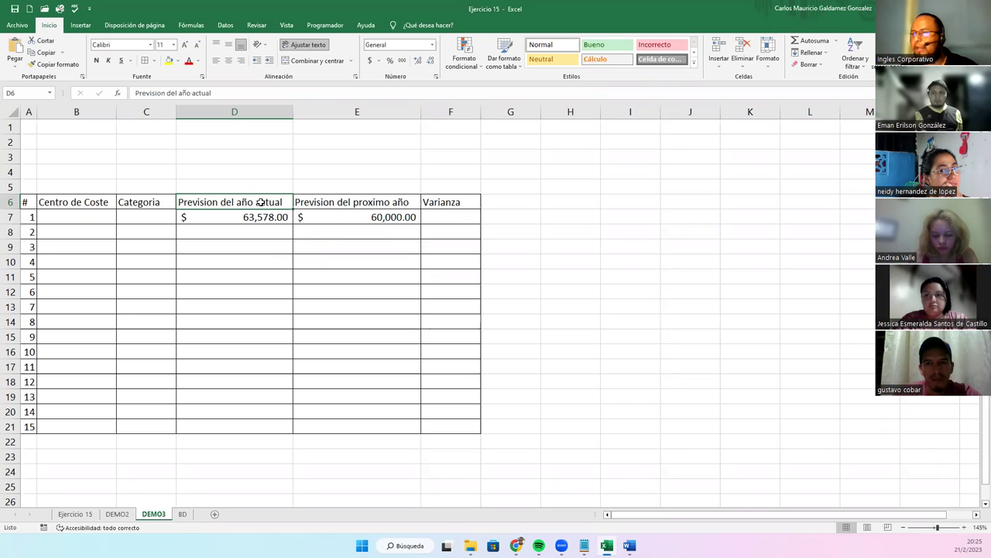
pyautogui.moveTo(294, 107); pyautogui.dragTo(251, 115)
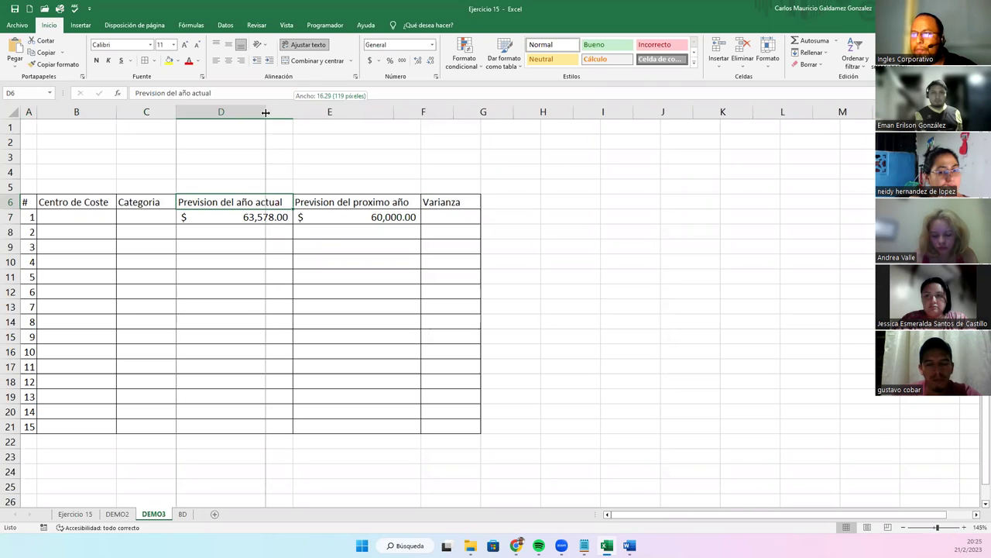
pyautogui.doubleClick(253, 112)
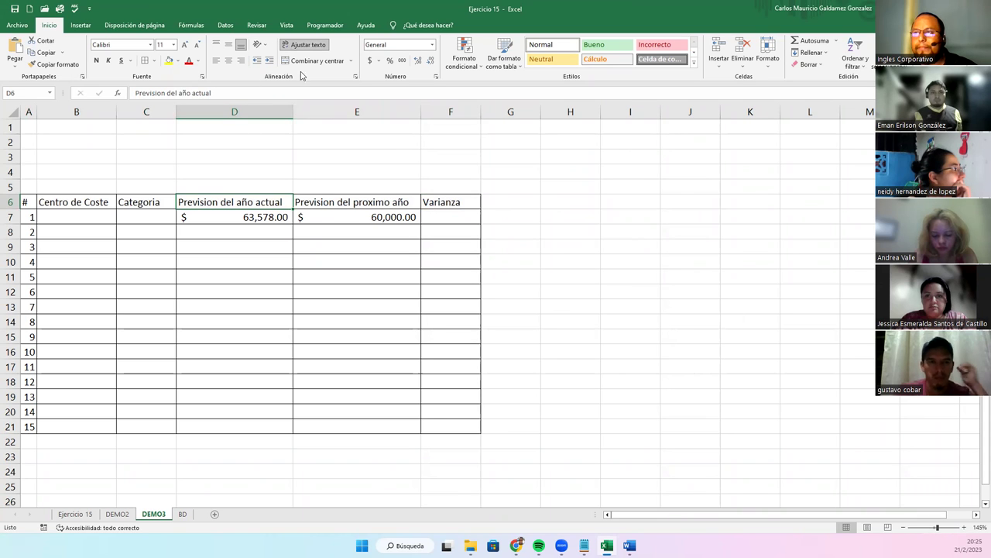
pyautogui.moveTo(292, 111); pyautogui.dragTo(236, 113)
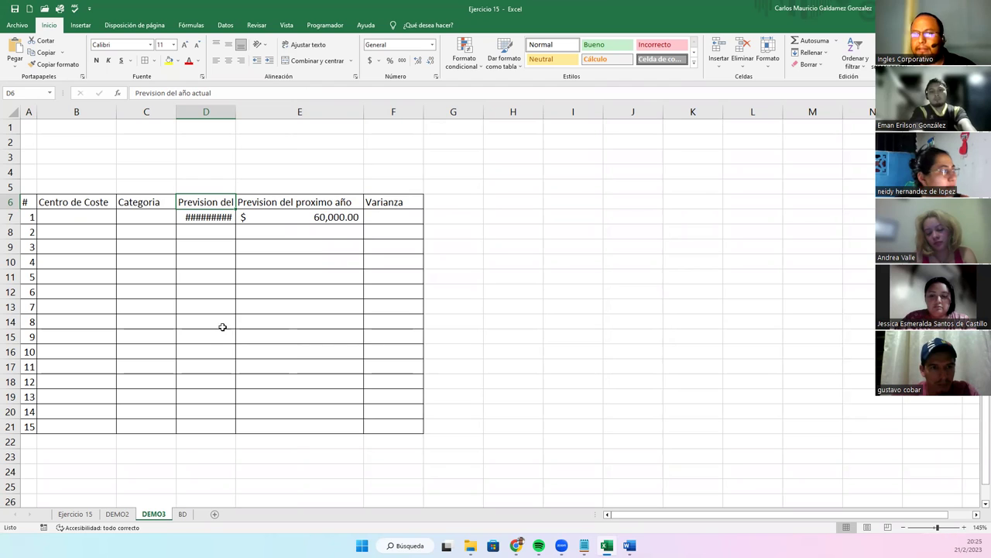
pyautogui.moveTo(31, 204); pyautogui.dragTo(325, 203)
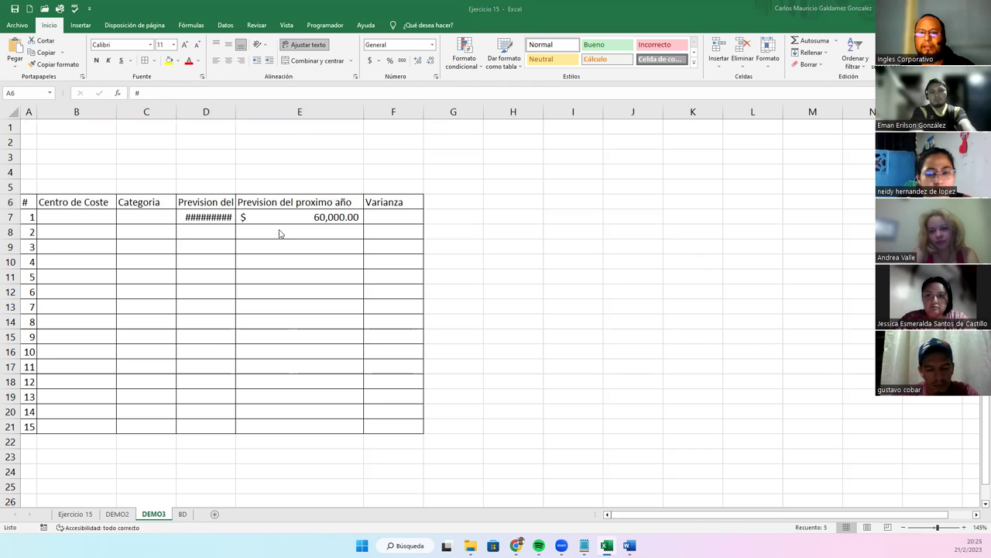
# - On BD, add Impuesto: COTRANS, FEFE, Gasolina and IPSFA in F12:F15
pyautogui.click(182, 514)
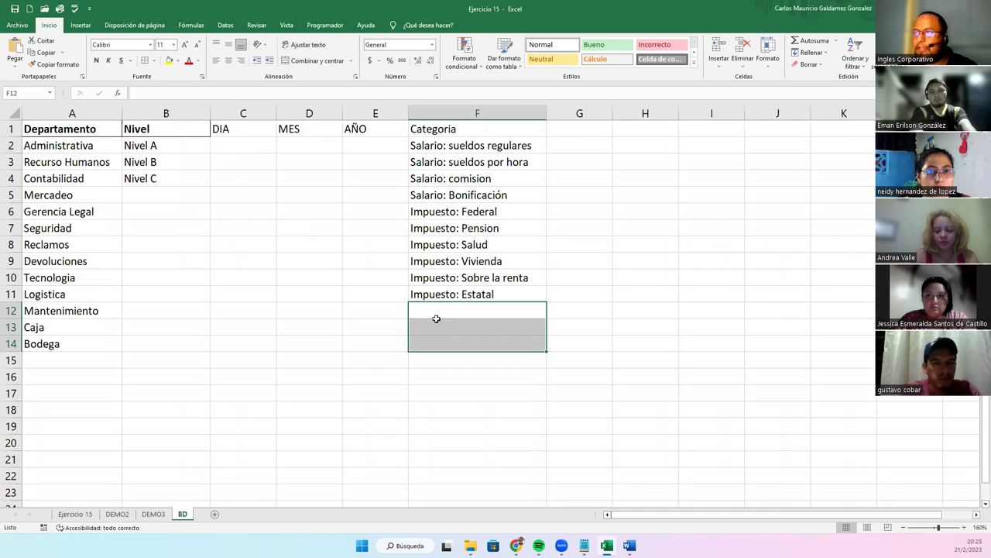
pyautogui.click(436, 314)
pyautogui.write('Impuesto: ')
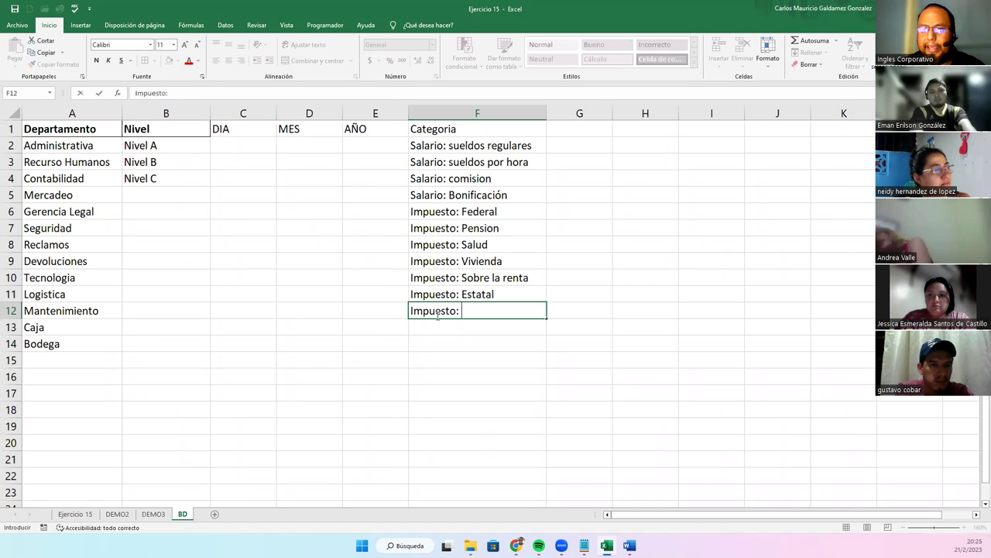
pyautogui.write('COTR')
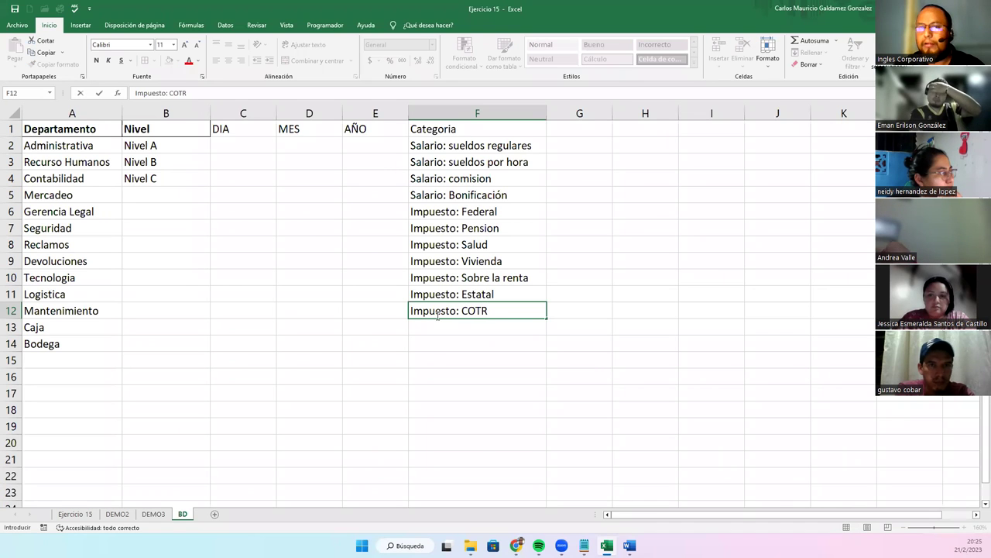
pyautogui.write('ANS')
pyautogui.press('Return')
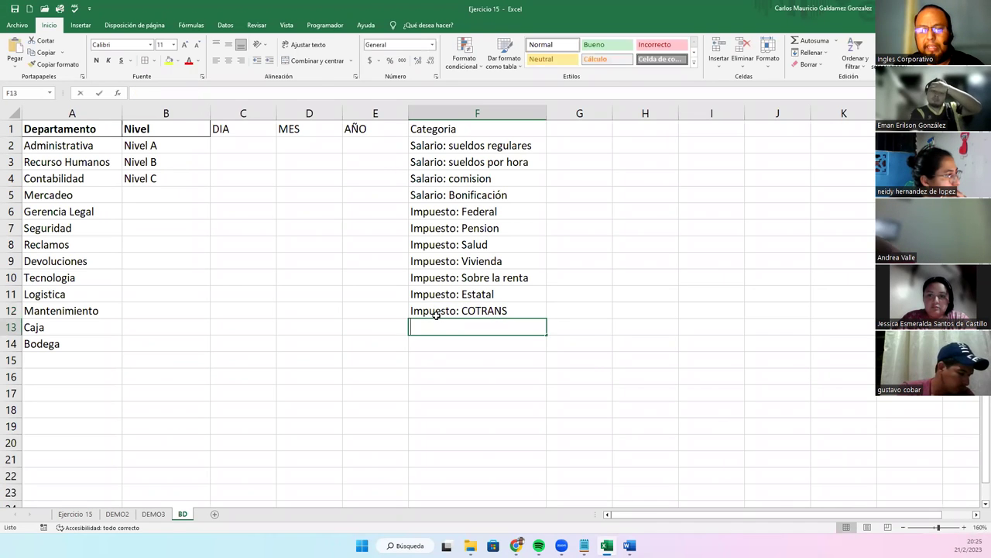
pyautogui.write('Impuesto: FEFE')
pyautogui.press('Return')
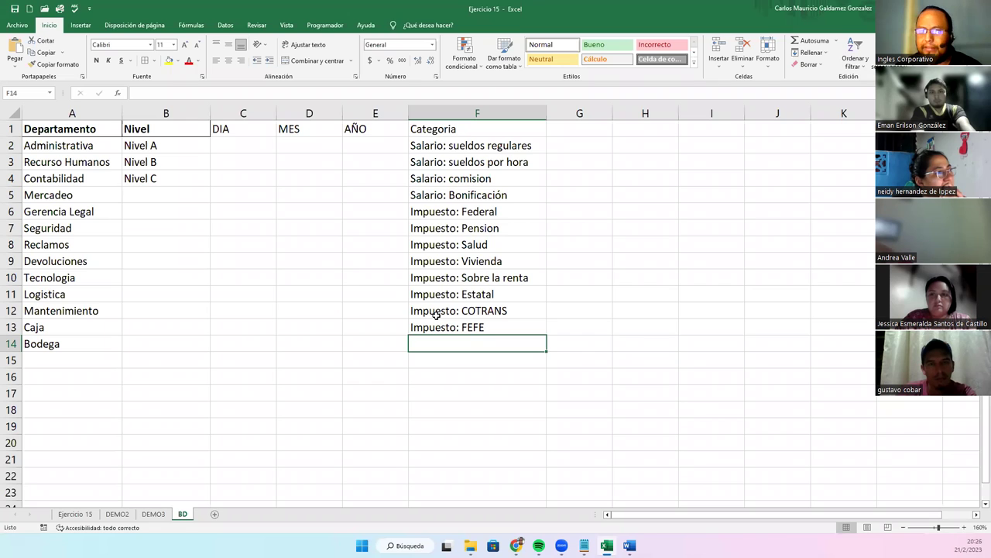
pyautogui.write('Impuesto: ')
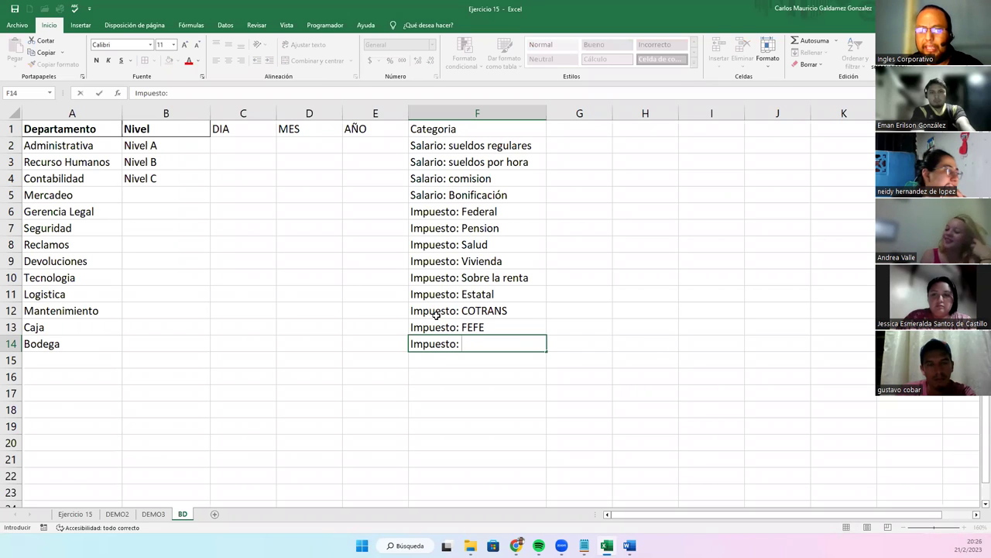
pyautogui.write('Gasolina')
pyautogui.press('Return')
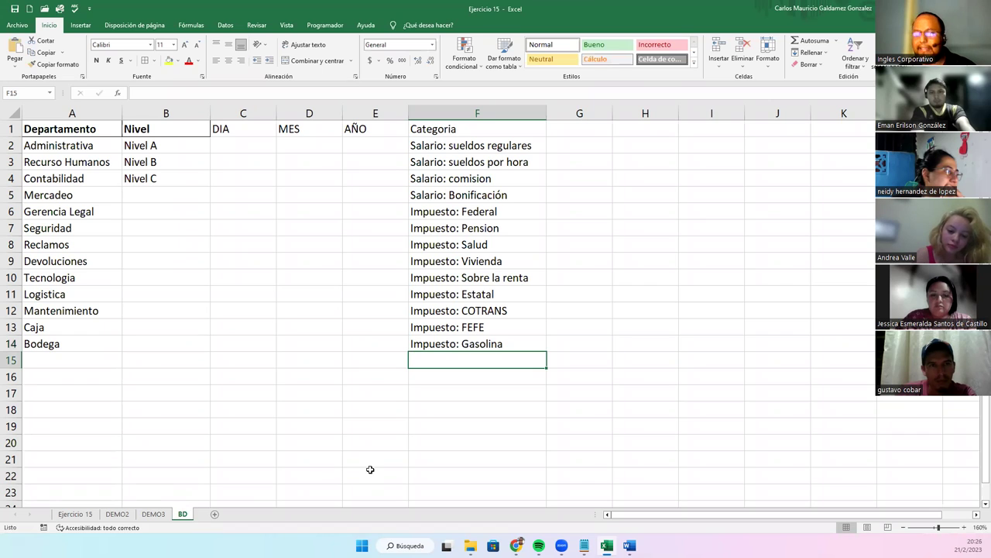
pyautogui.write('I')
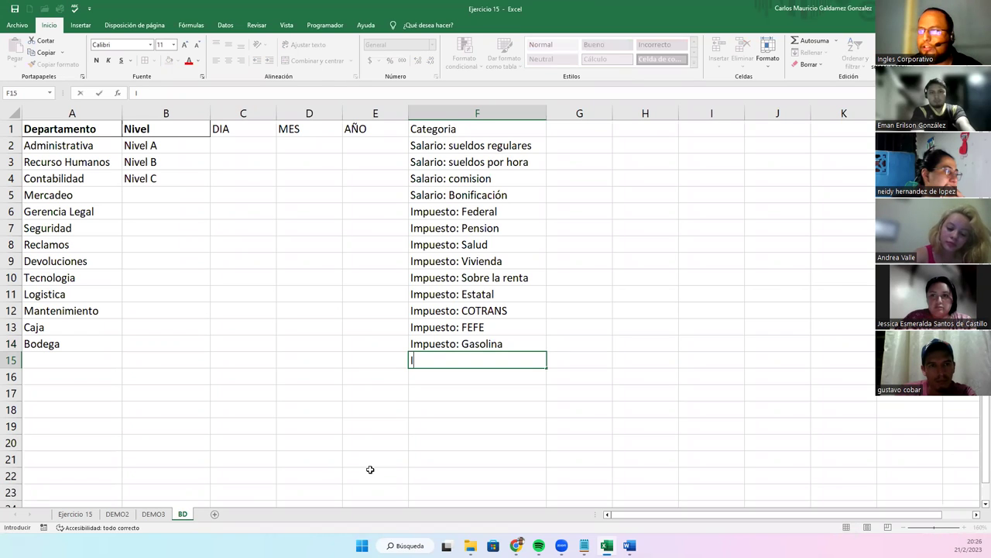
pyautogui.write('mpuesto')
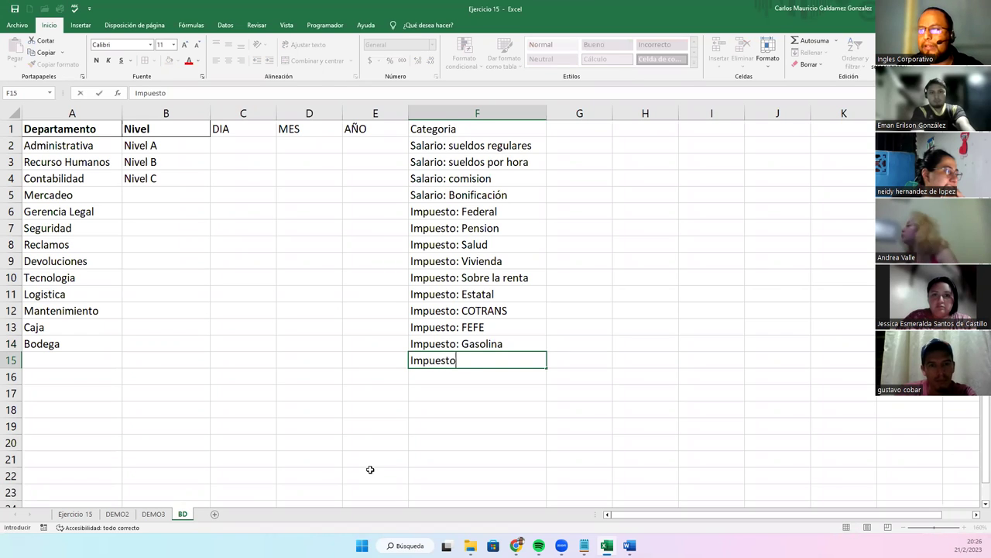
pyautogui.write(': ')
pyautogui.write('IPSD')
pyautogui.press('BackSpace')
pyautogui.write('FA')
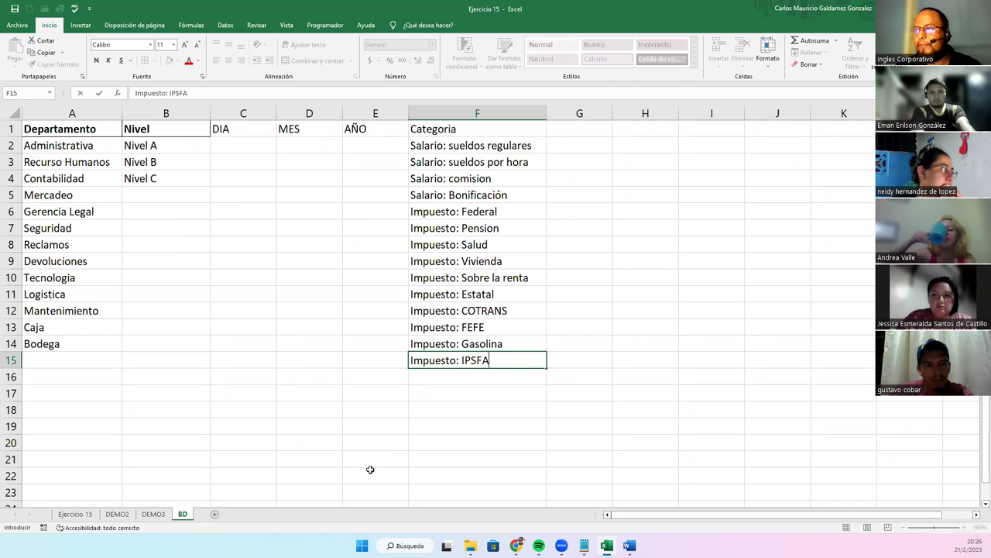
pyautogui.press('Return')
# - Back on DEMO3, narrow column D and wrap the D6 forecast header onto two lines
pyautogui.click(154, 513)
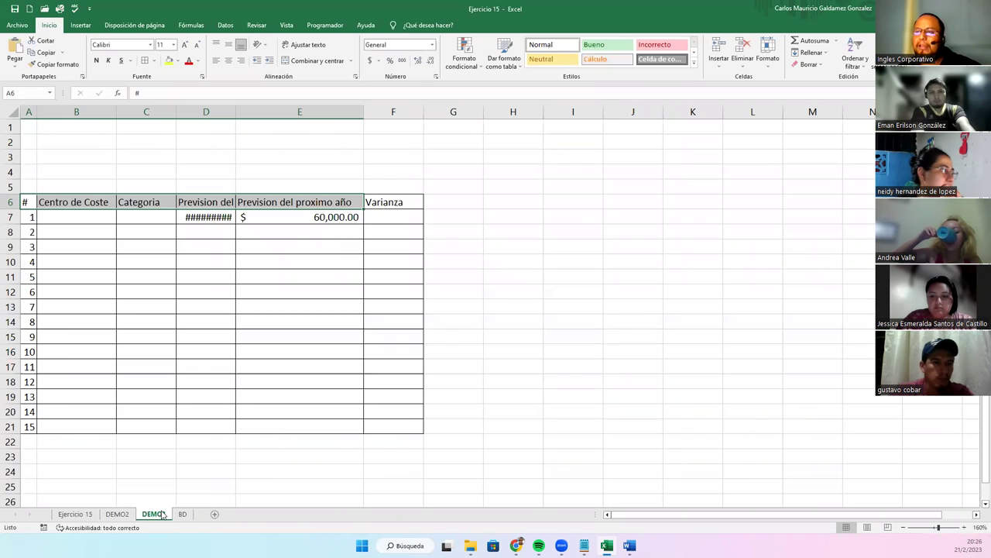
pyautogui.click(205, 217)
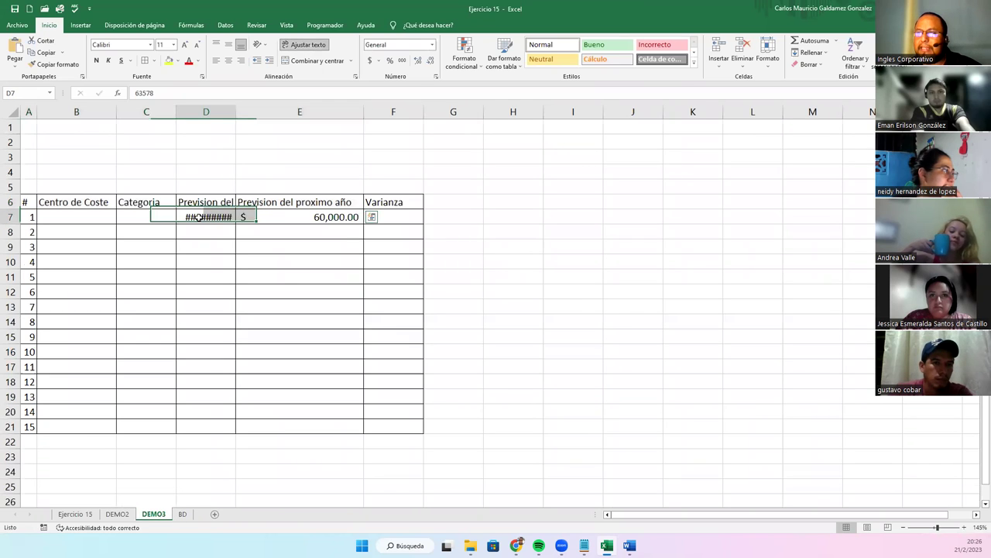
pyautogui.doubleClick(234, 112)
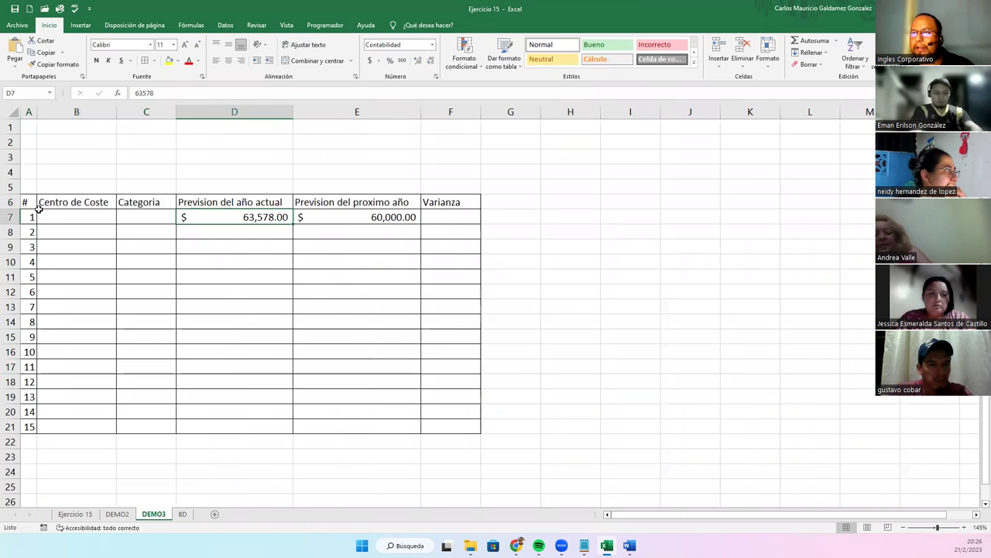
pyautogui.click(287, 204)
pyautogui.keyDown('shift'); pyautogui.click(323, 202); pyautogui.keyUp('shift')
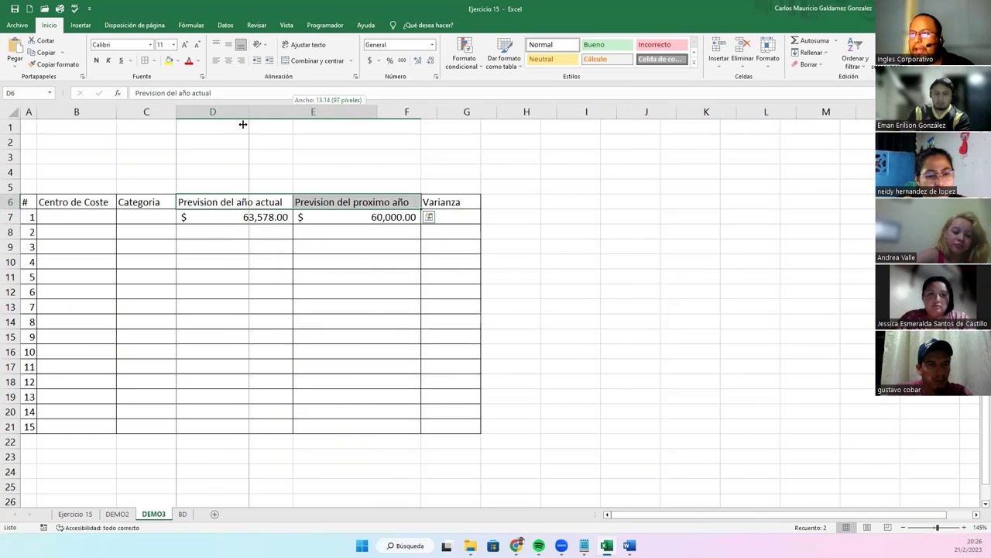
pyautogui.moveTo(293, 111); pyautogui.dragTo(244, 120)
pyautogui.click(223, 200)
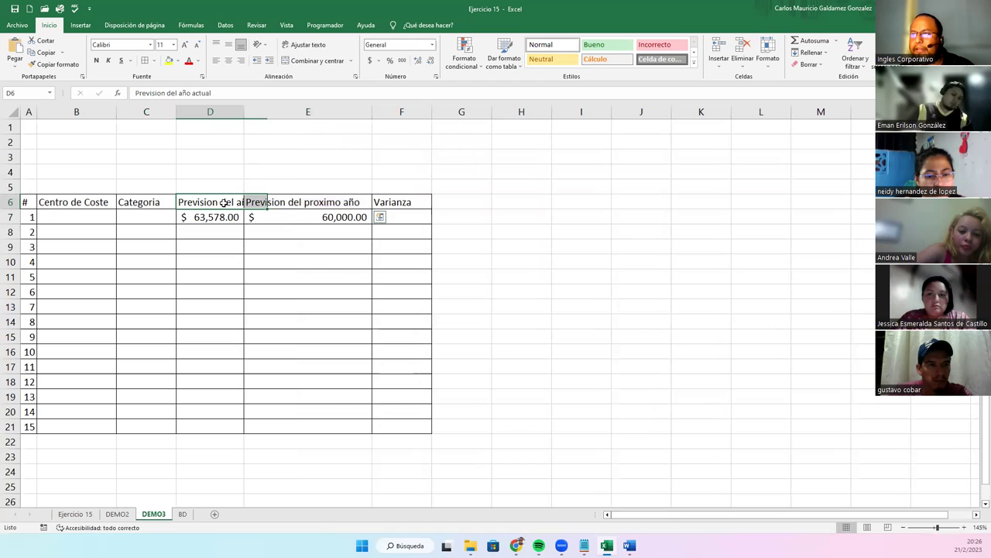
pyautogui.click(291, 46)
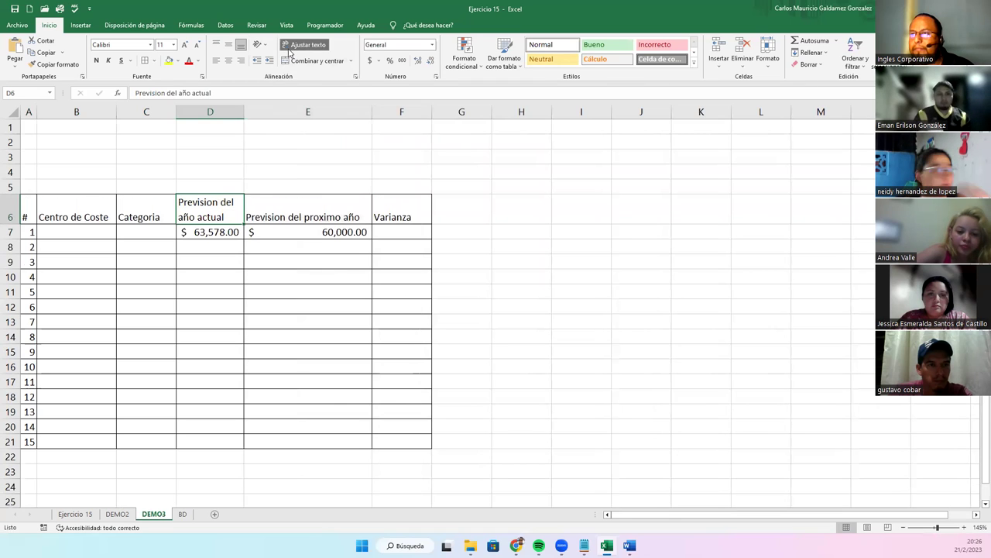
pyautogui.click(284, 210)
# - Set columns D and E to a column width of 10
pyautogui.moveTo(244, 112); pyautogui.dragTo(278, 115)
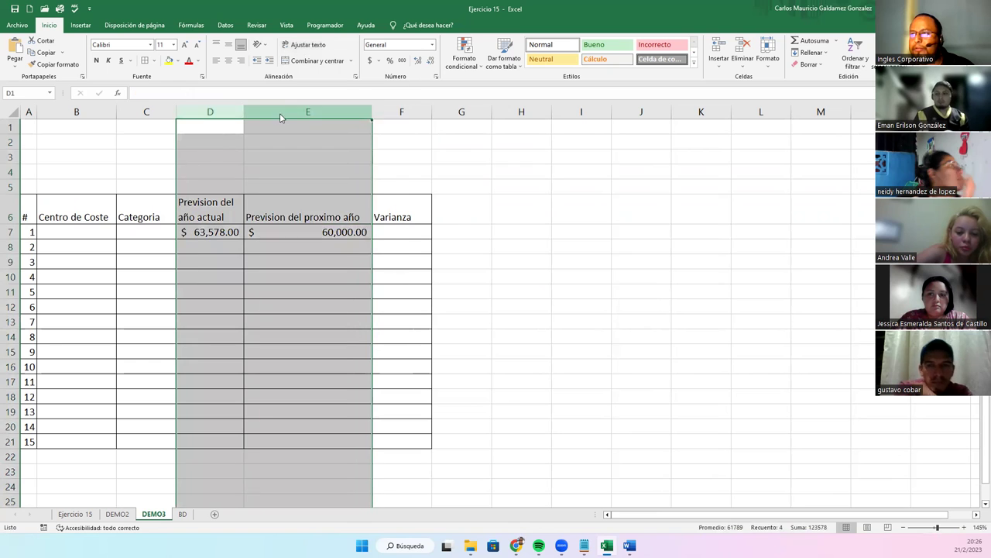
pyautogui.rightClick(281, 116)
pyautogui.click(325, 254)
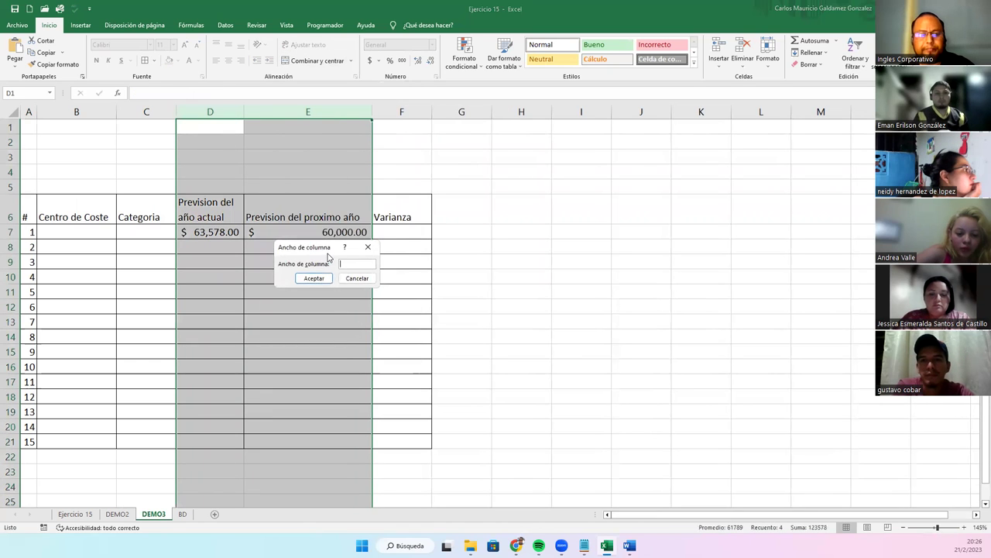
pyautogui.write('10')
pyautogui.press('Return')
pyautogui.click(324, 228)
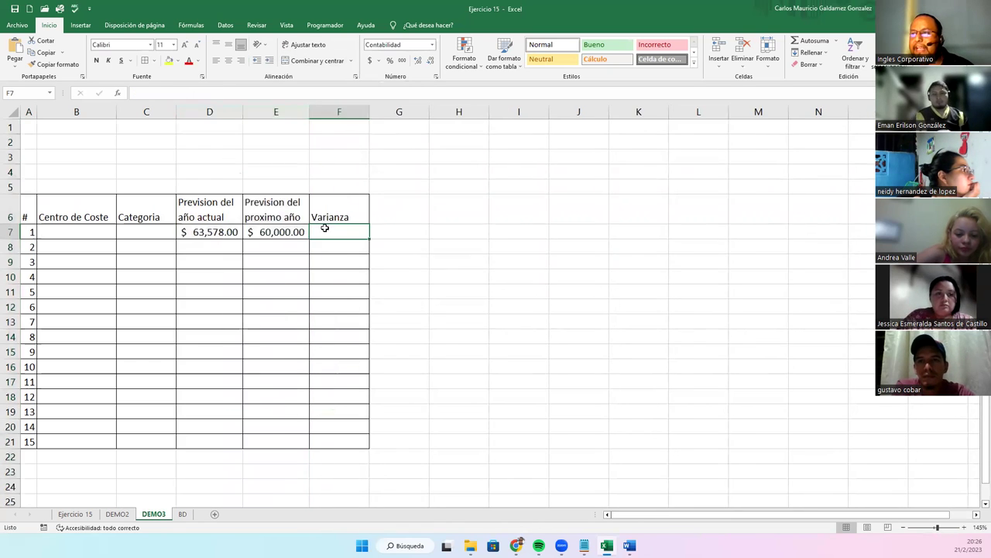
# - Centre the header row A6:F6 vertically
pyautogui.moveTo(328, 213); pyautogui.dragTo(27, 213)
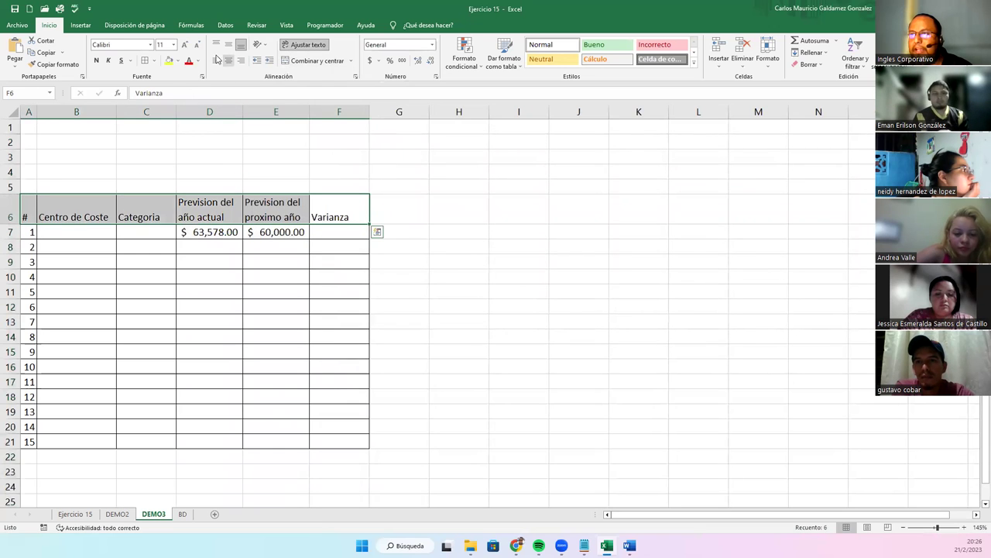
pyautogui.click(227, 48)
pyautogui.click(320, 232)
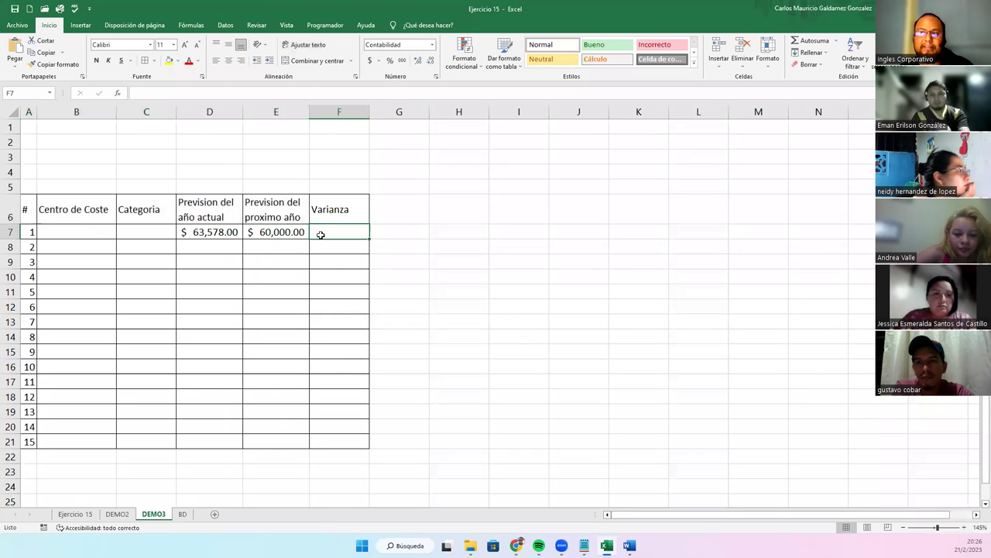
# - Correct the D6 and E6 headers to 'Previsión' and centre the header row horizontally
pyautogui.click(212, 205)
pyautogui.press('BackSpace')
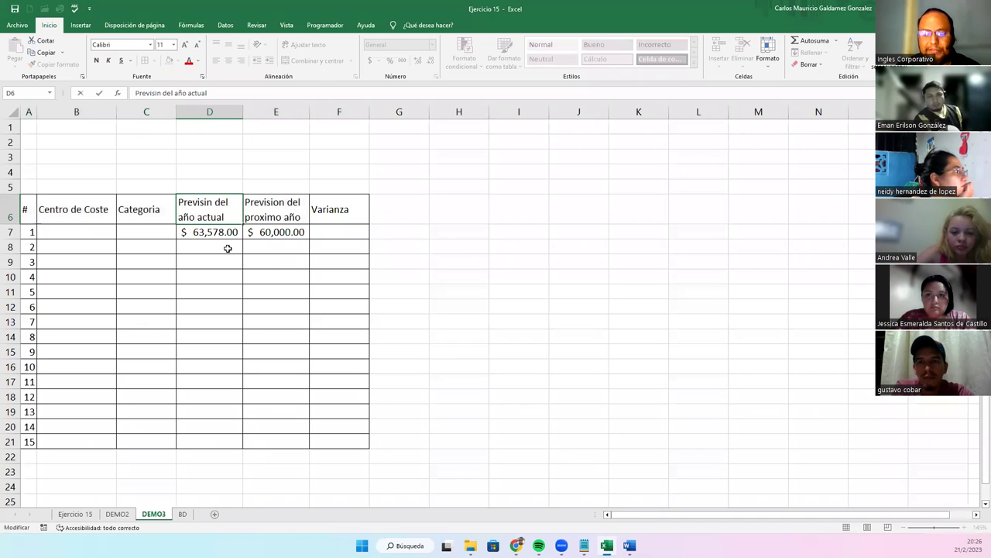
pyautogui.write('ó')
pyautogui.press('Tab')
pyautogui.press('F2')
pyautogui.press('Left')
pyautogui.press('Left')
pyautogui.press('Left')
pyautogui.press('BackSpace')
pyautogui.write('ó')
pyautogui.press('Tab')
pyautogui.press('Down')
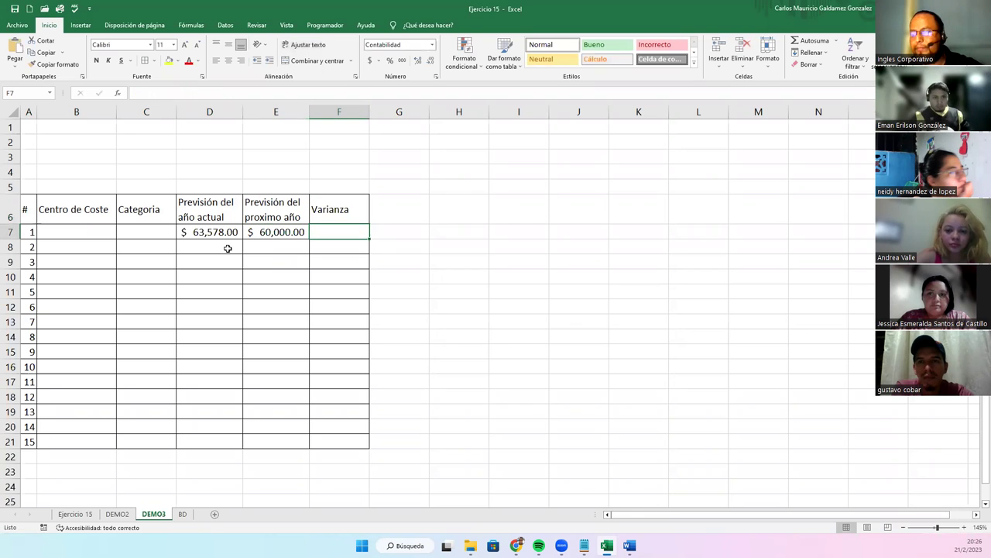
pyautogui.moveTo(40, 210); pyautogui.dragTo(340, 209)
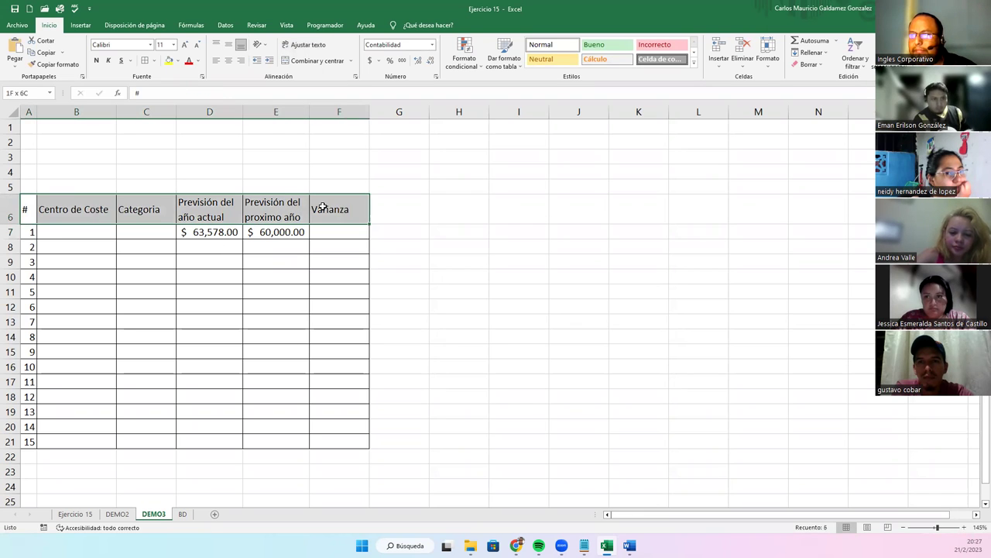
pyautogui.click(227, 62)
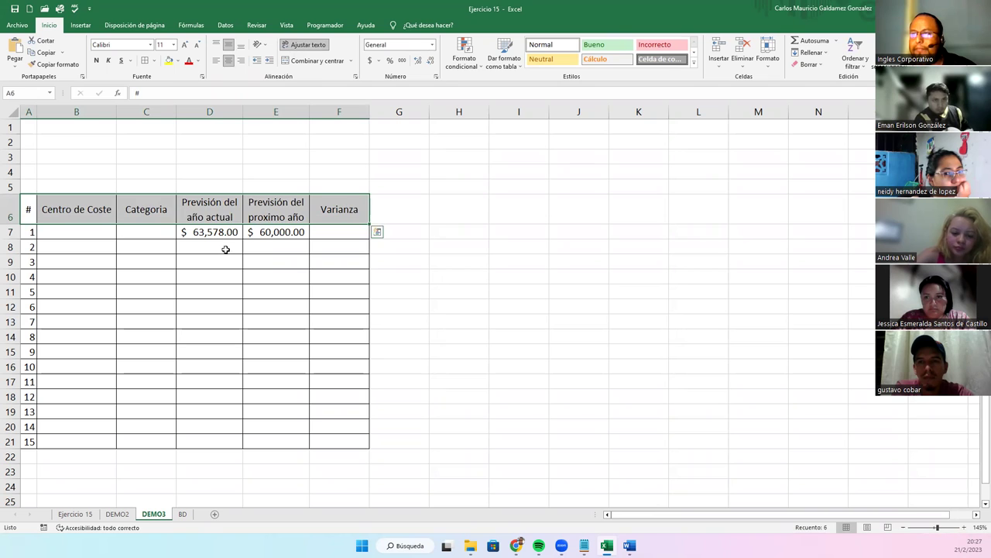
# - Bold the header row and start a Varianza formula in F7
pyautogui.click(96, 60)
pyautogui.click(336, 232)
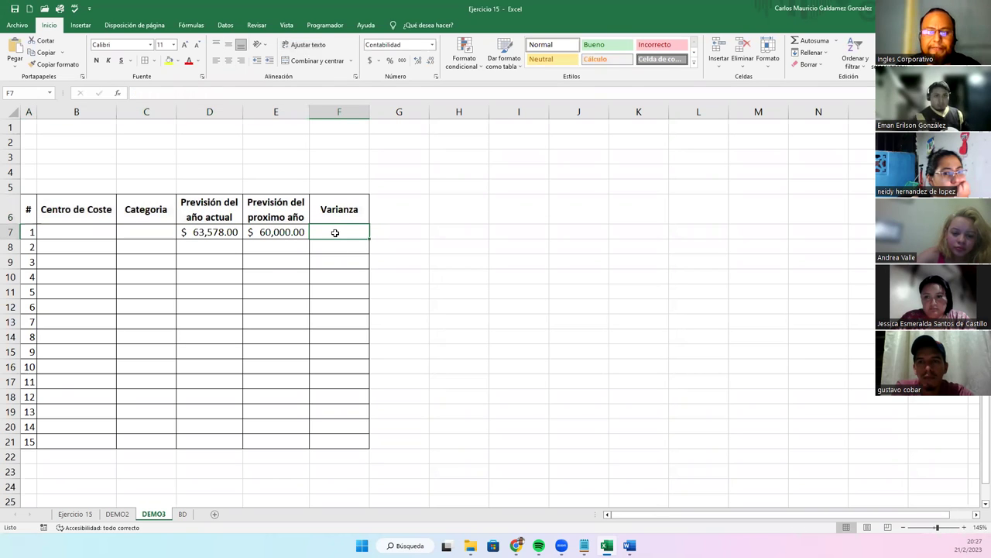
pyautogui.write('=')
pyautogui.press('Left')
pyautogui.press('Left')
pyautogui.press('F8')
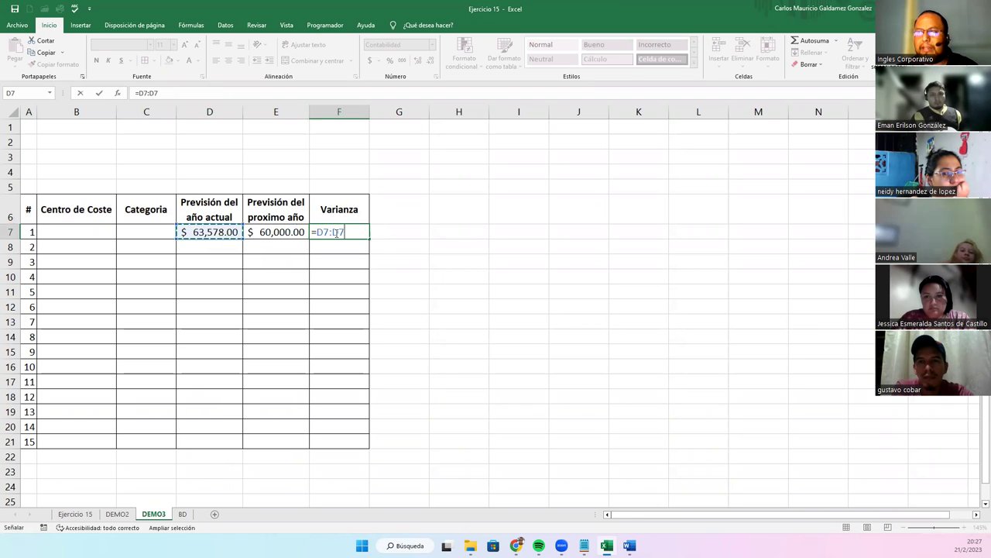
pyautogui.press('BackSpace')
pyautogui.press('Left')
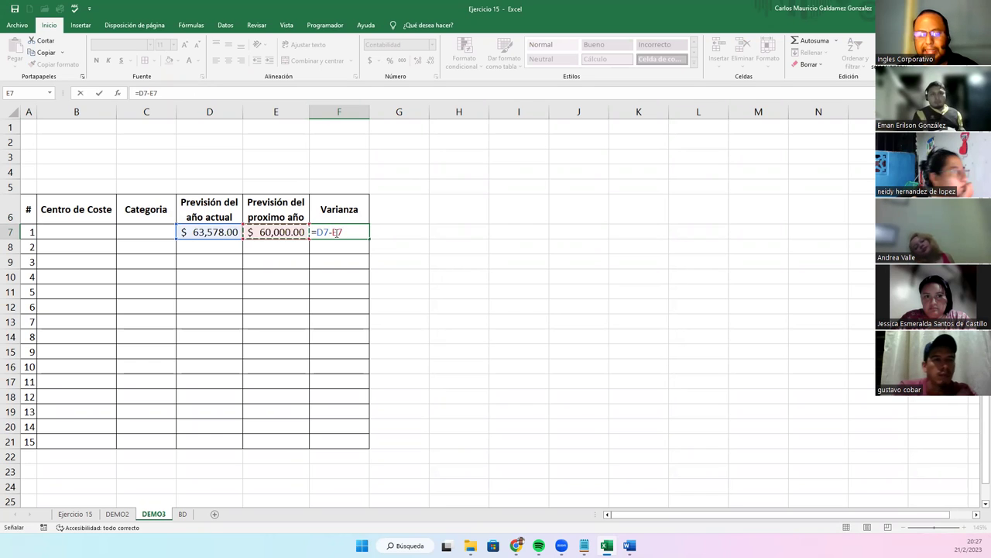
# - Enter =E7-D7 as the Varianza formula in F7 and give it the red Incorrecto style
pyautogui.press('Escape')
pyautogui.write('=')
pyautogui.press('Left')
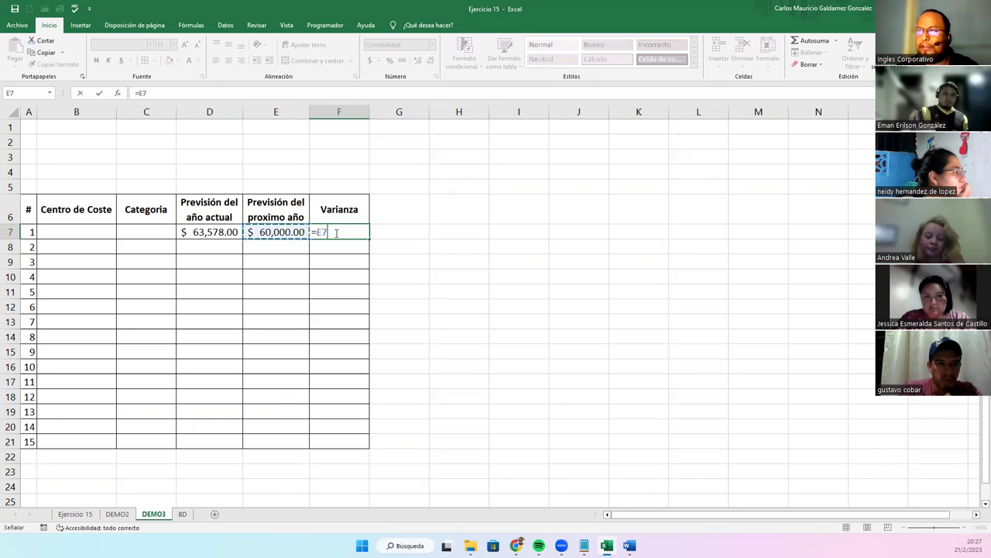
pyautogui.write('-')
pyautogui.press('Left')
pyautogui.press('Left')
pyautogui.hotkey('ctrl', 'Return')
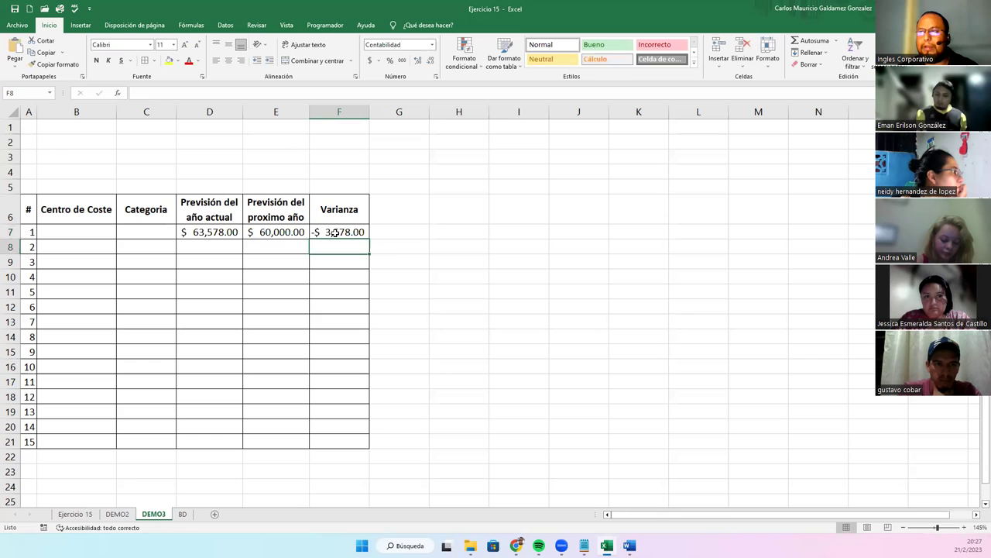
pyautogui.click(647, 48)
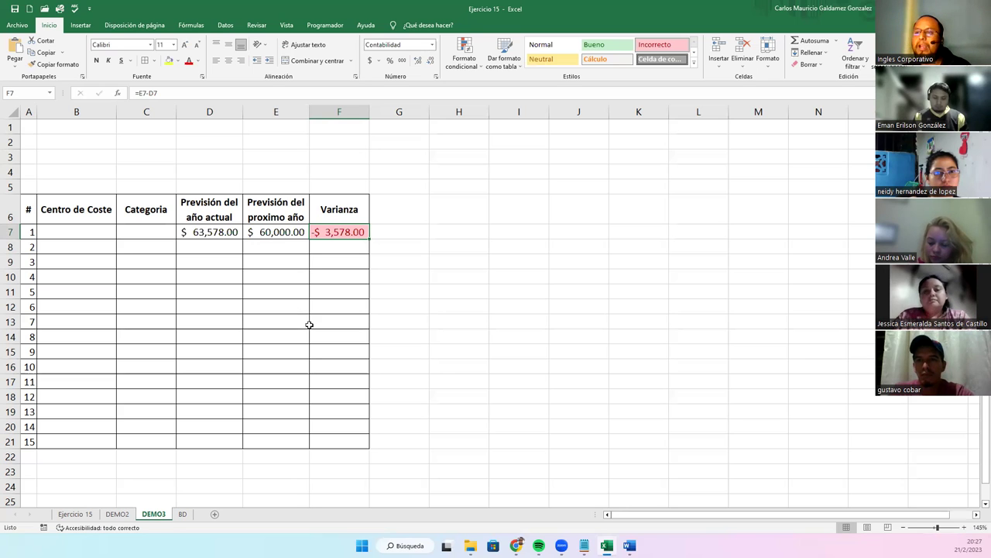
# - Select the Centro de Coste cells B7:B21
pyautogui.click(151, 234)
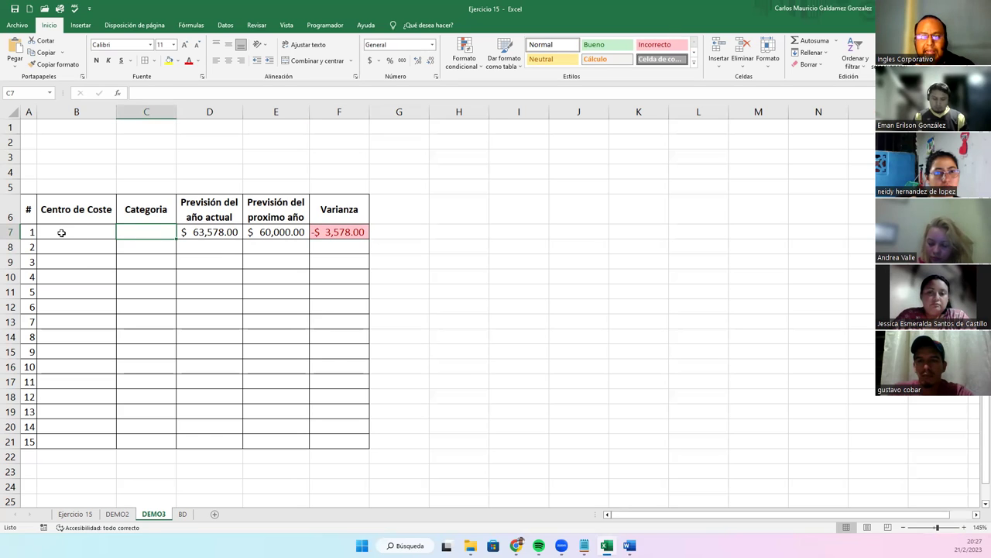
pyautogui.moveTo(61, 233); pyautogui.dragTo(71, 440)
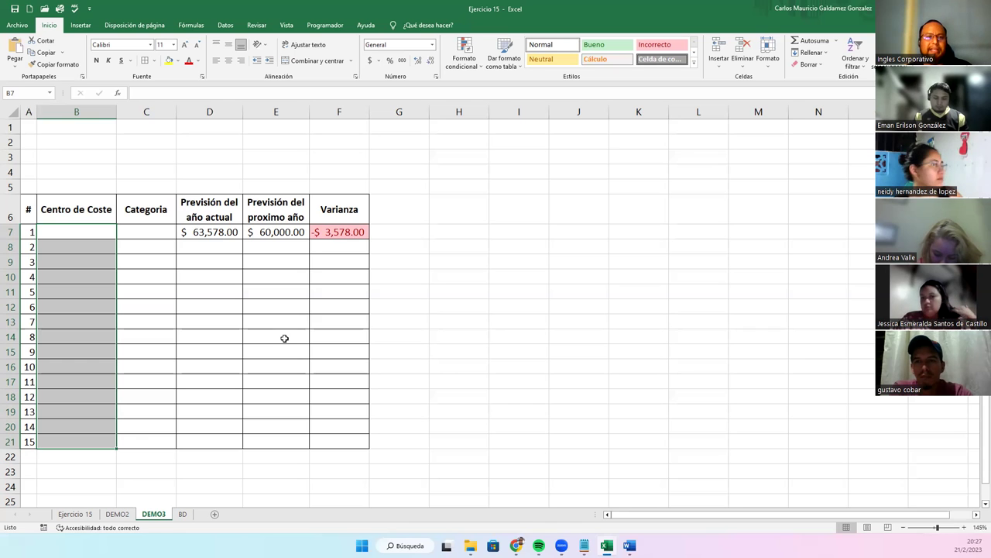
# - In Validación de datos, allow Número entero with the entre condition
pyautogui.click(227, 27)
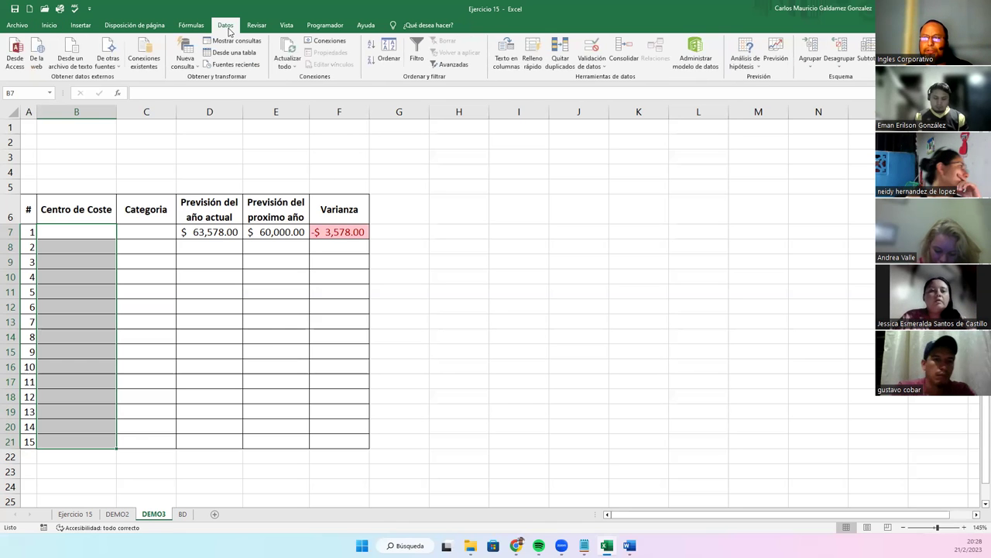
pyautogui.click(587, 48)
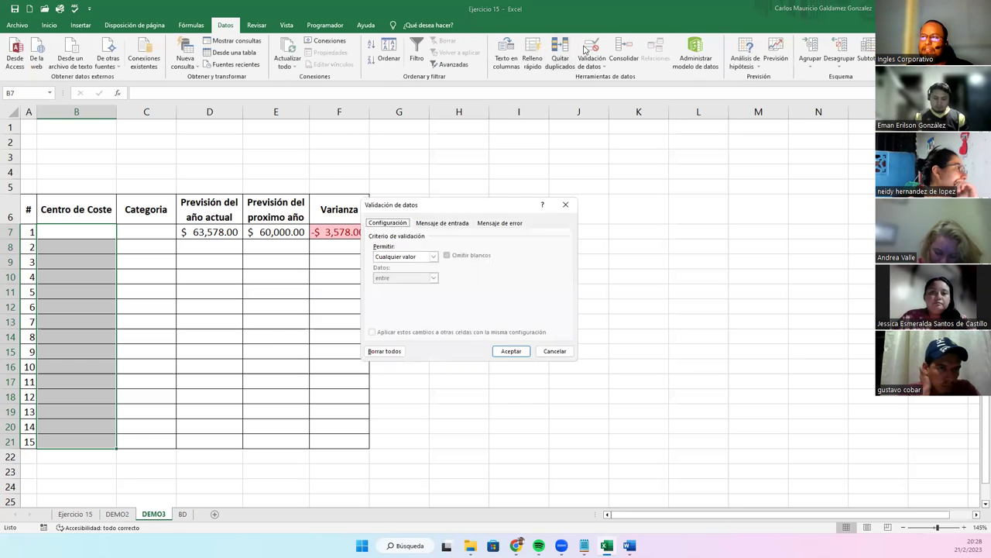
pyautogui.click(417, 258)
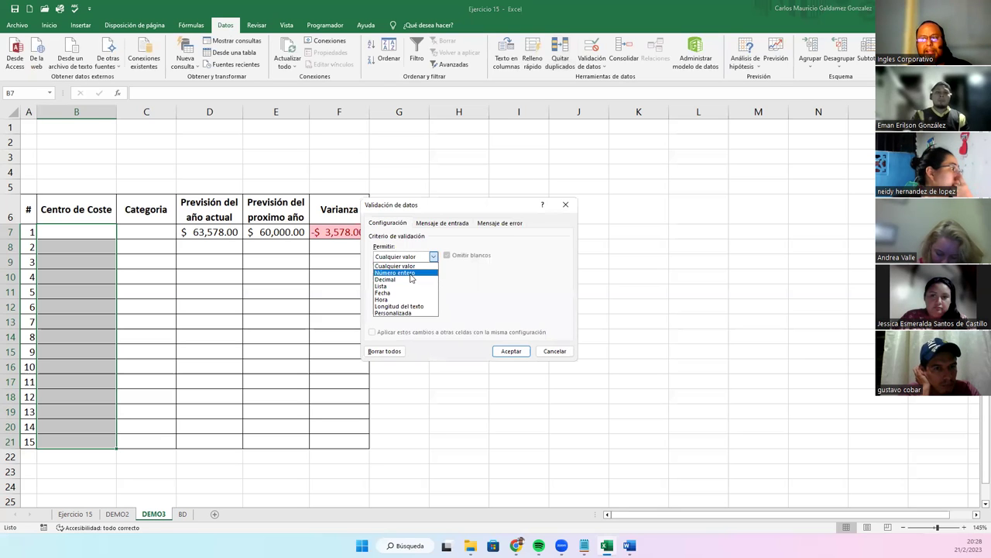
pyautogui.click(411, 273)
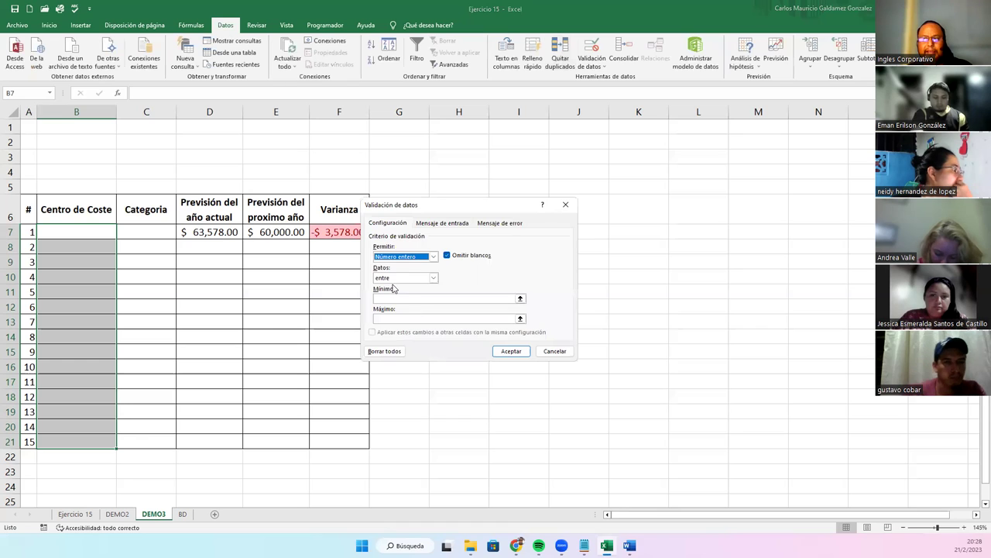
pyautogui.click(387, 279)
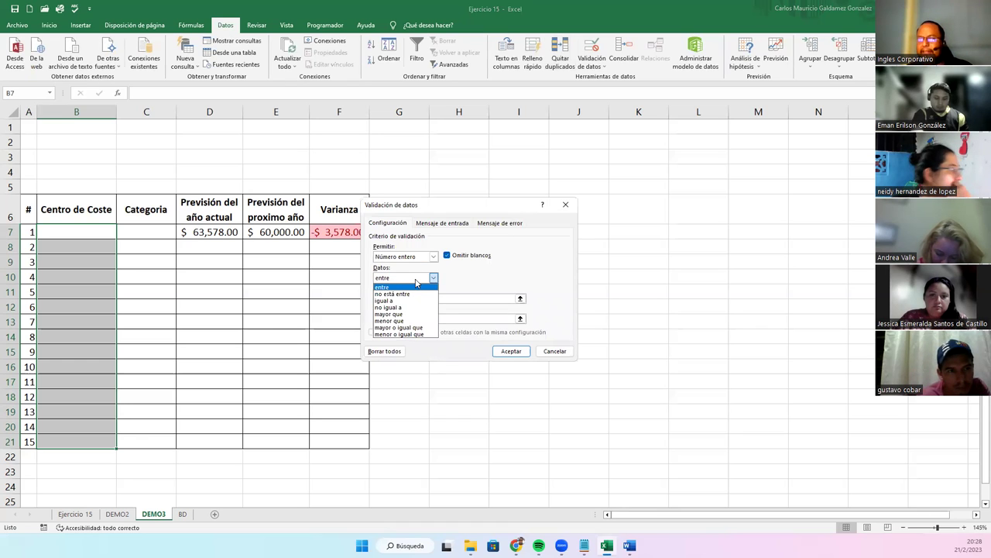
pyautogui.click(416, 286)
# - Set minimum 150 and maximum 300 and accept the validation rule
pyautogui.click(421, 298)
pyautogui.write('14')
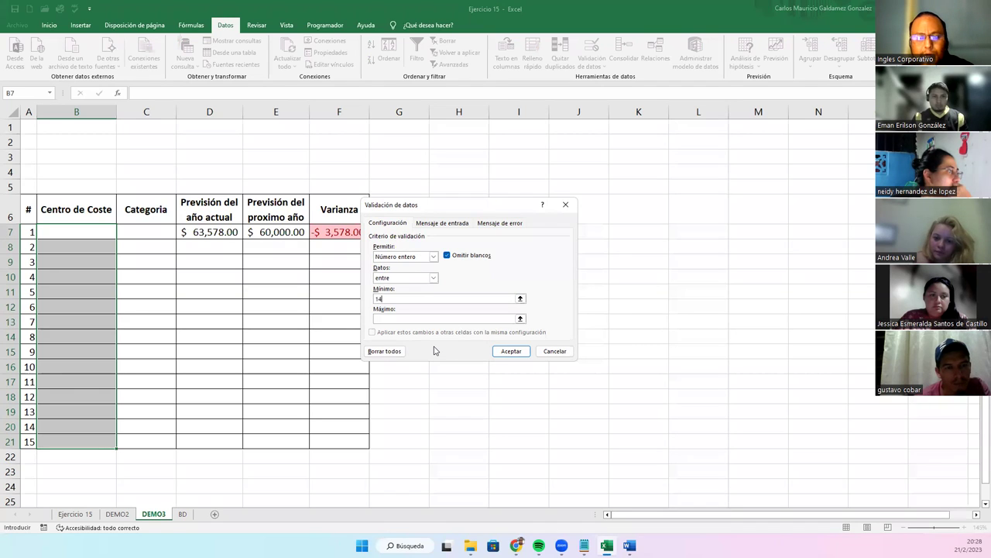
pyautogui.write('9')
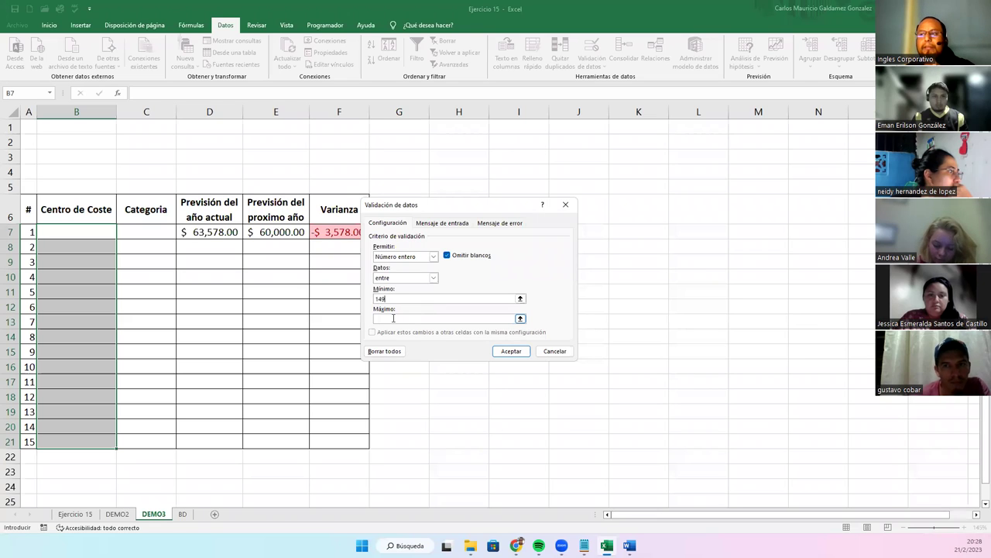
pyautogui.press('BackSpace')
pyautogui.write('50')
pyautogui.press('Tab')
pyautogui.write('25')
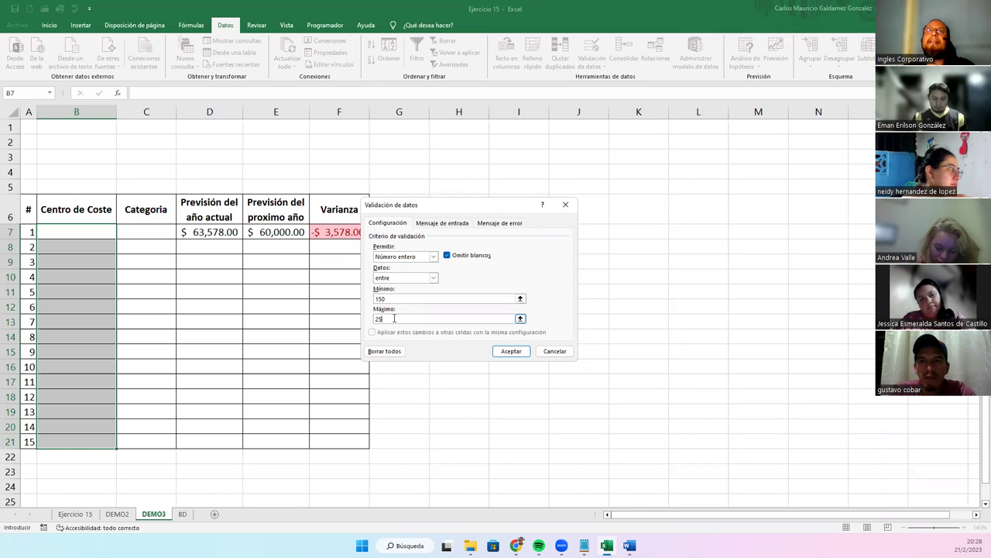
pyautogui.doubleClick(394, 318)
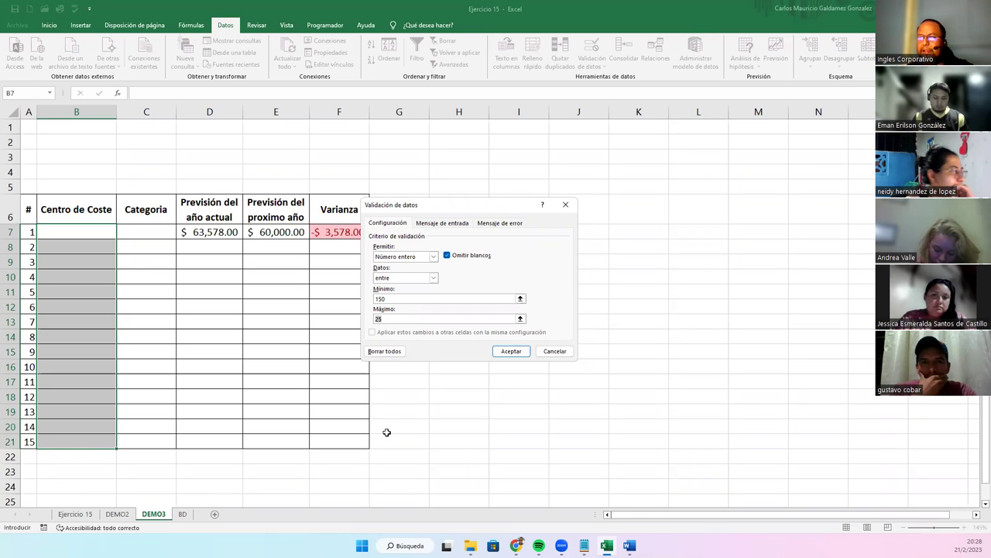
pyautogui.write('300')
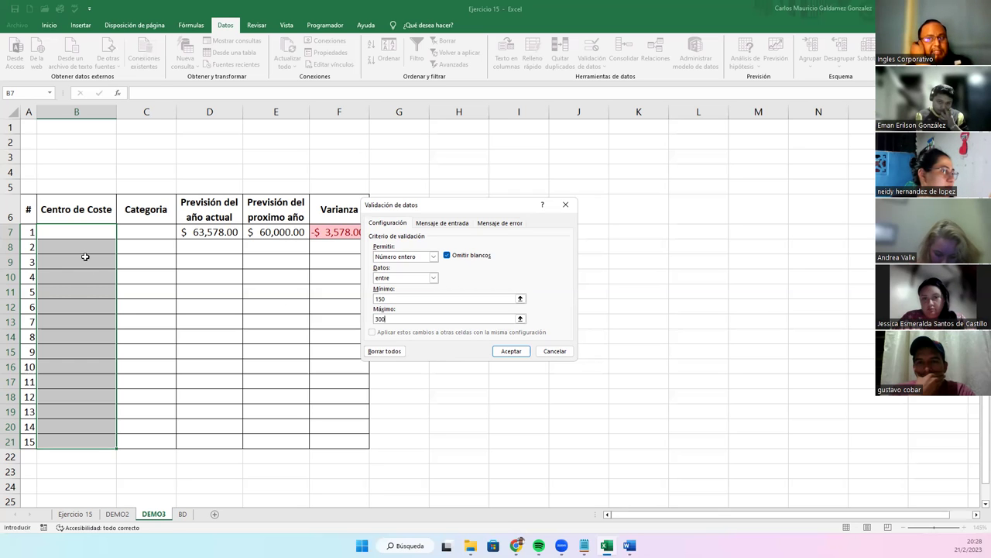
pyautogui.click(507, 353)
pyautogui.click(83, 233)
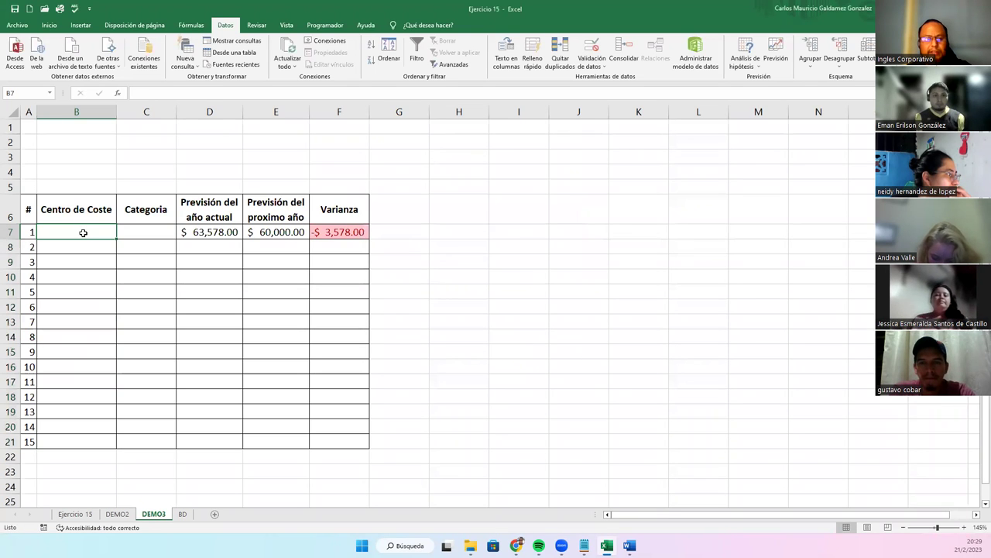
pyautogui.write('1')
pyautogui.press('Return')
pyautogui.click(83, 236)
pyautogui.write('300')
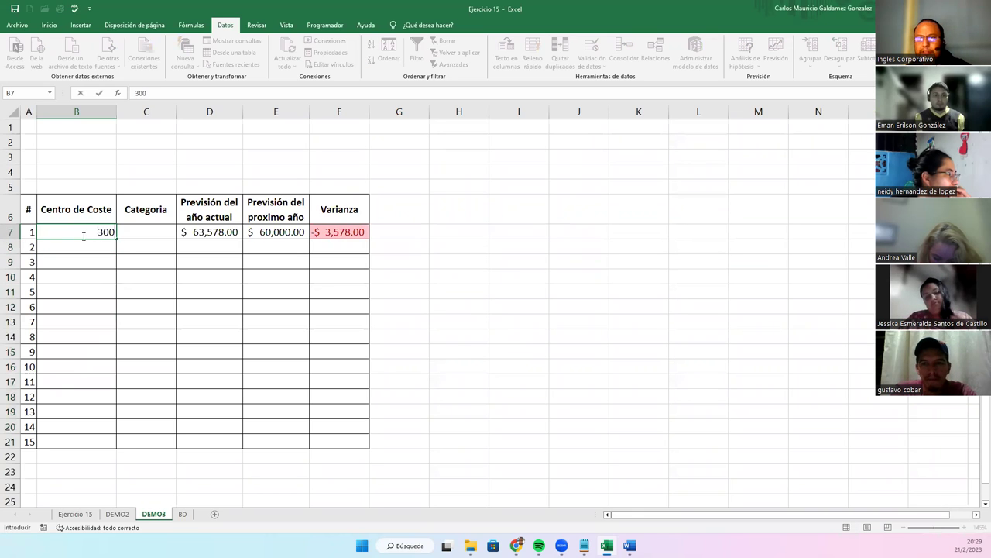
pyautogui.press('Return')
pyautogui.click(83, 236)
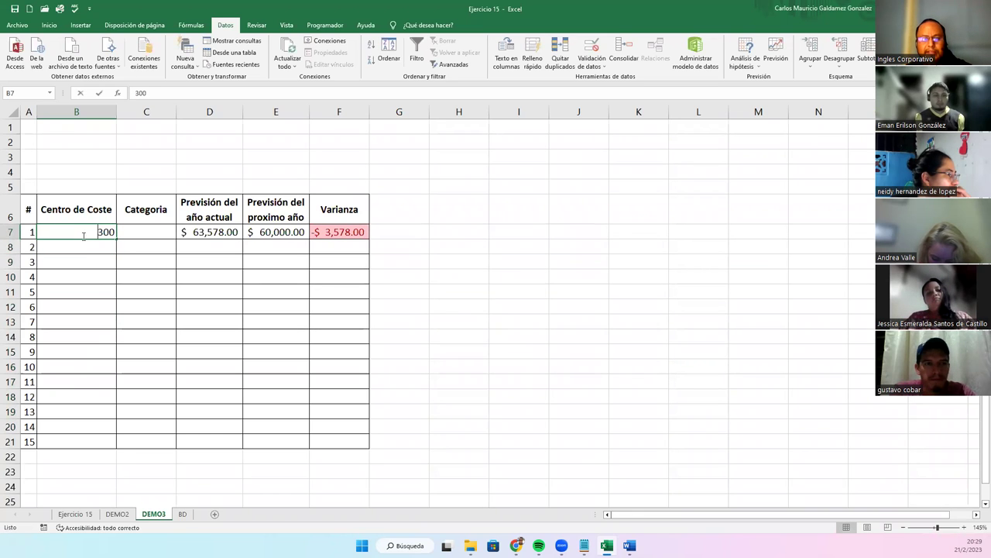
pyautogui.write('149')
pyautogui.press('Return')
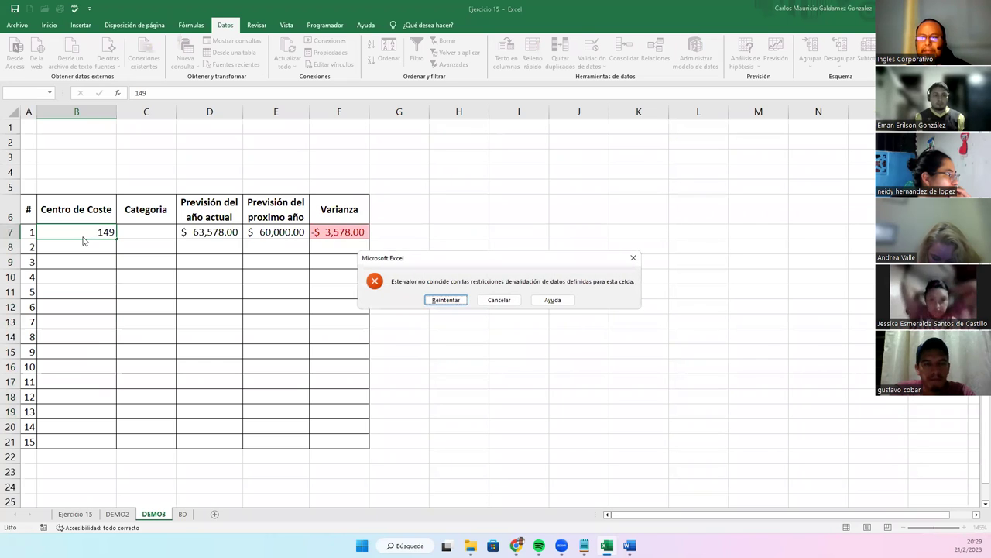
pyautogui.press('Return')
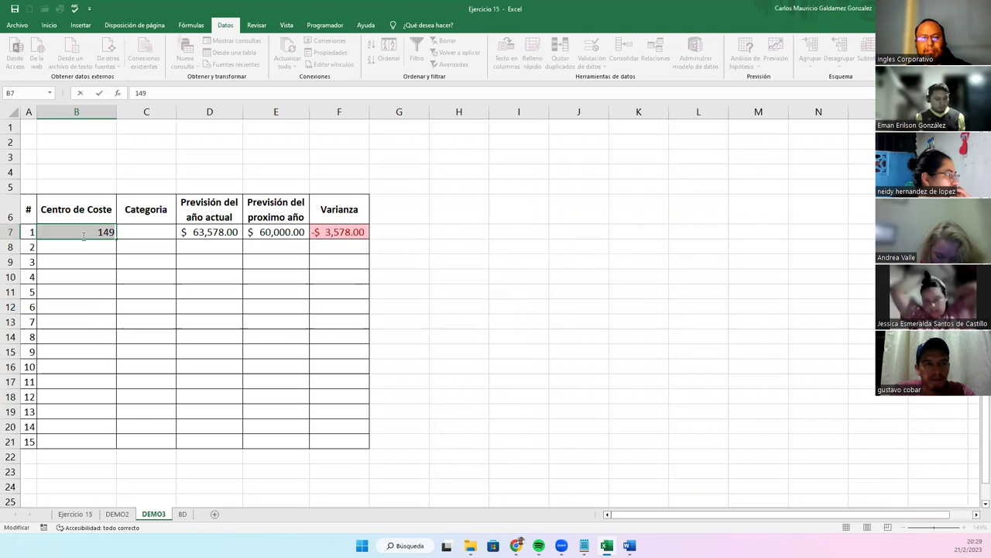
pyautogui.press('BackSpace')
pyautogui.write('301')
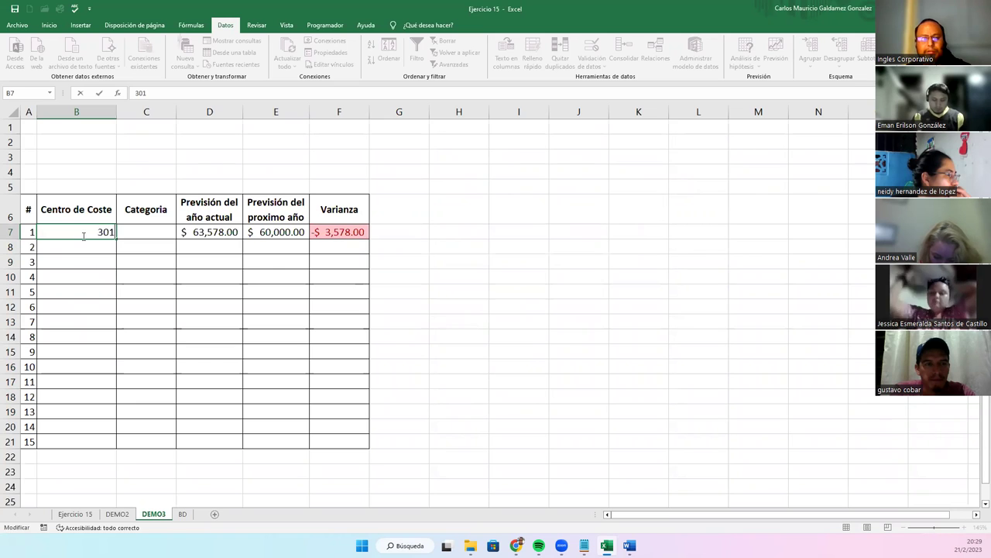
pyautogui.press('Return')
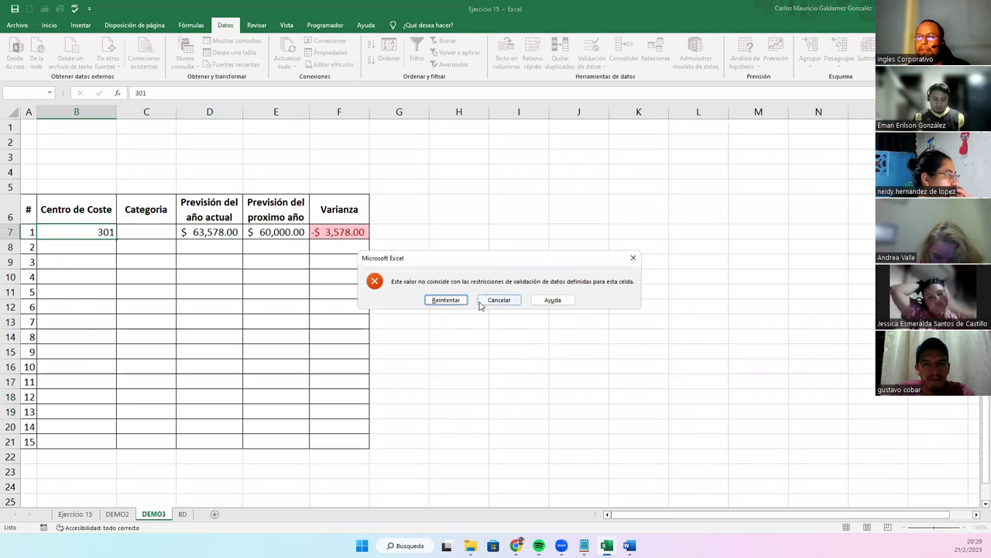
pyautogui.click(495, 301)
pyautogui.press('Delete')
pyautogui.click(130, 233)
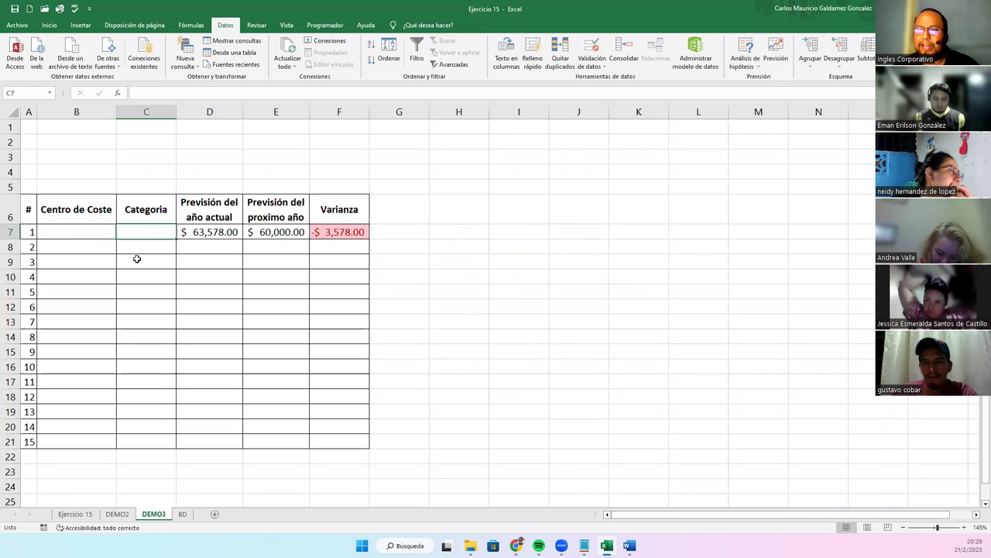
# - Set validation on Categoria cells C7:C21 to Lista and collapse the Origen field for range picking
pyautogui.moveTo(130, 233); pyautogui.dragTo(156, 448)
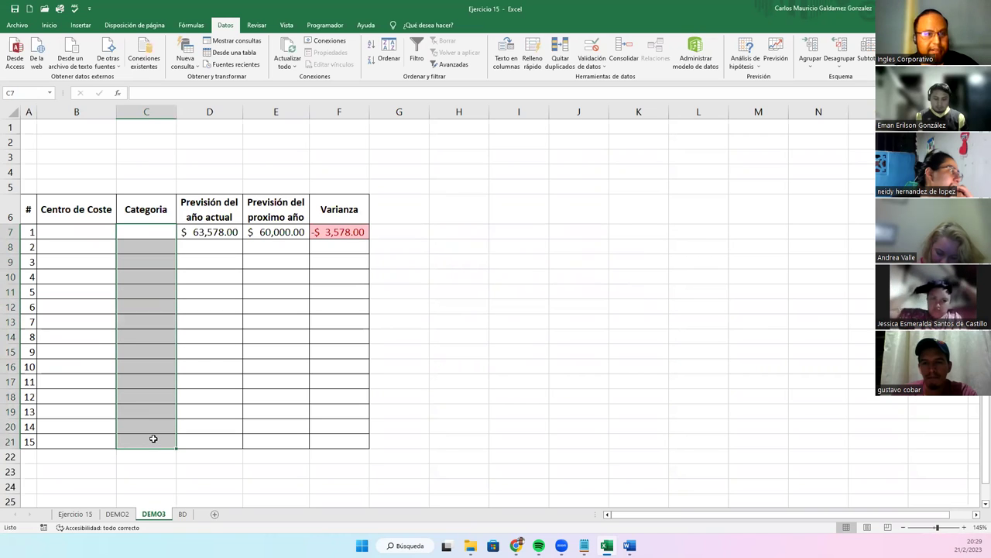
pyautogui.click(588, 50)
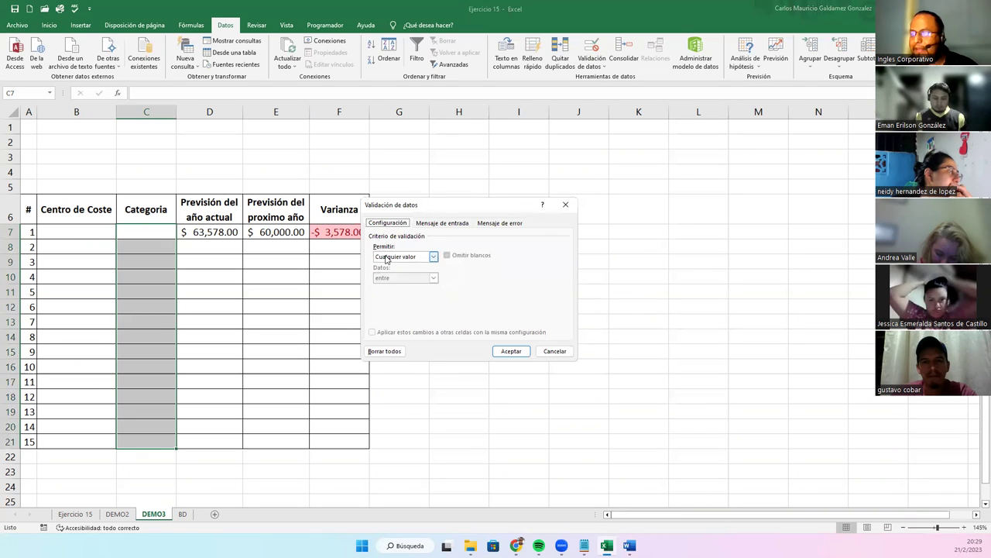
pyautogui.click(386, 259)
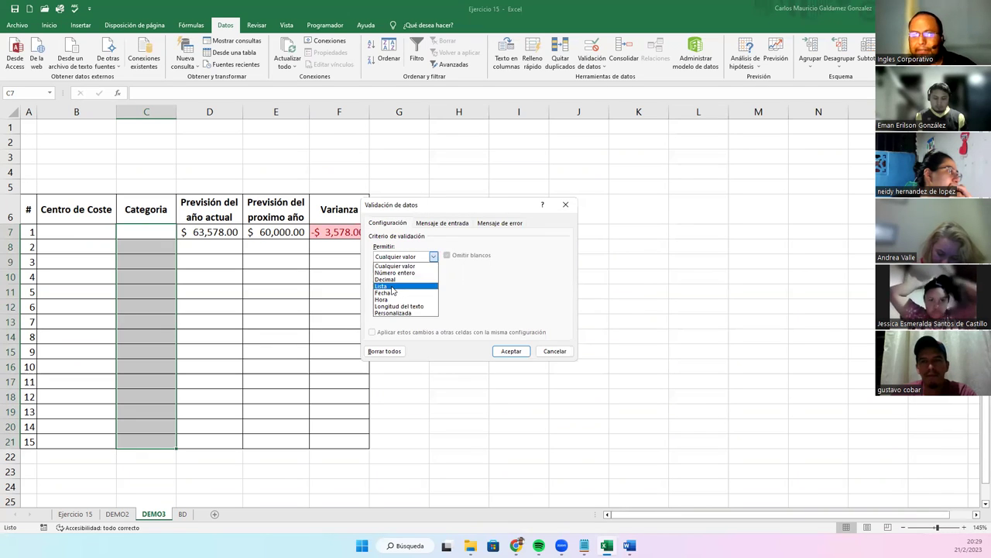
pyautogui.click(392, 286)
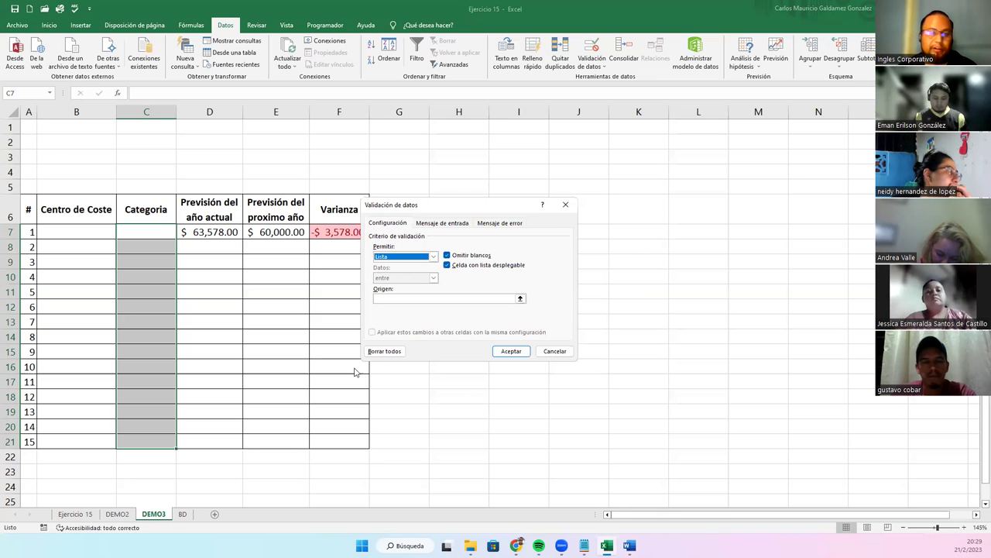
pyautogui.click(398, 298)
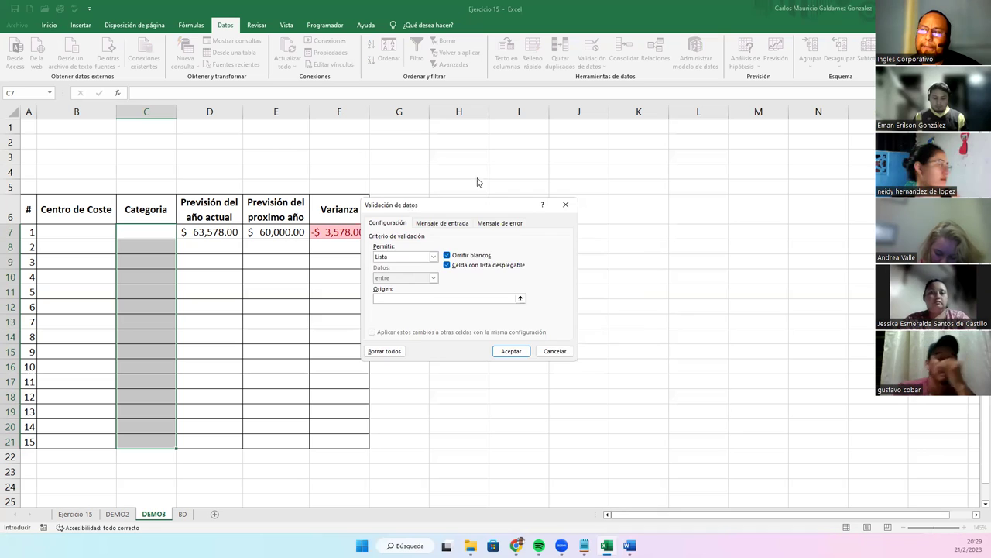
pyautogui.moveTo(411, 204); pyautogui.dragTo(483, 166)
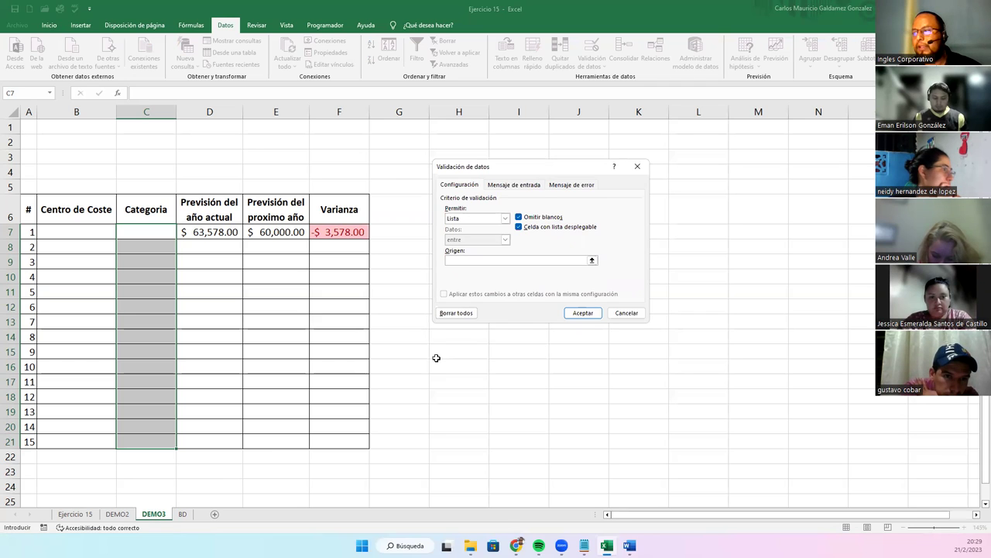
pyautogui.click(592, 261)
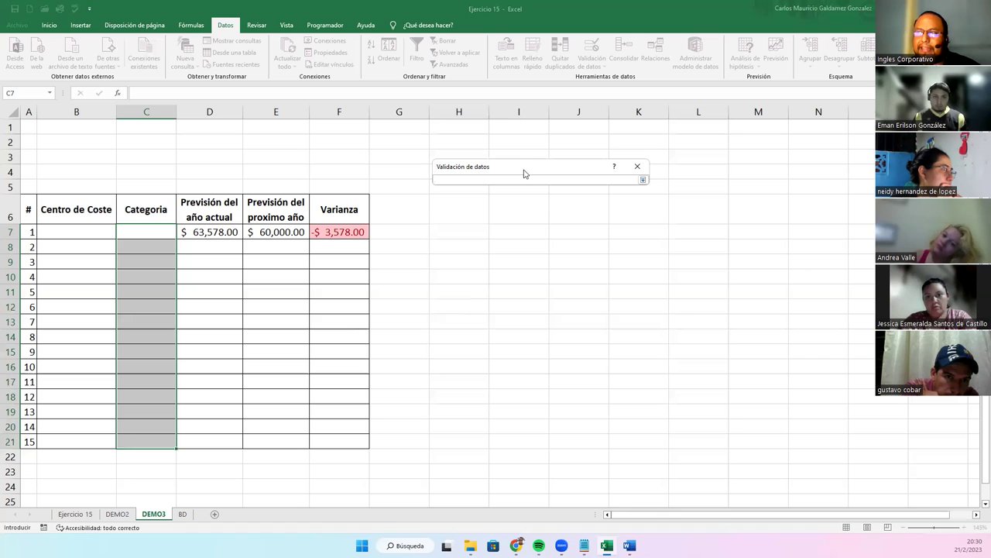
pyautogui.moveTo(523, 173); pyautogui.dragTo(521, 171)
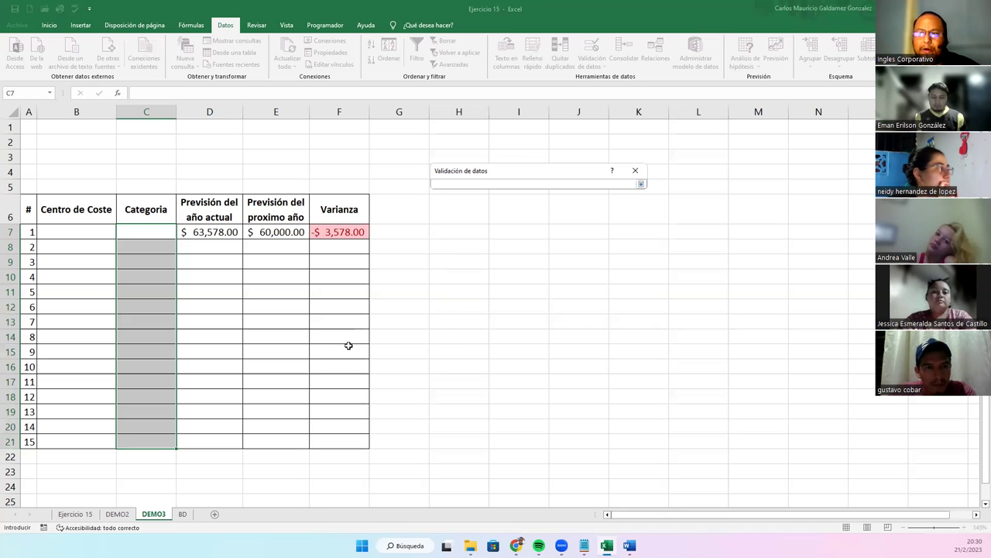
# - Point the list source at =BD!$F$2:$F$15 on the BD sheet and restore the dialog
pyautogui.click(183, 514)
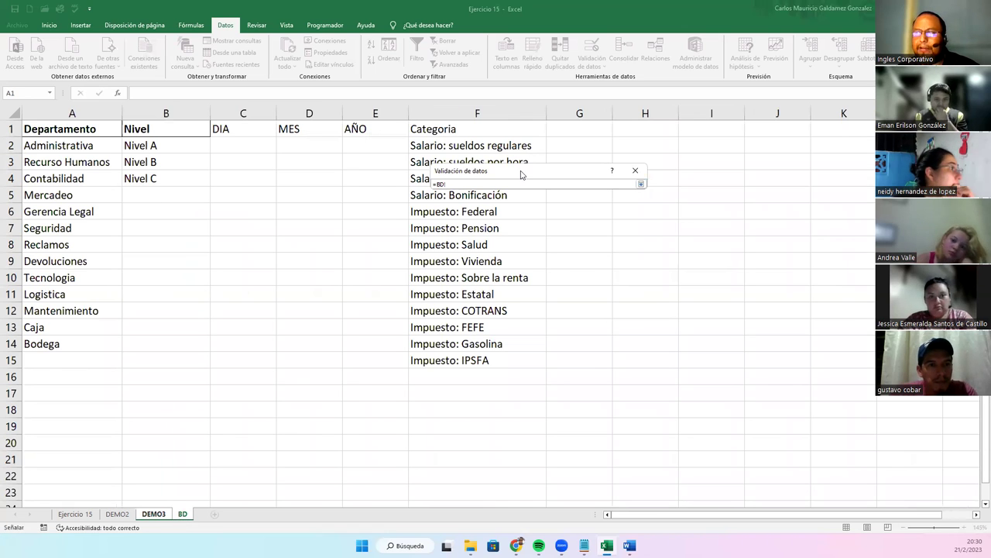
pyautogui.moveTo(521, 171); pyautogui.dragTo(682, 162)
pyautogui.click(459, 146)
pyautogui.moveTo(454, 189); pyautogui.dragTo(460, 354)
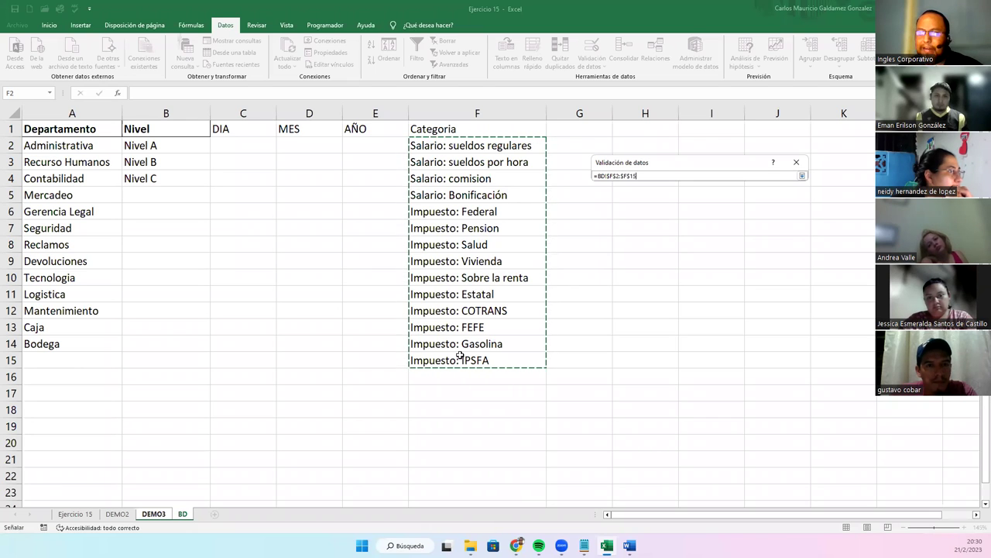
pyautogui.doubleClick(649, 173)
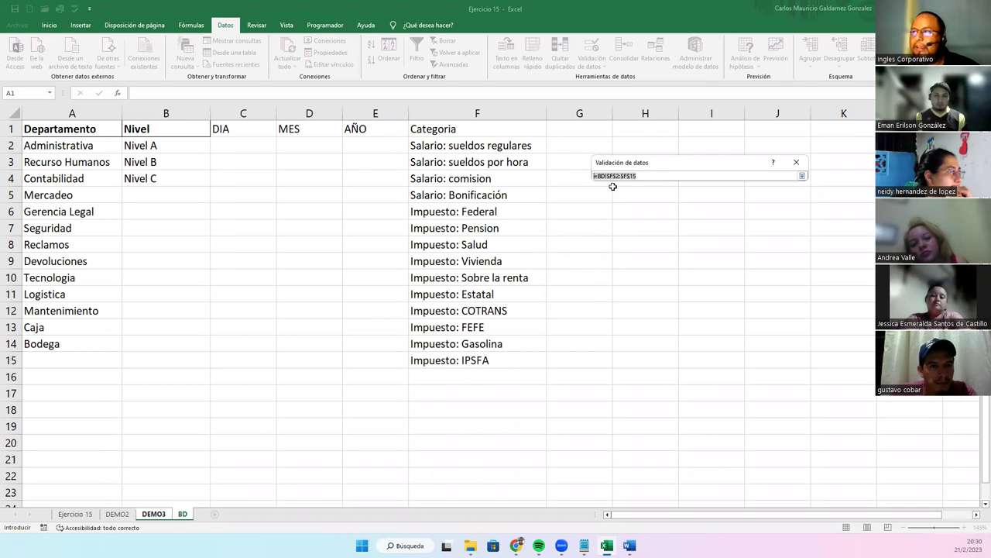
pyautogui.click(608, 176)
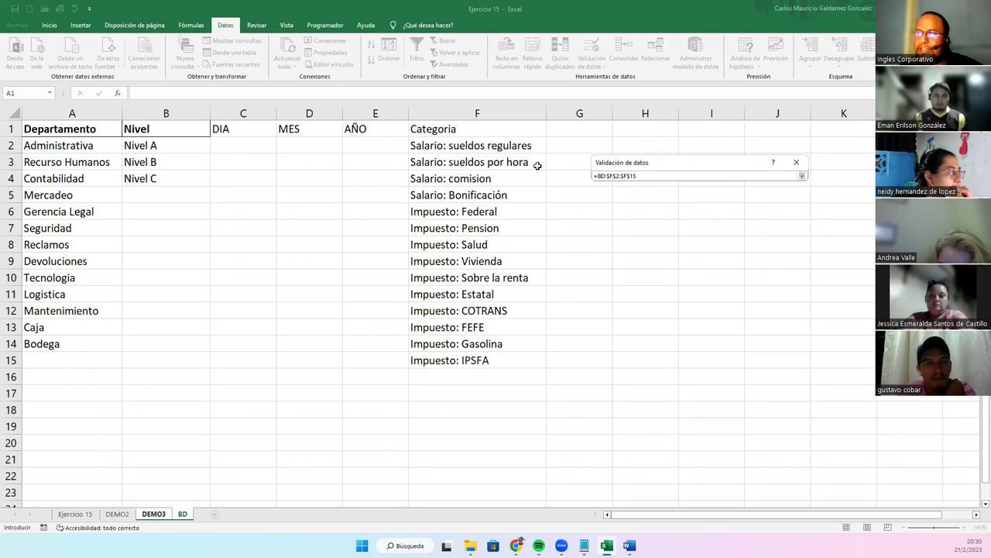
pyautogui.click(639, 175)
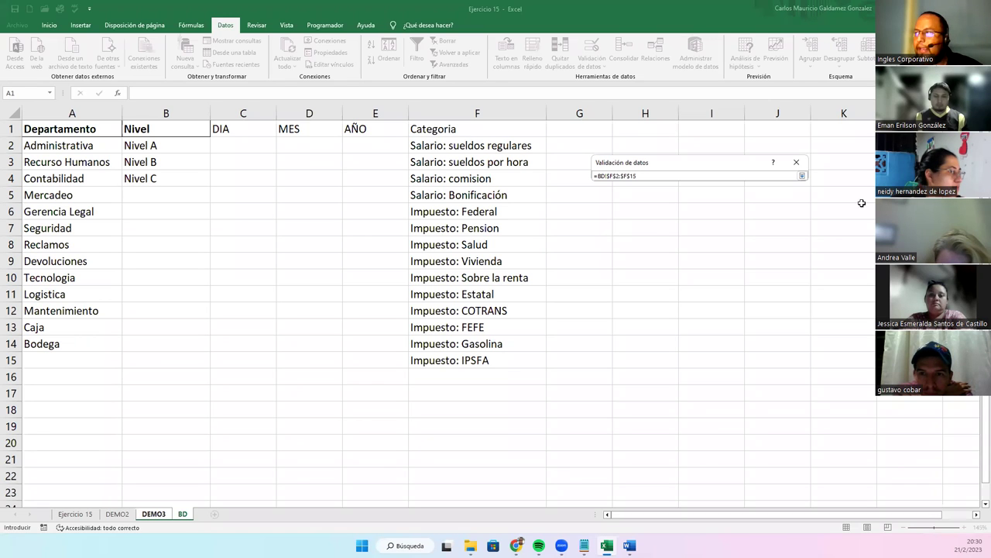
pyautogui.click(802, 177)
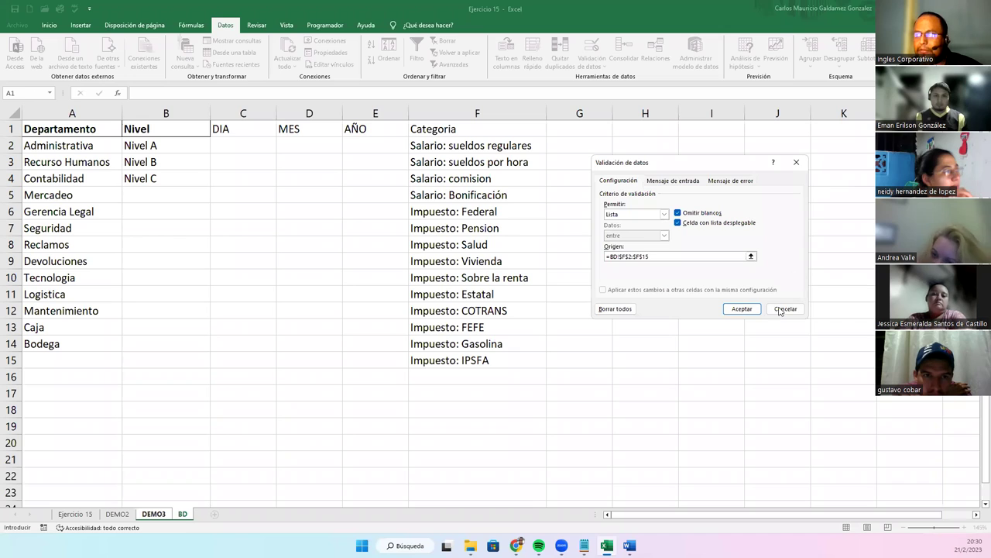
# - Apply the list validation and check that Categoria cells offer a dropdown
pyautogui.click(742, 308)
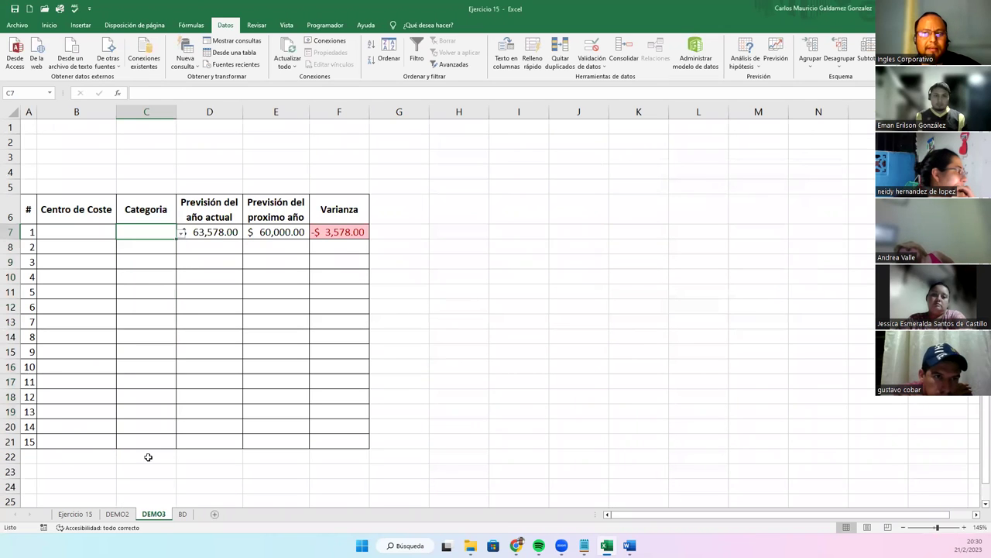
pyautogui.click(141, 262)
pyautogui.click(138, 233)
pyautogui.click(143, 367)
# - Show the BD category choices in the C7 dropdown
pyautogui.click(80, 396)
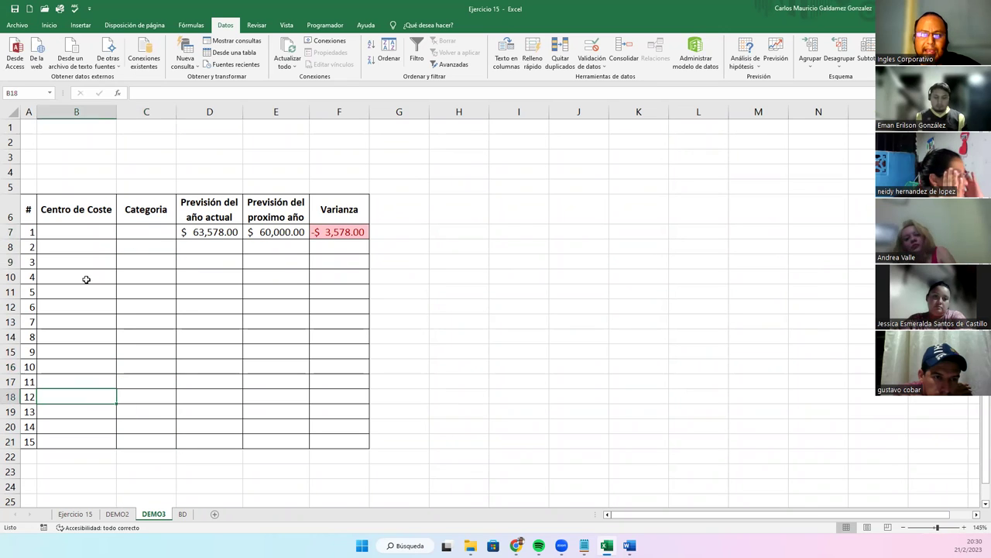
pyautogui.moveTo(135, 442); pyautogui.dragTo(155, 240)
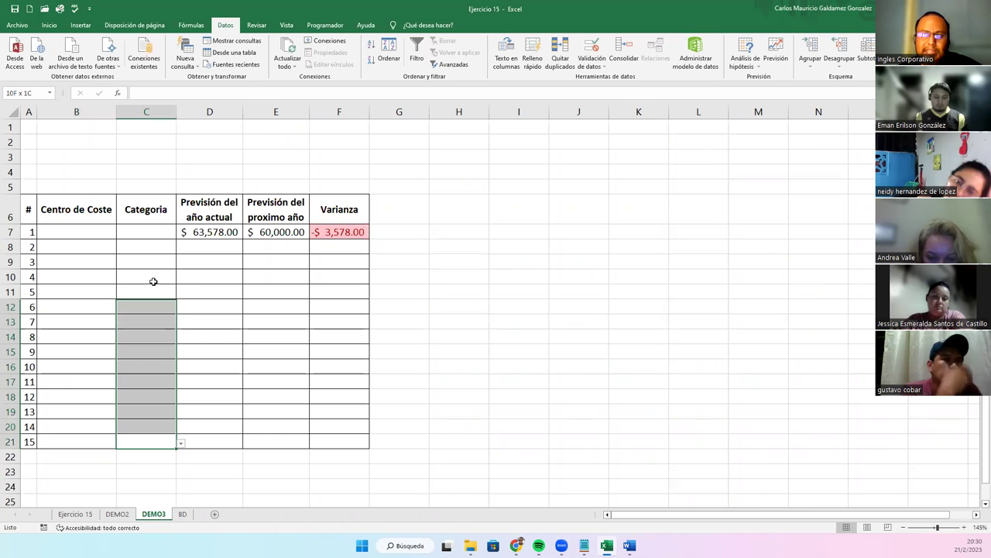
pyautogui.click(155, 240)
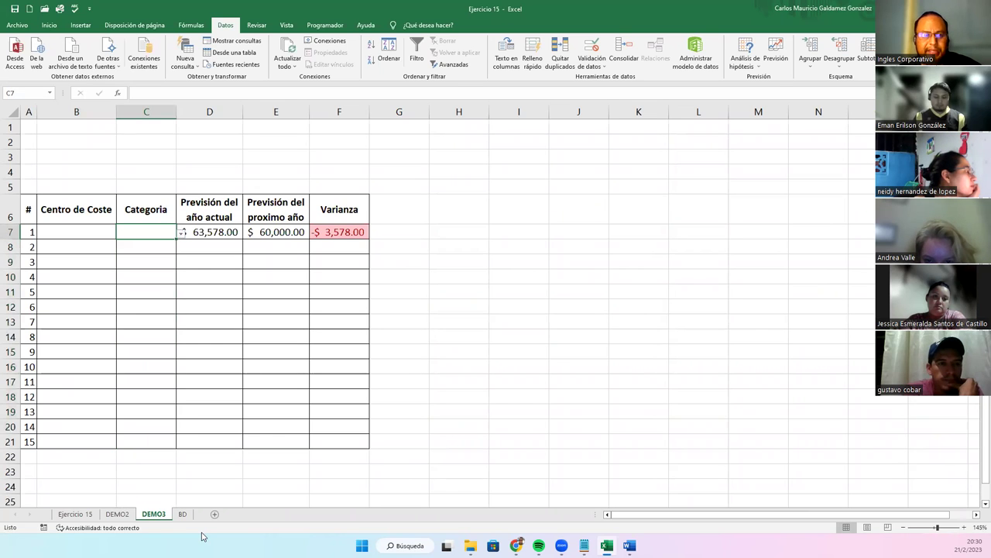
pyautogui.click(182, 233)
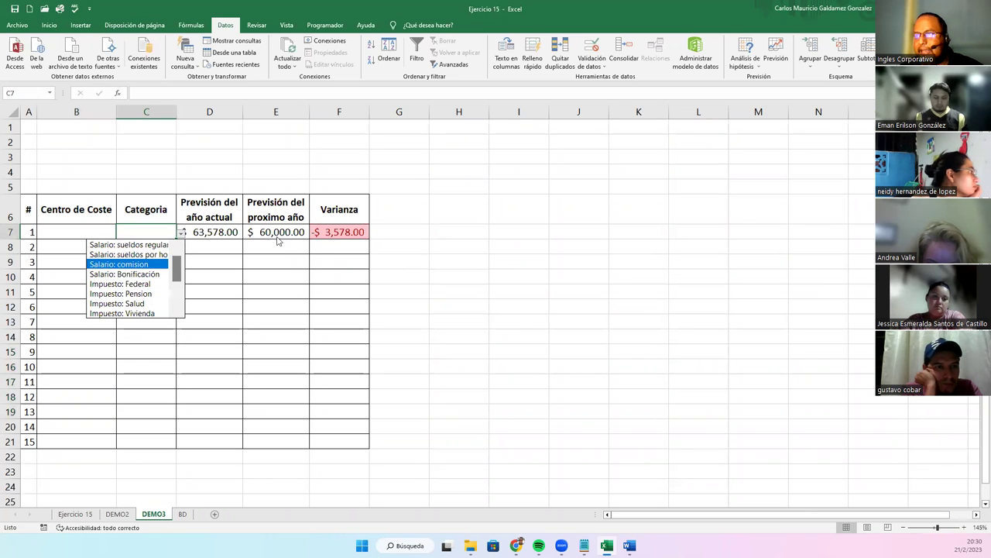
# - Choose 'Salario: sueldos regulares' for C7 and widen column C to show it fully
pyautogui.click(104, 248)
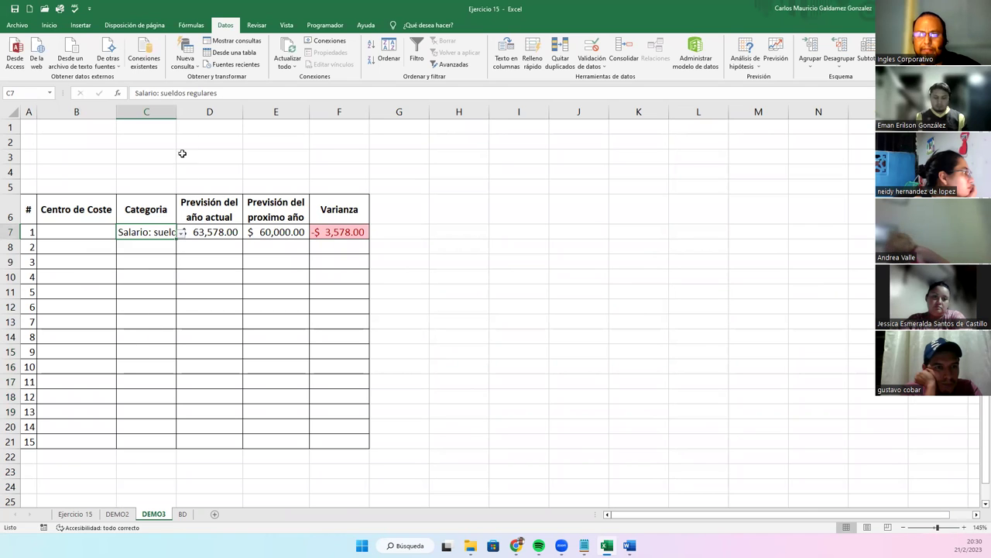
pyautogui.doubleClick(177, 112)
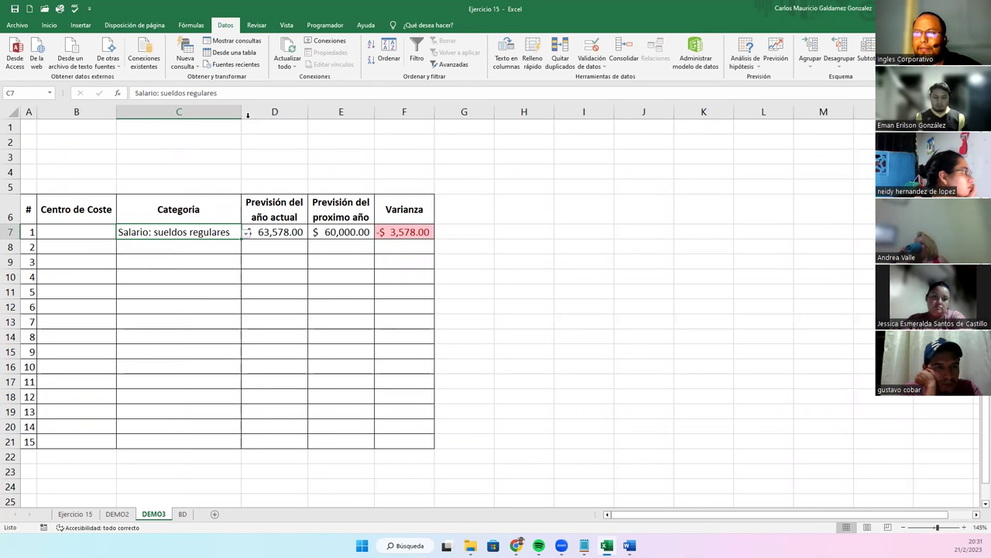
pyautogui.moveTo(243, 113); pyautogui.dragTo(257, 117)
pyautogui.click(188, 306)
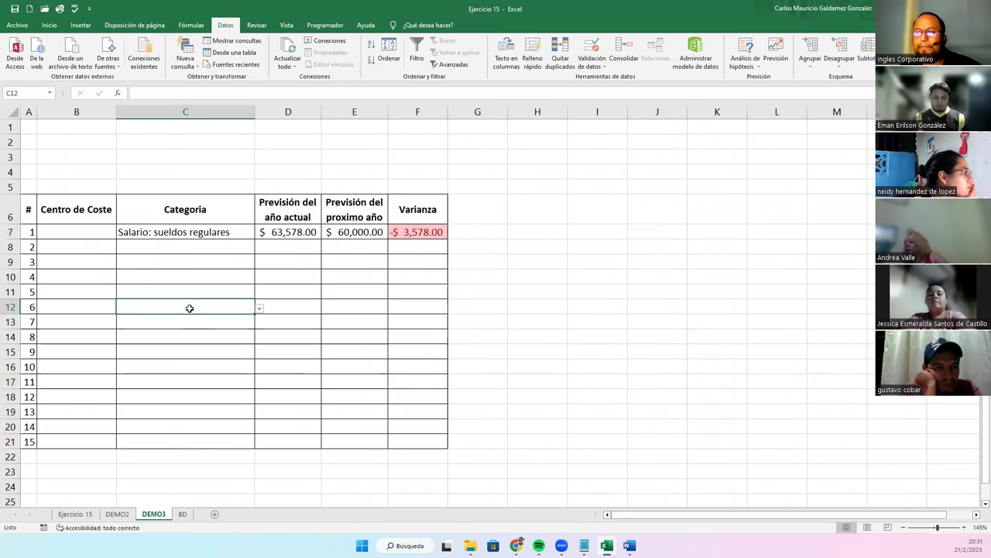
pyautogui.click(92, 235)
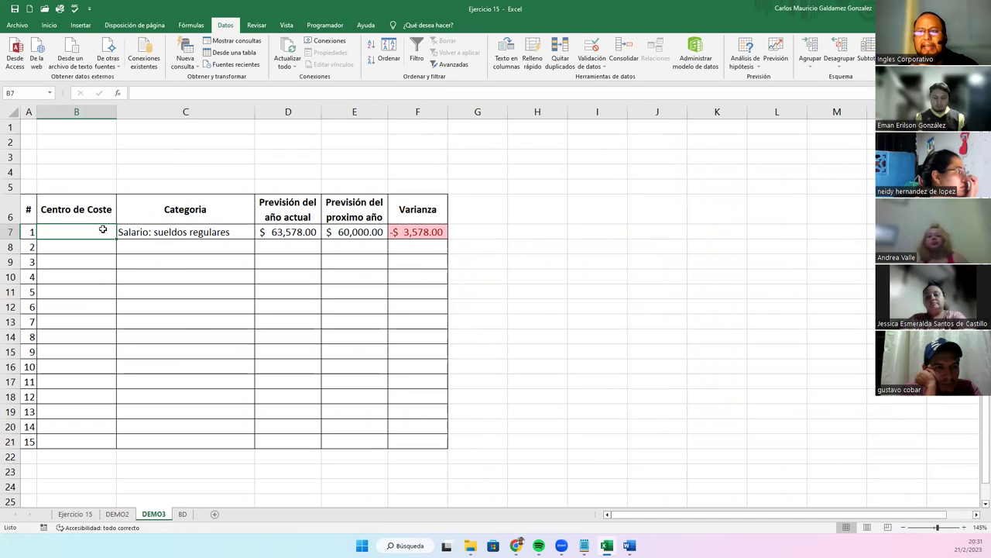
# - Enter 150 in B7 and select the Centro de Coste cells B7:B21 for alignment
pyautogui.write('1')
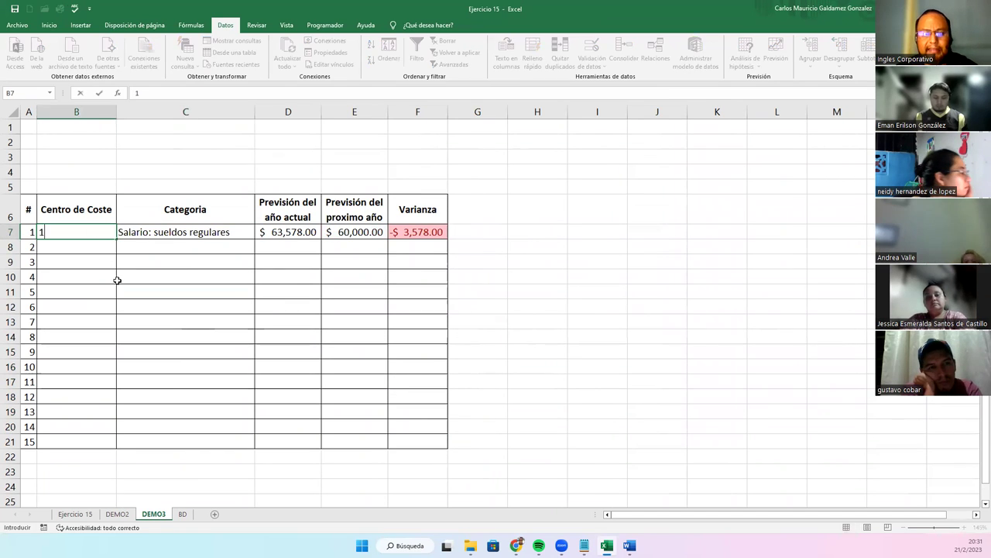
pyautogui.write('50')
pyautogui.press('Return')
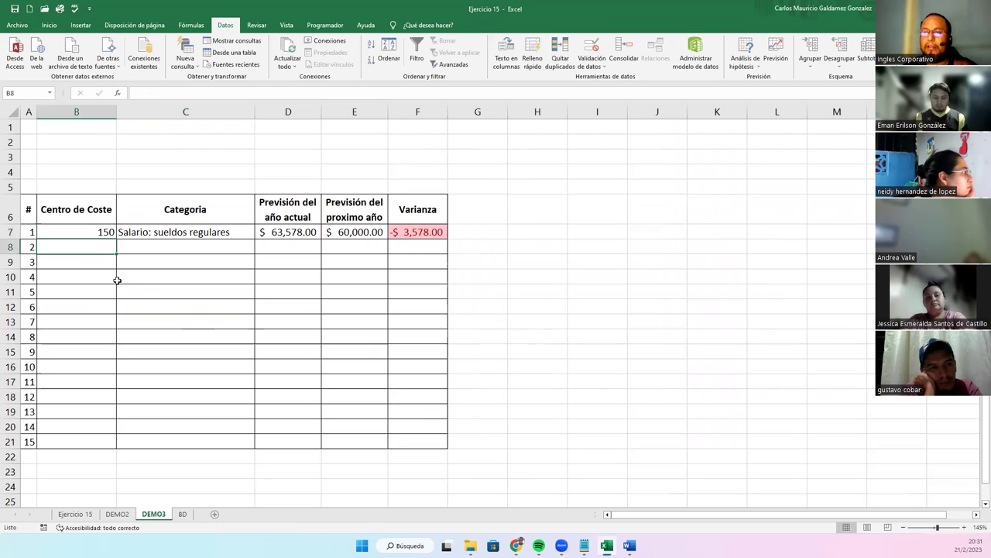
pyautogui.moveTo(80, 232); pyautogui.dragTo(101, 437)
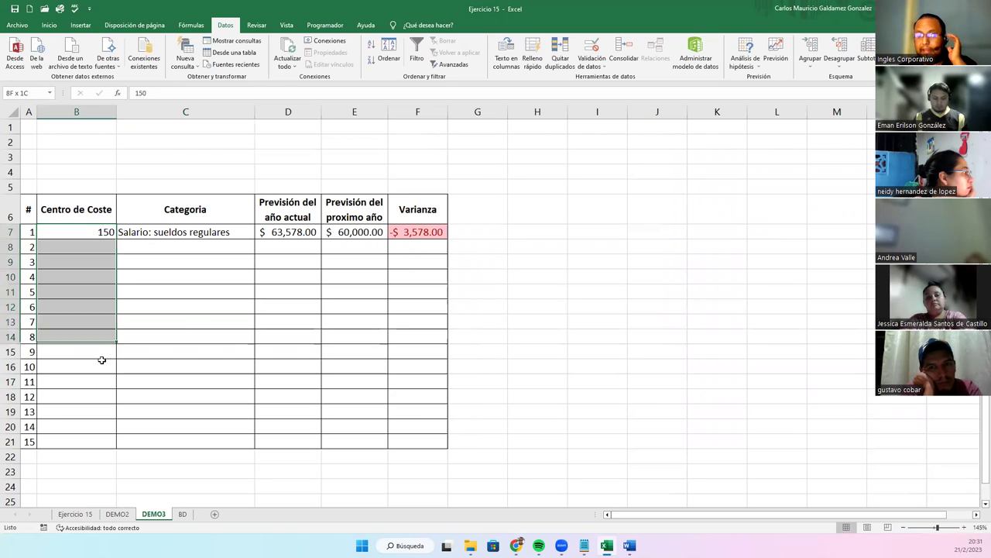
pyautogui.click(49, 24)
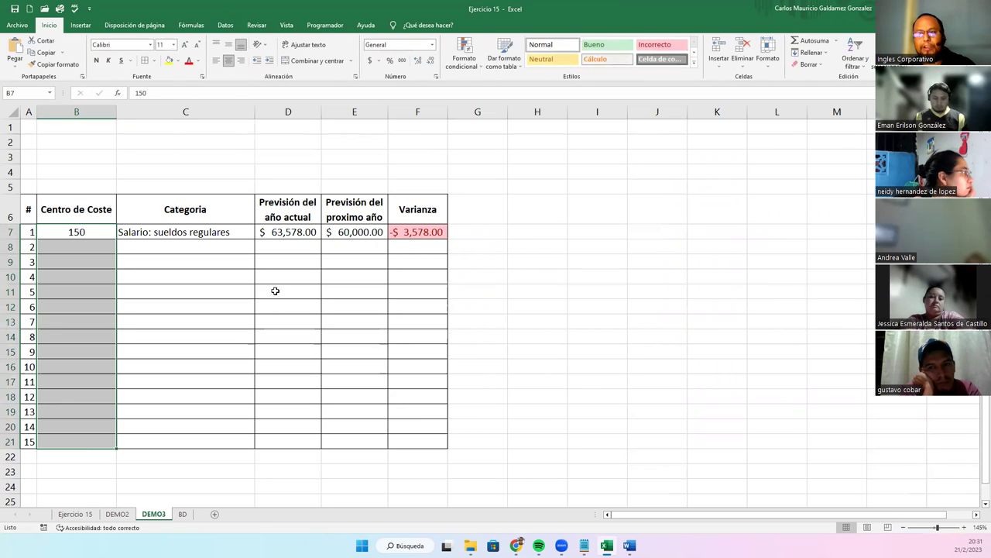
# - Review the row 1 values in C7, D7 and E7
pyautogui.click(123, 237)
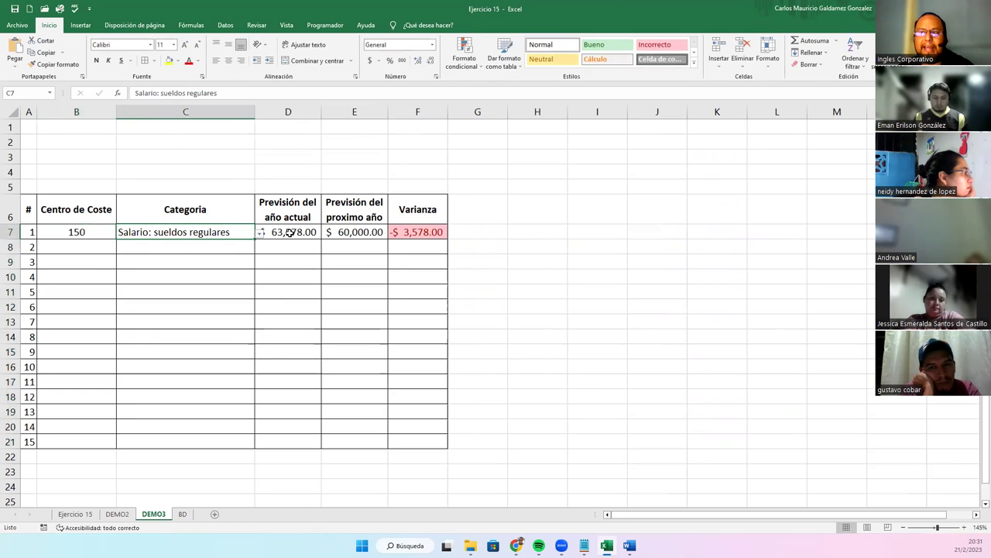
pyautogui.click(289, 232)
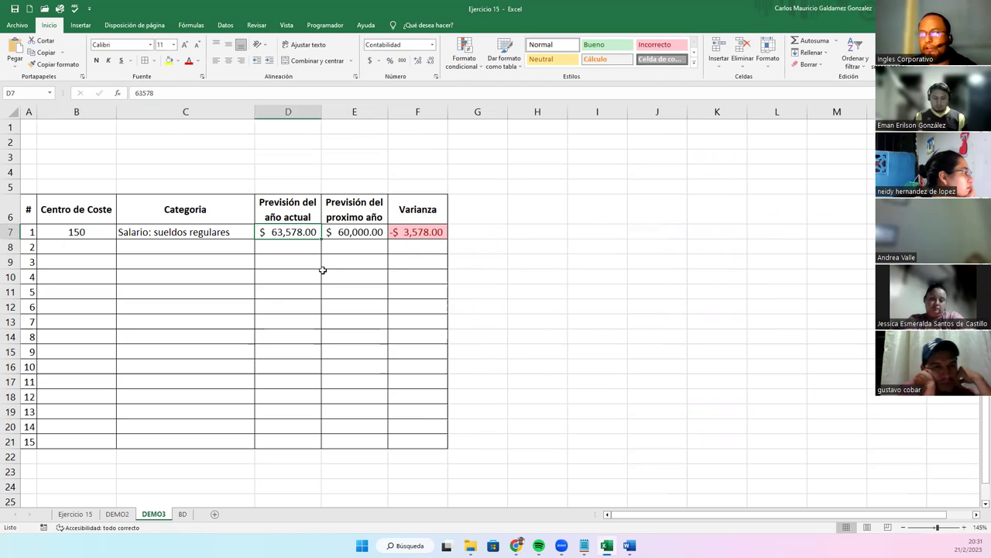
pyautogui.click(339, 231)
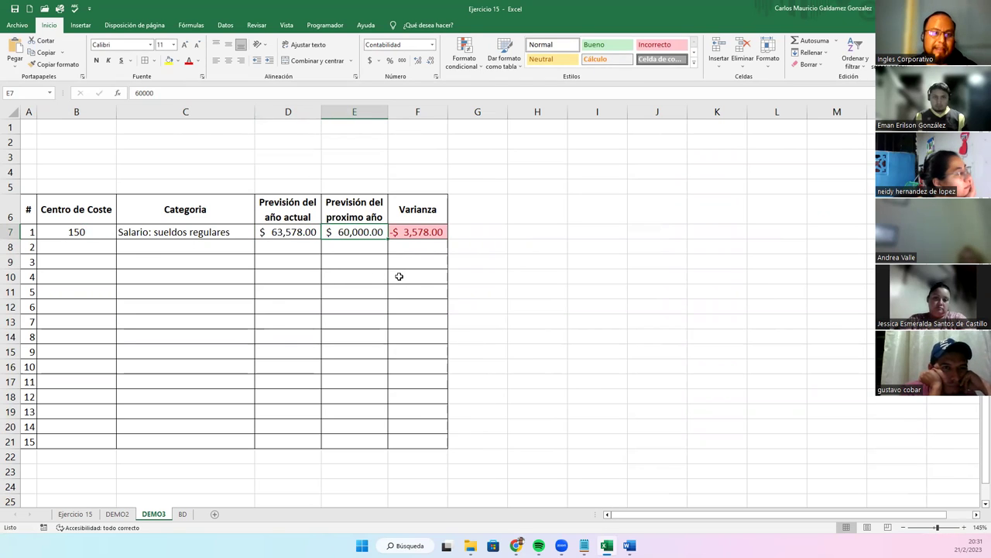
pyautogui.click(290, 233)
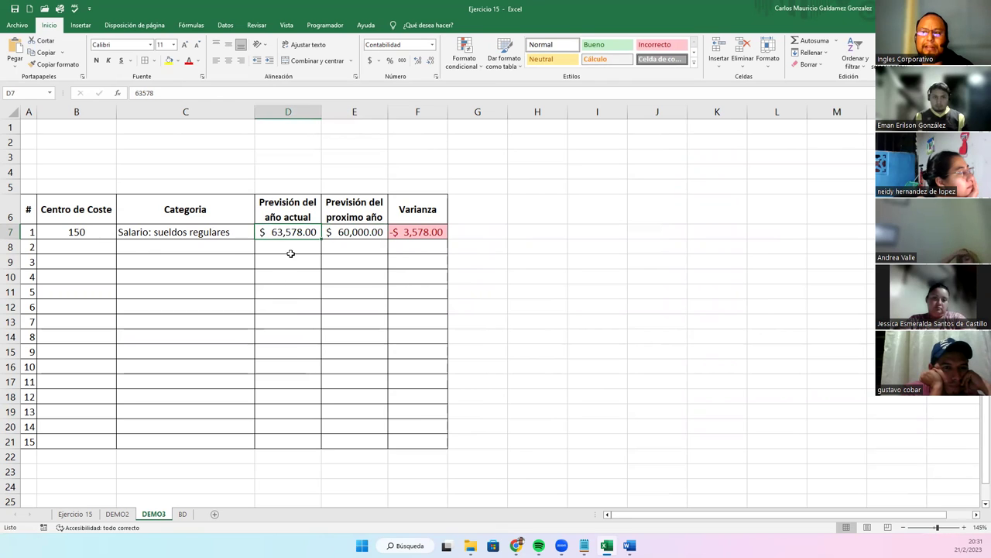
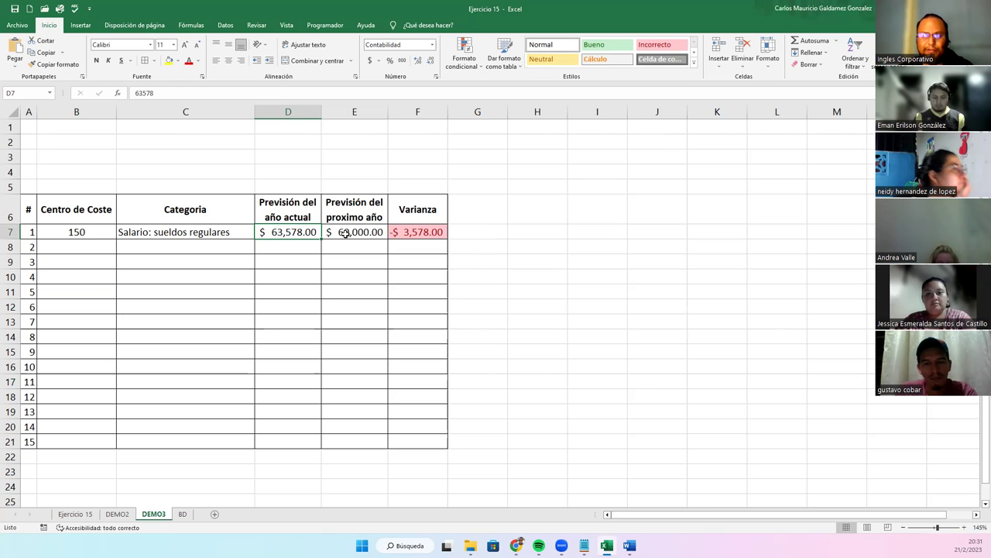
# - Fill row 8 with cost centre 150, Salario: Bonificación, 18,000 and 10,000 forecasts
pyautogui.click(425, 233)
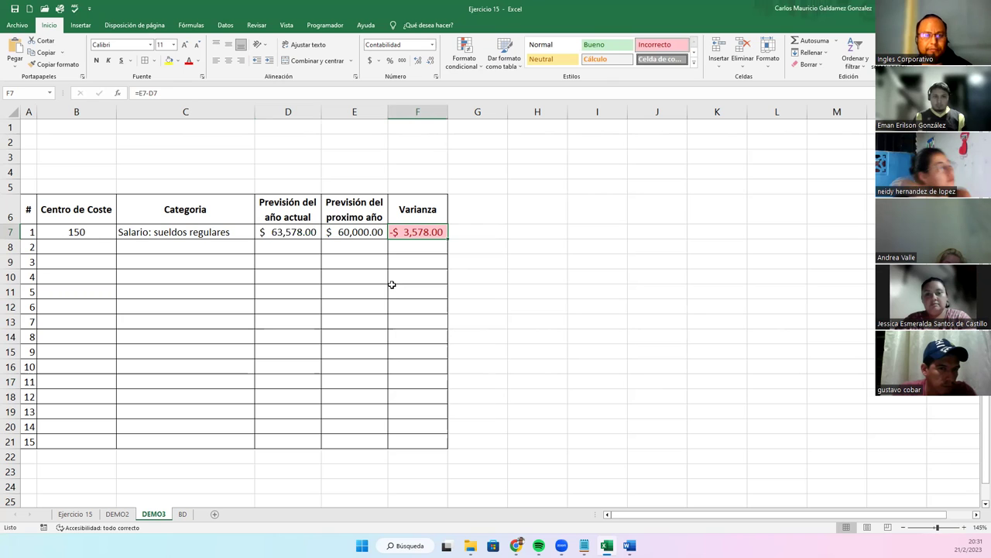
pyautogui.click(71, 246)
pyautogui.write('15')
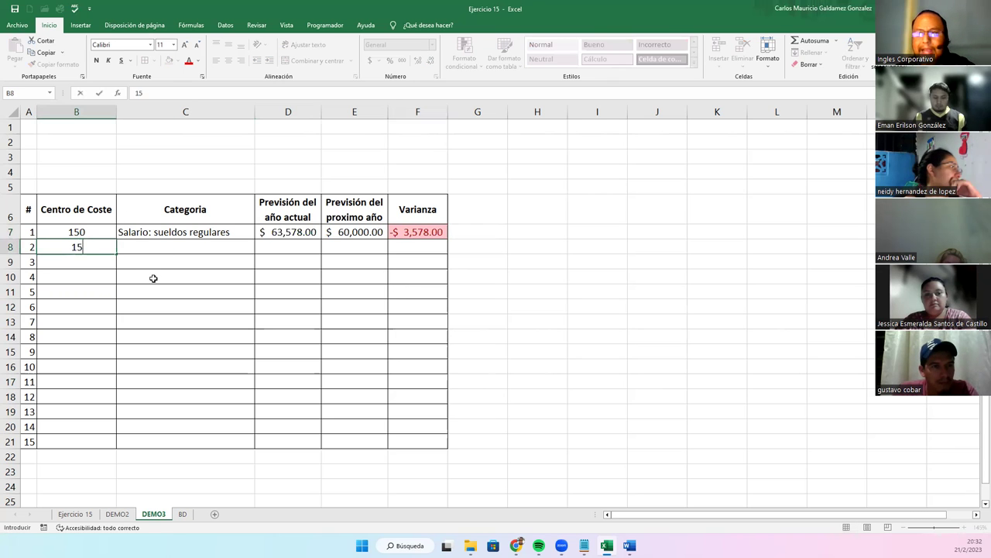
pyautogui.write('0')
pyautogui.press('Tab')
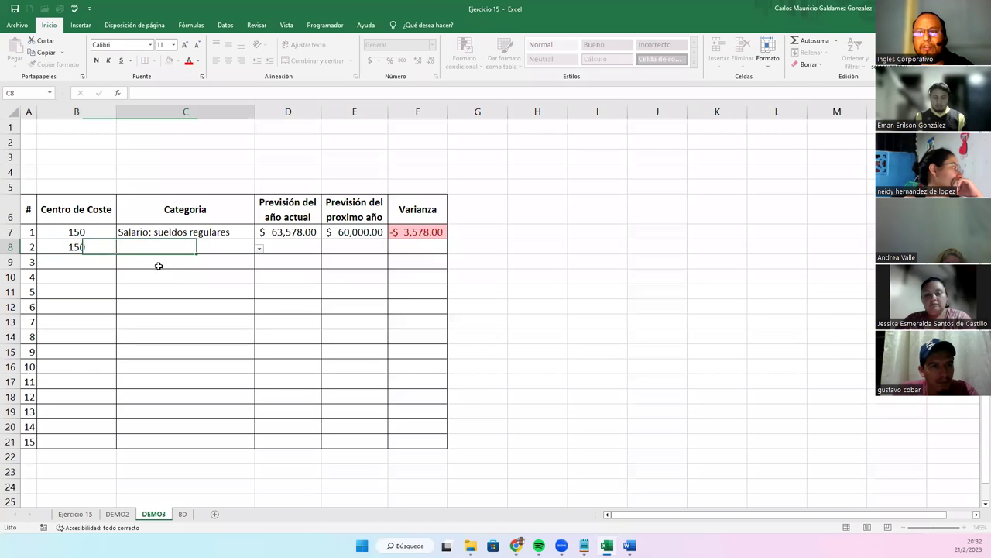
pyautogui.click(260, 249)
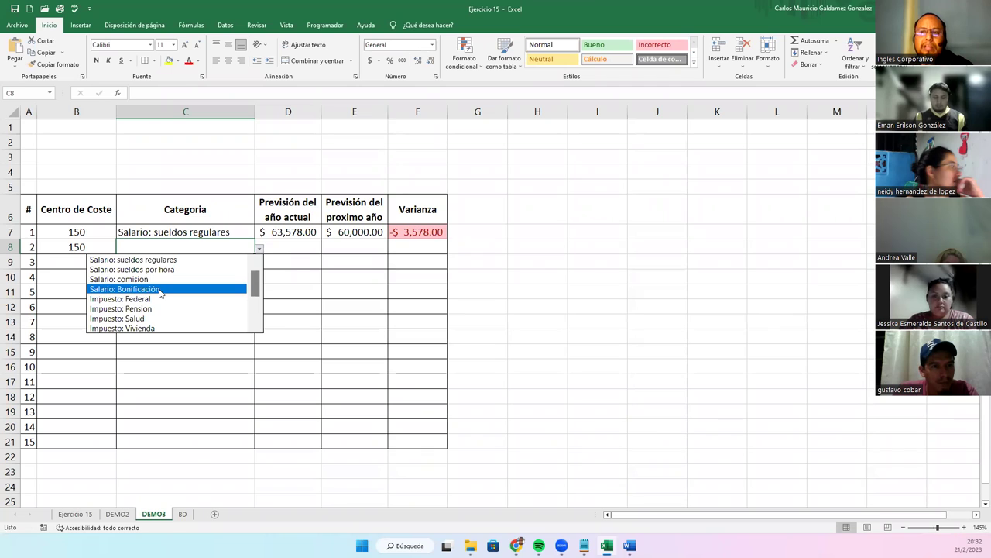
pyautogui.click(161, 292)
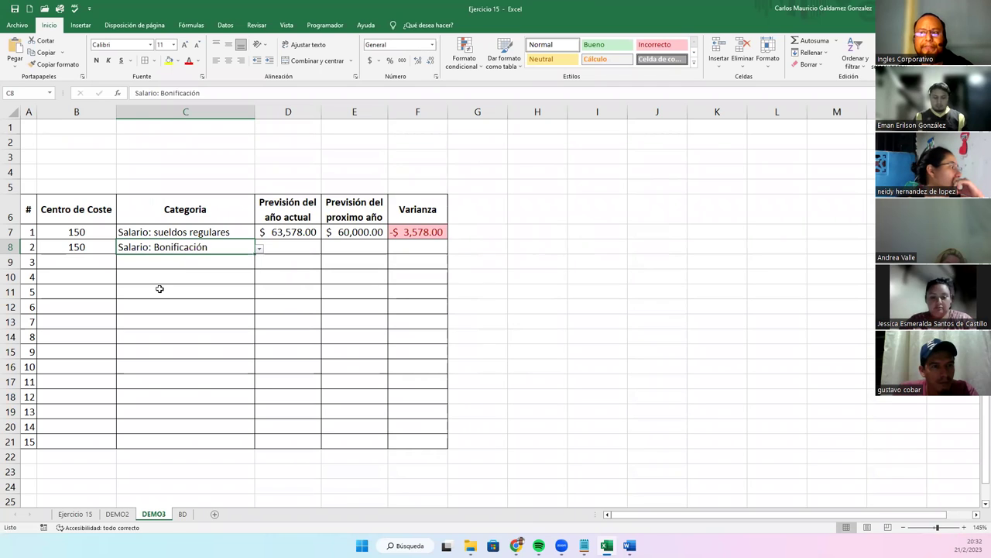
pyautogui.click(280, 247)
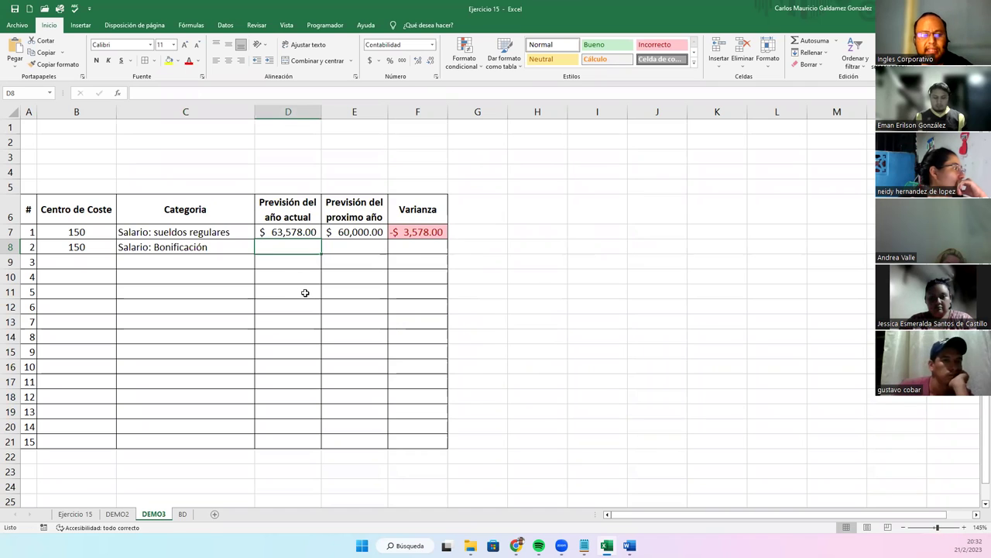
pyautogui.write('18000')
pyautogui.press('Tab')
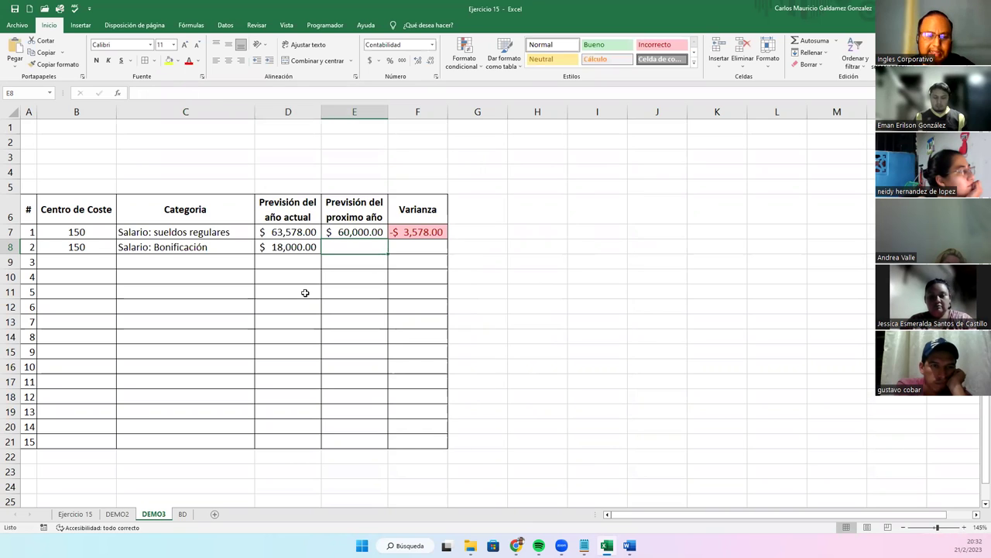
pyautogui.write('10000')
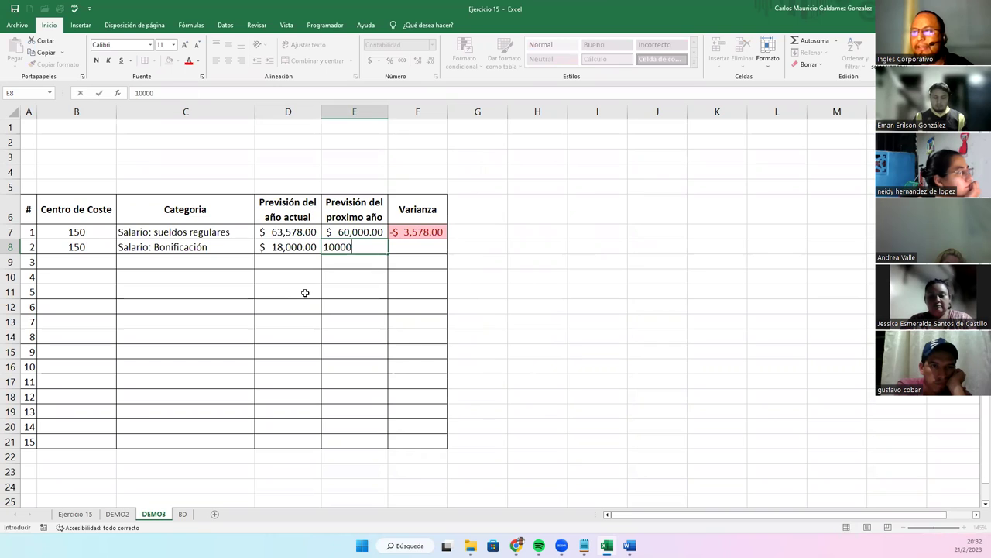
pyautogui.press('Tab')
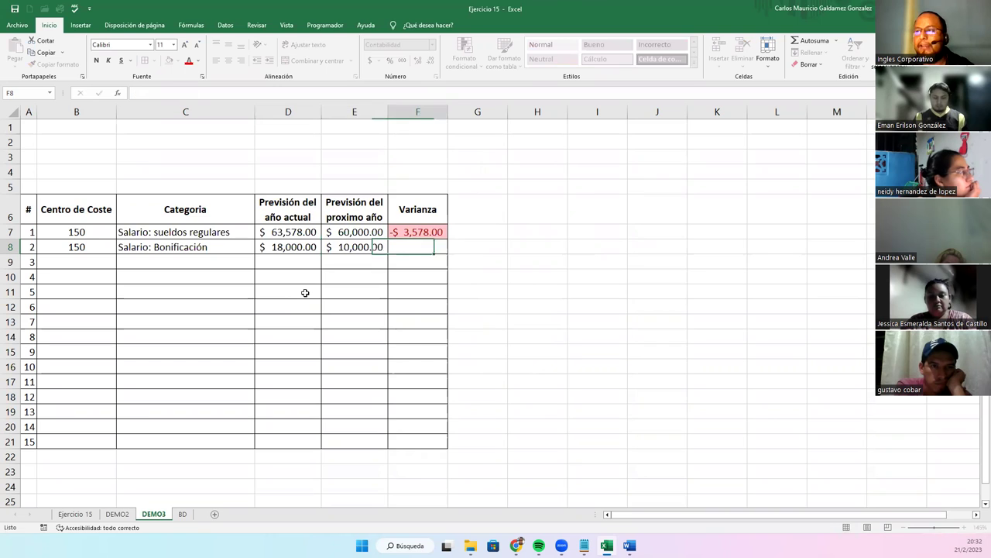
# - Copy the Varianza formula from F7 down to F21
pyautogui.click(402, 230)
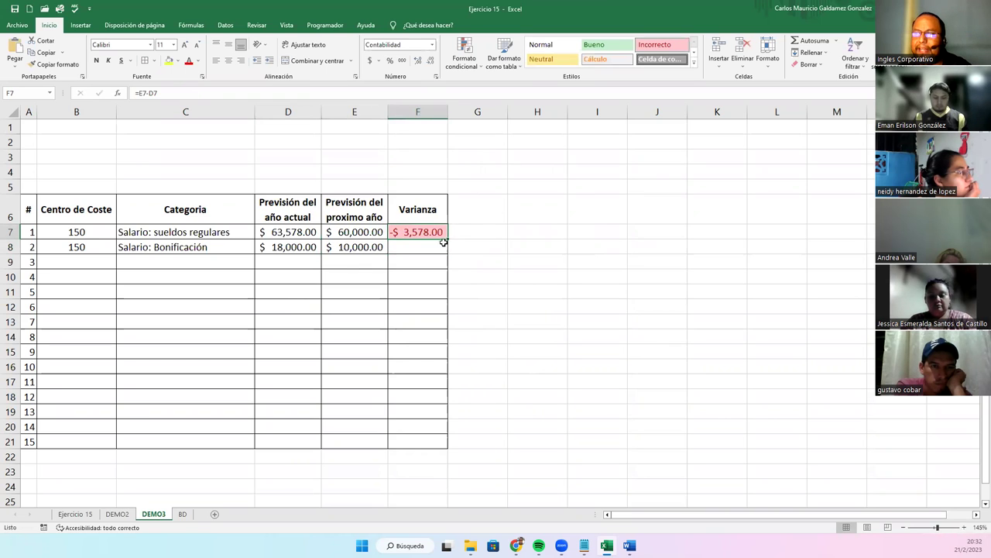
pyautogui.moveTo(447, 238); pyautogui.dragTo(429, 438)
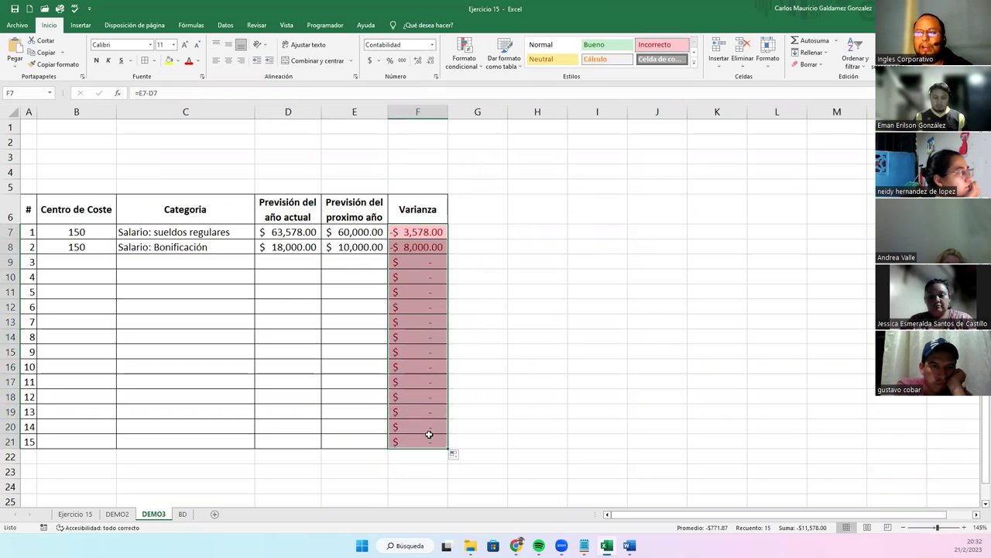
pyautogui.click(412, 248)
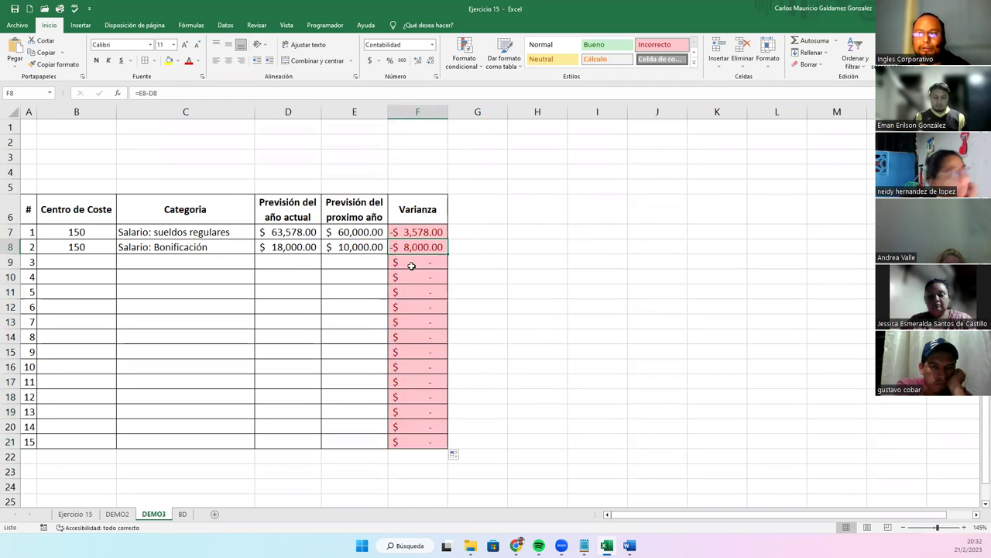
# - Fill row 9 with cost centre 151, Salario: comision, 61,500 and 50,000 forecasts
pyautogui.click(81, 265)
pyautogui.write('151')
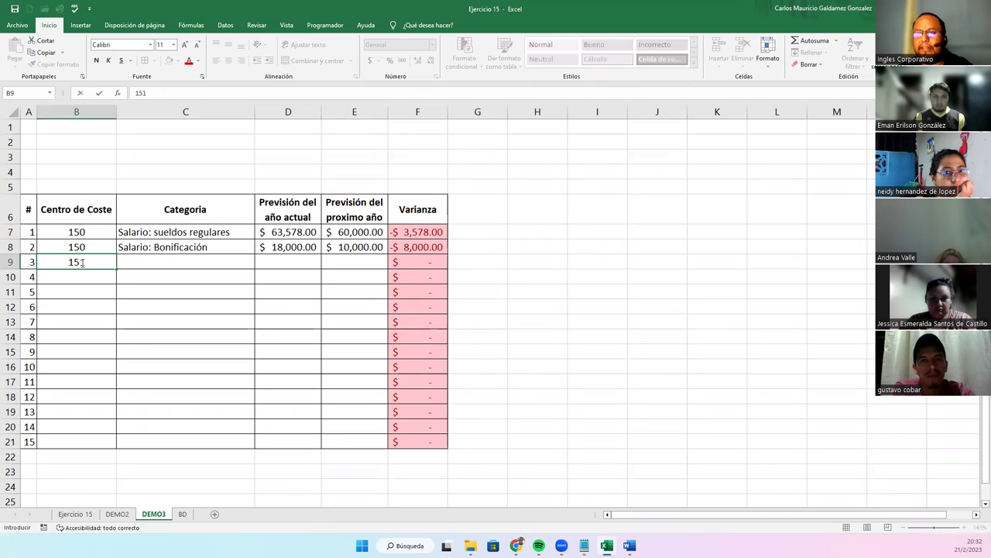
pyautogui.click(147, 261)
pyautogui.click(260, 265)
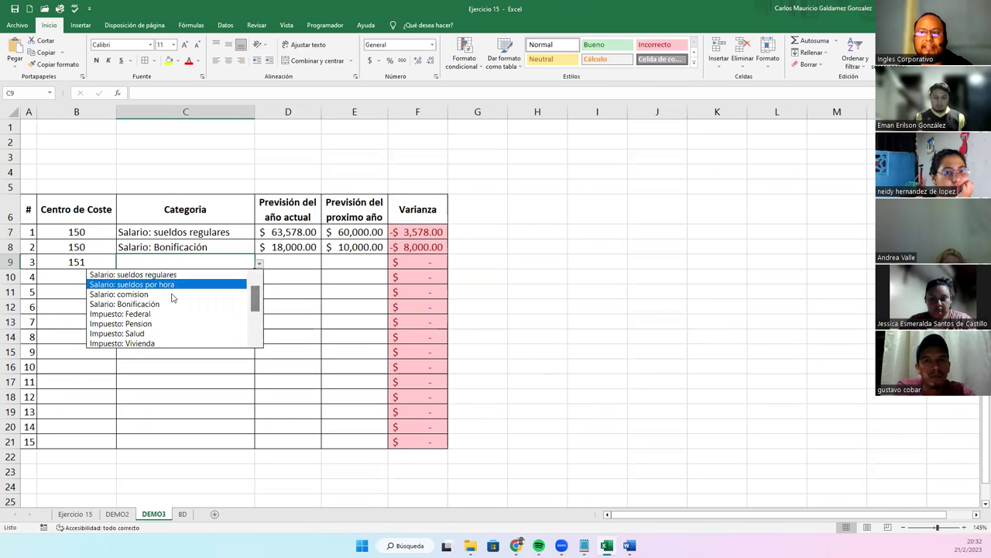
pyautogui.click(141, 295)
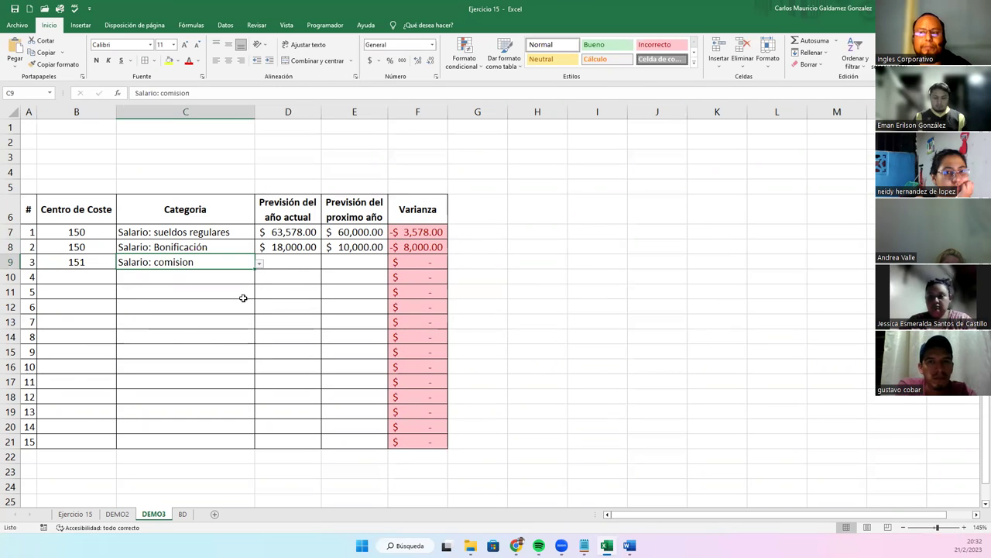
pyautogui.click(272, 261)
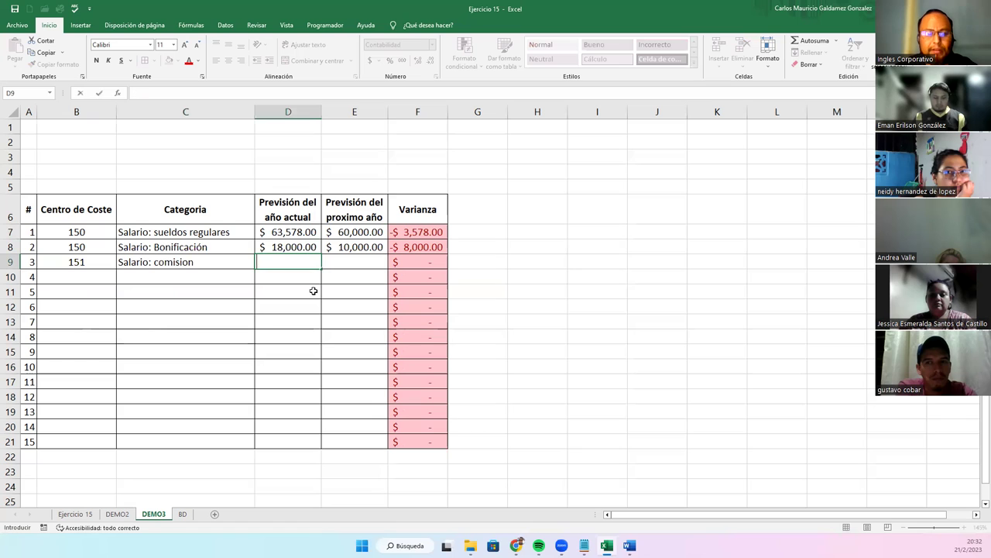
pyautogui.write('61500')
pyautogui.press('Tab')
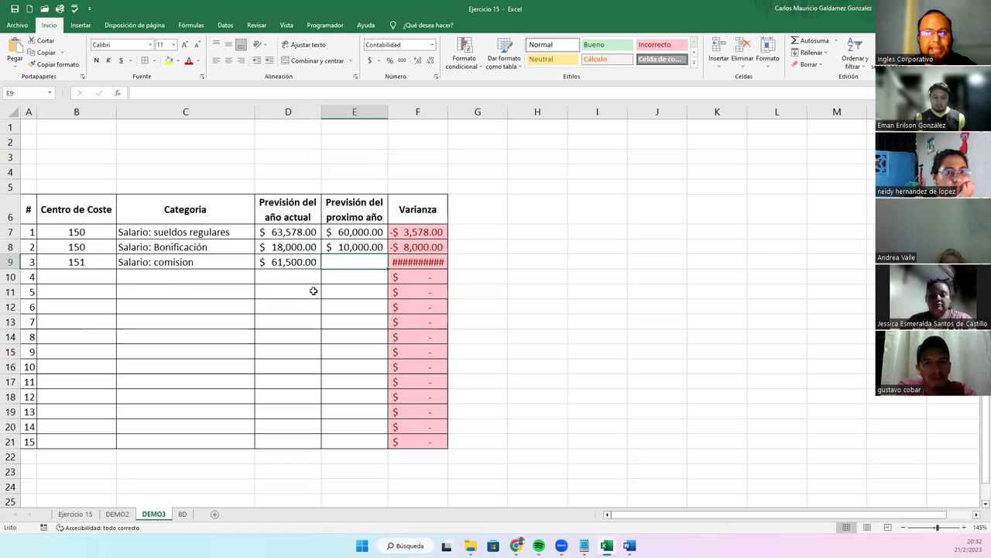
pyautogui.write('50,00')
pyautogui.press('Tab')
# - Widen the Varianza column so -$11,500.00 displays in full
pyautogui.moveTo(447, 120); pyautogui.dragTo(449, 120)
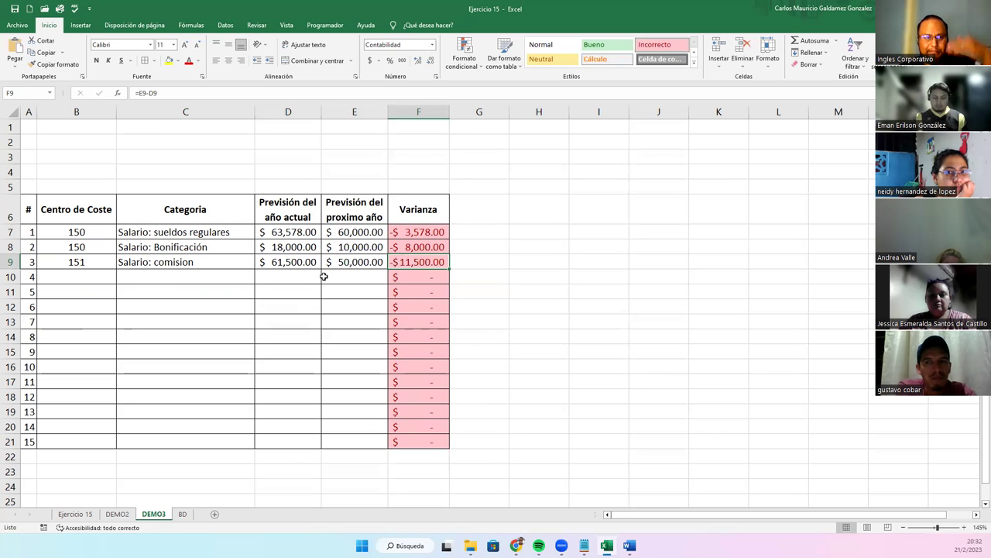
pyautogui.click(280, 208)
pyautogui.click(329, 217)
pyautogui.click(305, 214)
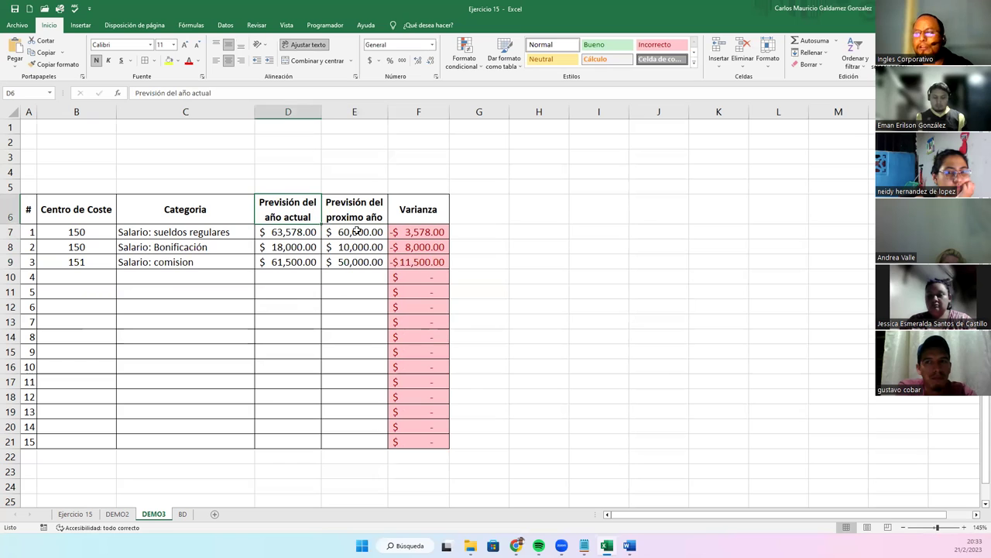
pyautogui.click(57, 277)
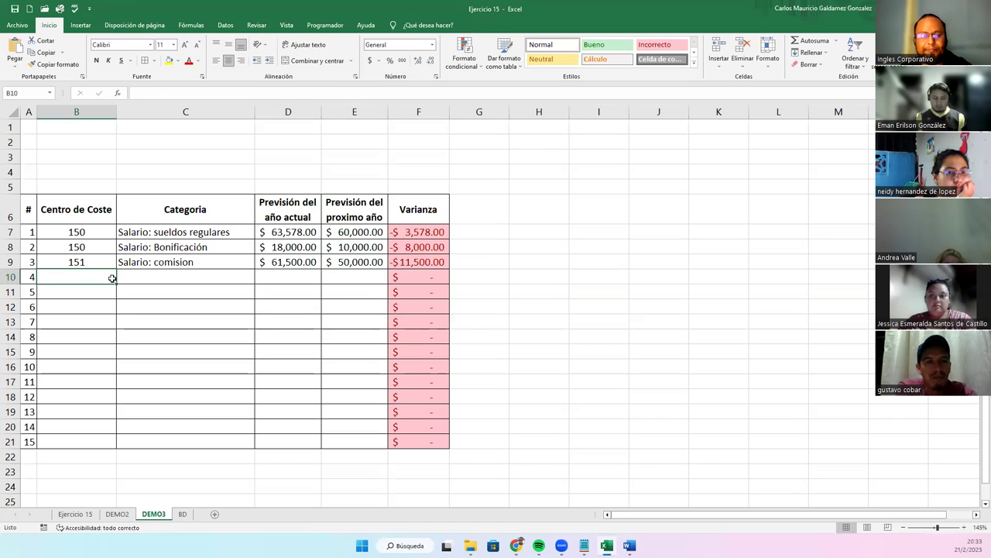
# - Enter cost centre 152 in B10 and choose Salario: sueldos por hora as its category
pyautogui.click(102, 260)
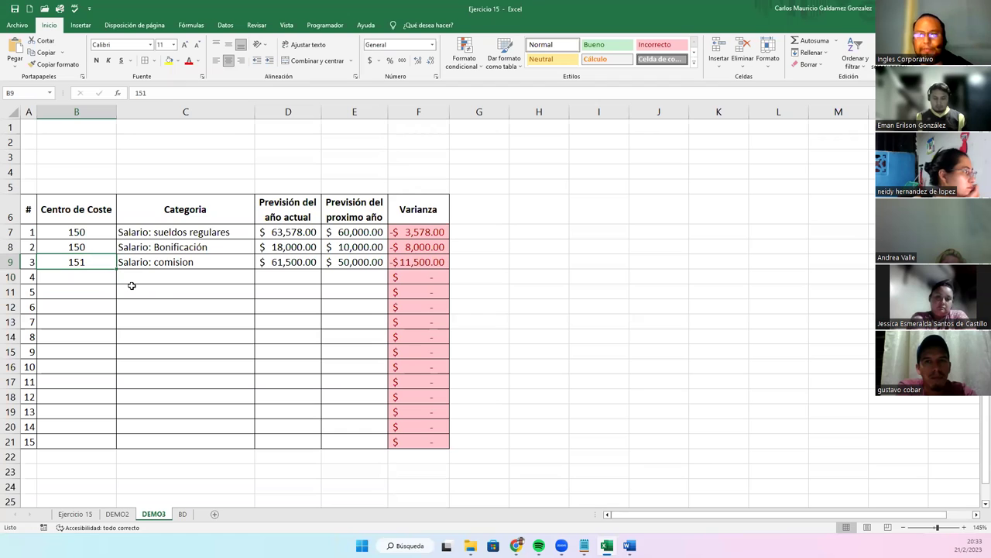
pyautogui.press('Down')
pyautogui.write('152')
pyautogui.press('Tab')
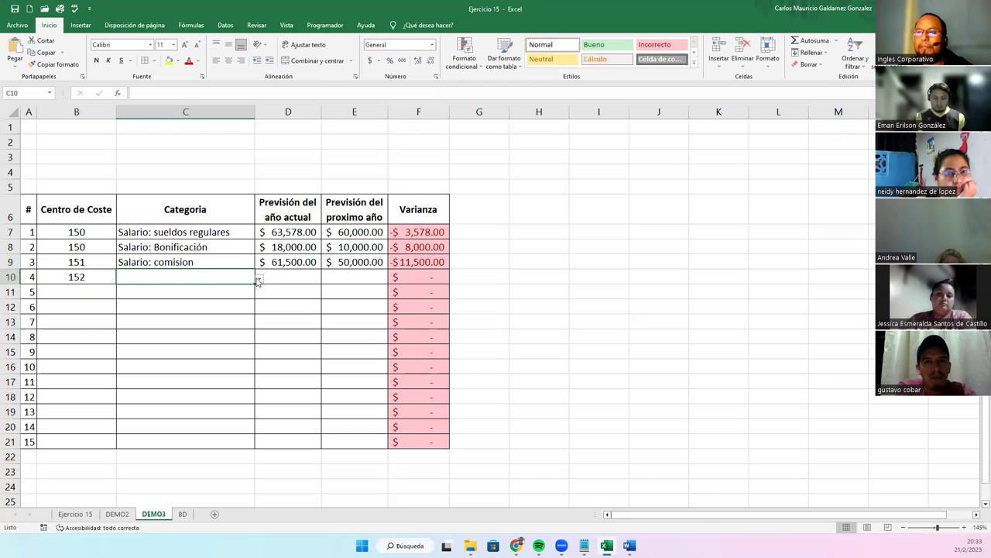
pyautogui.click(258, 280)
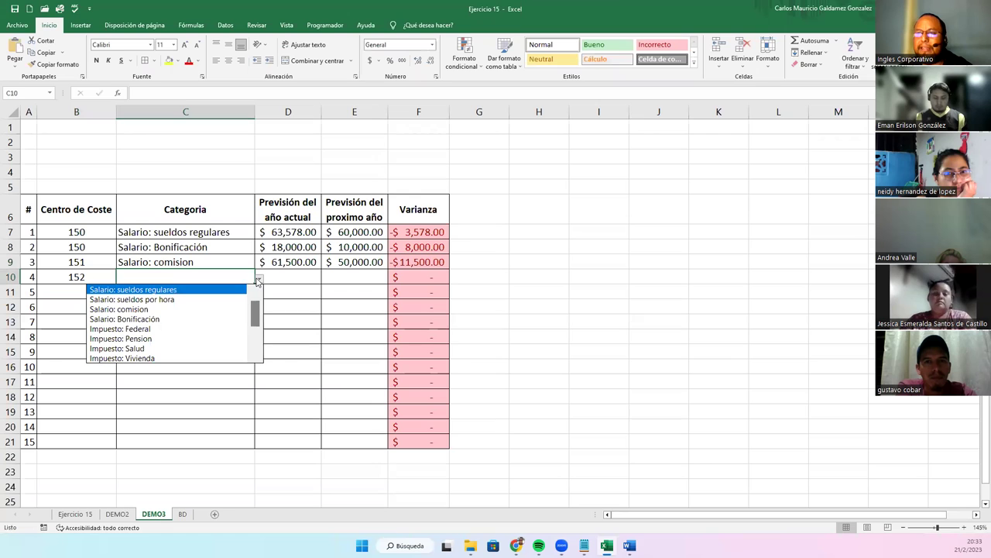
pyautogui.click(143, 299)
# - Enter row 10 forecasts of 43,560 and 43,000, giving a -$560.00 variance
pyautogui.click(281, 279)
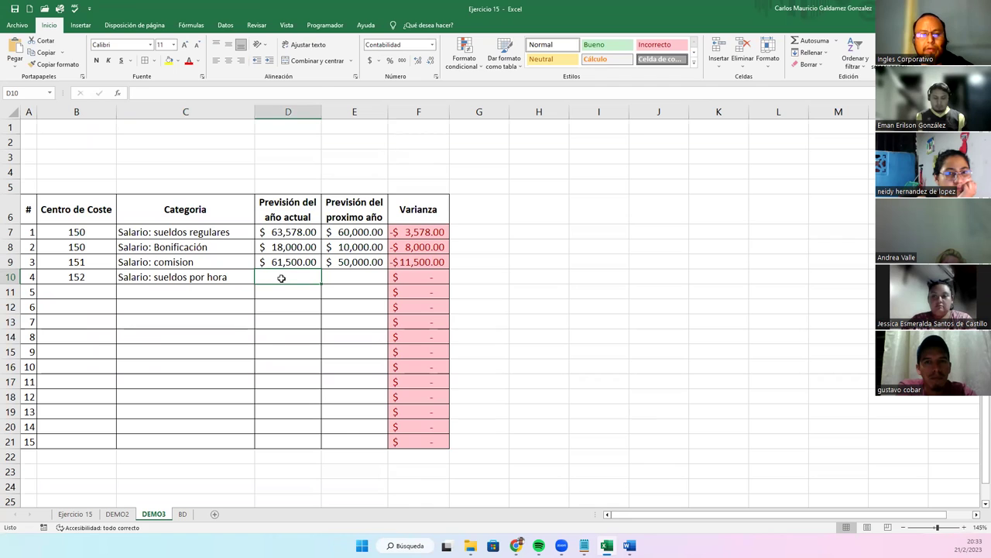
pyautogui.write('43,560')
pyautogui.click(385, 277)
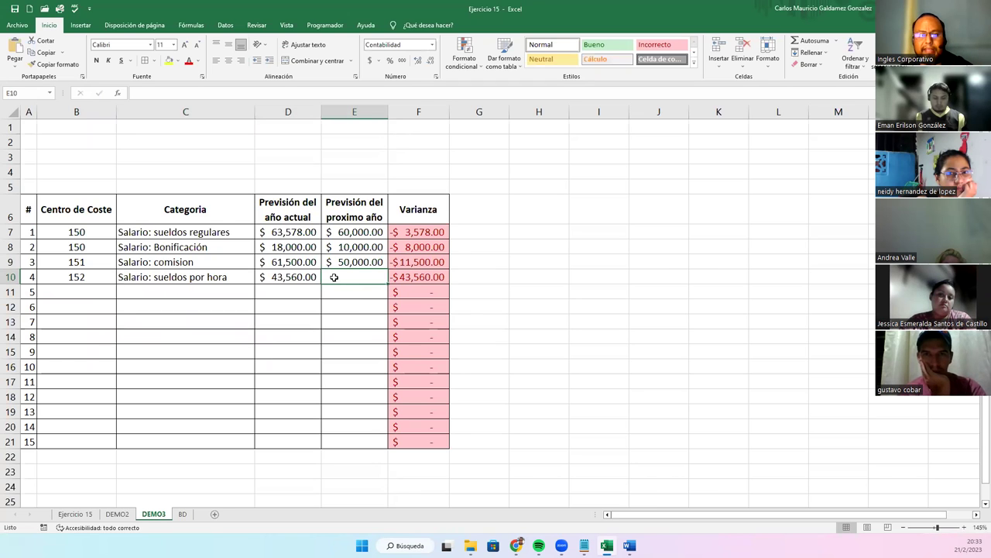
pyautogui.write('43000')
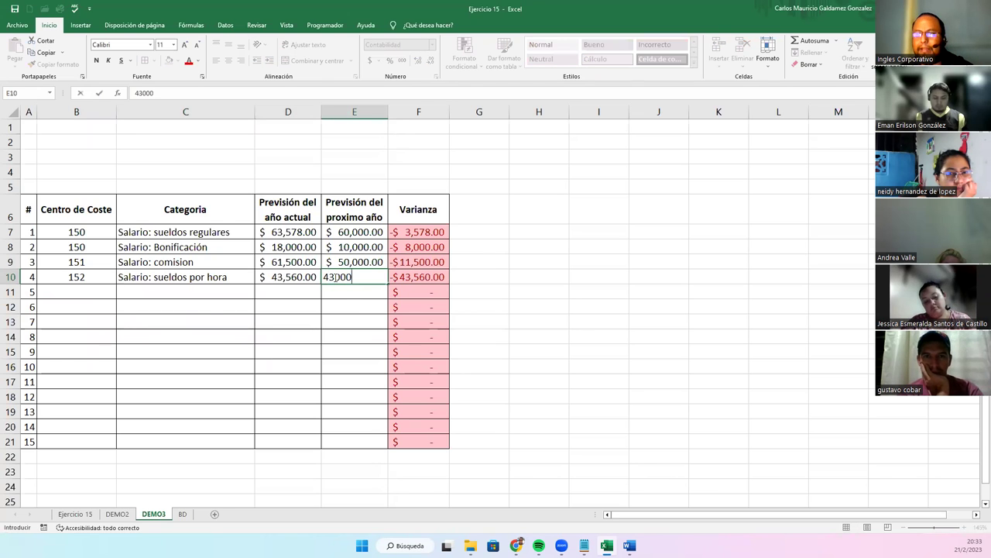
pyautogui.press('Tab')
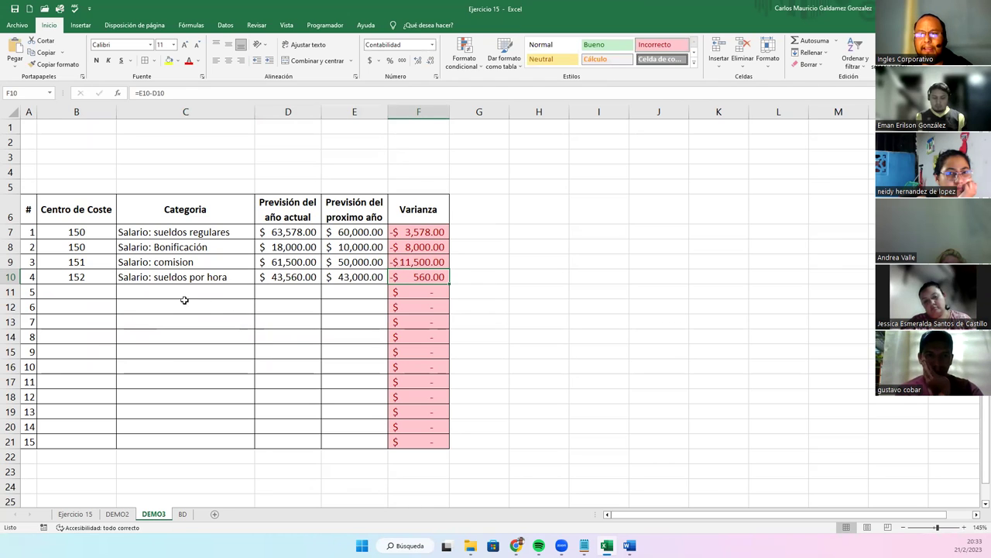
pyautogui.click(168, 277)
pyautogui.click(412, 279)
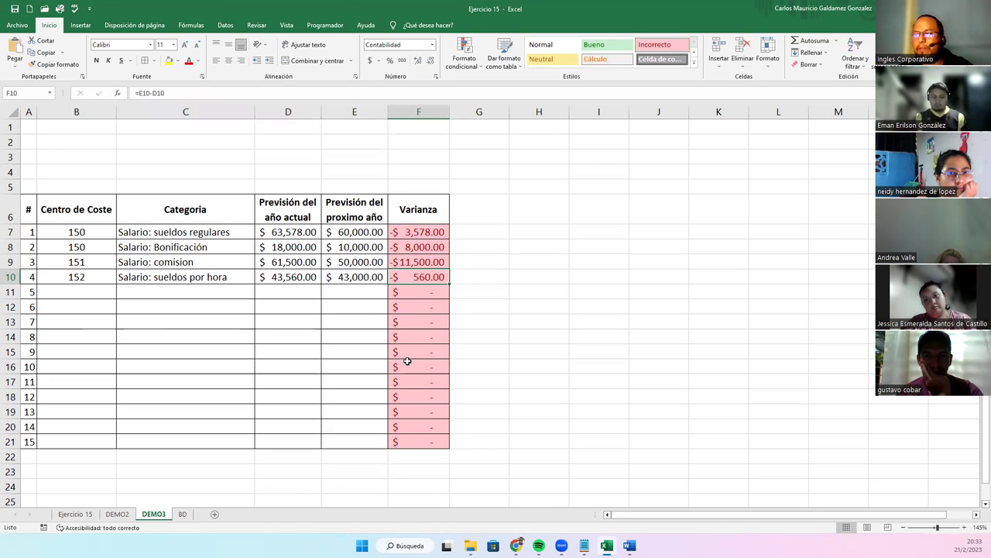
pyautogui.click(242, 335)
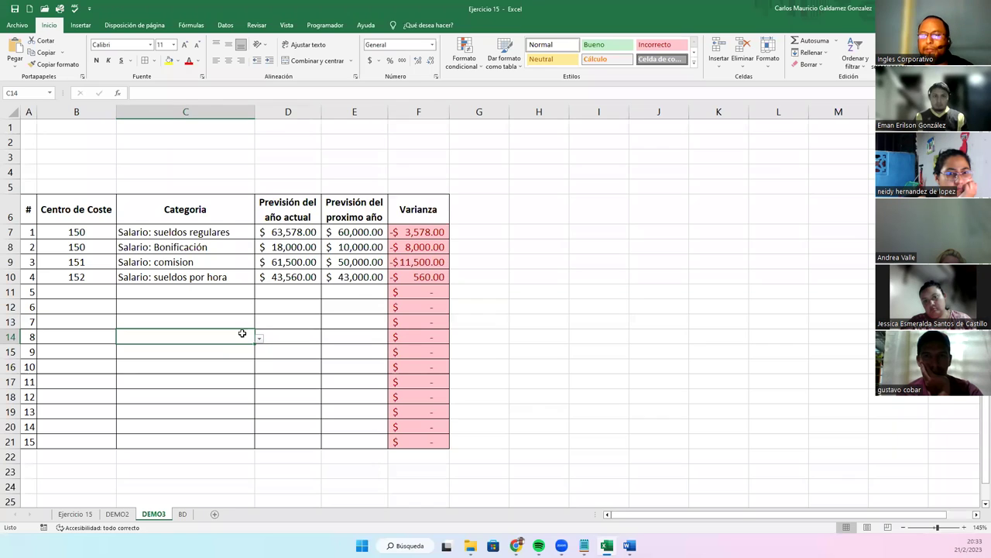
# - Add the note 150-300 in cell B4 above the table
pyautogui.click(93, 262)
pyautogui.click(68, 229)
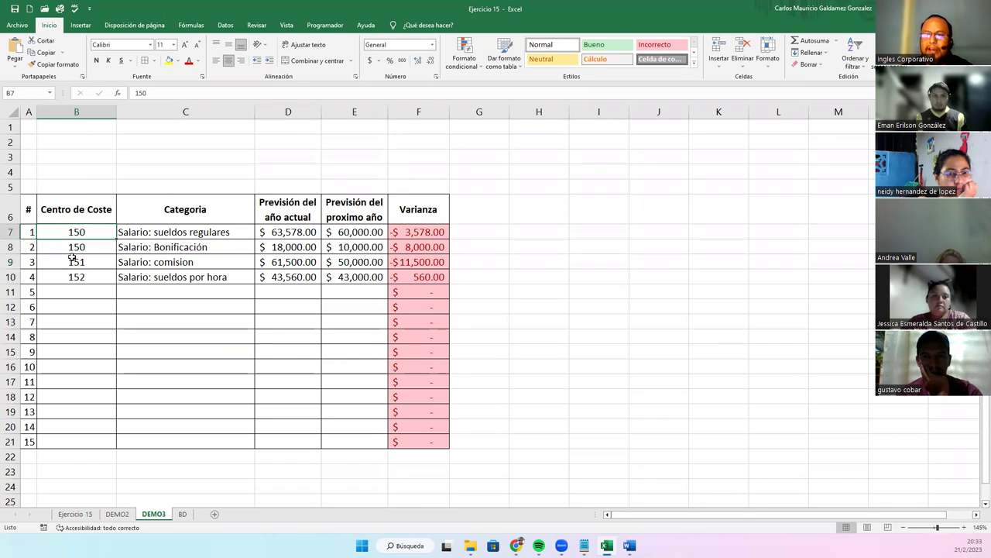
pyautogui.moveTo(72, 258); pyautogui.dragTo(82, 443)
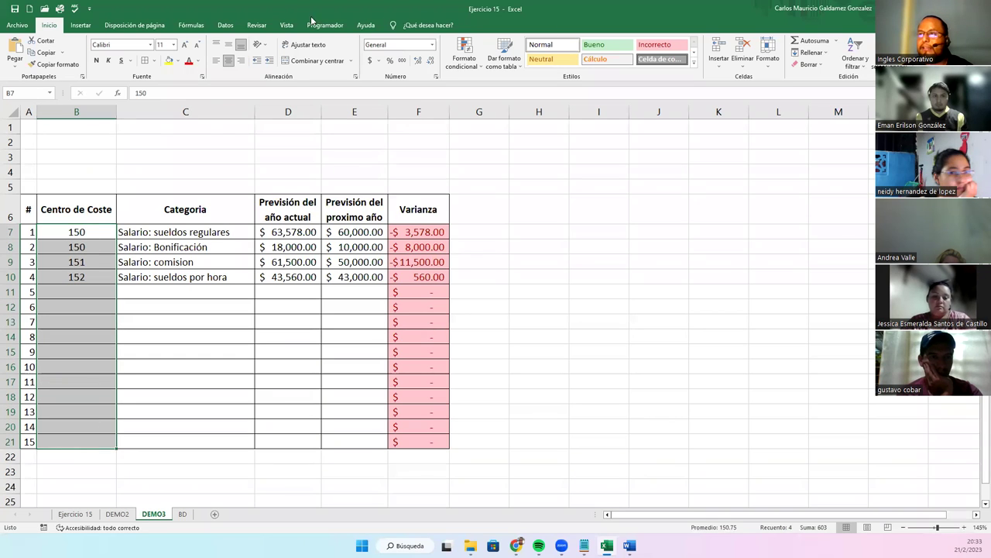
pyautogui.click(68, 174)
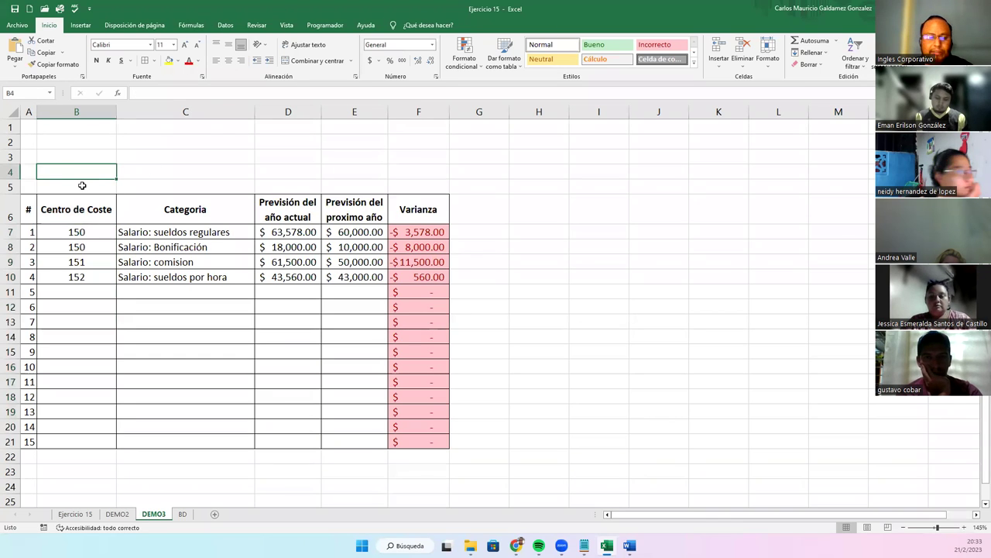
pyautogui.write('150-300')
pyautogui.press('Tab')
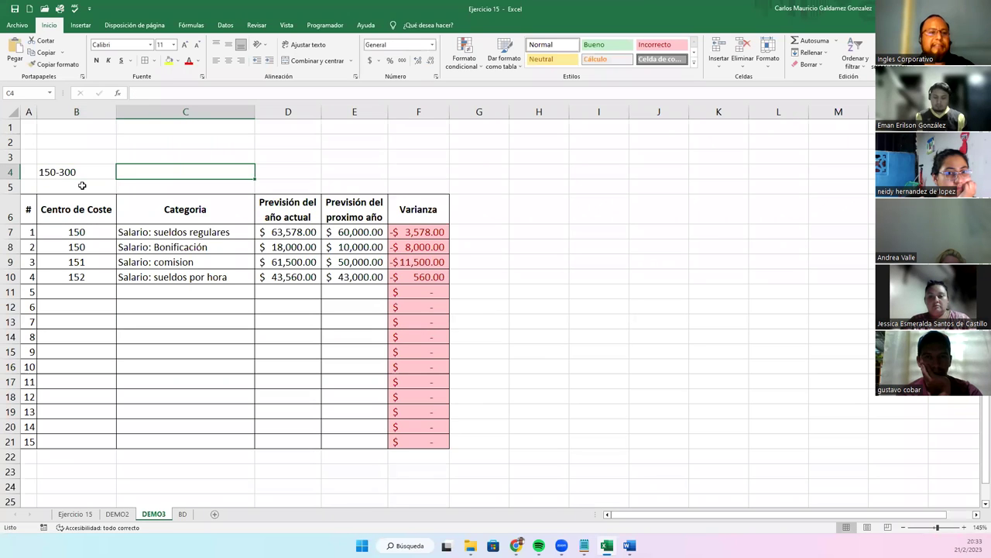
# - Enter cost centre 152 in B11 and choose Impuesto: Salud from its category list
pyautogui.moveTo(77, 231); pyautogui.dragTo(78, 244)
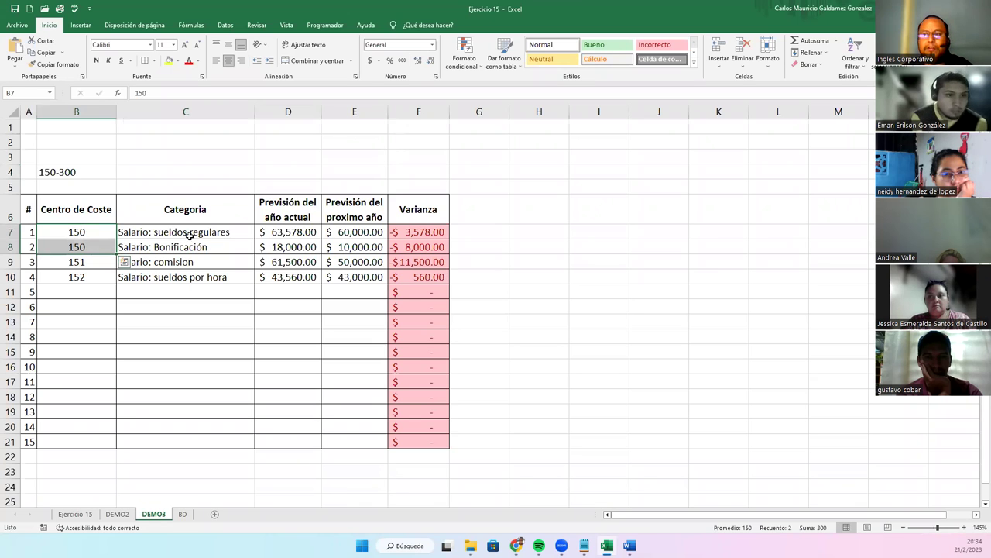
pyautogui.moveTo(189, 235); pyautogui.dragTo(215, 247)
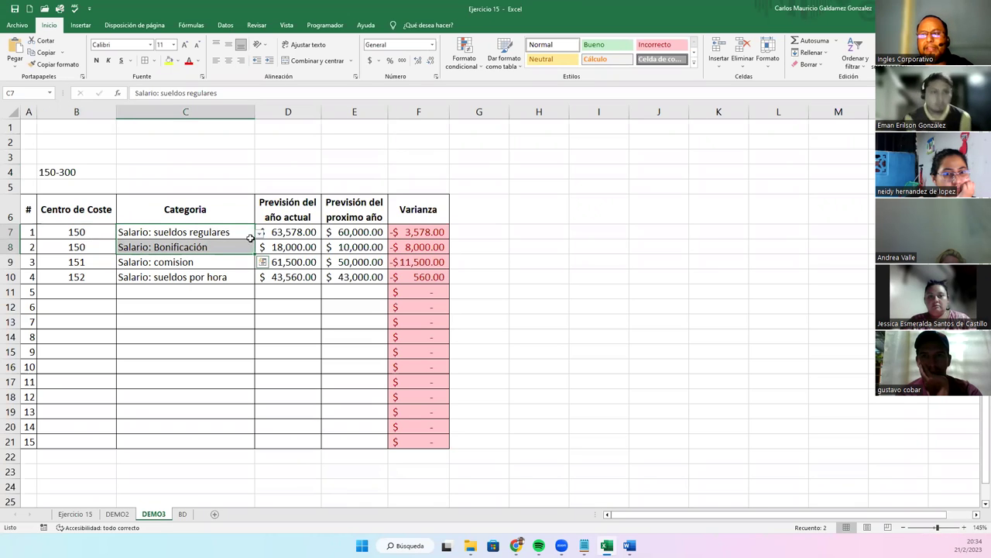
pyautogui.click(54, 292)
pyautogui.keyDown('shift'); pyautogui.click(250, 293); pyautogui.keyUp('shift')
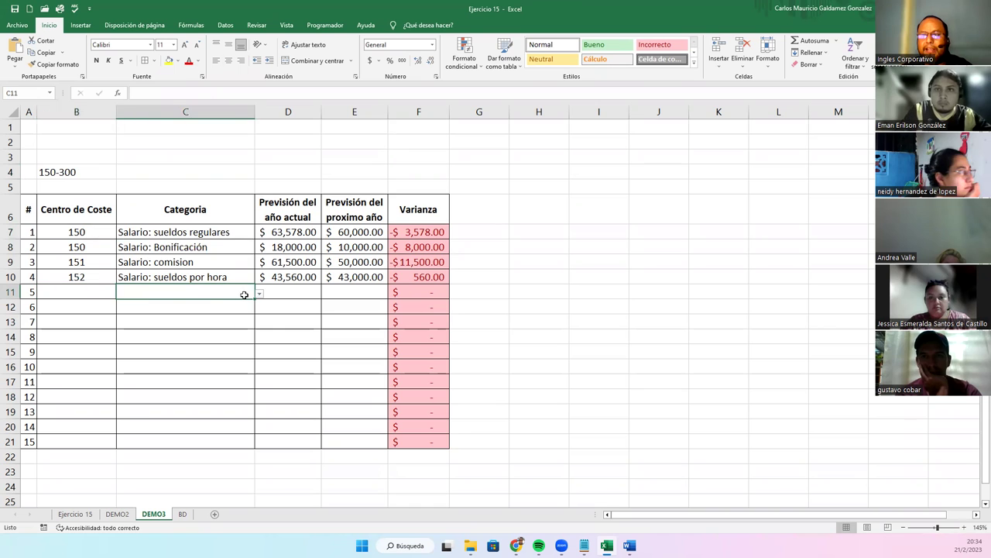
pyautogui.click(78, 292)
pyautogui.write('152')
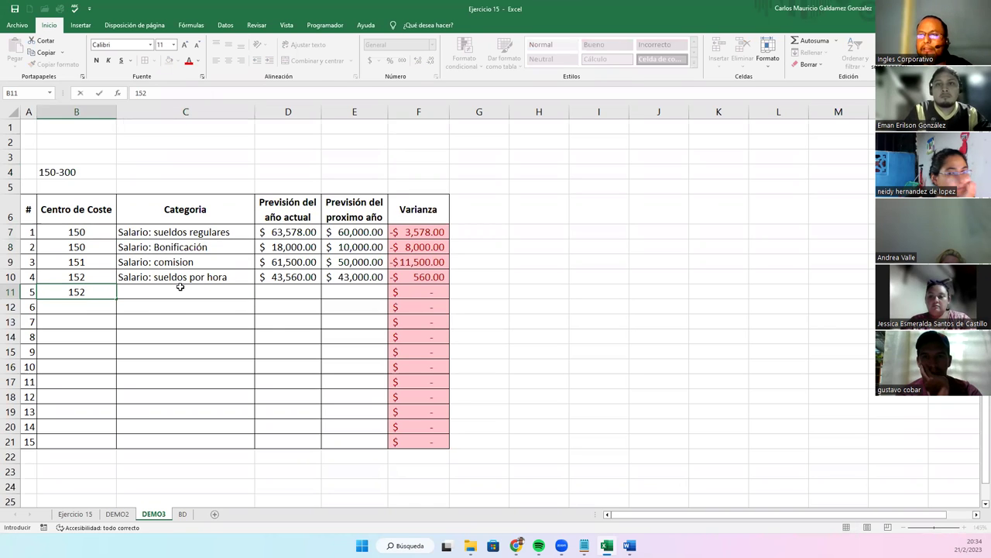
pyautogui.click(180, 287)
pyautogui.click(259, 293)
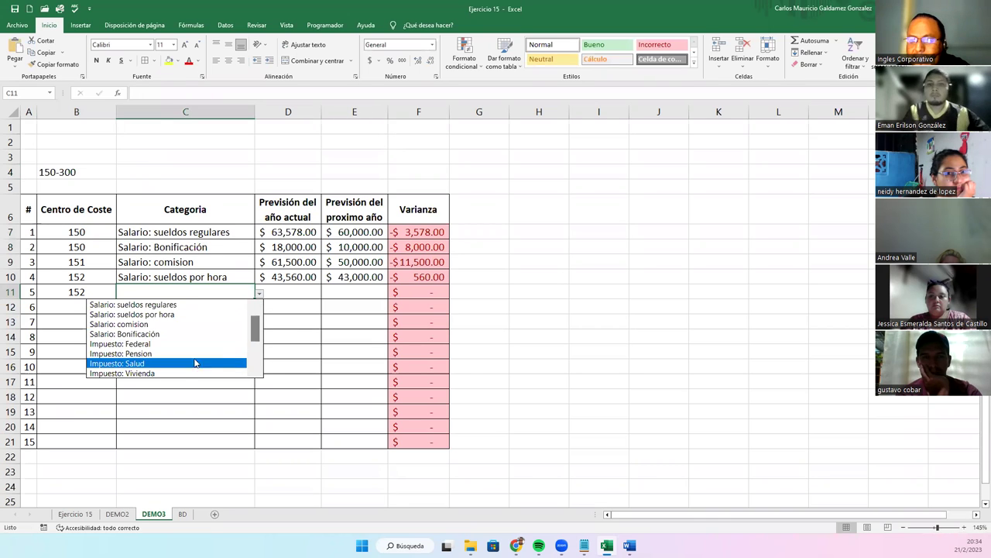
pyautogui.scroll(-1, 256, 339)
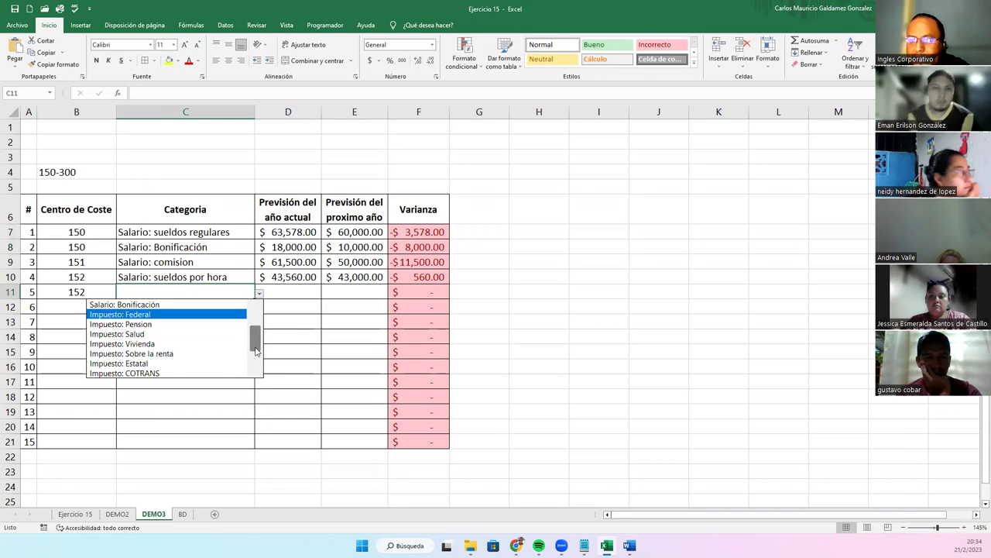
pyautogui.click(175, 335)
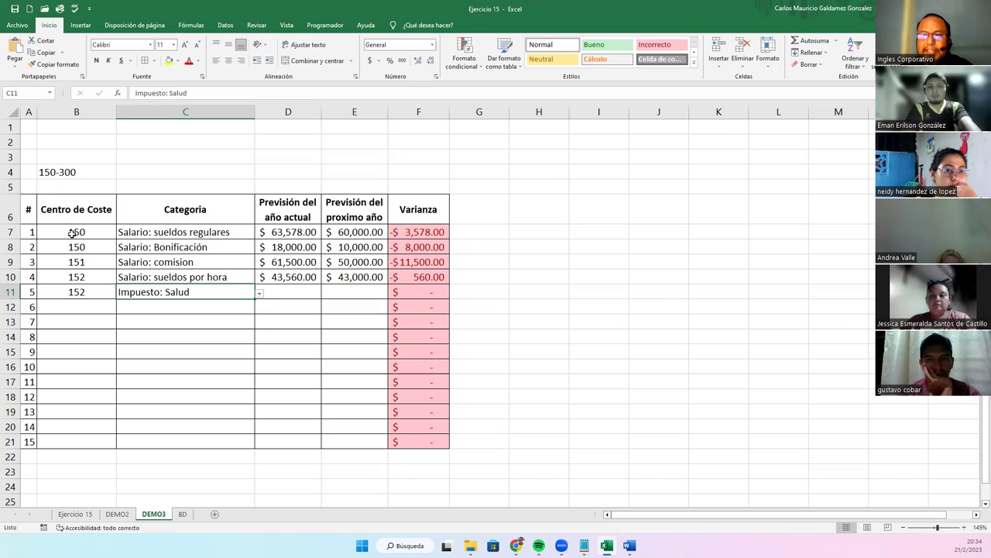
# - Review the filled table by selecting its cost centres, forecasts and Varianza header
pyautogui.moveTo(72, 230); pyautogui.dragTo(88, 288)
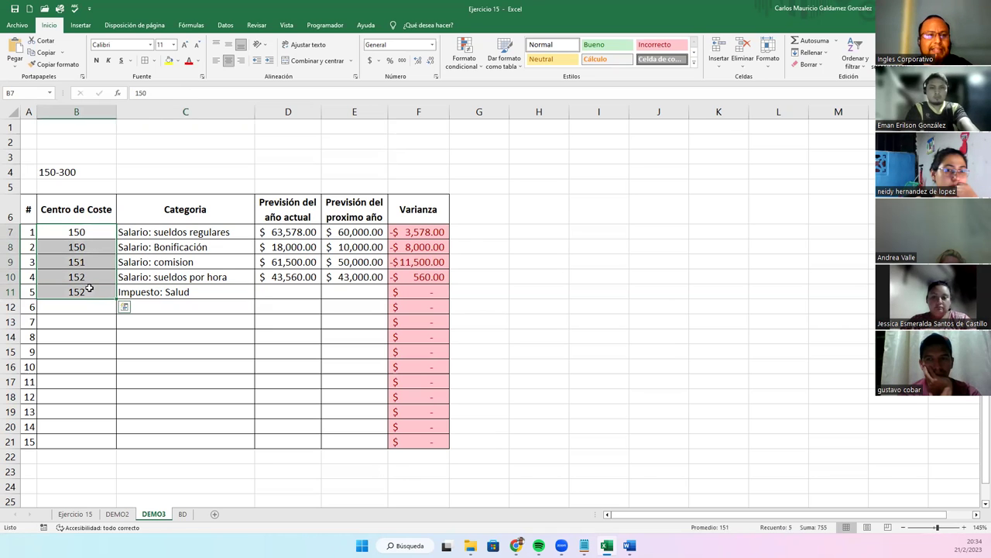
pyautogui.click(178, 262)
pyautogui.click(29, 232)
pyautogui.moveTo(72, 237); pyautogui.dragTo(396, 291)
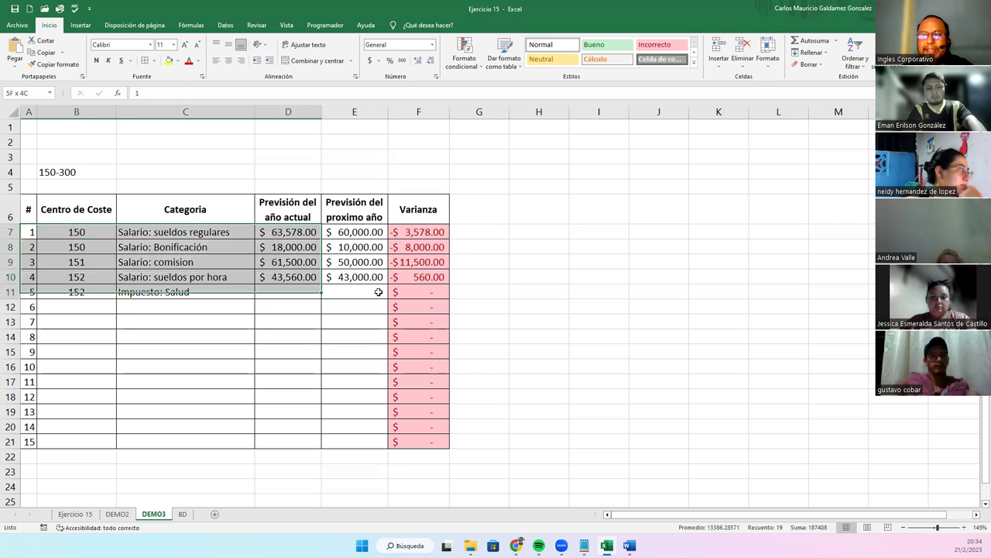
pyautogui.click(332, 285)
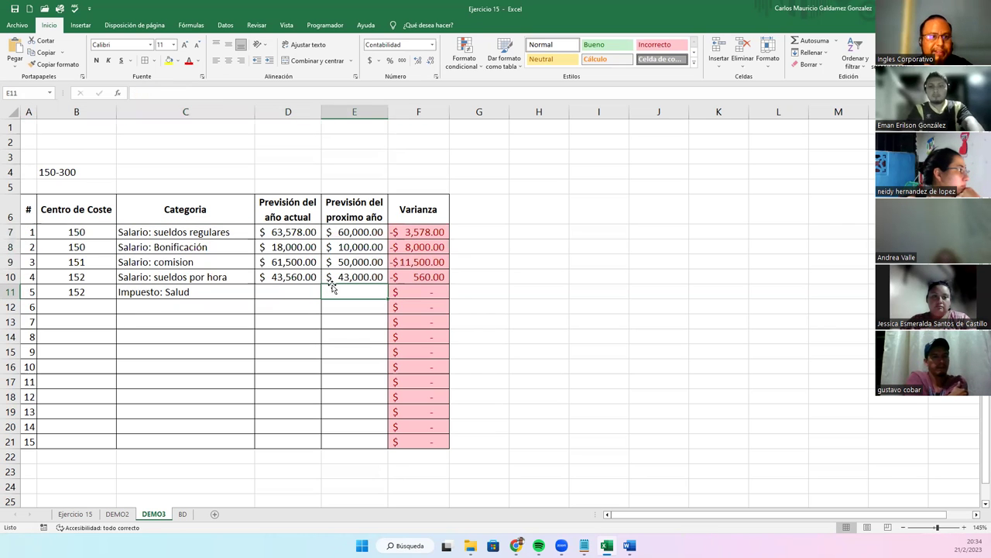
pyautogui.click(76, 234)
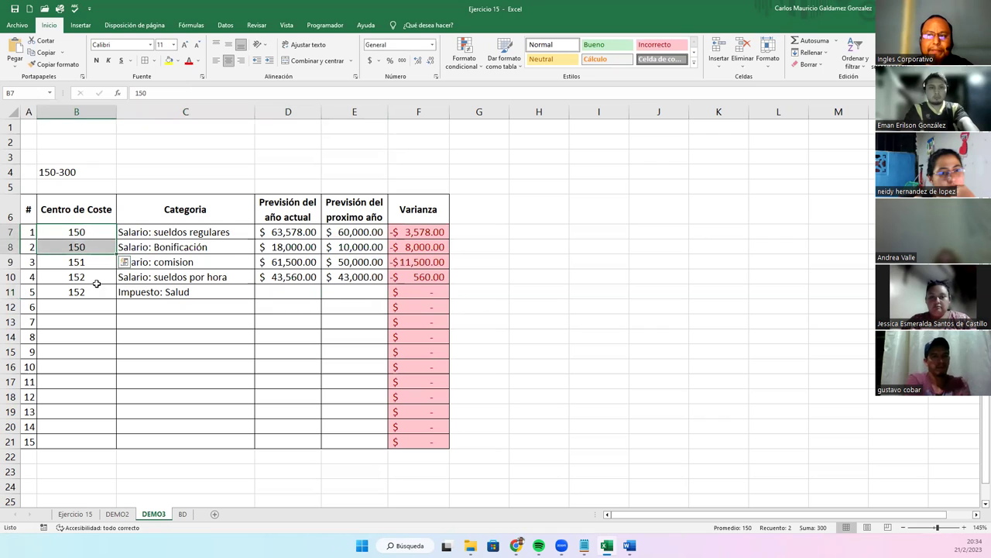
pyautogui.click(90, 264)
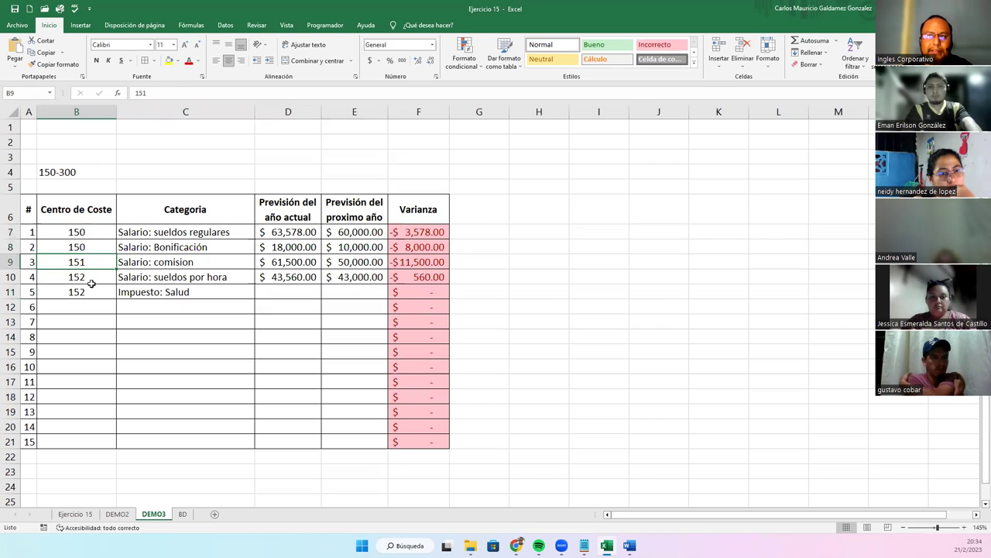
pyautogui.moveTo(91, 281); pyautogui.dragTo(85, 335)
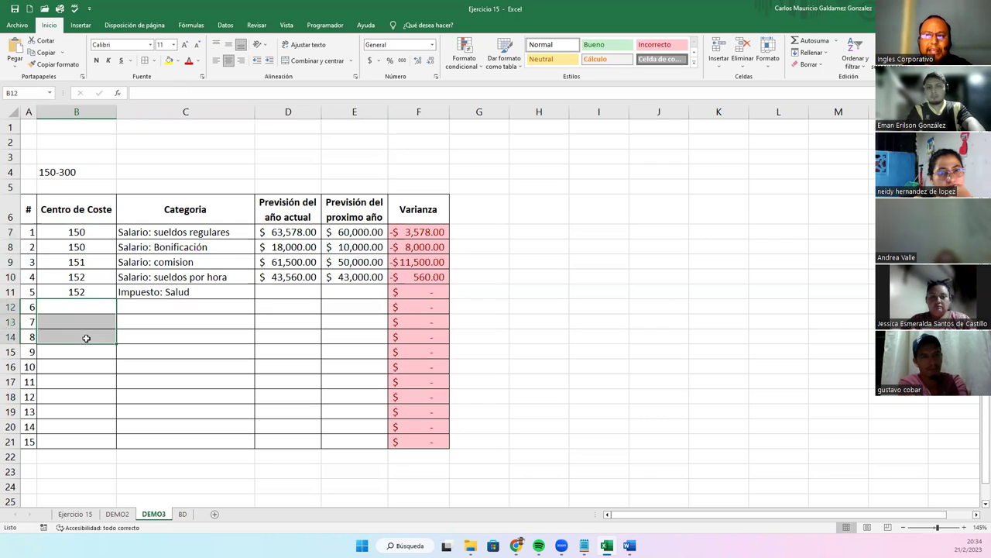
pyautogui.click(225, 312)
pyautogui.click(302, 233)
pyautogui.moveTo(302, 234); pyautogui.dragTo(339, 236)
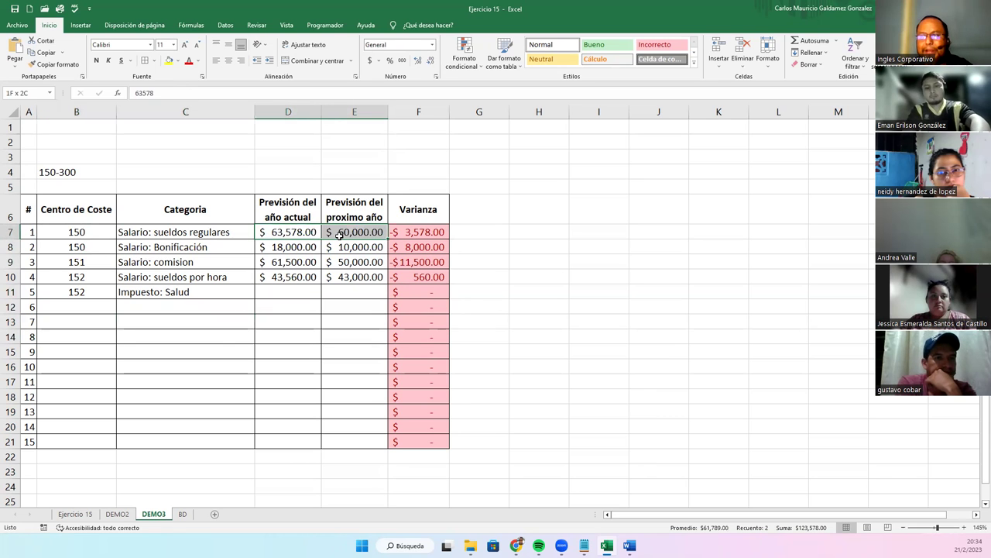
pyautogui.click(411, 214)
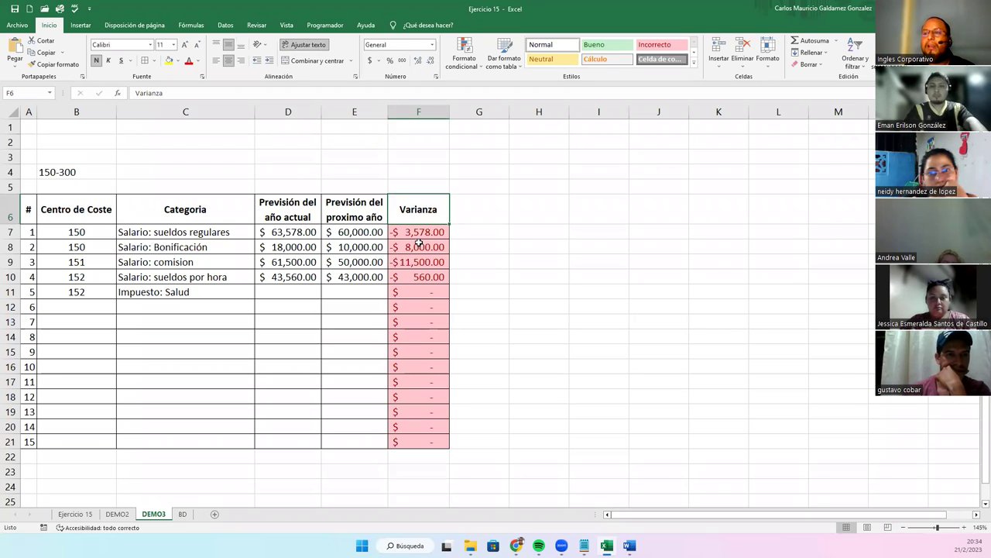
# - Enter row 11 forecasts of 18,677.89 and 20,000.00
pyautogui.click(289, 292)
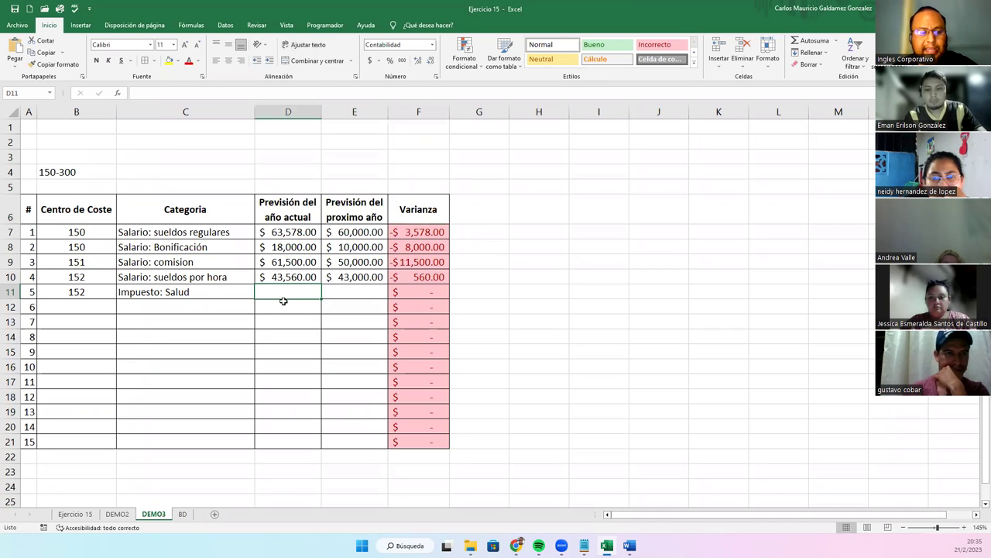
pyautogui.write('1')
pyautogui.write('67')
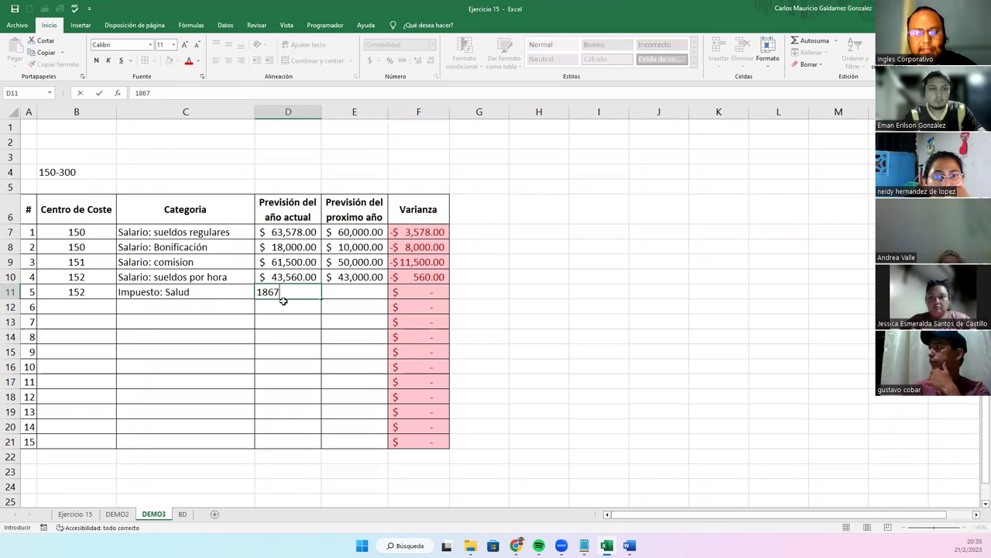
pyautogui.write('89')
pyautogui.press('Tab')
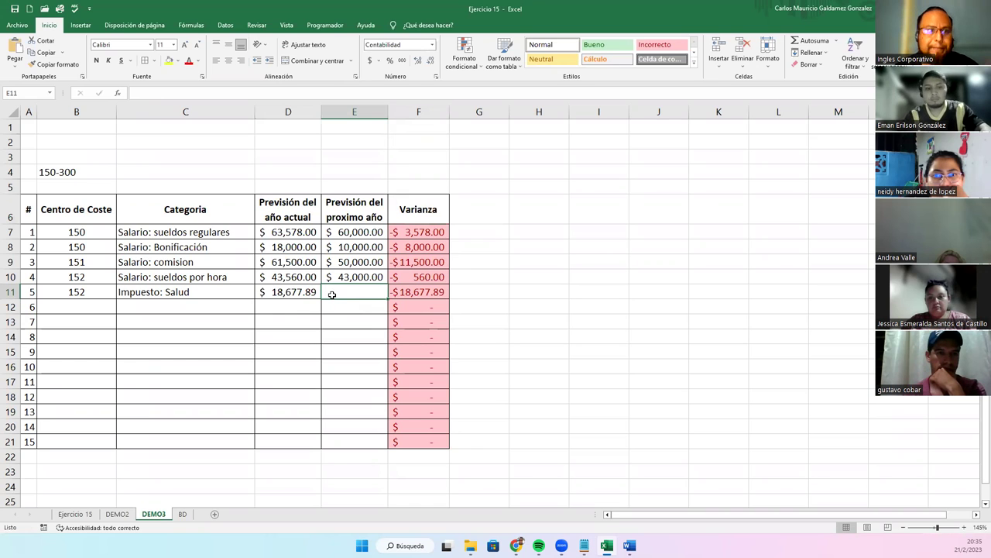
pyautogui.write('2000')
pyautogui.press('Return')
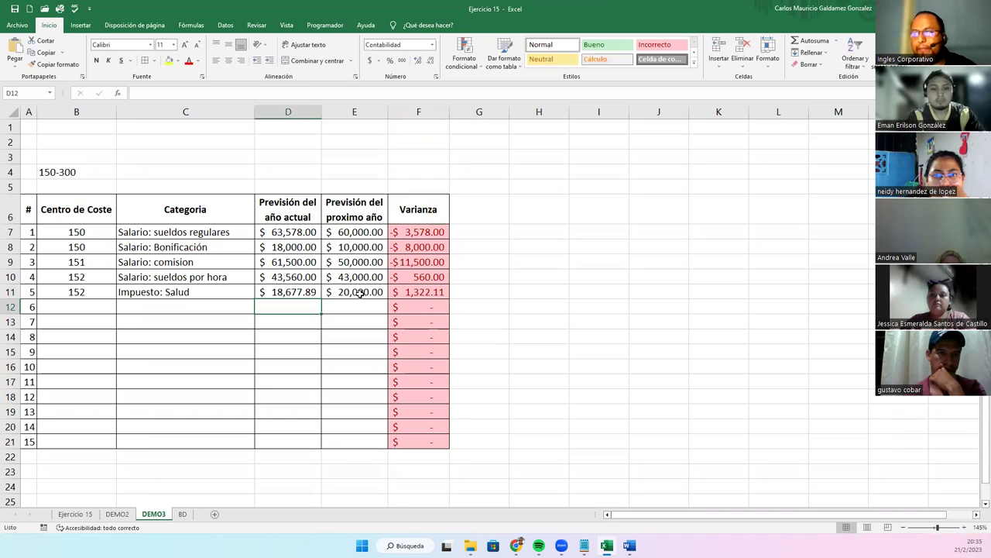
pyautogui.click(357, 295)
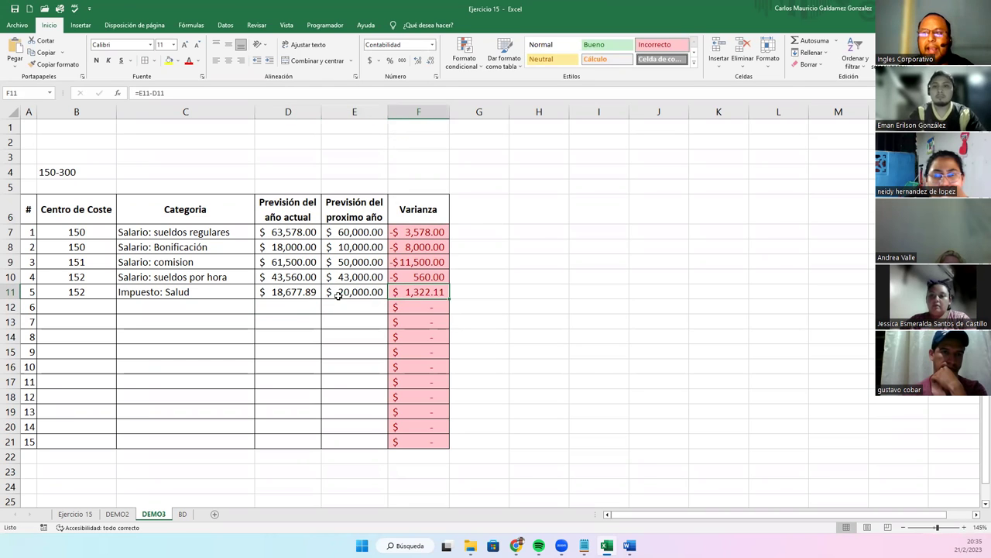
pyautogui.click(210, 292)
pyautogui.click(272, 282)
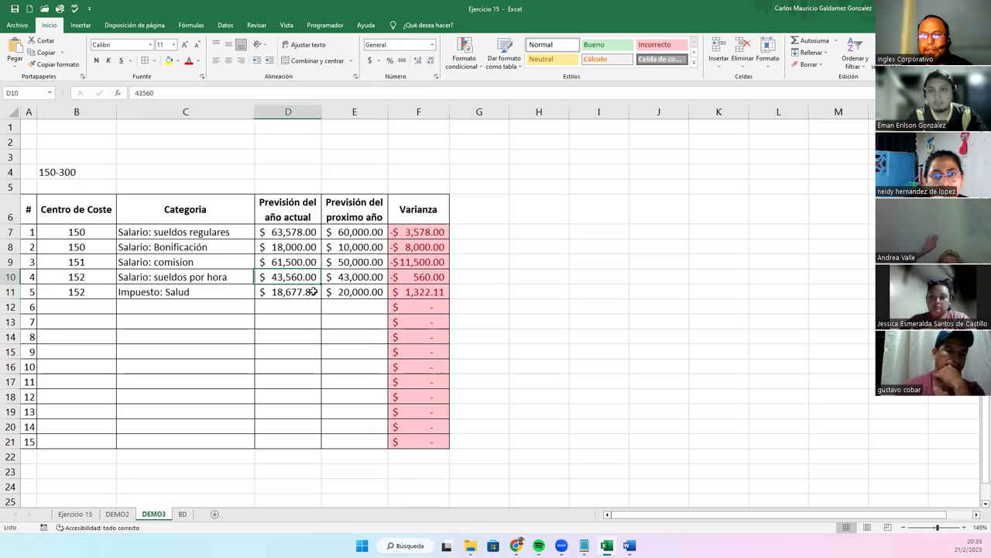
pyautogui.click(344, 280)
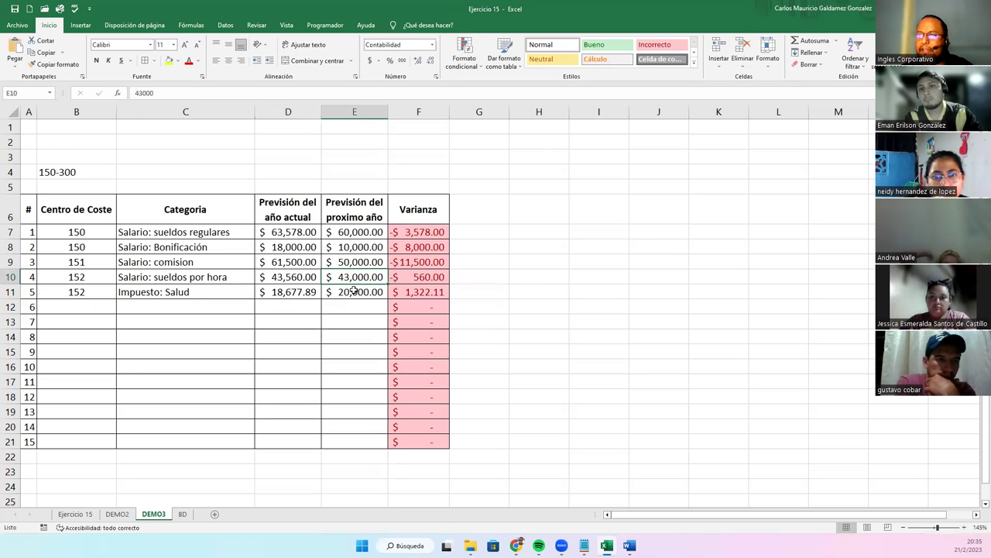
pyautogui.doubleClick(345, 277)
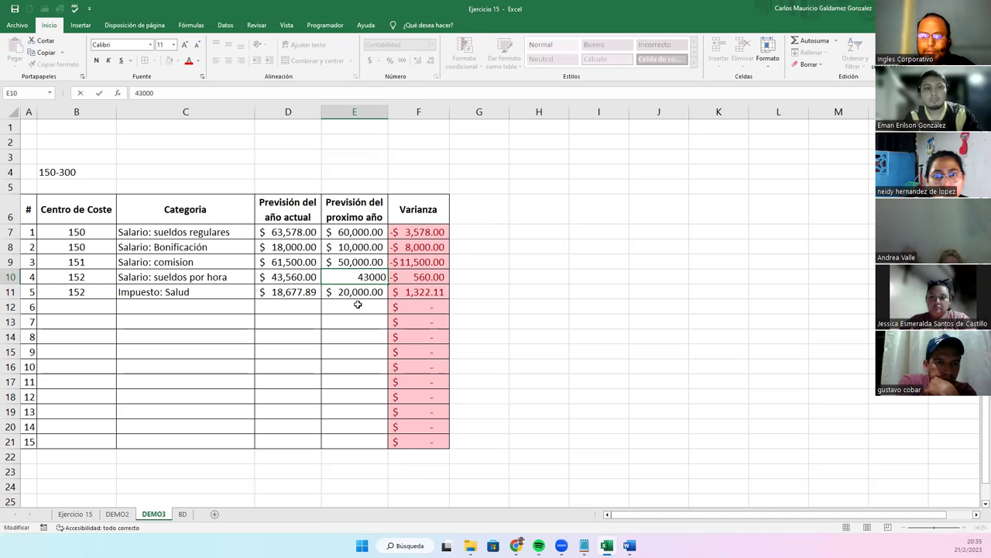
pyautogui.press('Right')
pyautogui.press('Delete')
pyautogui.write('4')
pyautogui.press('Return')
pyautogui.moveTo(352, 277); pyautogui.dragTo(354, 292)
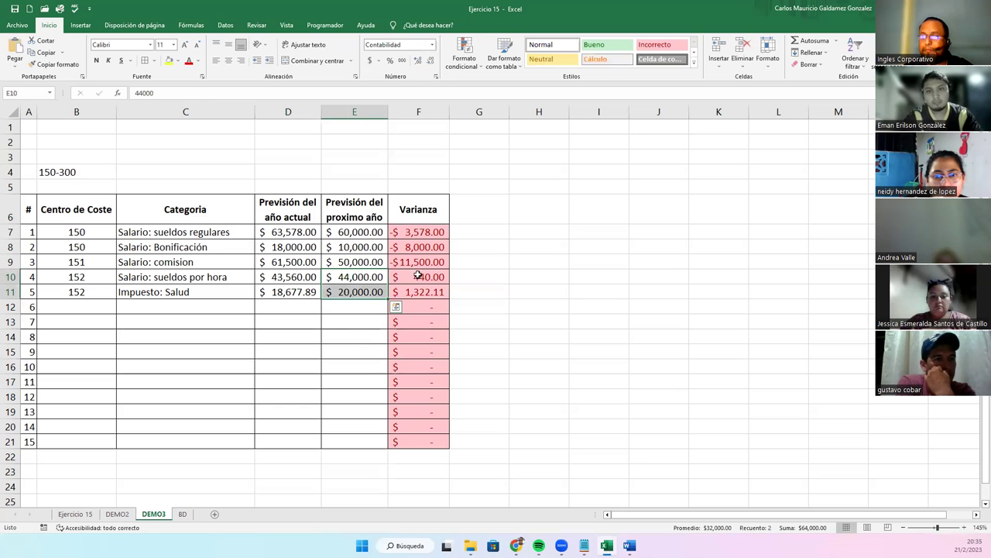
pyautogui.moveTo(419, 277); pyautogui.dragTo(418, 291)
pyautogui.click(618, 48)
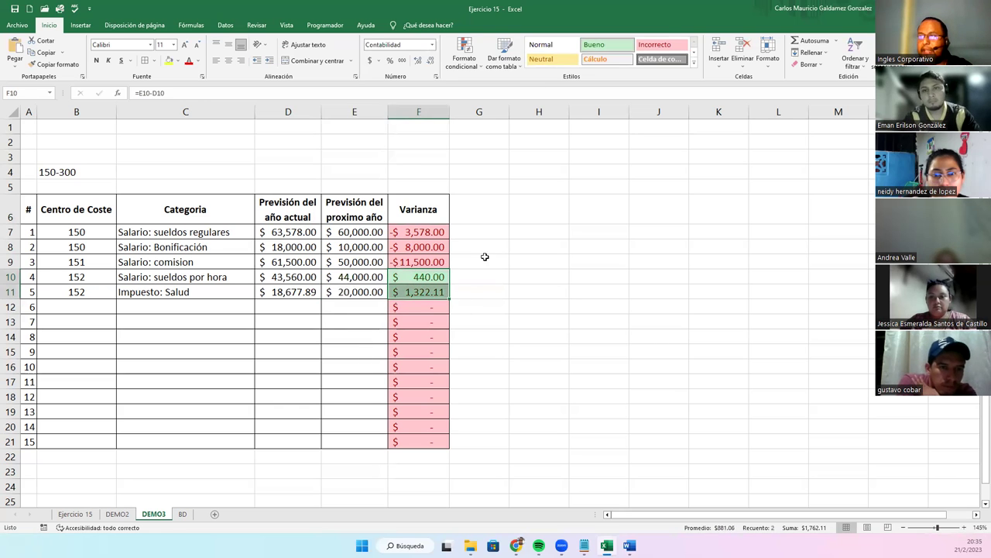
pyautogui.click(329, 308)
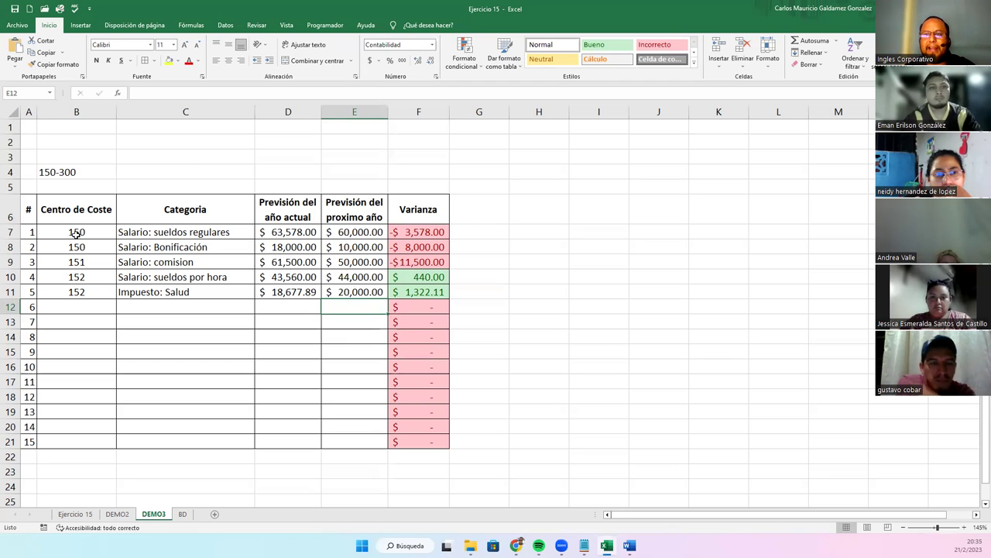
pyautogui.moveTo(76, 234); pyautogui.dragTo(82, 385)
pyautogui.moveTo(158, 232)
pyautogui.mouseDown()
pyautogui.moveTo(177, 289)
pyautogui.moveTo(197, 428)
pyautogui.mouseUp()
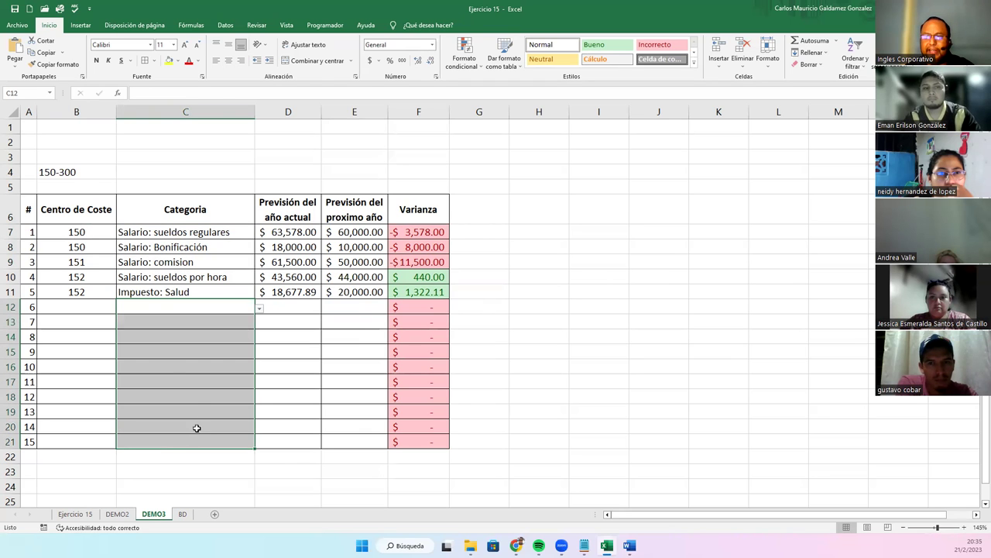
pyautogui.click(249, 307)
pyautogui.moveTo(287, 309)
pyautogui.mouseDown()
pyautogui.moveTo(343, 319)
pyautogui.moveTo(341, 440)
pyautogui.moveTo(348, 425)
pyautogui.mouseUp()
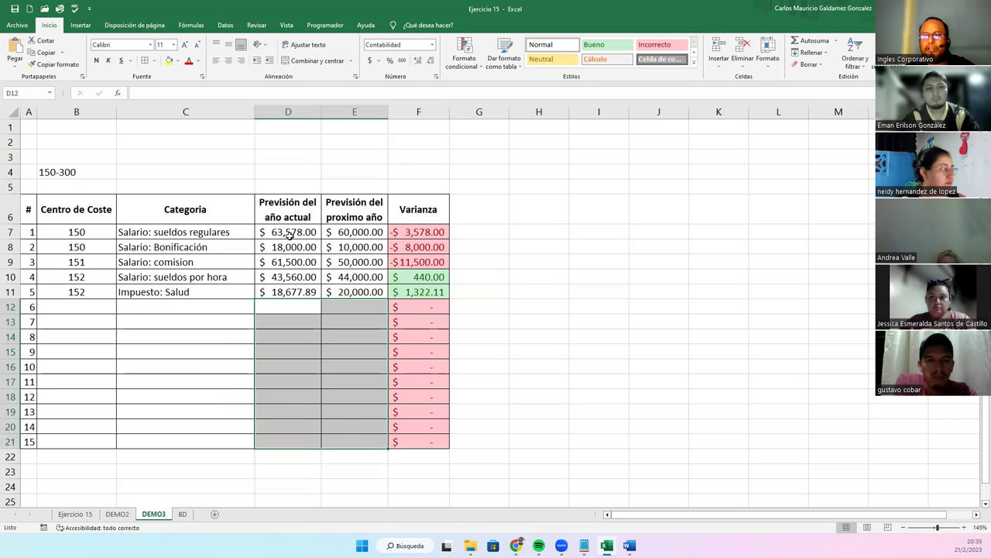
pyautogui.click(338, 306)
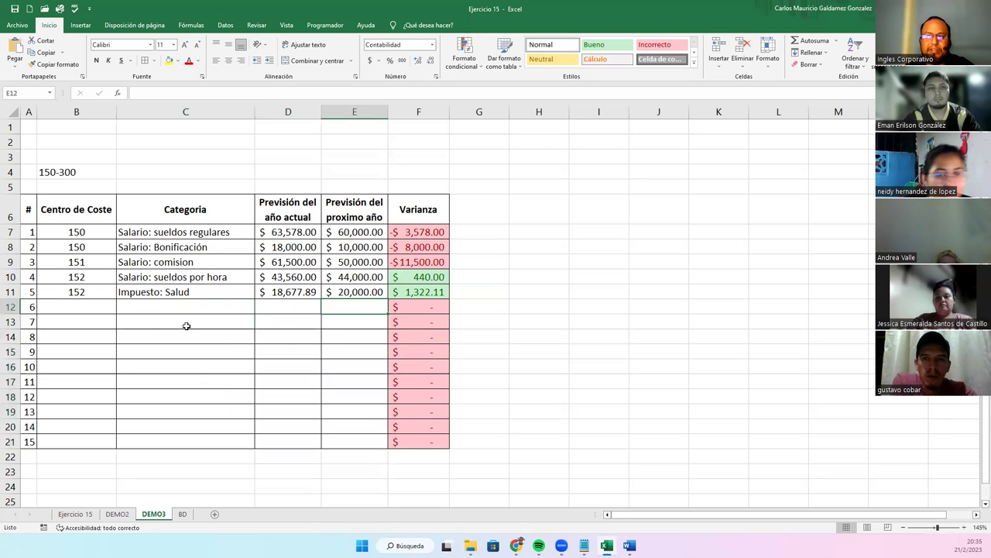
pyautogui.click(79, 308)
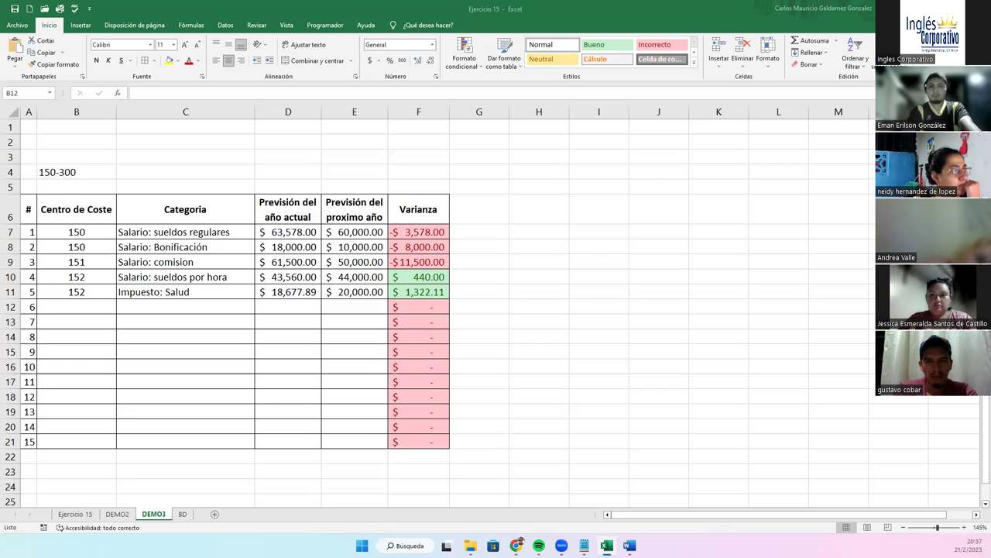
pyautogui.click(83, 304)
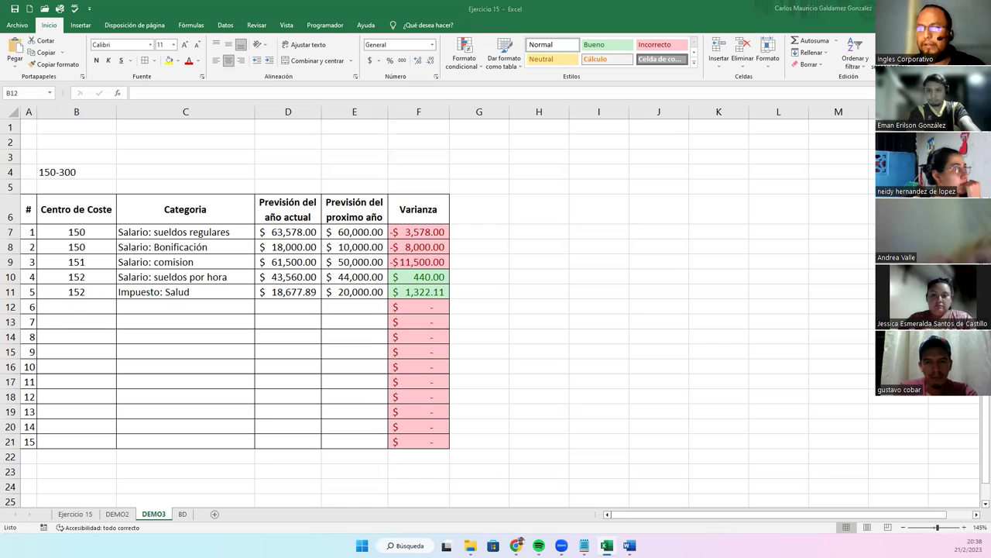
# - Enter 153 in cell B12 and move on to C12
pyautogui.click(79, 309)
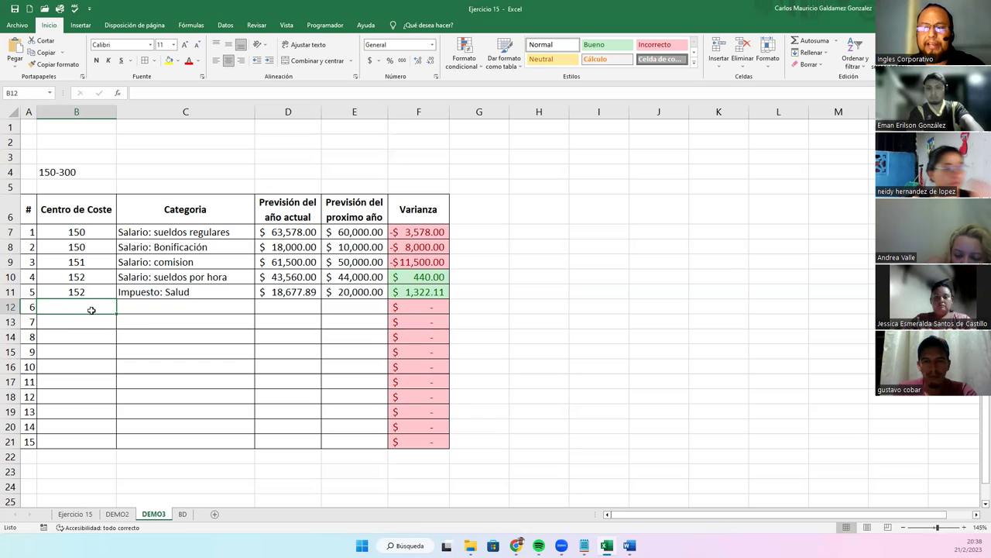
pyautogui.write('153')
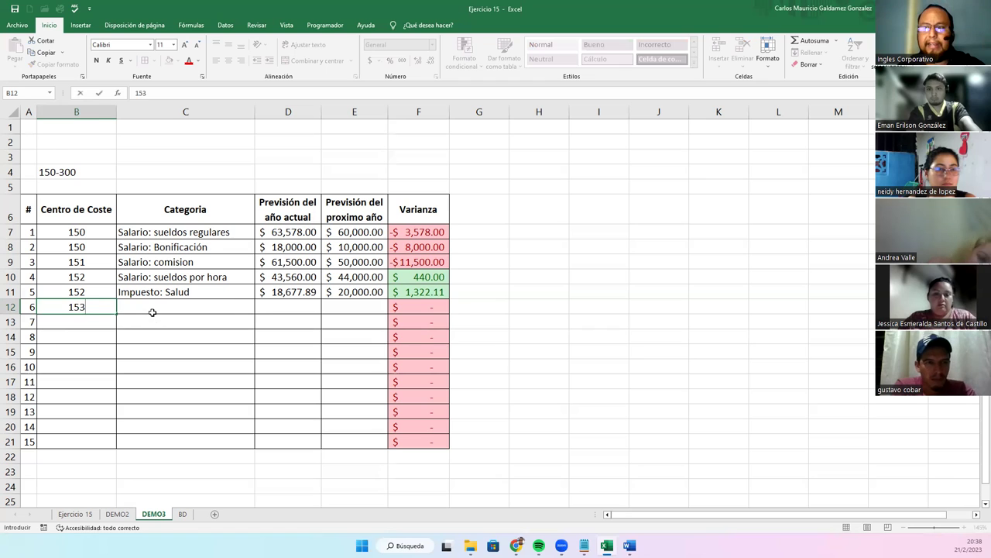
pyautogui.press('Tab')
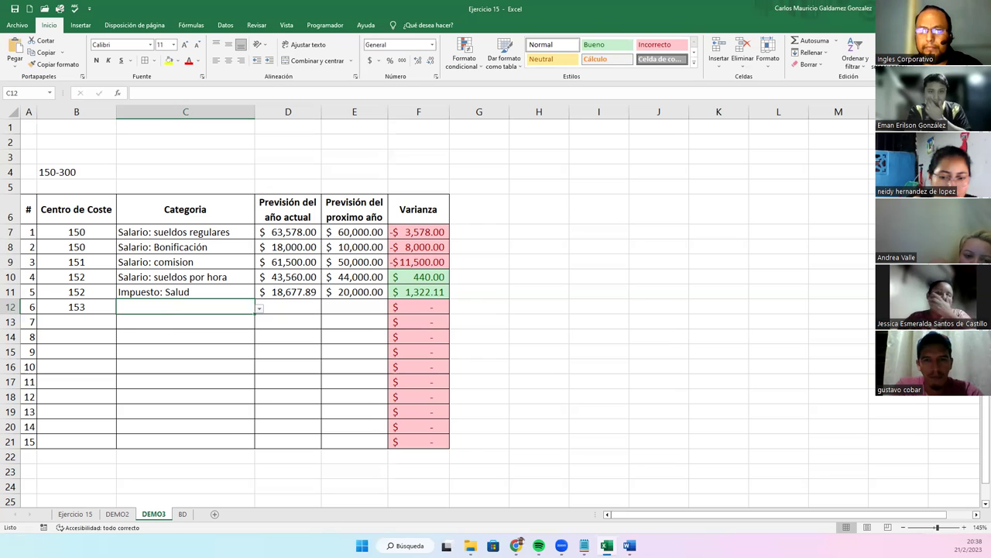
pyautogui.click(180, 514)
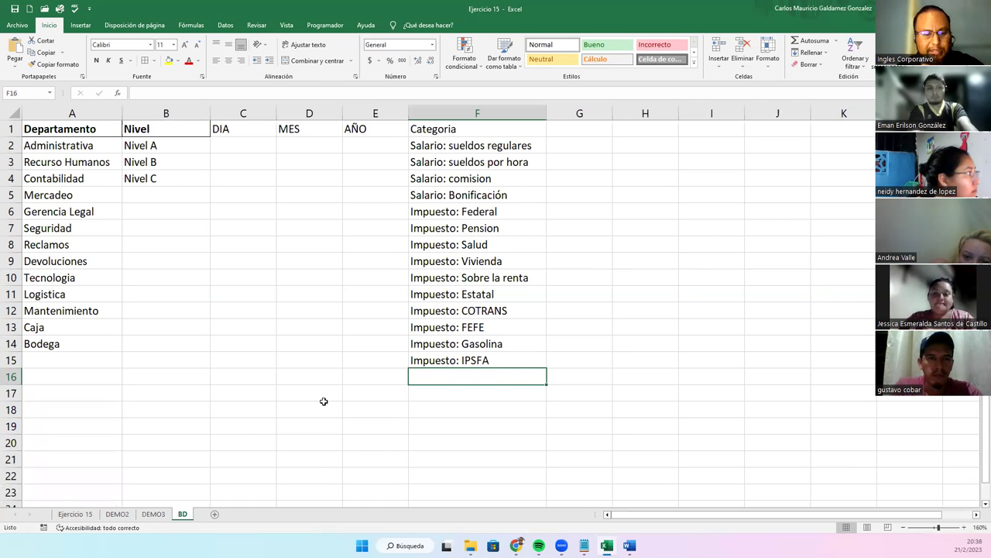
pyautogui.press('super+shift+s')
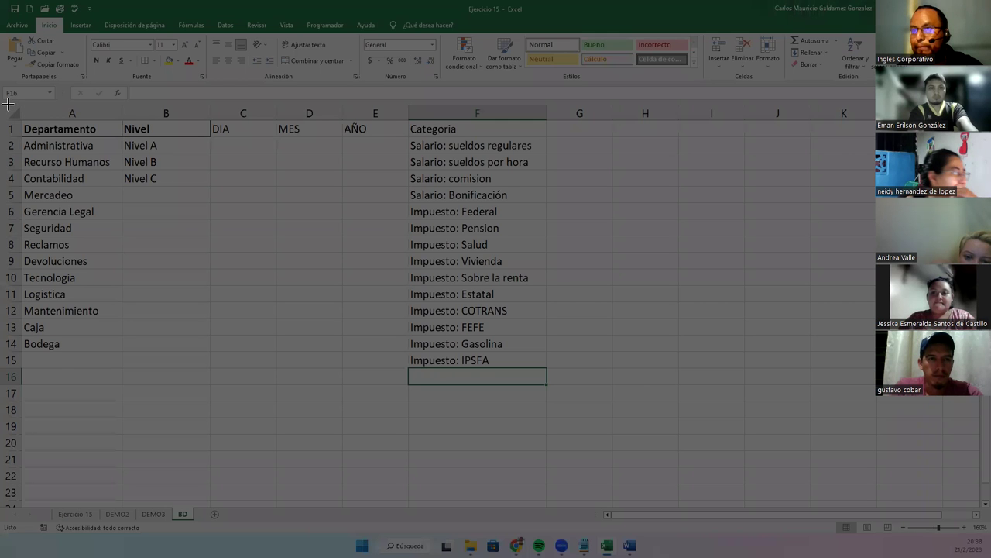
pyautogui.moveTo(8, 103); pyautogui.dragTo(559, 387)
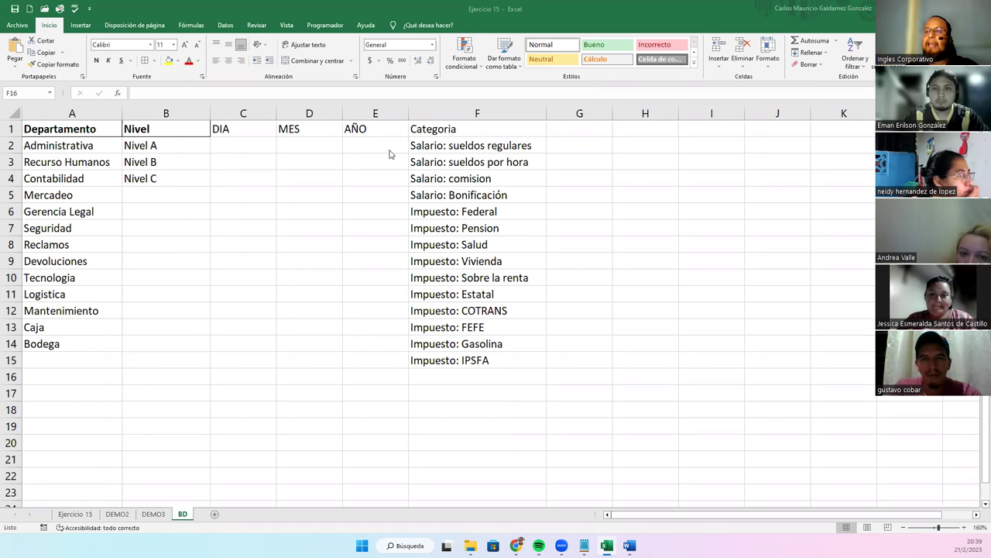
pyautogui.click(155, 515)
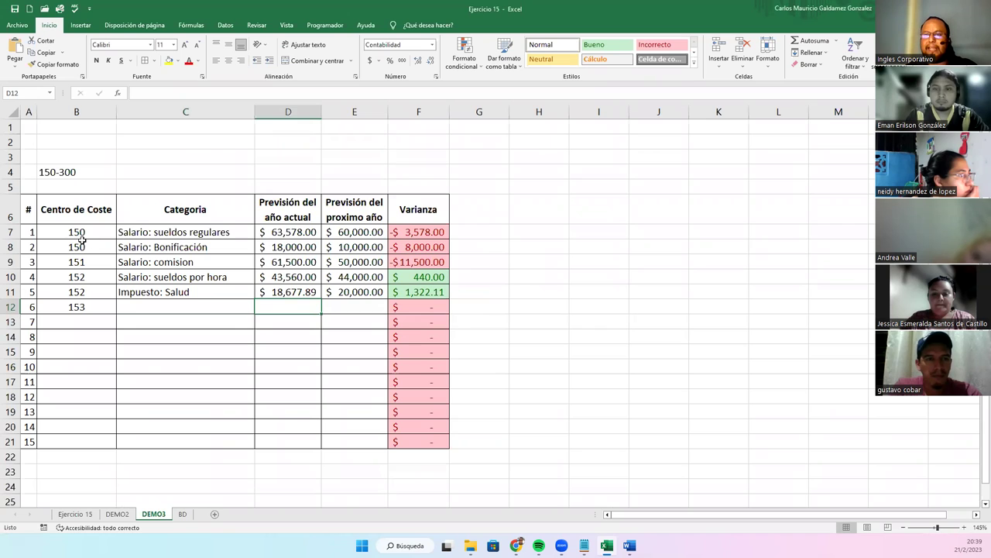
pyautogui.moveTo(80, 234); pyautogui.dragTo(186, 248)
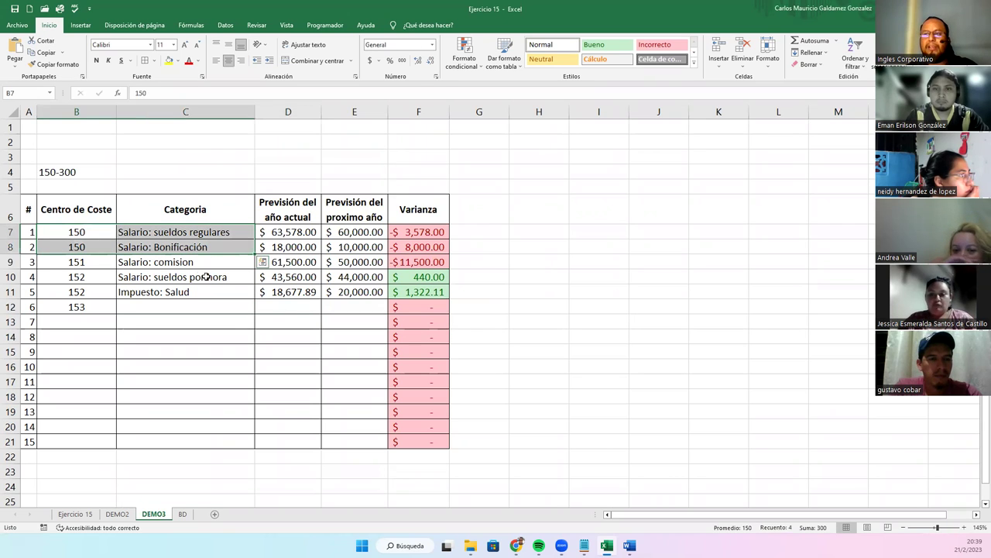
pyautogui.click(182, 247)
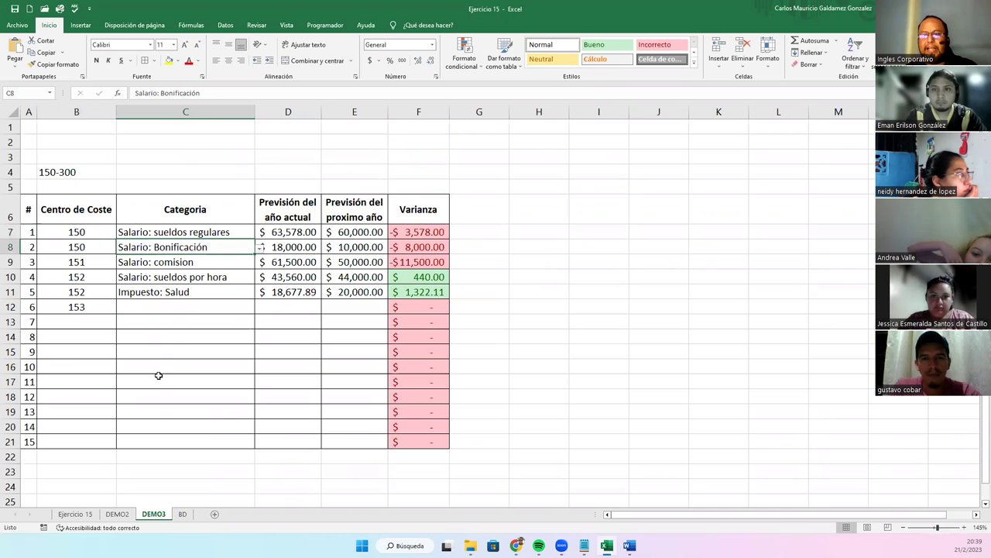
pyautogui.click(182, 514)
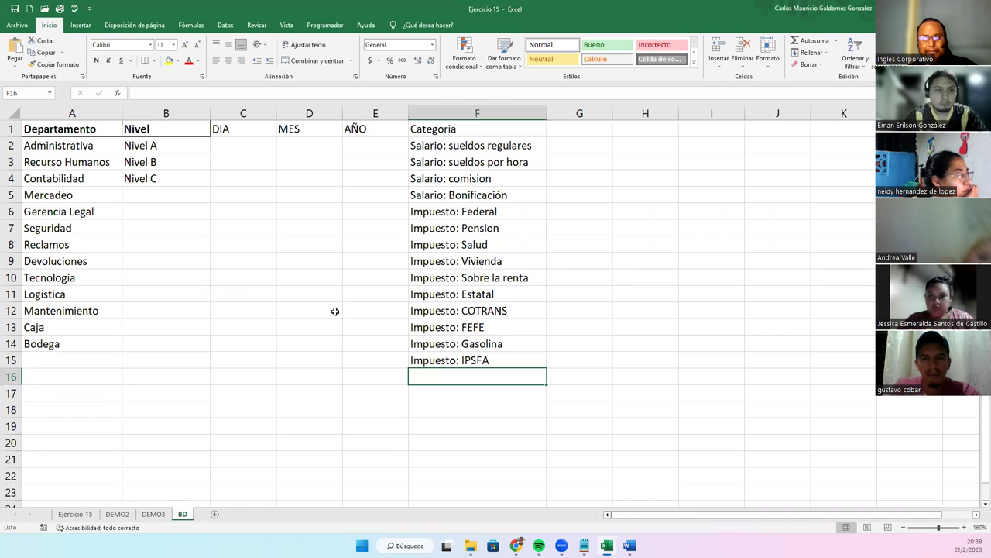
pyautogui.click(424, 147)
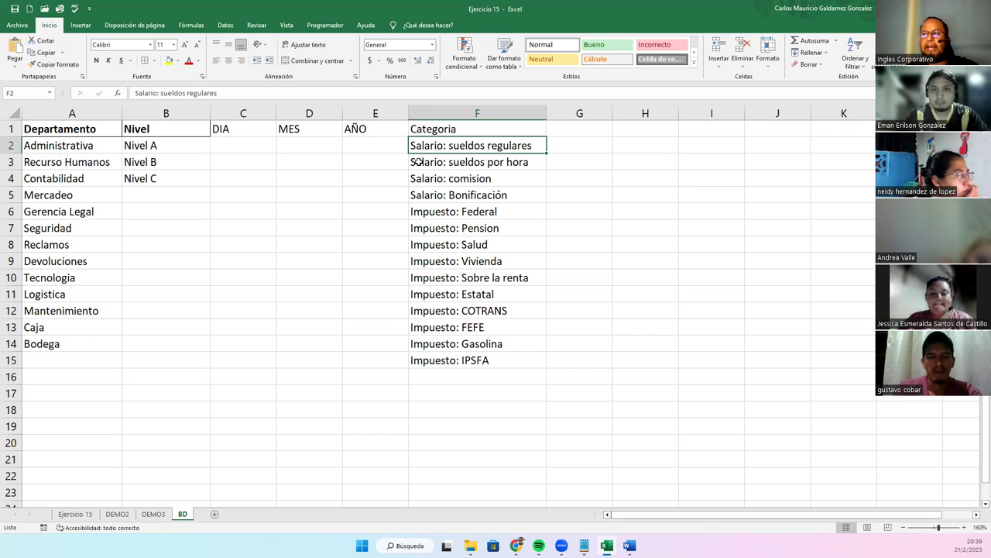
pyautogui.keyDown('ctrl'); pyautogui.click(418, 162); pyautogui.keyUp('ctrl')
pyautogui.keyDown('ctrl'); pyautogui.click(415, 181); pyautogui.keyUp('ctrl')
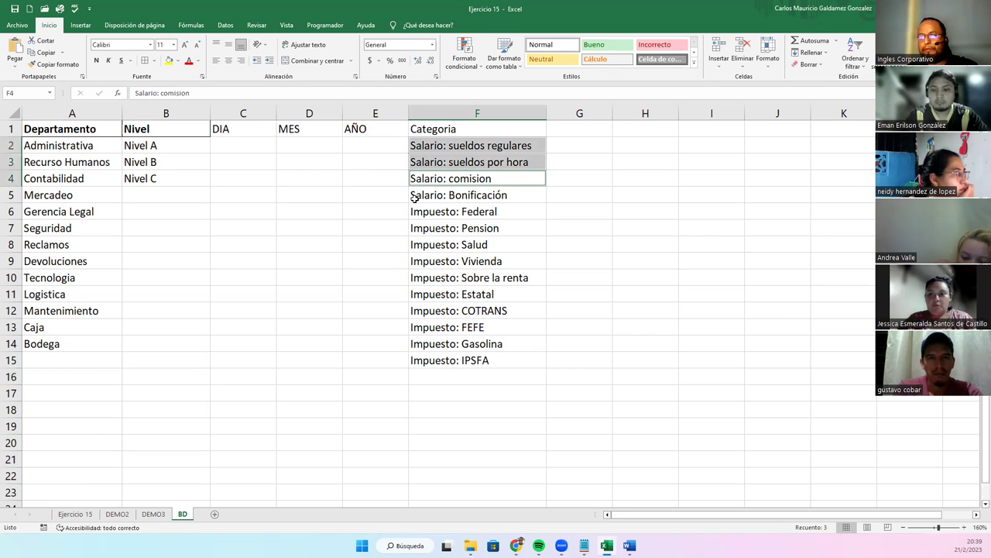
pyautogui.keyDown('ctrl'); pyautogui.click(415, 198); pyautogui.keyUp('ctrl')
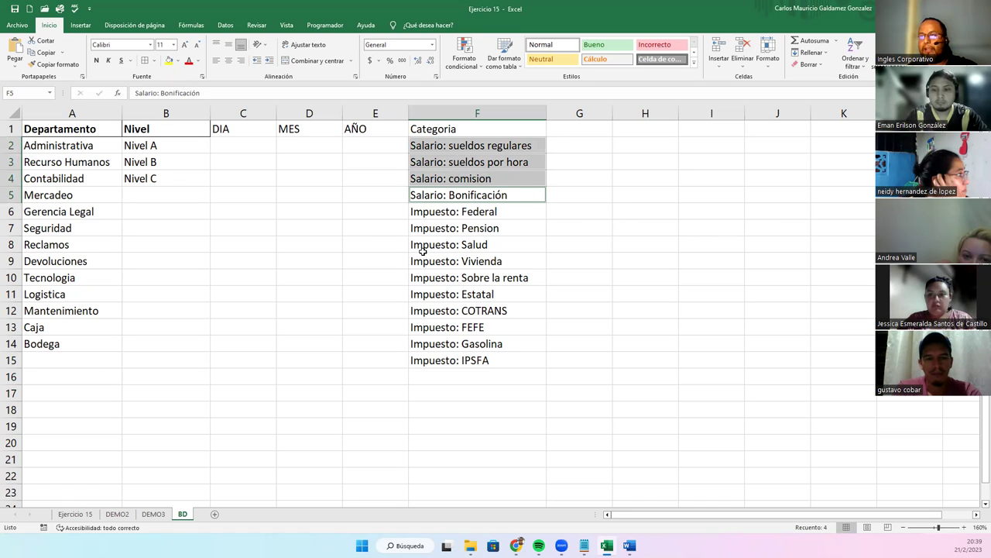
pyautogui.keyDown('ctrl'); pyautogui.click(419, 244); pyautogui.keyUp('ctrl')
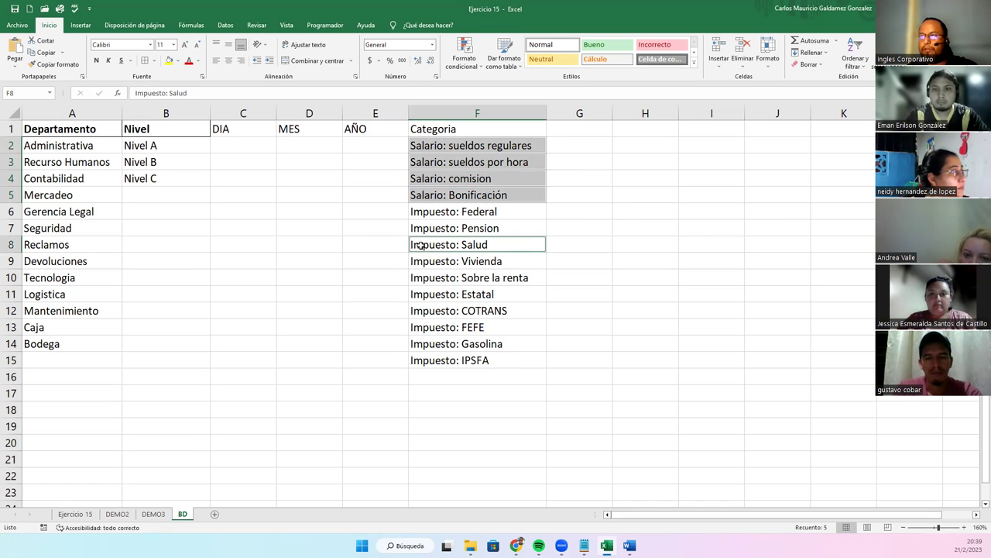
pyautogui.keyDown('ctrl'); pyautogui.click(417, 281); pyautogui.keyUp('ctrl')
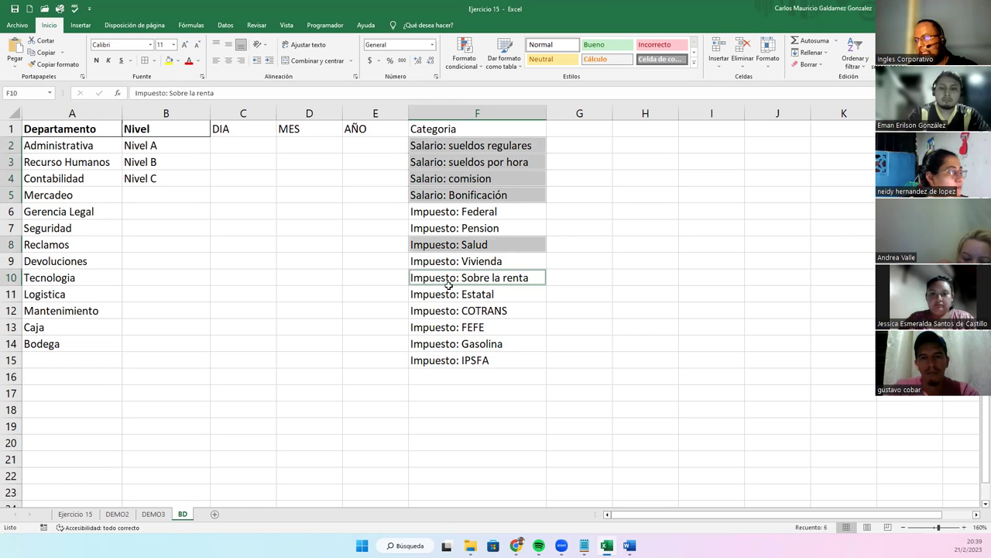
pyautogui.keyDown('ctrl'); pyautogui.click(431, 232); pyautogui.keyUp('ctrl')
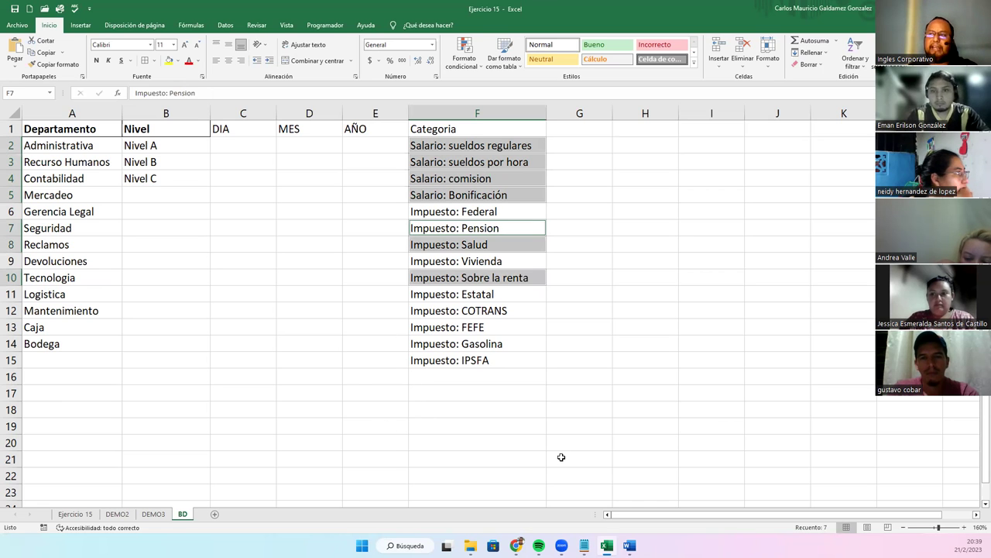
# - Back on DEMO3, change B12 to 150 and choose Salario: comision in C12
pyautogui.click(153, 514)
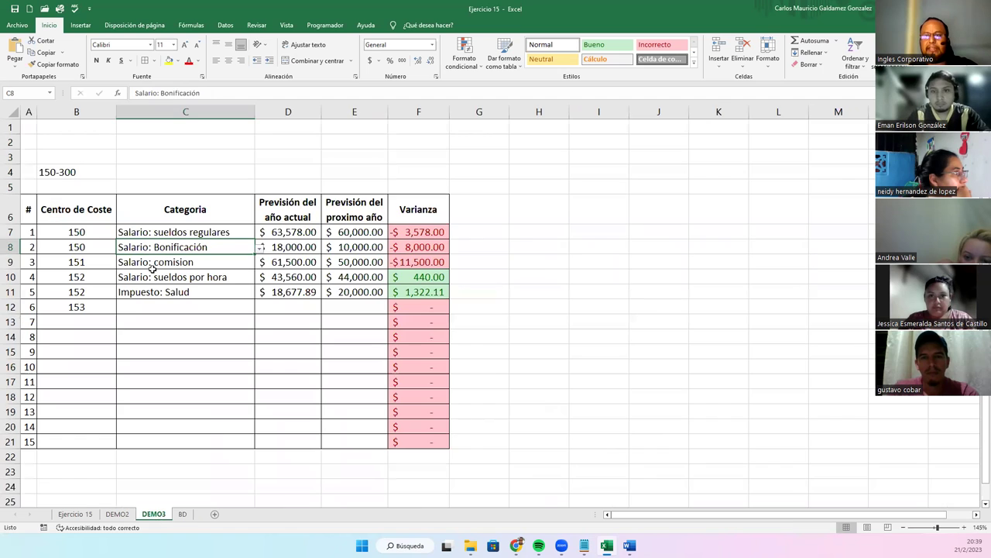
pyautogui.click(75, 233)
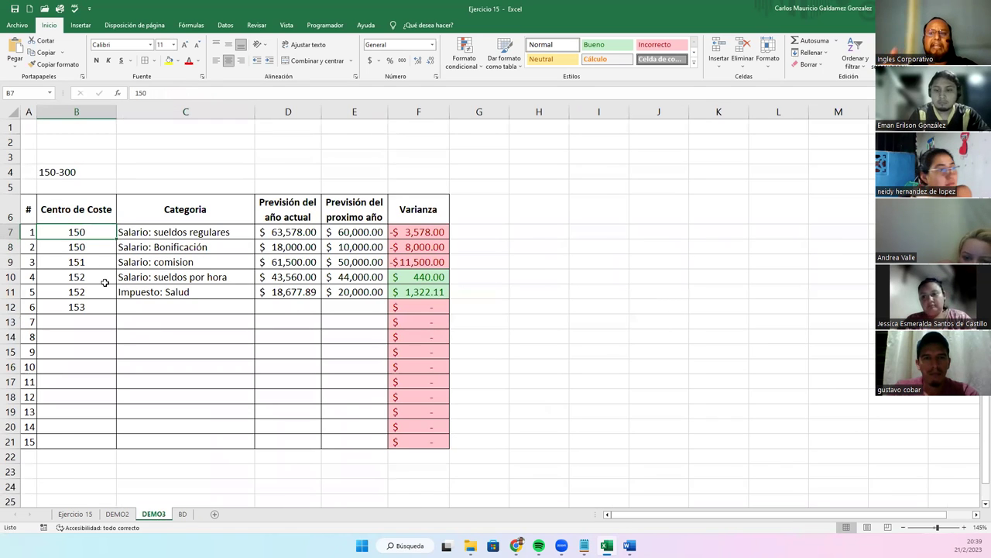
pyautogui.press('Right')
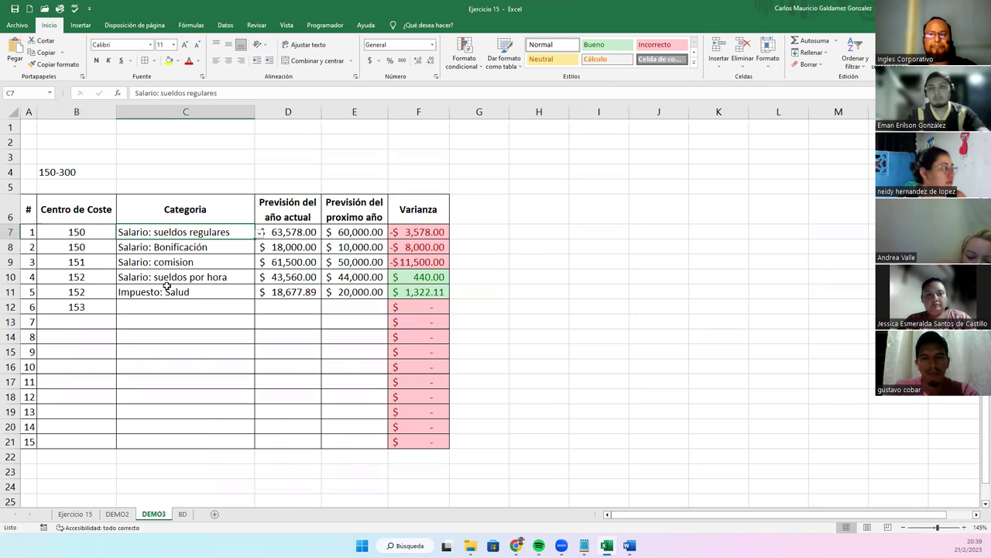
pyautogui.click(90, 317)
pyautogui.click(92, 308)
pyautogui.write('15')
pyautogui.press('Tab')
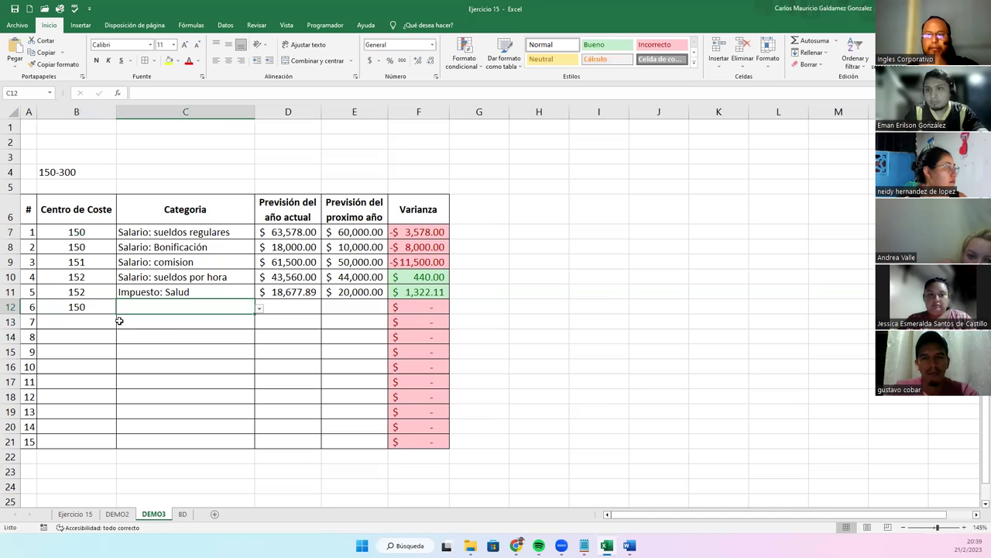
pyautogui.click(259, 309)
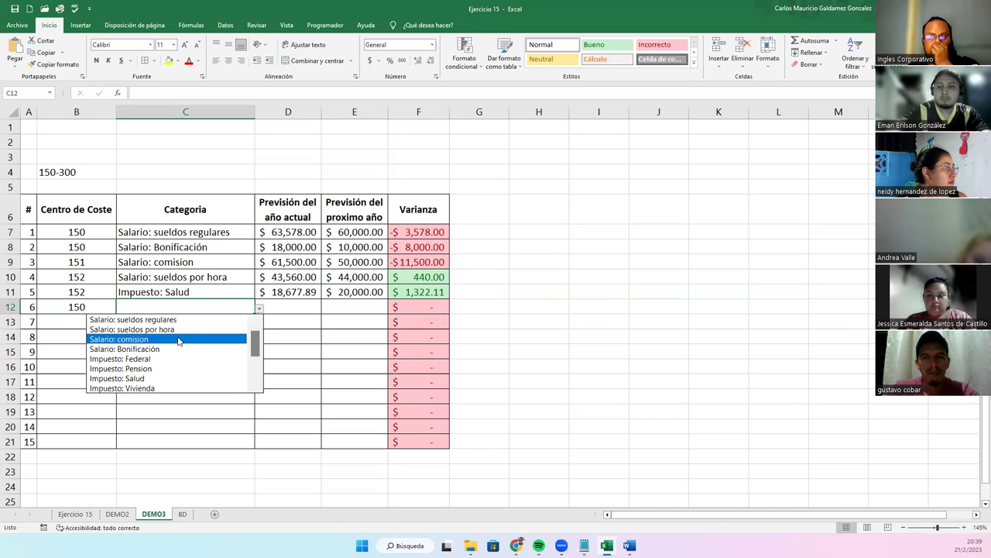
pyautogui.click(177, 341)
# - Enter row 12 forecasts of 8,000.00 and 7,500.00
pyautogui.click(285, 314)
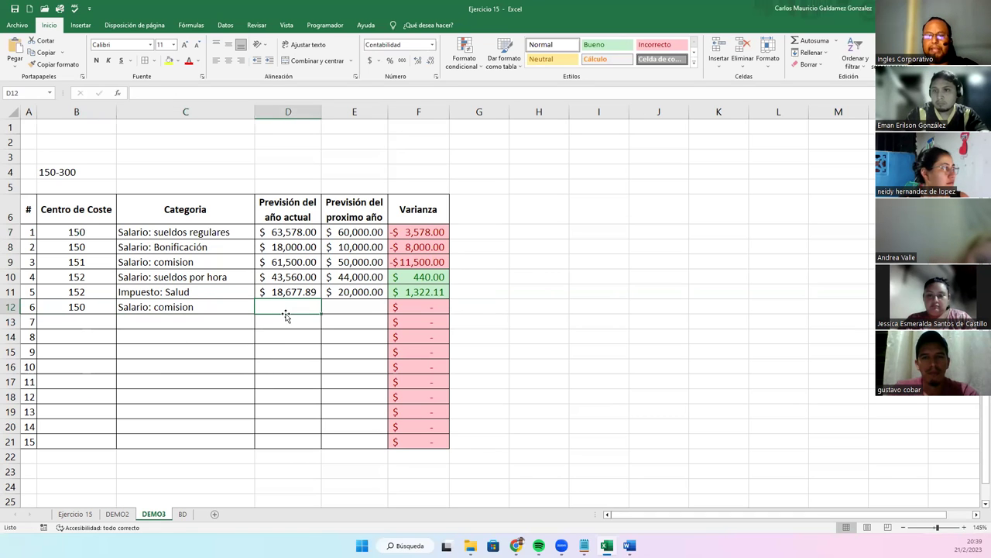
pyautogui.write('80000')
pyautogui.press('Tab')
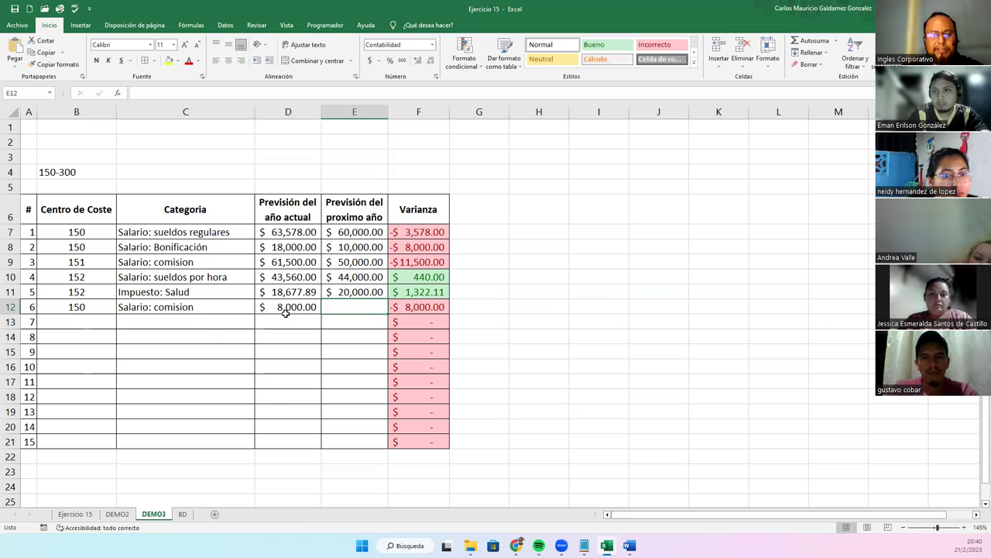
pyautogui.write('7500')
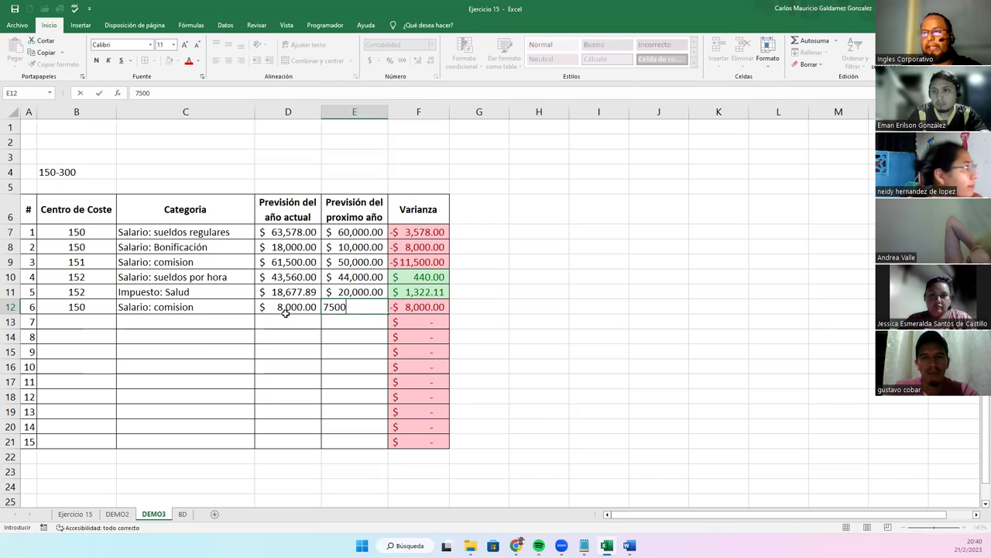
pyautogui.click(286, 312)
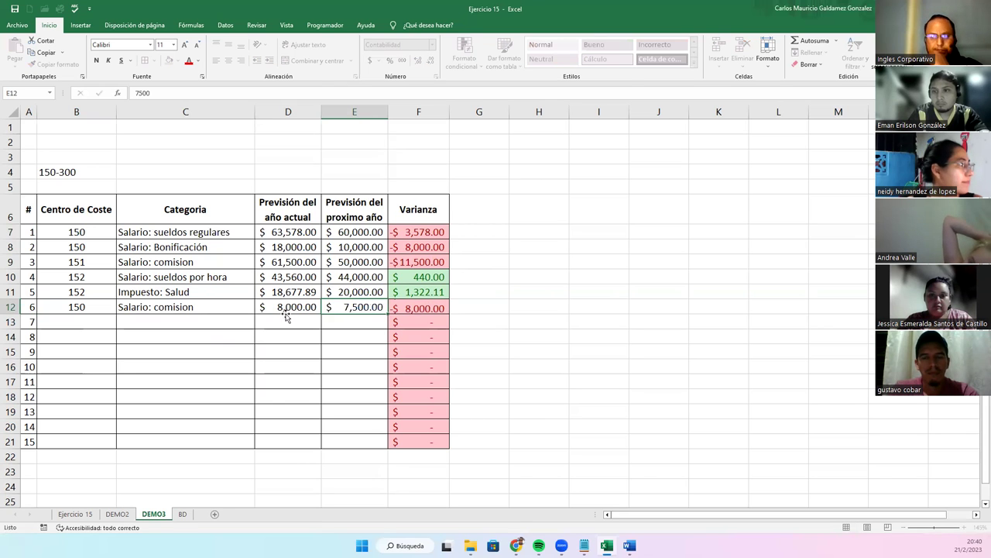
# - Put 150 in B13 and pick Impuesto: Pension, Impuesto: Salud, Impuesto: Sobre la renta for rows 13–15
pyautogui.click(70, 320)
pyautogui.write('150')
pyautogui.click(181, 325)
pyautogui.click(261, 324)
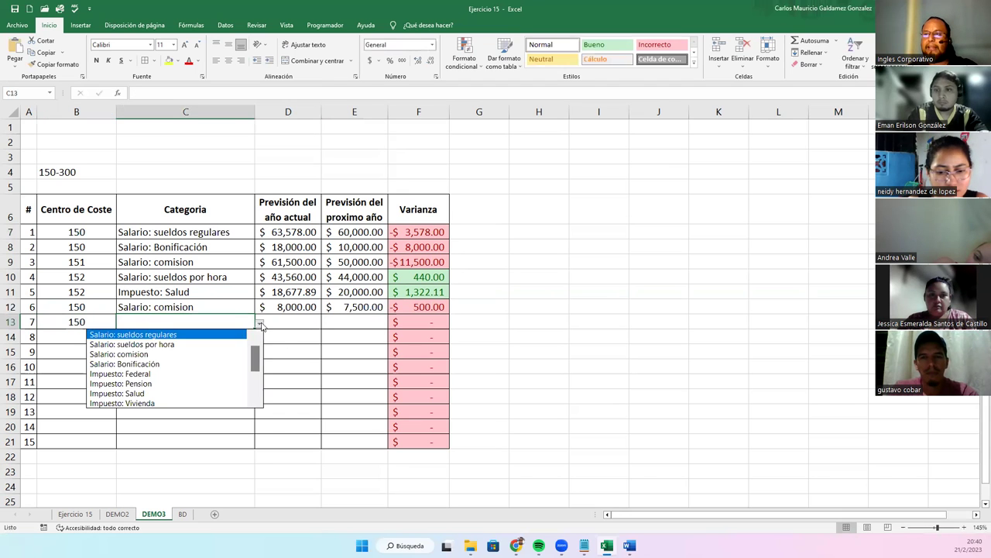
pyautogui.click(168, 383)
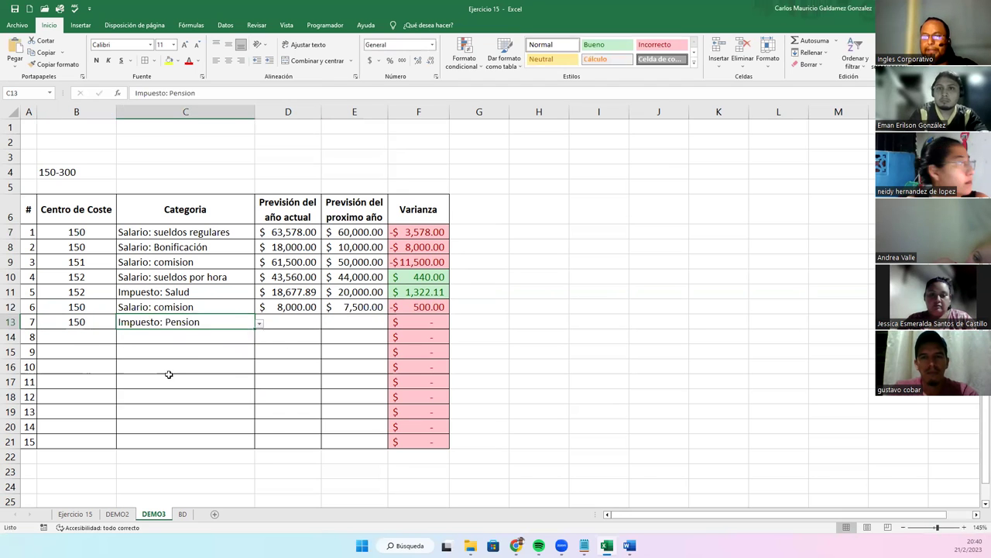
pyautogui.click(221, 335)
pyautogui.click(259, 338)
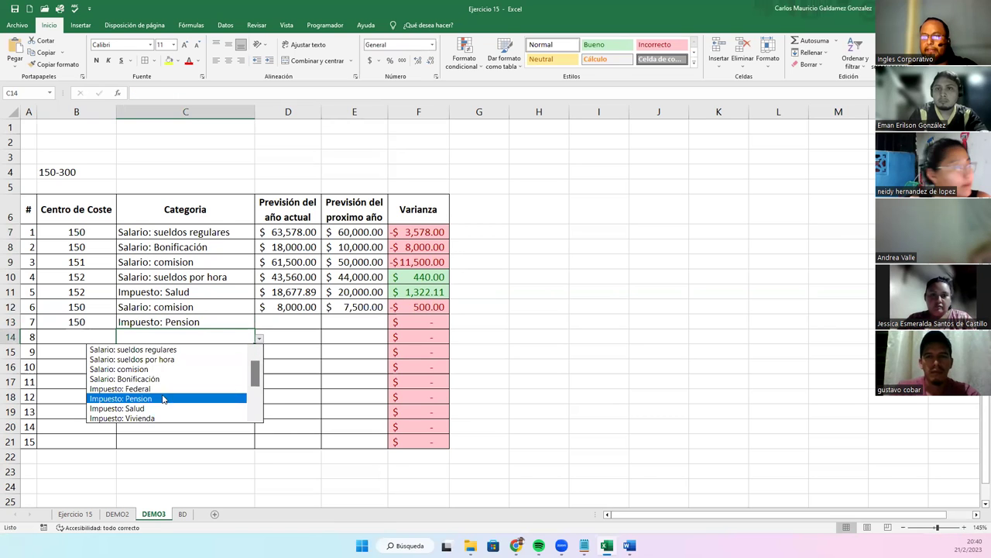
pyautogui.click(156, 407)
pyautogui.click(231, 353)
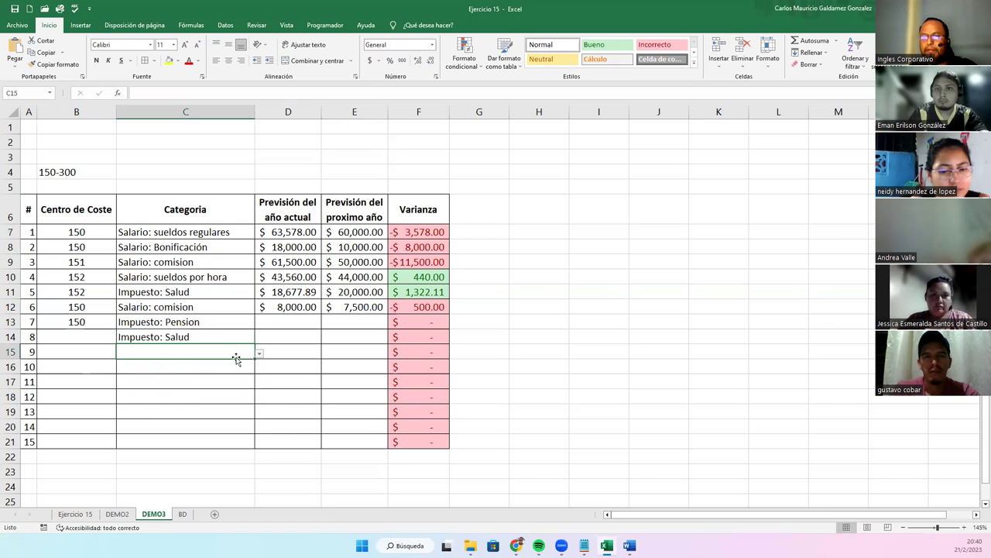
pyautogui.click(259, 353)
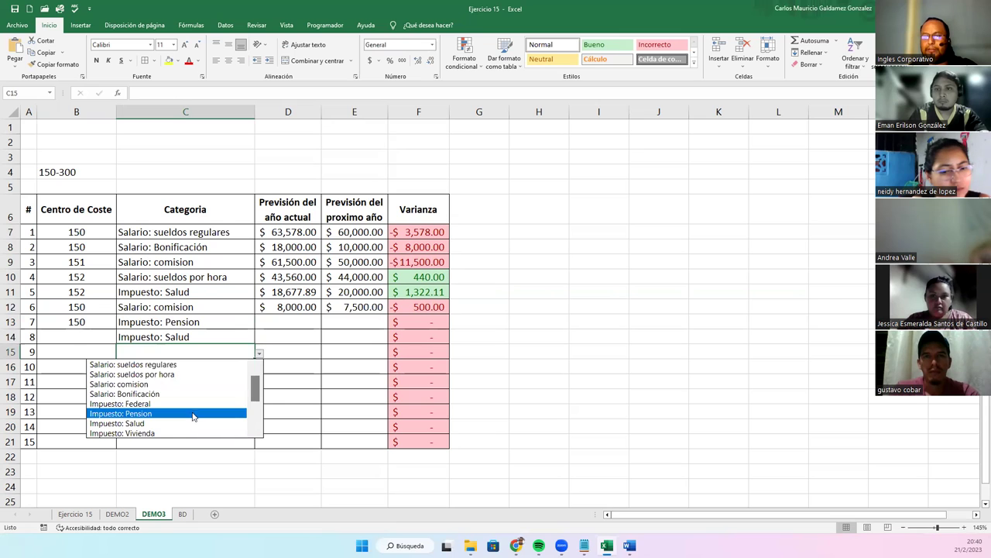
pyautogui.scroll(-3, 255, 389)
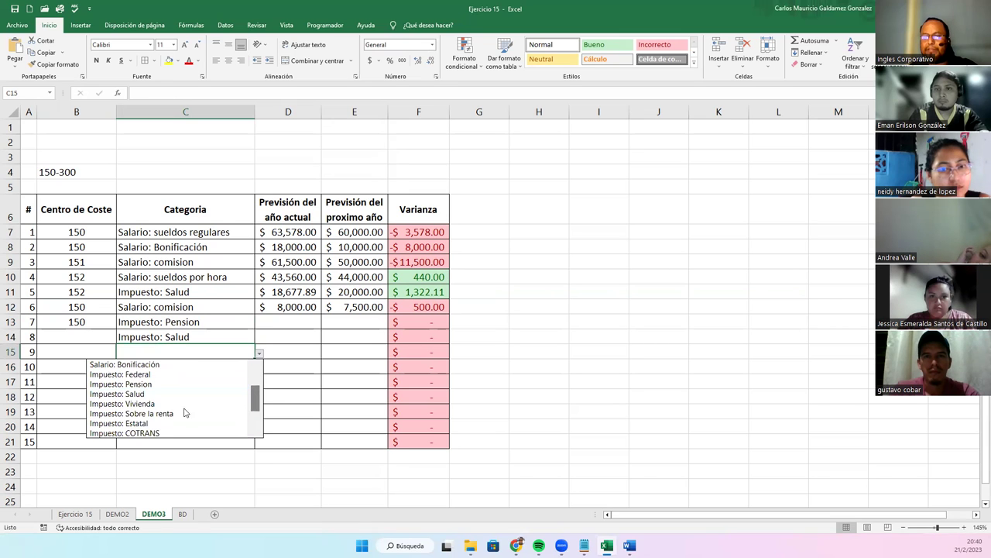
pyautogui.click(178, 411)
# - Copy cost centre 150 from B13 down to B15
pyautogui.click(78, 321)
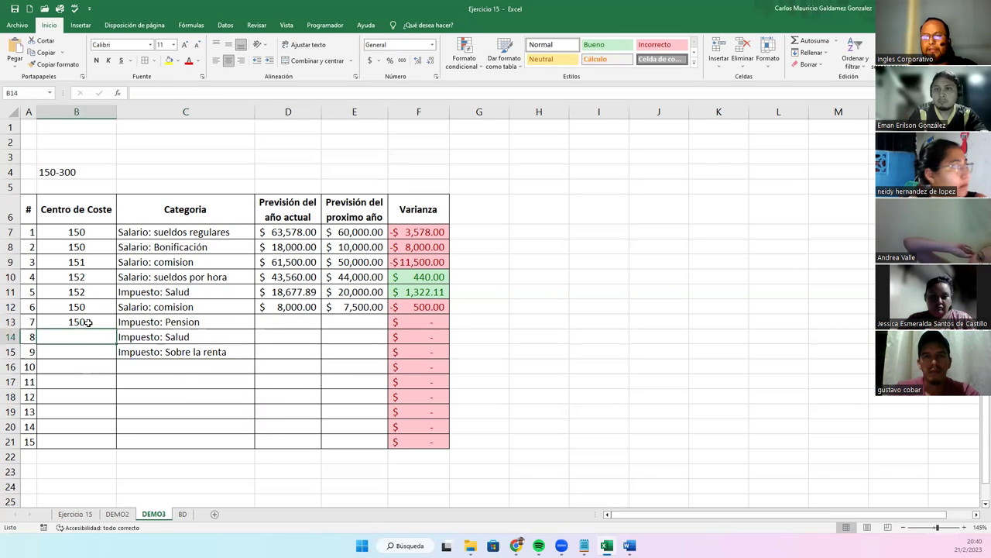
pyautogui.moveTo(116, 328); pyautogui.dragTo(114, 353)
pyautogui.click(277, 325)
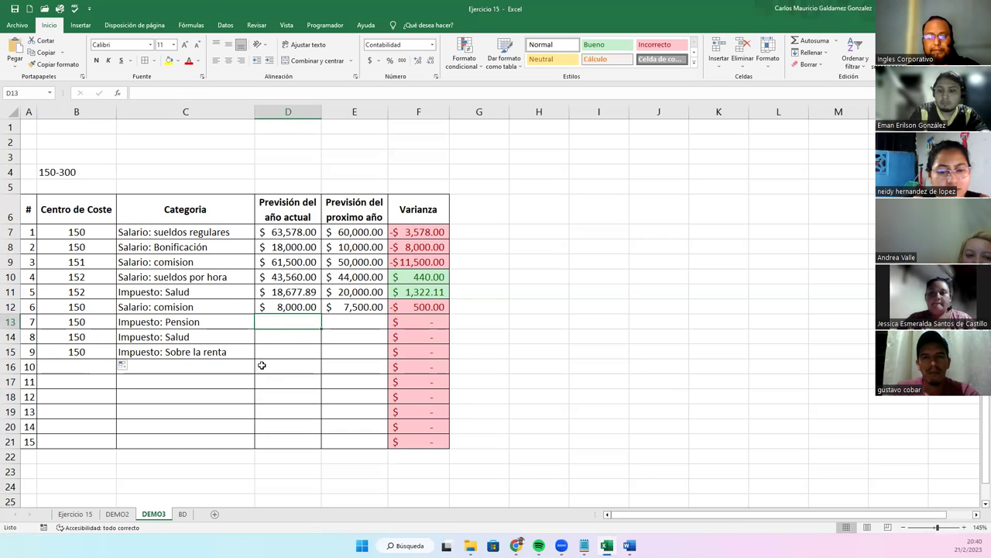
# - In row 13, replace an =D7*3% formula with 1,907.24 and enter 2,000 for next year
pyautogui.write('=')
pyautogui.press('Up')
pyautogui.press('Up')
pyautogui.press('Up')
pyautogui.press('Up')
pyautogui.press('Up')
pyautogui.press('Up')
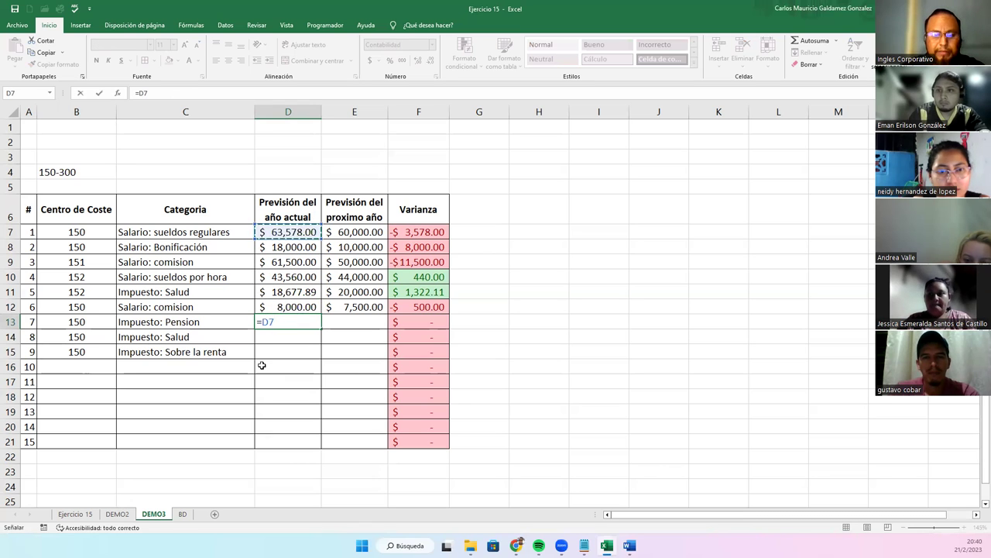
pyautogui.write('*3%')
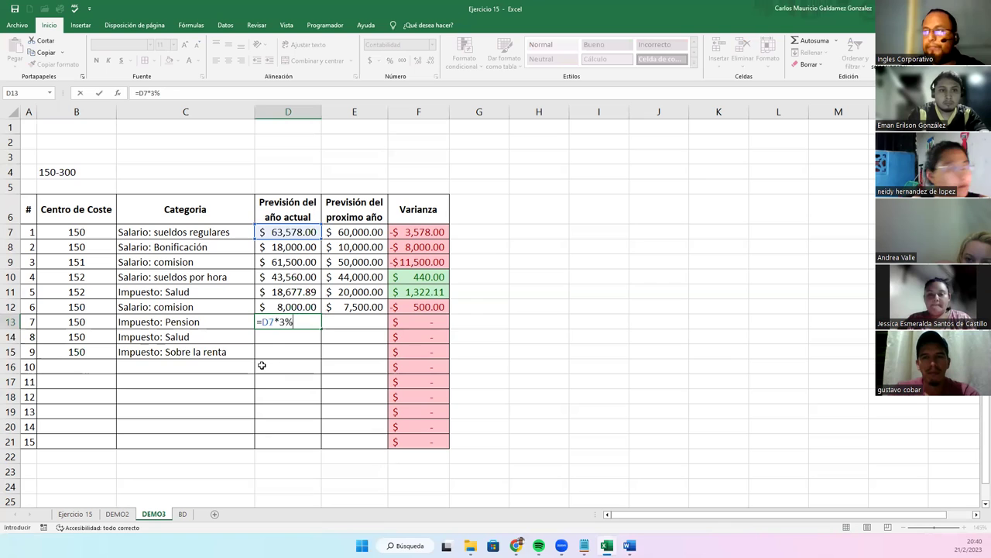
pyautogui.hotkey('ctrl', 'Return')
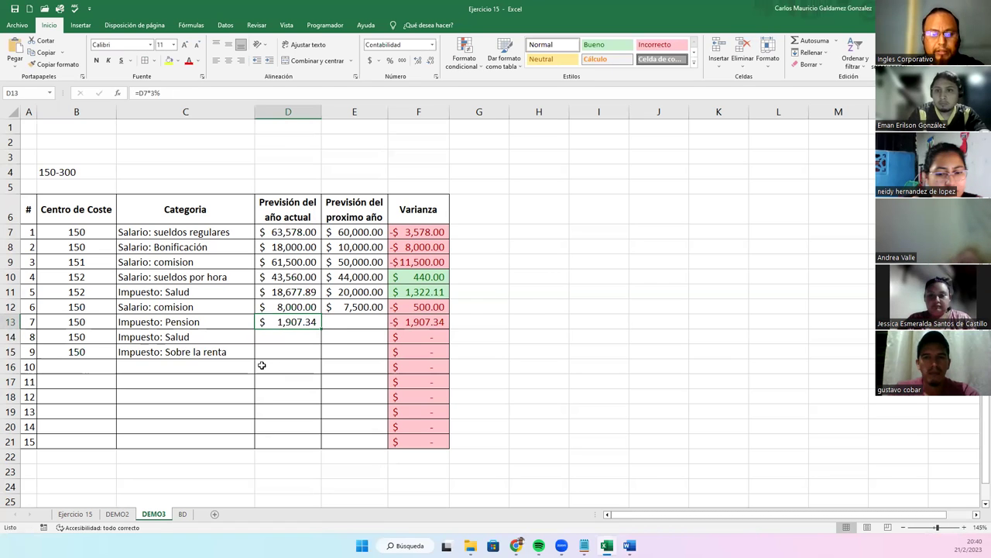
pyautogui.write('1907.24')
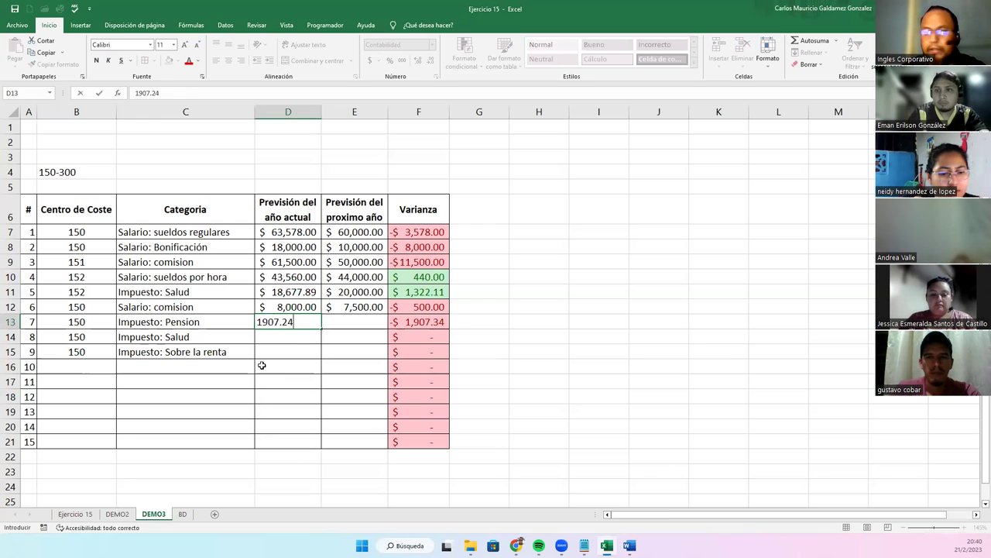
pyautogui.press('Tab')
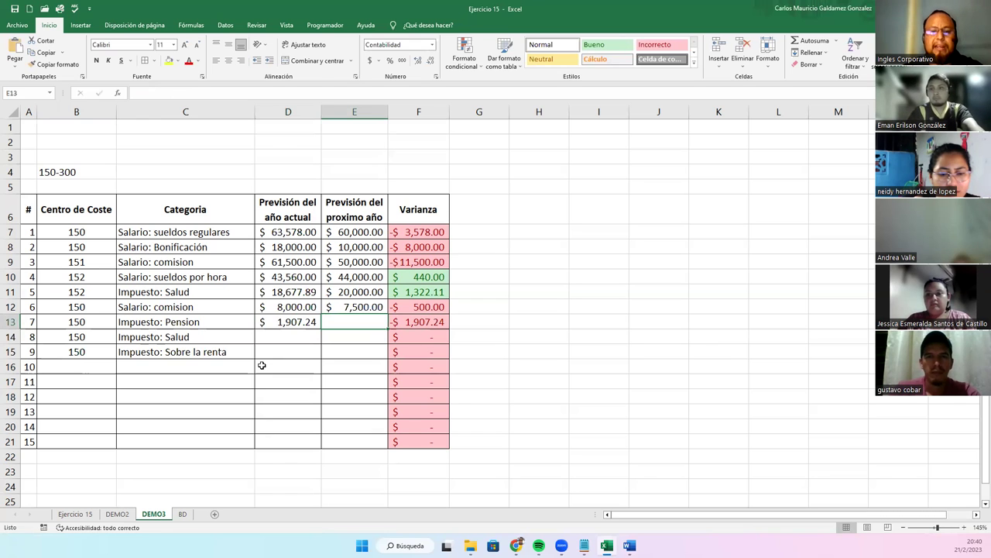
pyautogui.write('200')
pyautogui.press('Return')
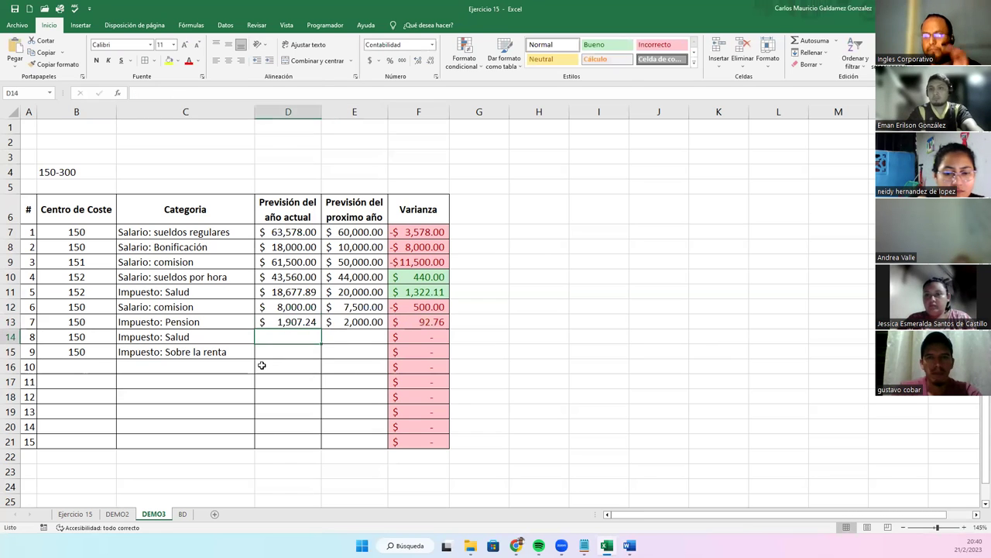
pyautogui.click(410, 320)
# - Style the Pension variance Bueno and fill Salud's current forecast D14 with 1,907.24
pyautogui.click(594, 44)
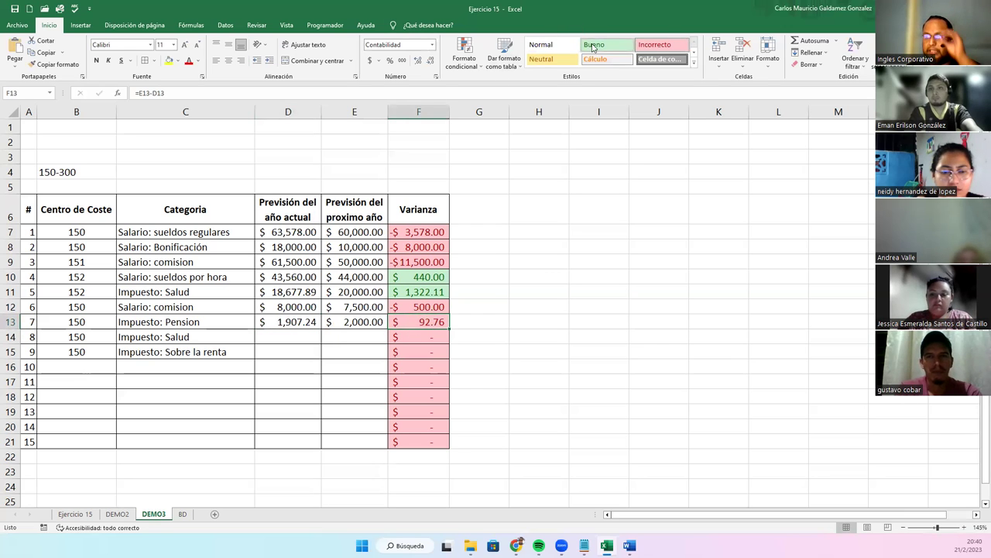
pyautogui.click(277, 341)
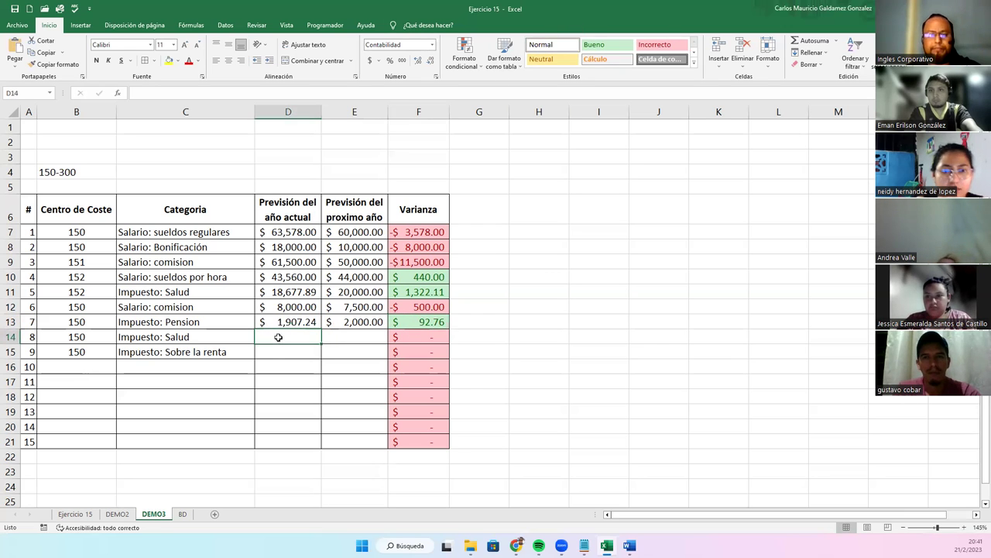
pyautogui.write('=')
pyautogui.press('Up')
pyautogui.press('Up')
pyautogui.press('Up')
pyautogui.press('Up')
pyautogui.press('Up')
pyautogui.press('Up')
pyautogui.press('Up')
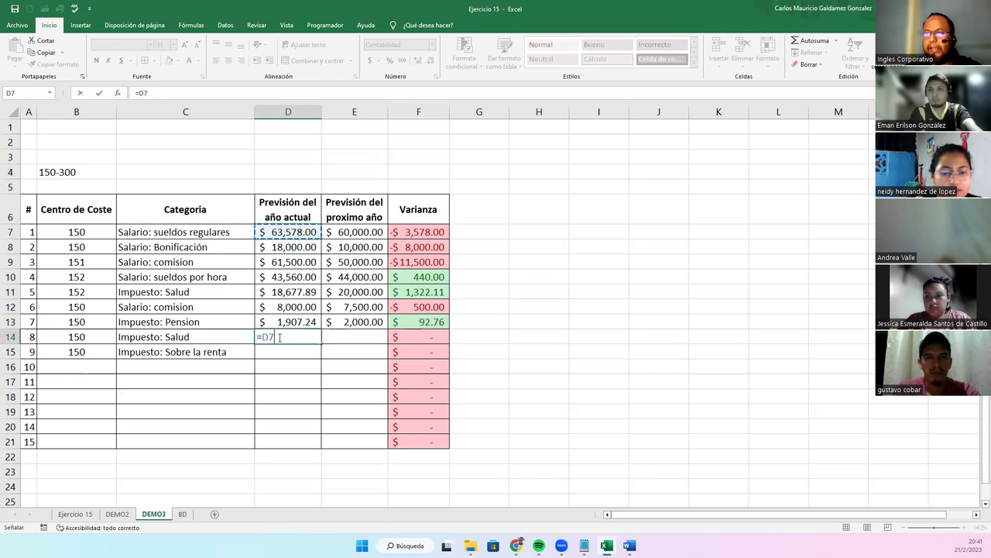
pyautogui.write('*')
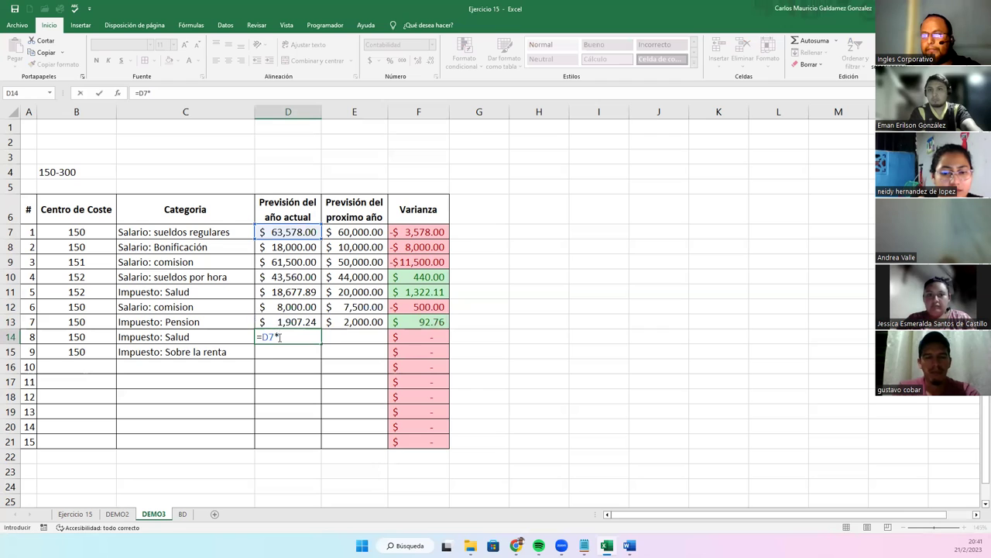
pyautogui.press('Return')
pyautogui.click(277, 337)
pyautogui.click(281, 321)
pyautogui.hotkey('ctrl', 'c')
pyautogui.press('Down')
pyautogui.hotkey('ctrl', 'v')
# - Set the Pension forecasts to 4,609.41 (7.25% of D7) and 5,000.00 next year
pyautogui.click(283, 322)
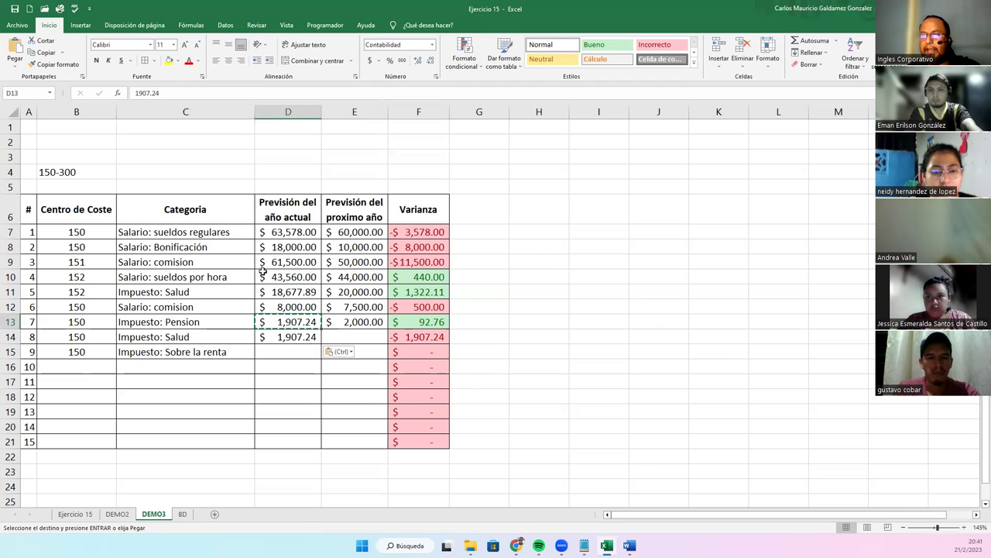
pyautogui.write('=')
pyautogui.press('Up')
pyautogui.press('Up')
pyautogui.press('Up')
pyautogui.press('Up')
pyautogui.press('Up')
pyautogui.press('Up')
pyautogui.write('*')
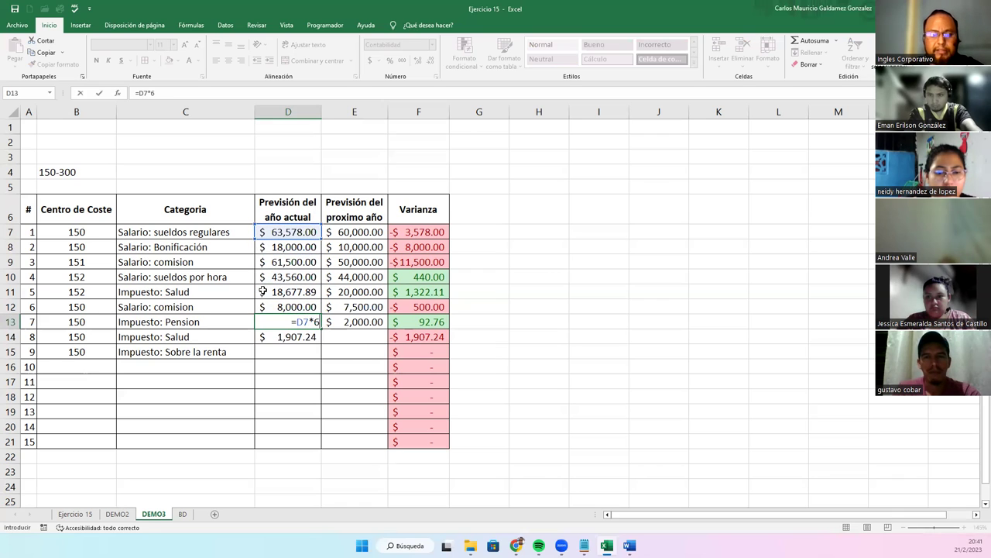
pyautogui.write('25%')
pyautogui.hotkey('ctrl', 'Return')
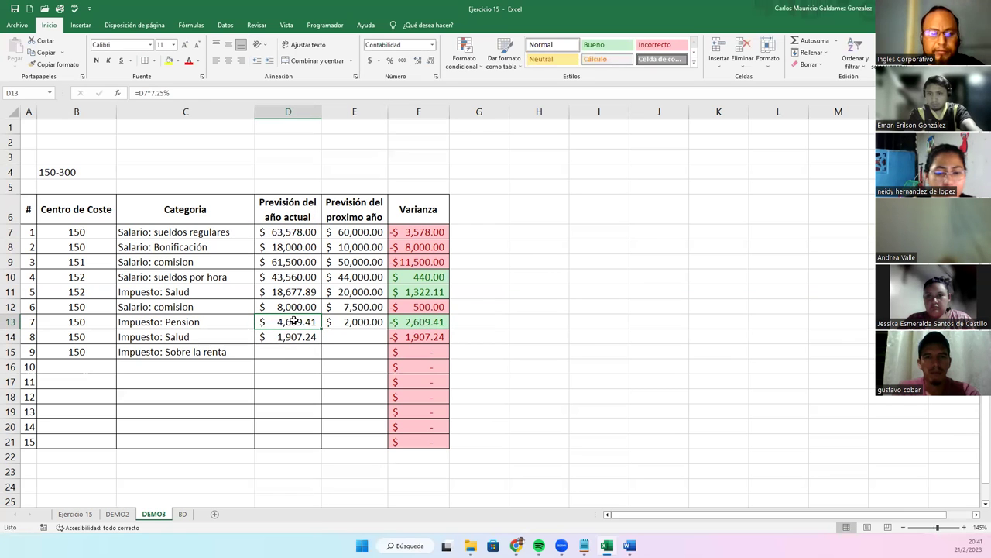
pyautogui.write('4609.41')
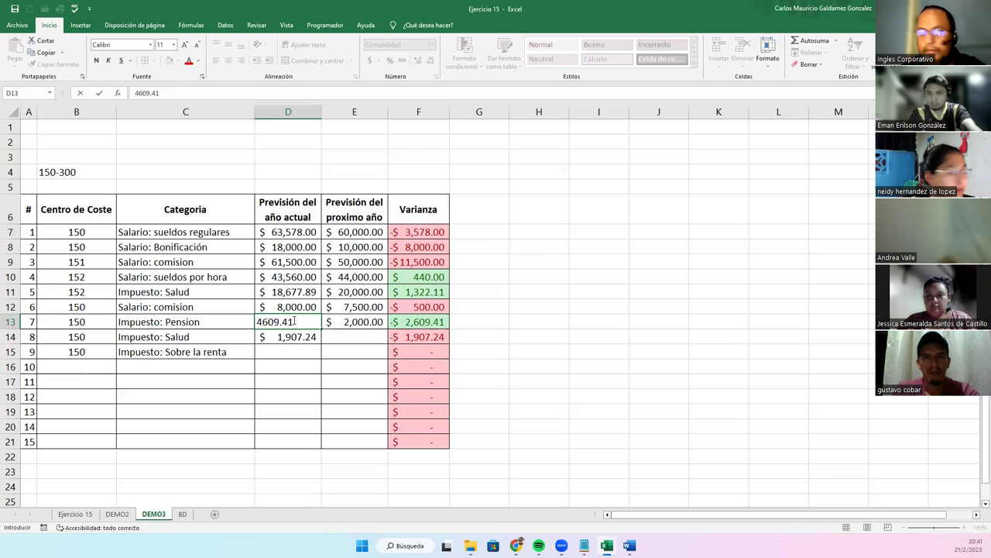
pyautogui.press('Tab')
pyautogui.write('500')
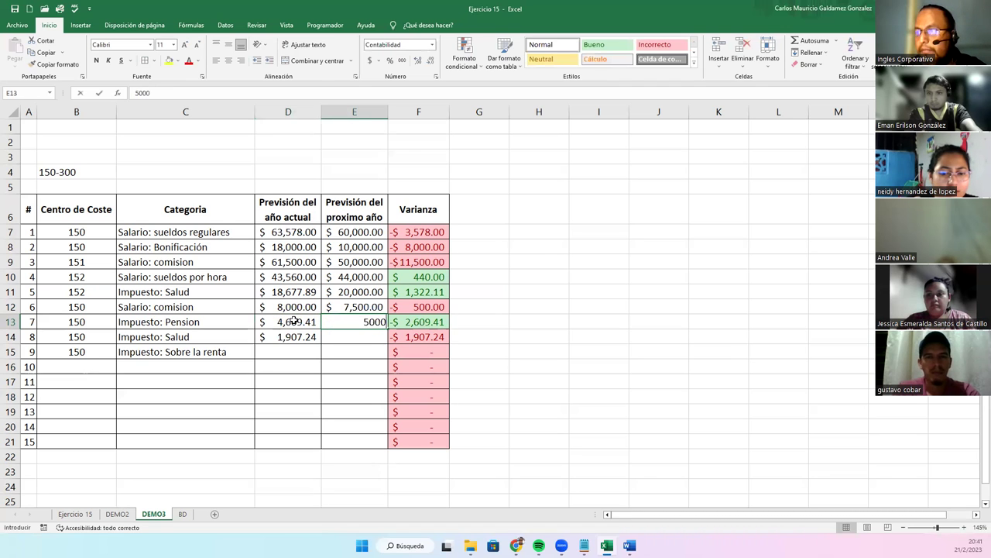
pyautogui.press('Return')
# - Enter 2,000.00 as next year's Salud forecast and give its variance the Bueno style
pyautogui.write('2000')
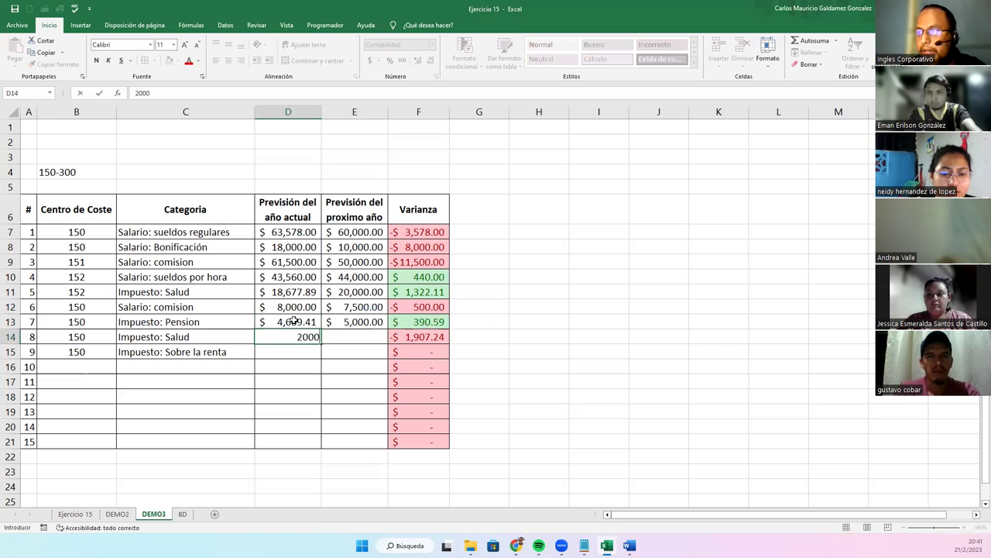
pyautogui.press('Return')
pyautogui.hotkey('ctrl', 'z')
pyautogui.click(344, 336)
pyautogui.write('2000')
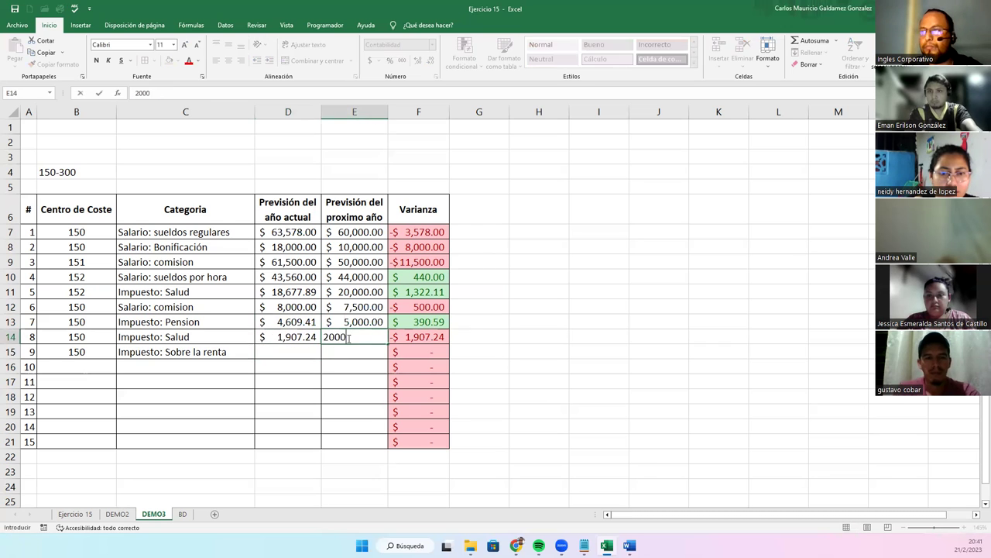
pyautogui.press('Tab')
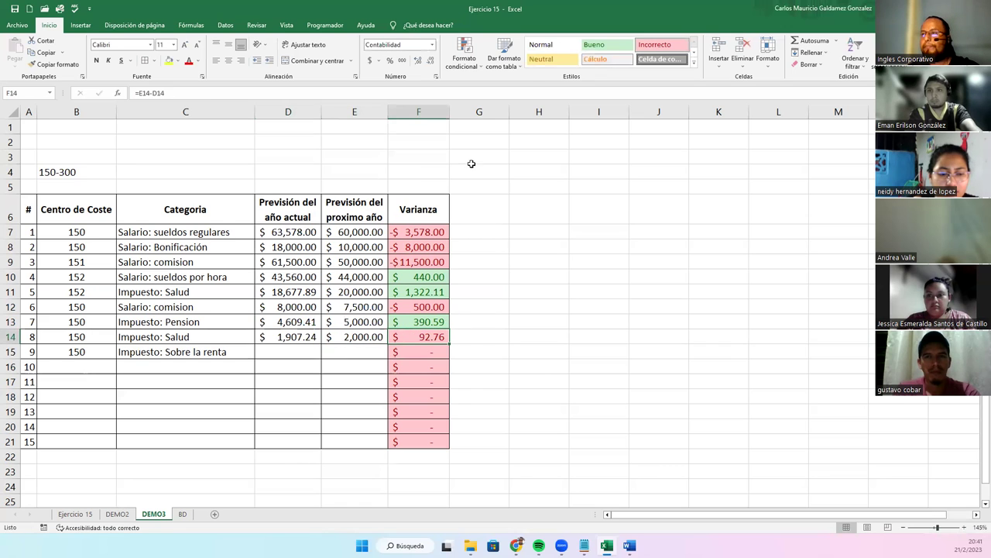
pyautogui.click(598, 48)
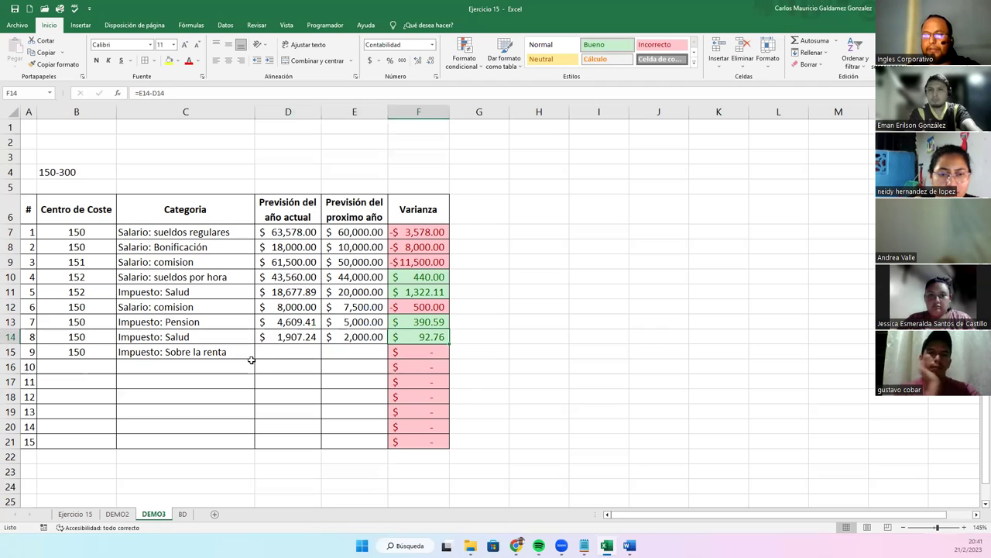
# - Set the Sobre la renta current forecast in D15 to 6,357.80 (10% of D7)
pyautogui.click(256, 353)
pyautogui.write('=')
pyautogui.press('Up')
pyautogui.press('Up')
pyautogui.press('Up')
pyautogui.press('Up')
pyautogui.press('Up')
pyautogui.press('Up')
pyautogui.press('Up')
pyautogui.press('Up')
pyautogui.write('*10%')
pyautogui.press('Return')
pyautogui.click(262, 350)
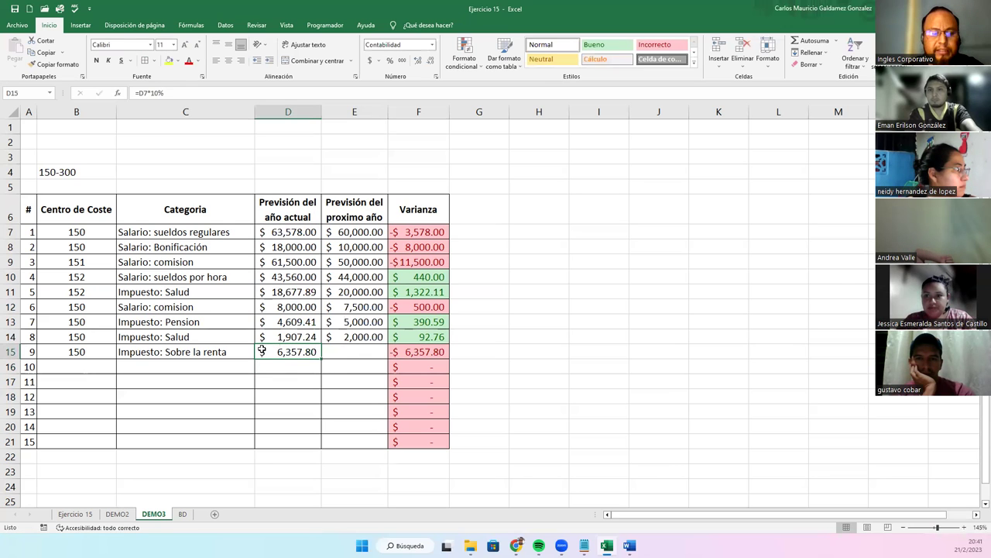
pyautogui.write('6358')
pyautogui.press('BackSpace')
pyautogui.write('7.')
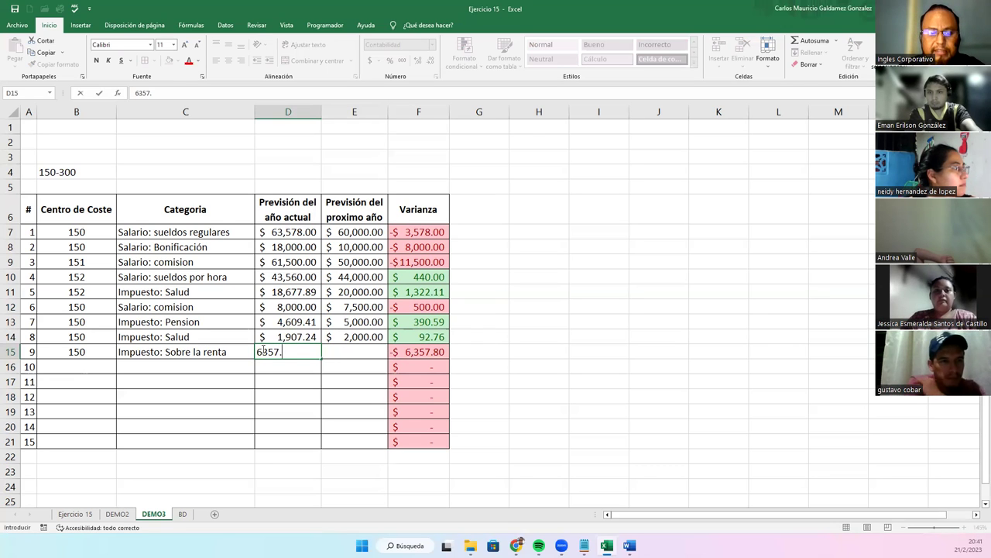
pyautogui.write('8')
pyautogui.press('Tab')
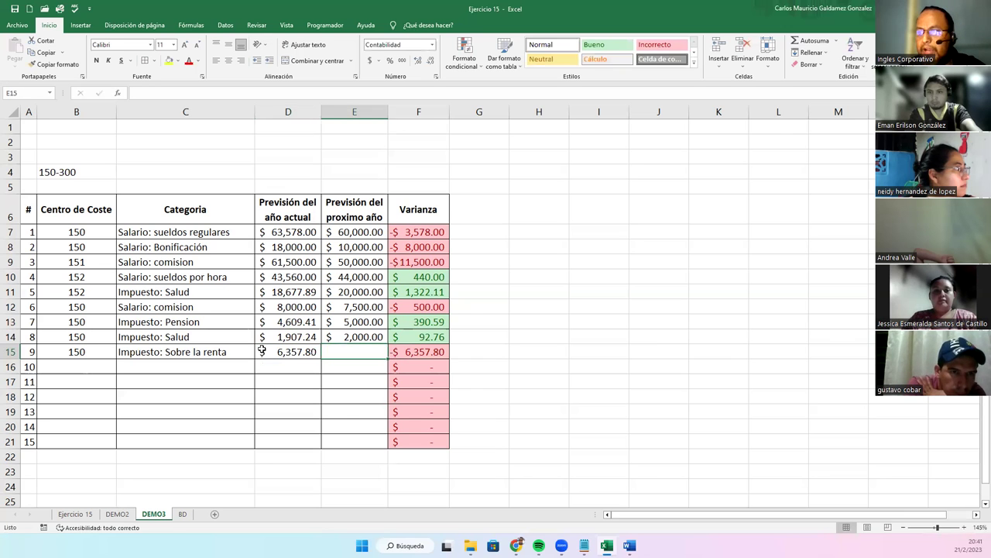
# - Enter 7,000.00 in E15 and give the 642.20 variance in F15 the Bueno style
pyautogui.write('7000')
pyautogui.click(262, 350)
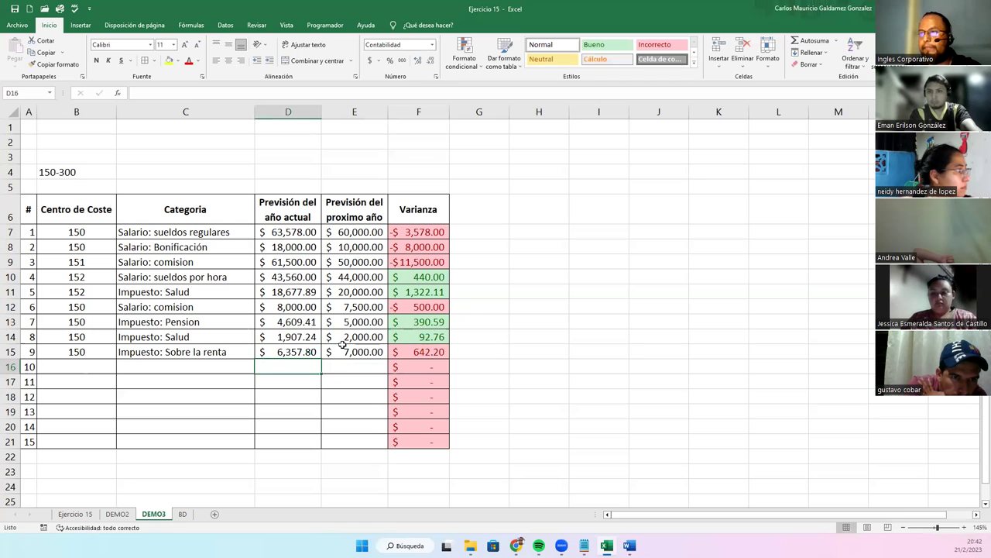
pyautogui.click(417, 351)
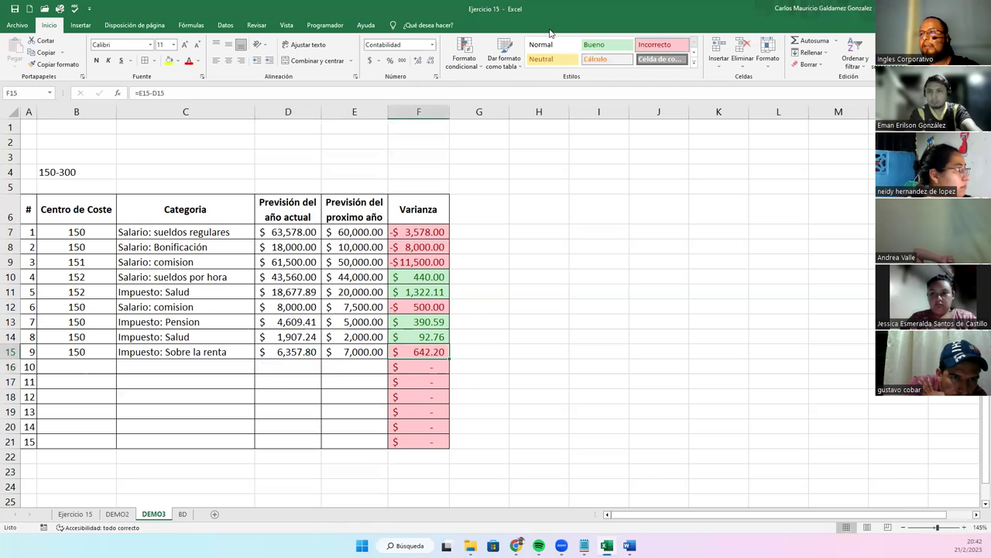
pyautogui.click(601, 45)
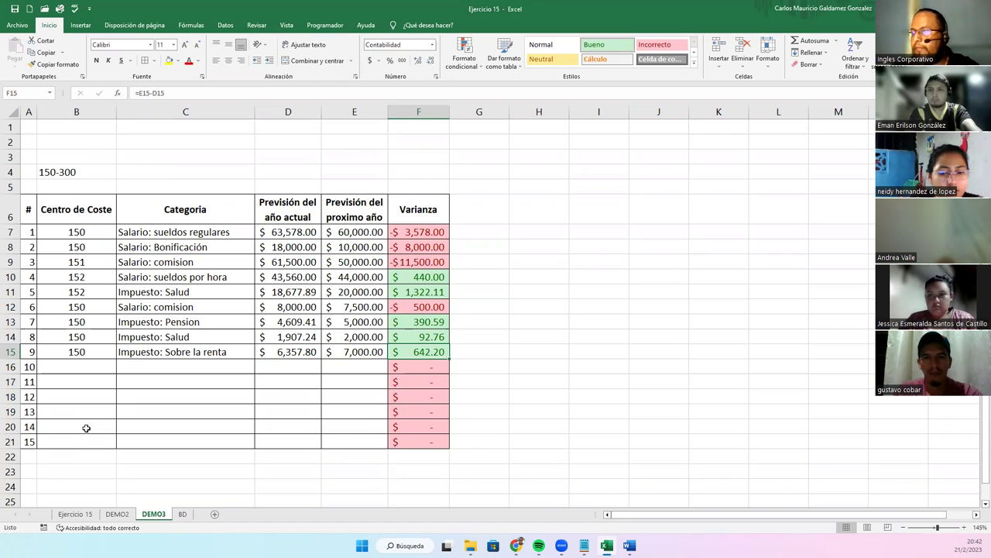
# - Clear the 150-300 note from cell B4
pyautogui.click(166, 397)
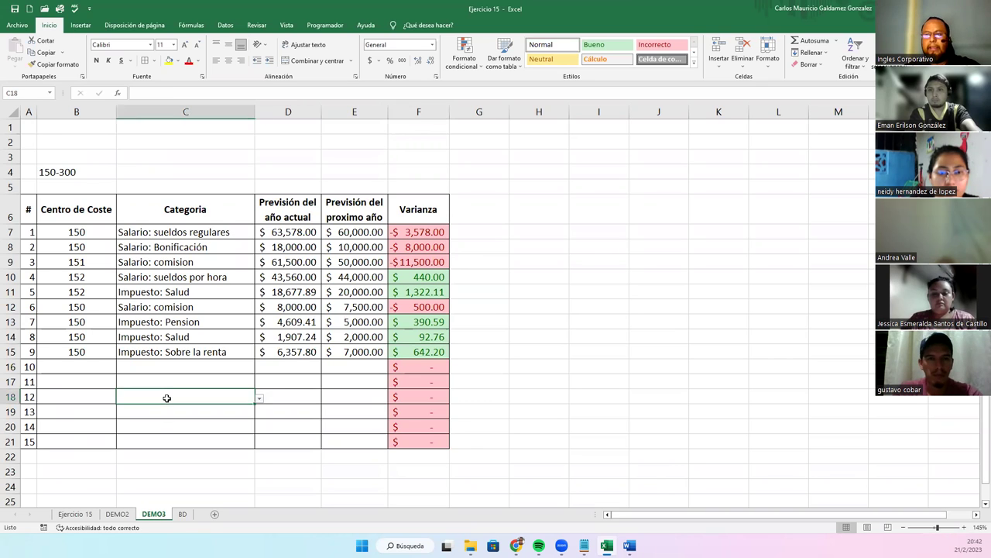
pyautogui.click(50, 174)
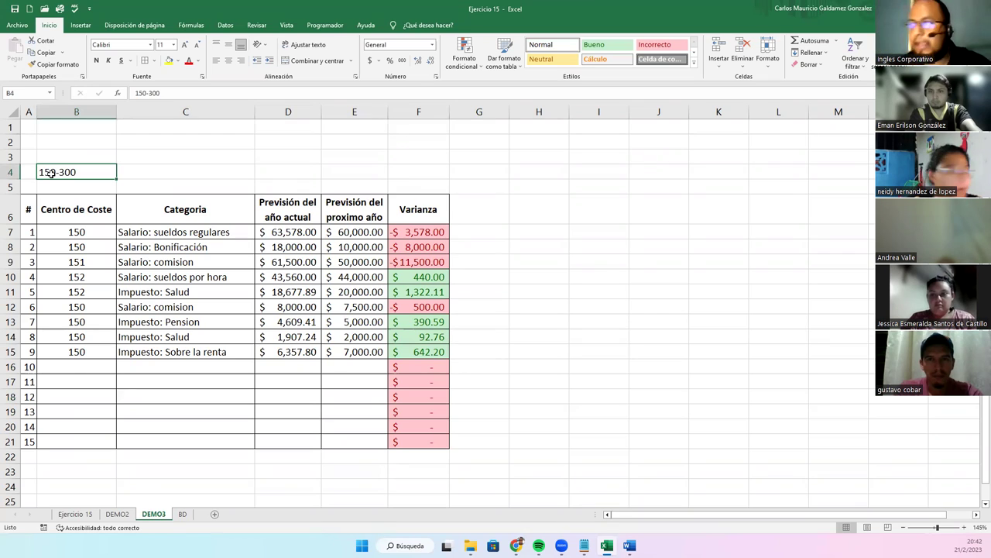
pyautogui.press('Delete')
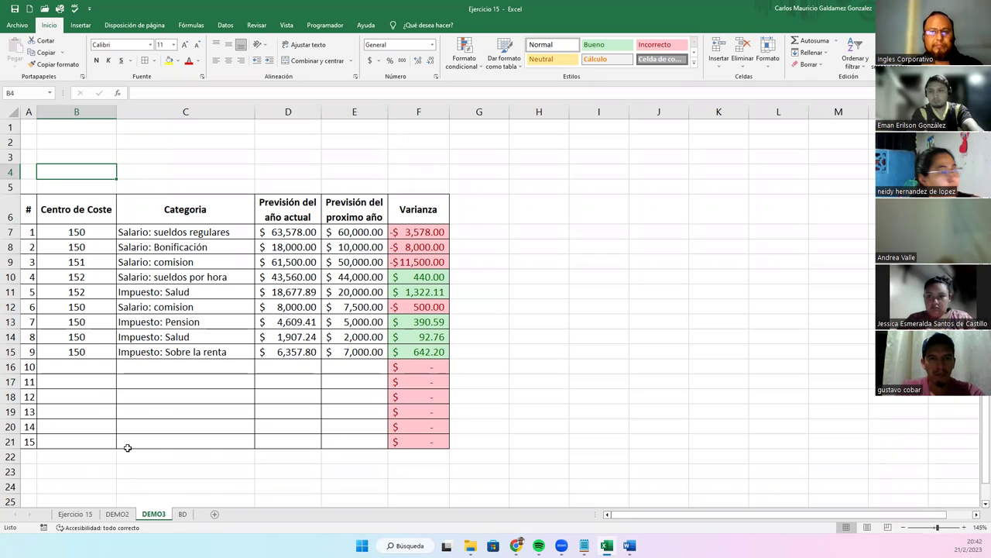
# - Check C7's category dropdown list, then select the Centro de Coste cells B7:B21
pyautogui.moveTo(77, 232); pyautogui.dragTo(77, 440)
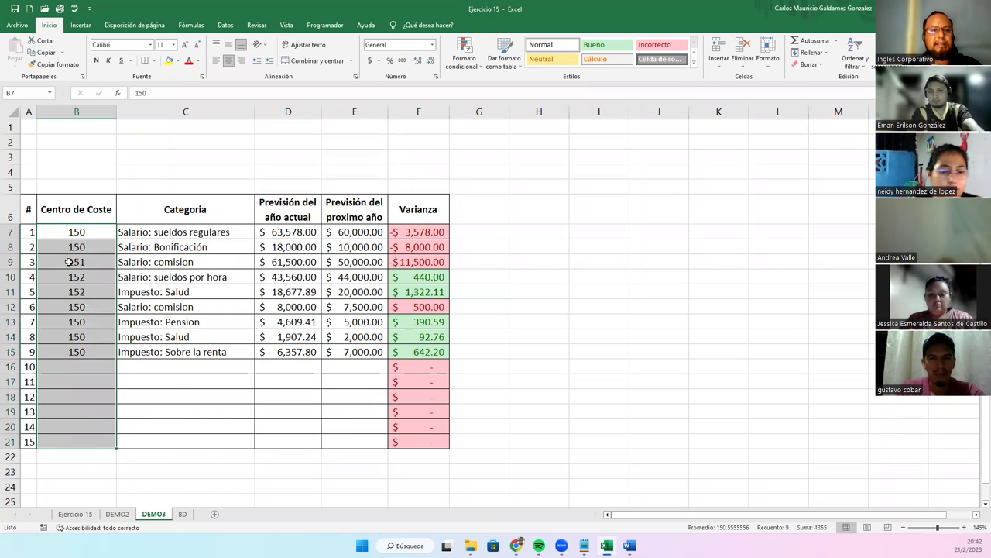
pyautogui.moveTo(156, 233); pyautogui.dragTo(161, 439)
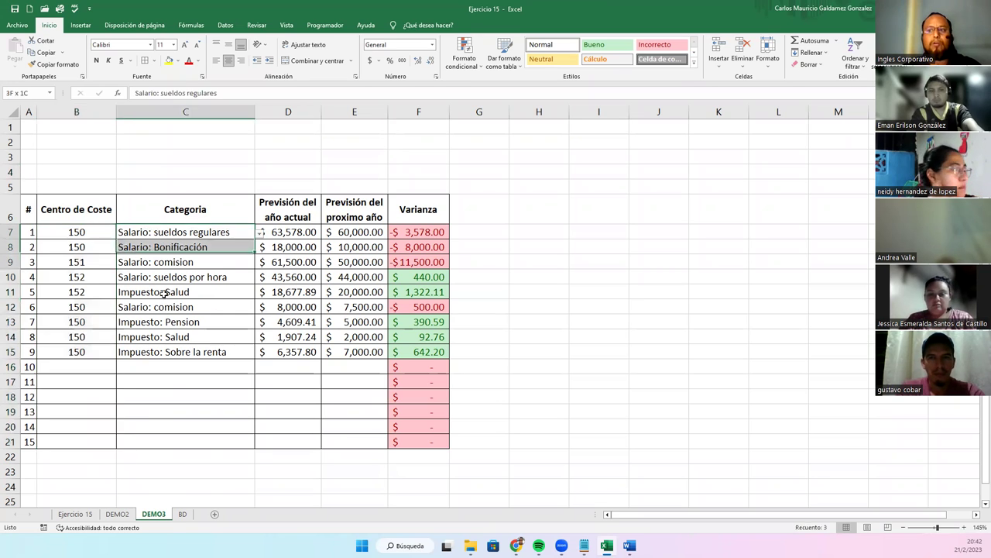
pyautogui.click(186, 232)
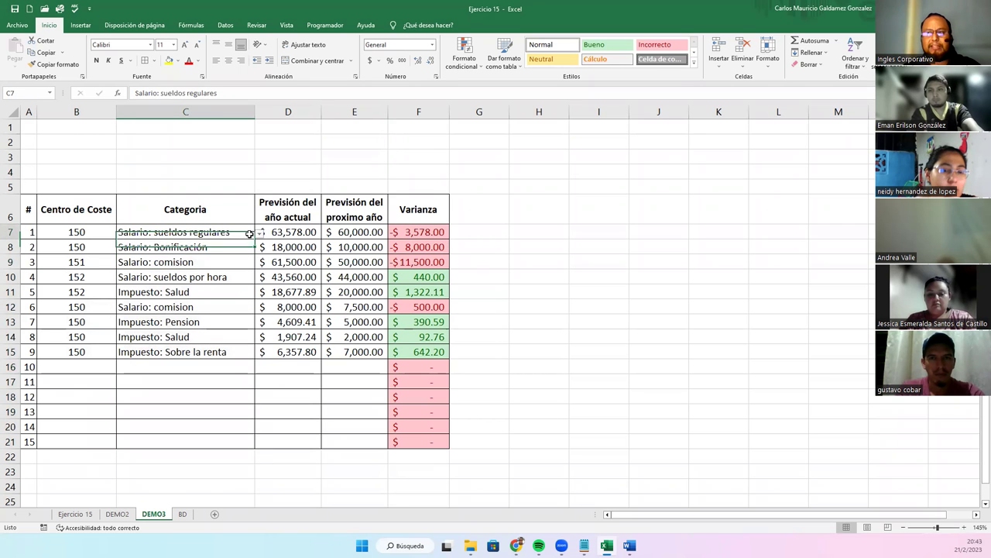
pyautogui.click(261, 232)
pyautogui.scroll(-2, 257, 272)
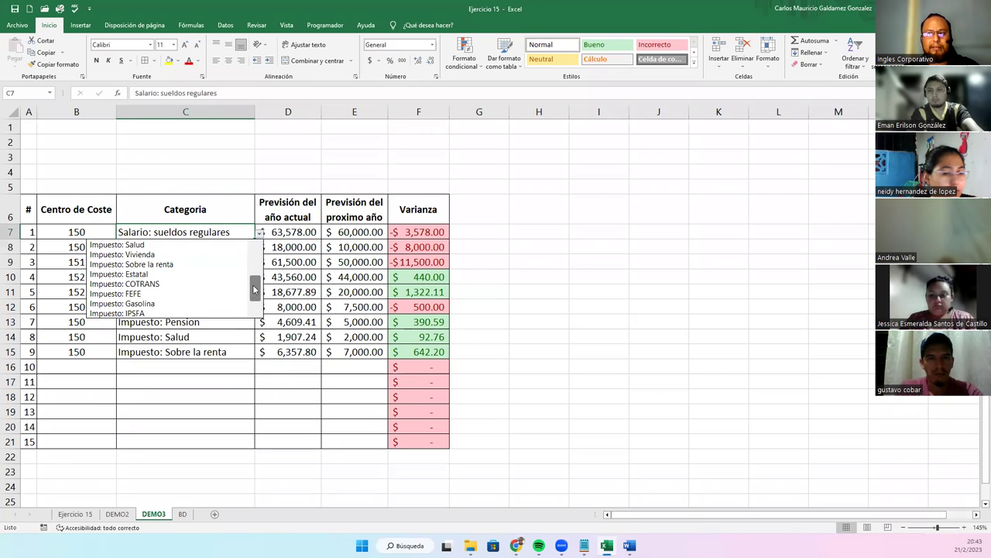
pyautogui.scroll(2, 257, 273)
pyautogui.press('Escape')
pyautogui.click(64, 232)
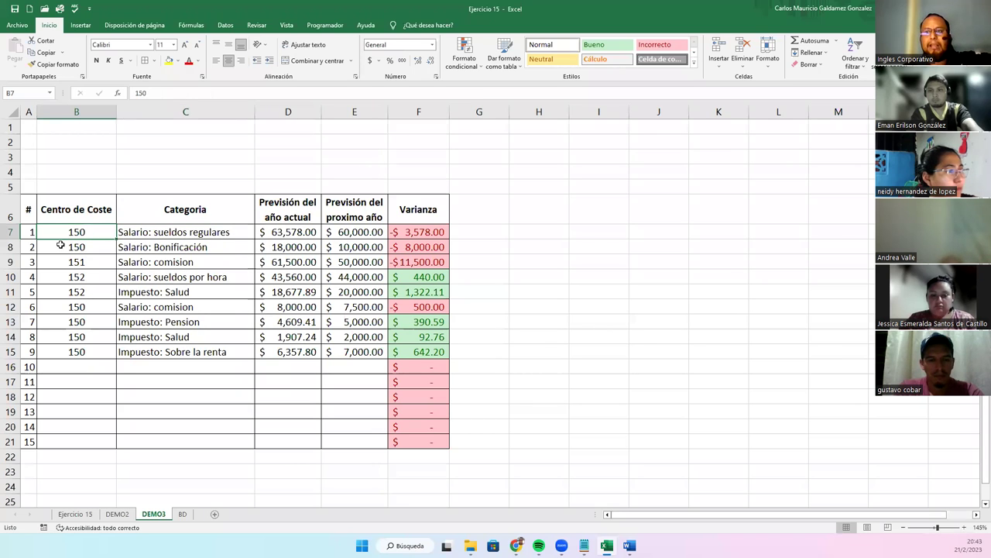
pyautogui.moveTo(56, 232); pyautogui.dragTo(59, 434)
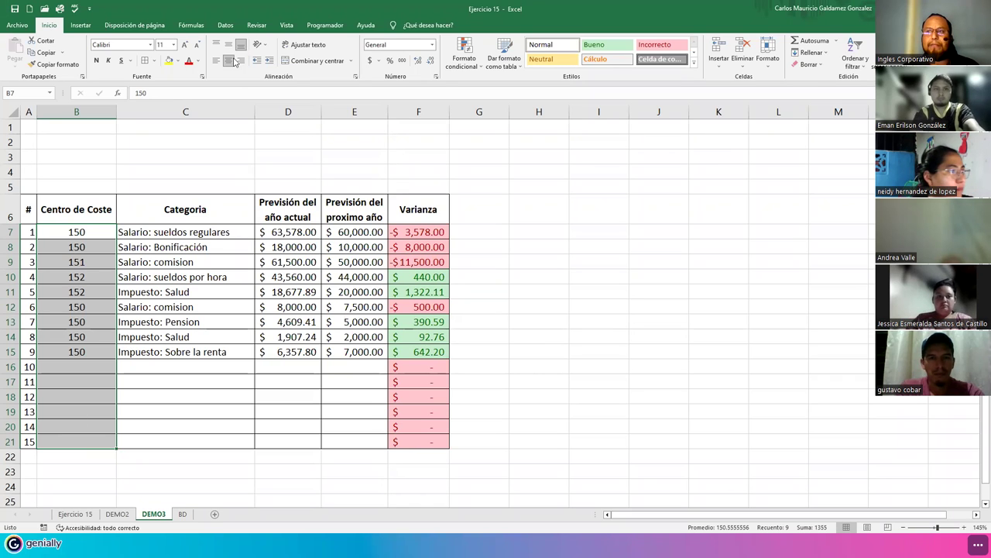
# - Start a B7:B21 input message titled 'Centro de Coste' requesting values between 150 and 300
pyautogui.click(225, 25)
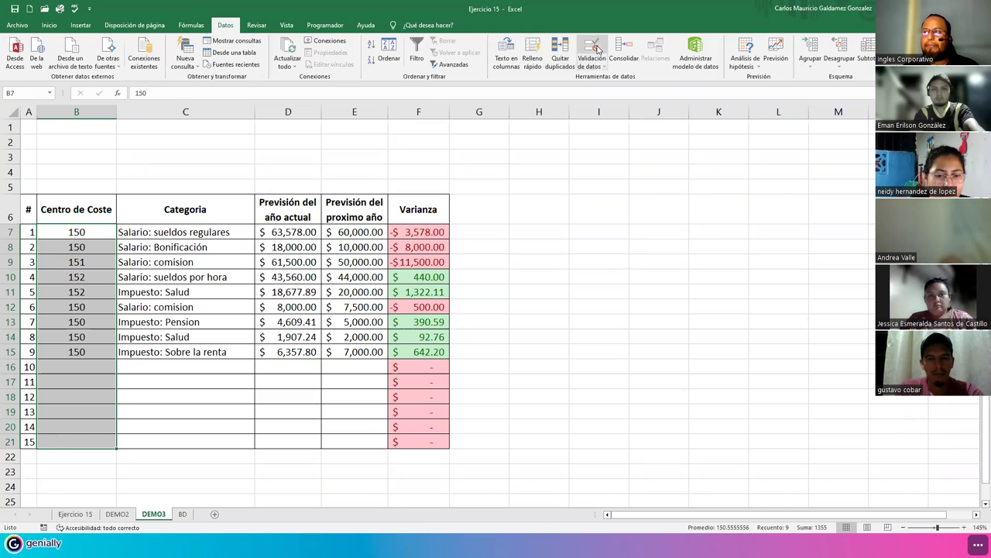
pyautogui.click(597, 49)
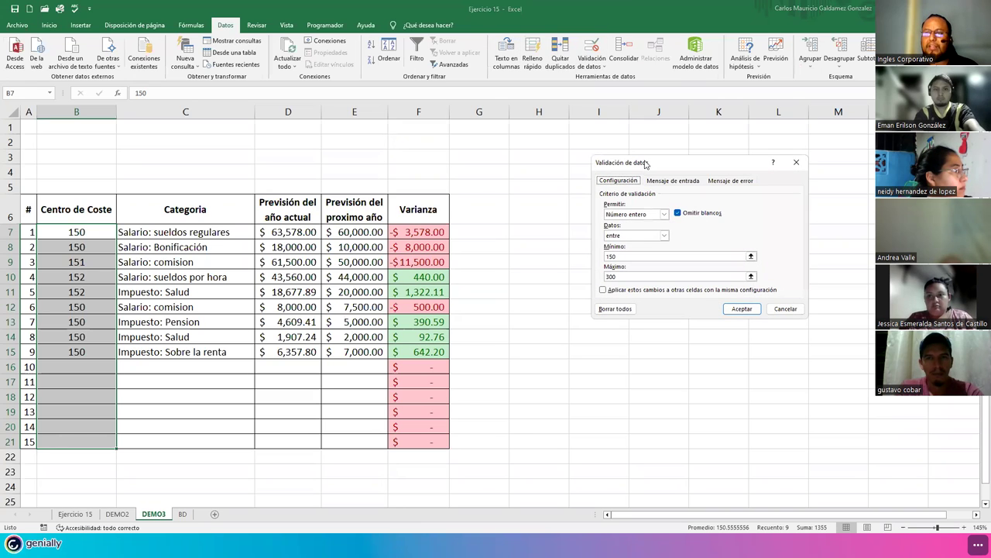
pyautogui.moveTo(646, 164); pyautogui.dragTo(283, 175)
pyautogui.click(298, 193)
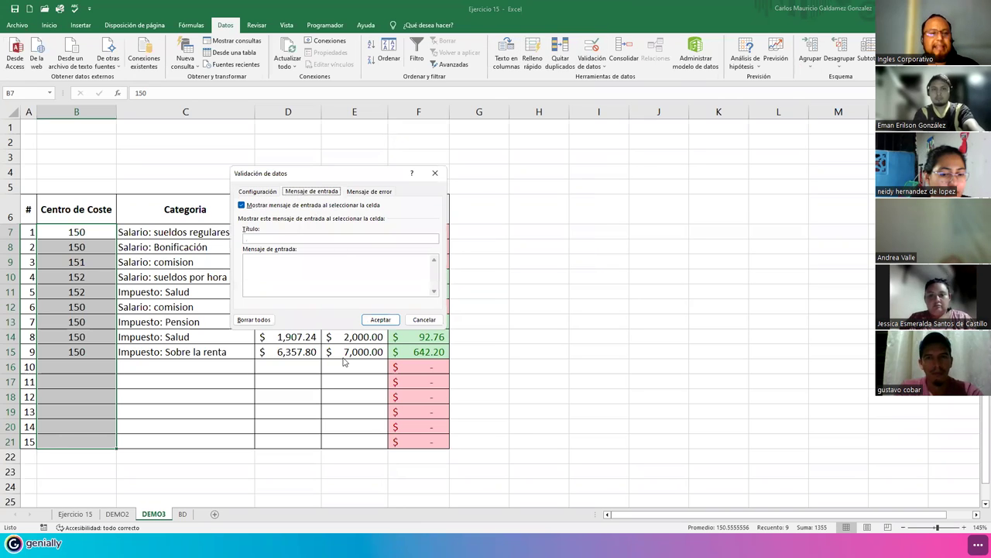
pyautogui.click(254, 237)
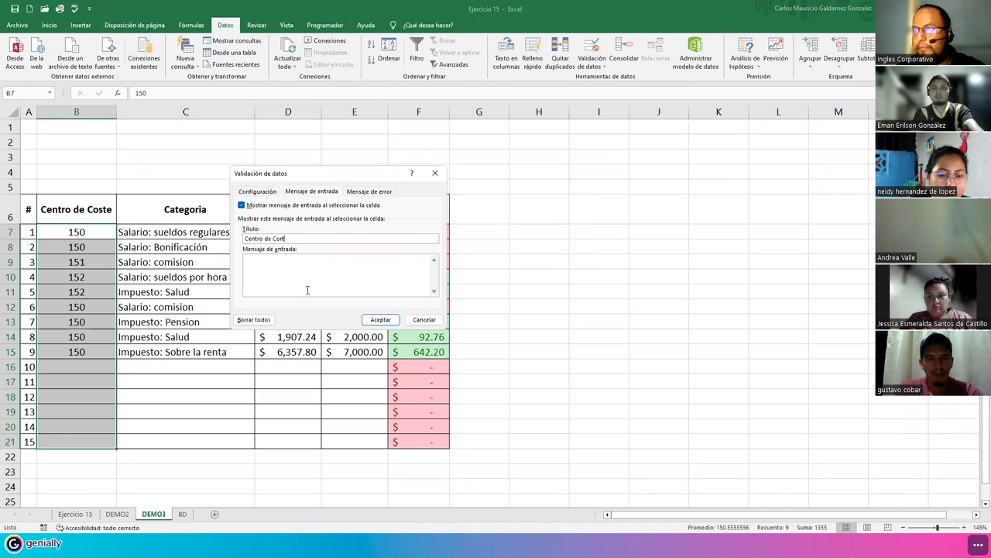
pyautogui.write('te')
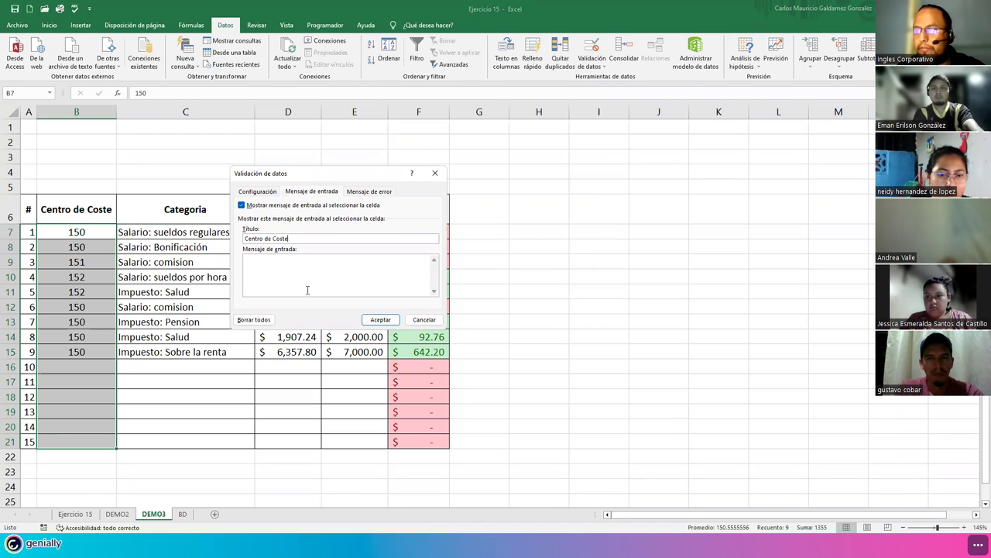
pyautogui.write('A')
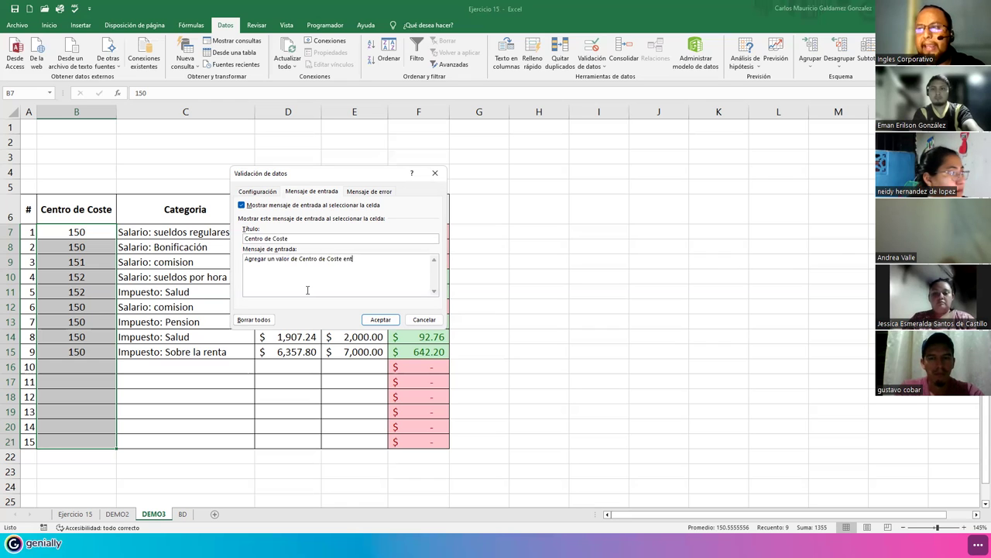
pyautogui.write('re 150 y 300.')
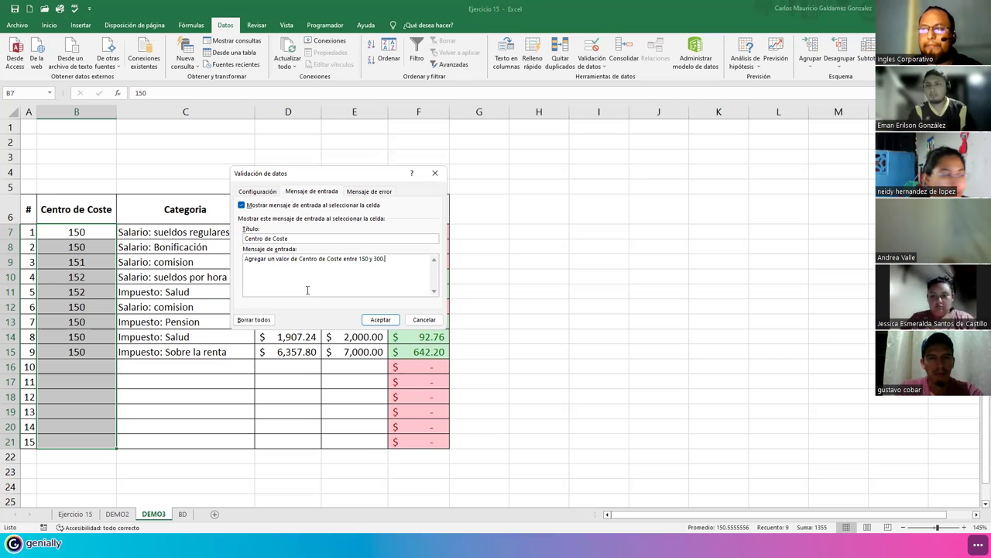
# - Apply the validation and verify the Centro de Coste message appears on cells throughout B7:B21
pyautogui.click(380, 319)
pyautogui.click(67, 370)
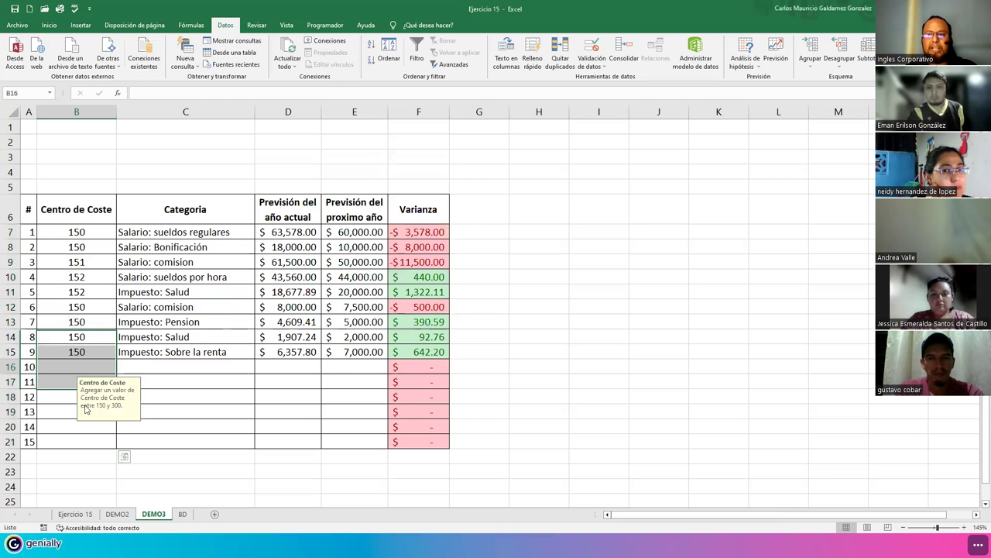
pyautogui.click(81, 239)
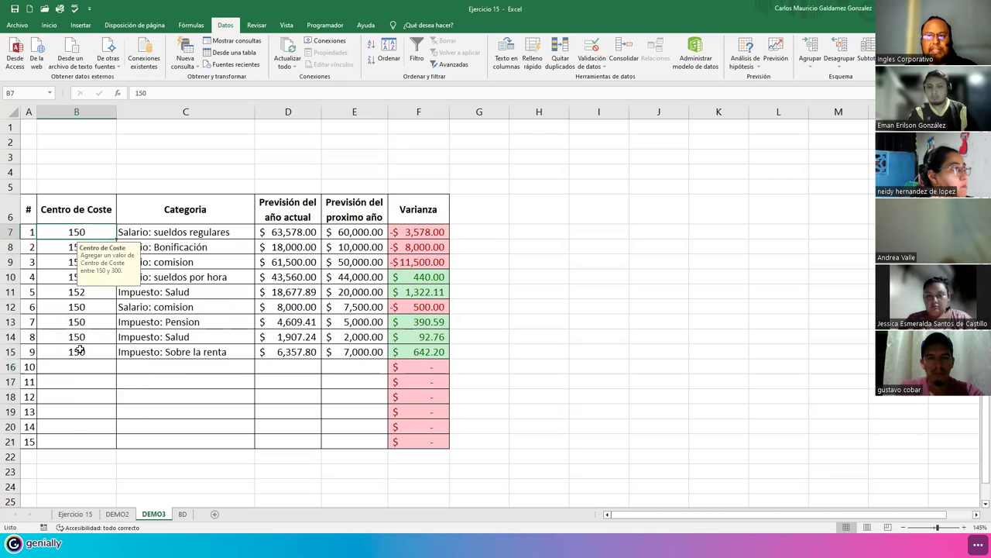
pyautogui.click(61, 438)
pyautogui.click(59, 426)
pyautogui.click(57, 409)
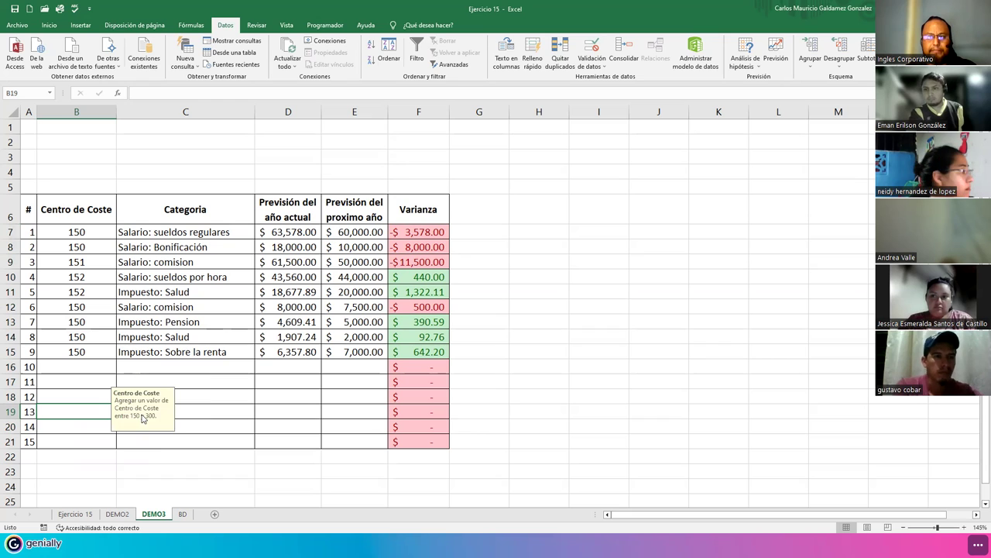
pyautogui.click(78, 397)
pyautogui.click(81, 385)
pyautogui.click(73, 366)
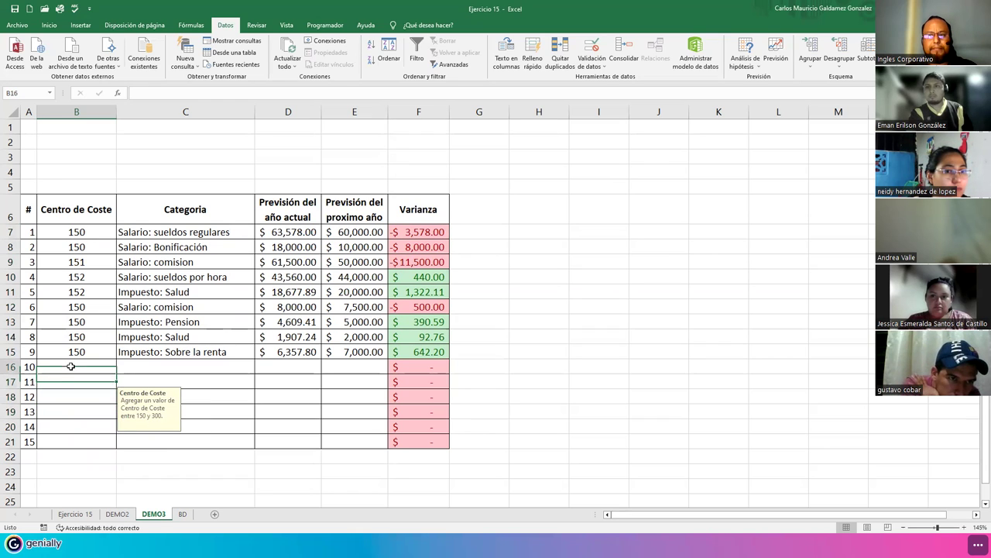
pyautogui.click(79, 400)
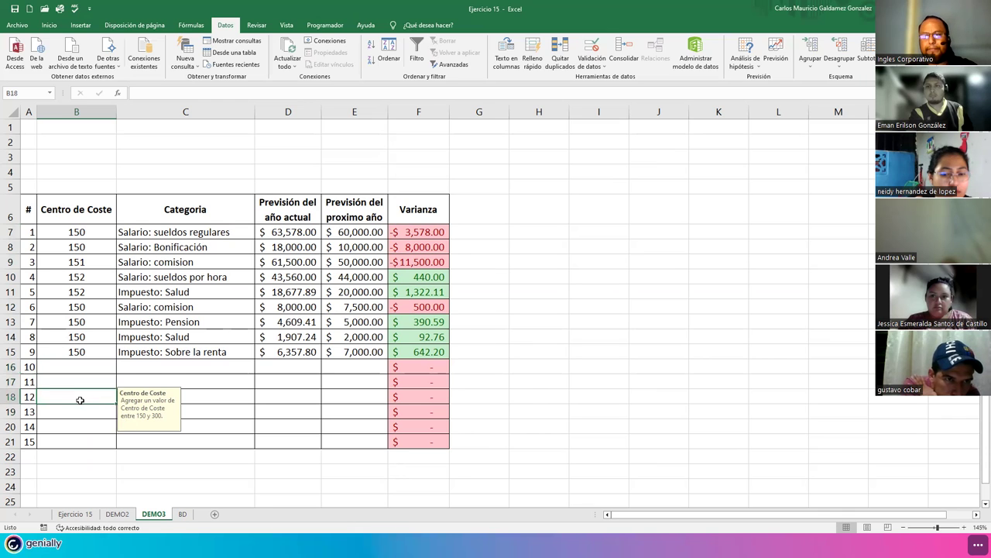
pyautogui.click(66, 375)
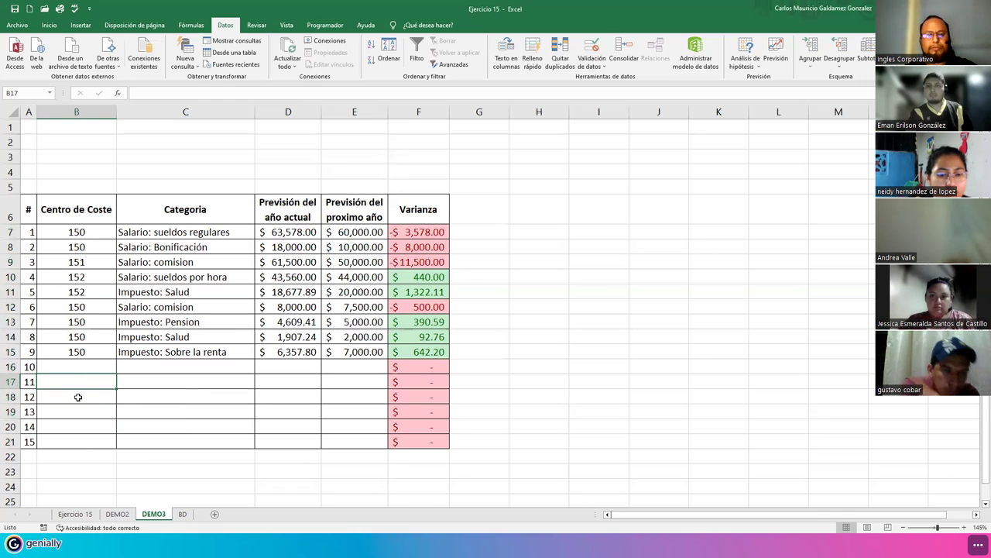
pyautogui.click(77, 397)
pyautogui.click(73, 367)
pyautogui.click(68, 352)
pyautogui.click(60, 306)
pyautogui.click(62, 247)
pyautogui.click(66, 231)
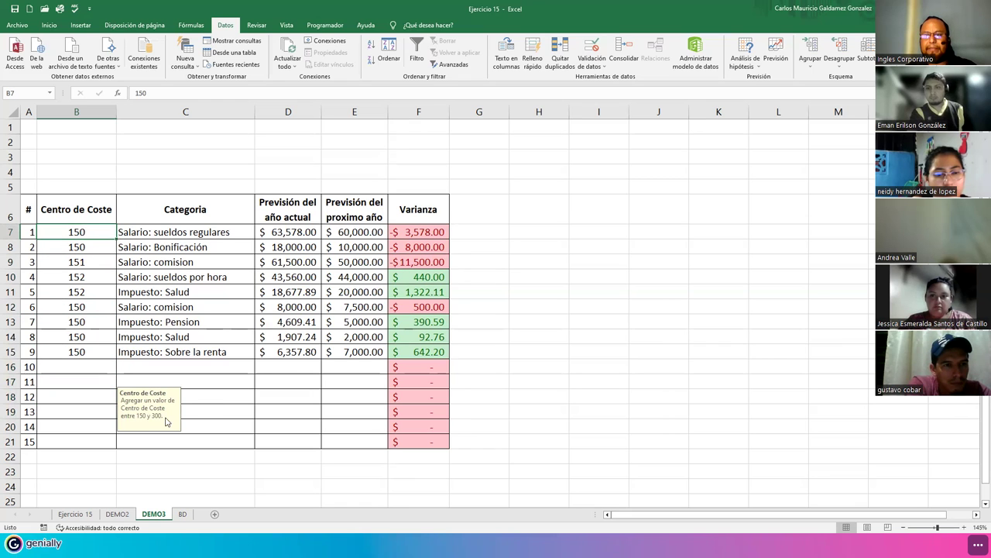
# - Reposition the input message box beside B7, then select cell C16
pyautogui.moveTo(165, 423)
pyautogui.mouseDown()
pyautogui.moveTo(115, 241)
pyautogui.moveTo(103, 248)
pyautogui.mouseUp()
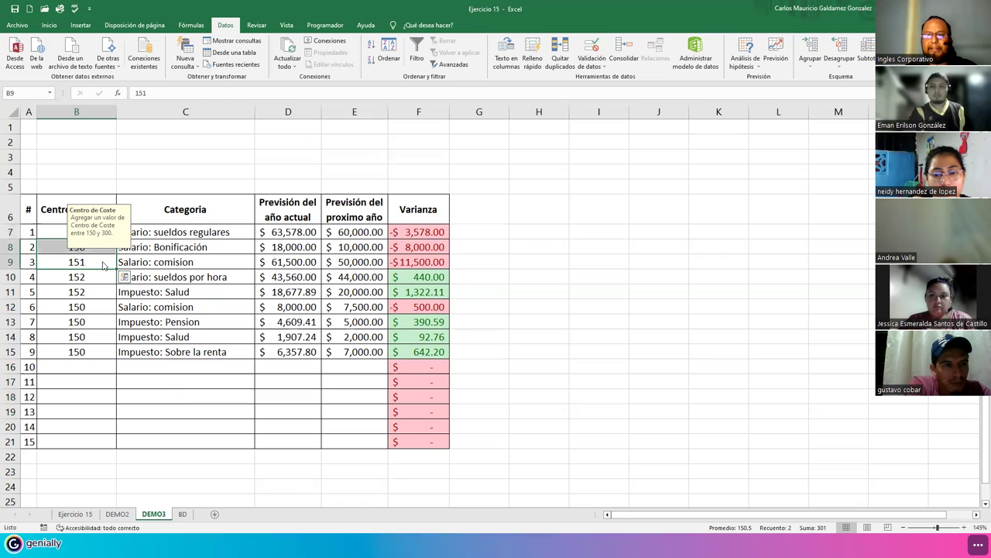
pyautogui.click(45, 231)
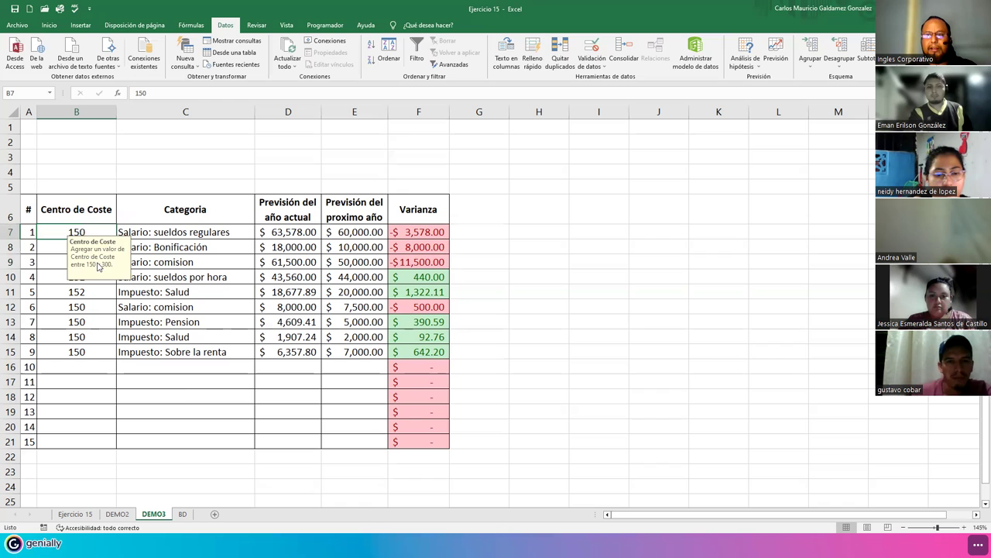
pyautogui.moveTo(98, 267); pyautogui.dragTo(96, 272)
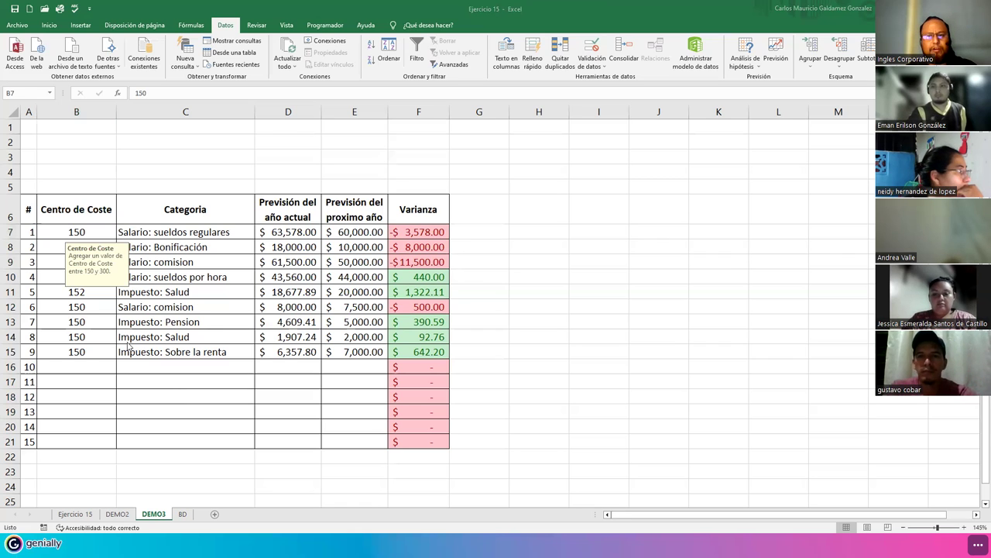
pyautogui.click(172, 364)
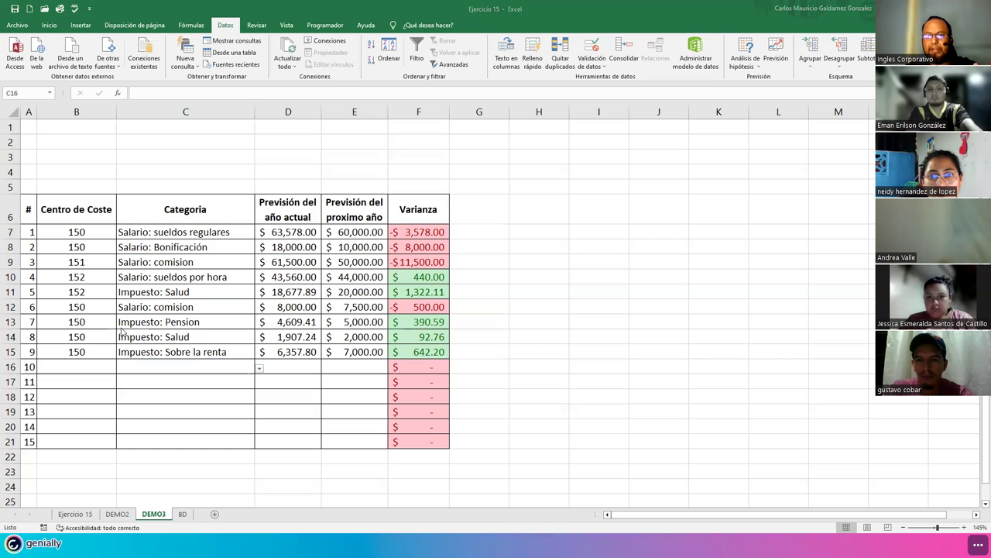
# - Clear all data validation from the Categoria cells C7:C21
pyautogui.moveTo(166, 232); pyautogui.dragTo(201, 441)
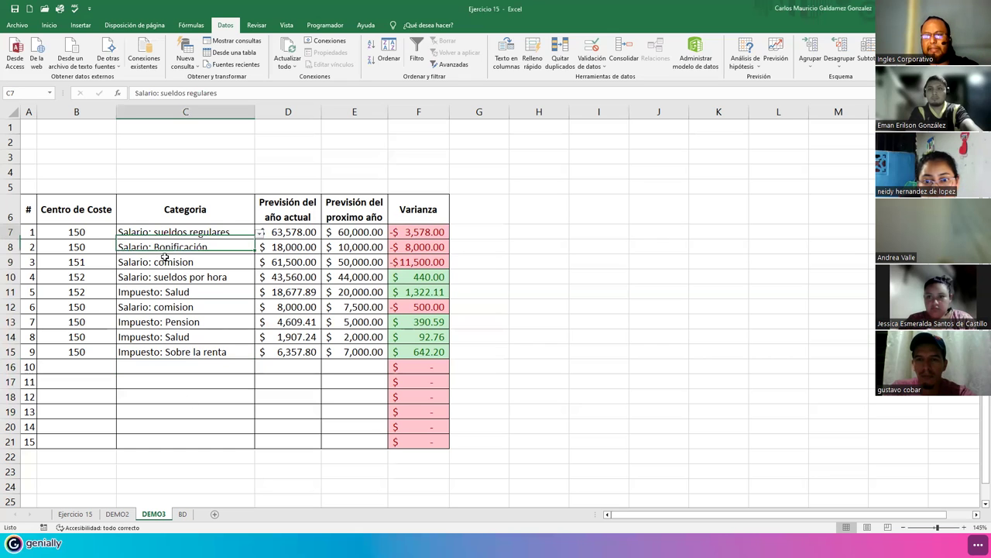
pyautogui.click(592, 51)
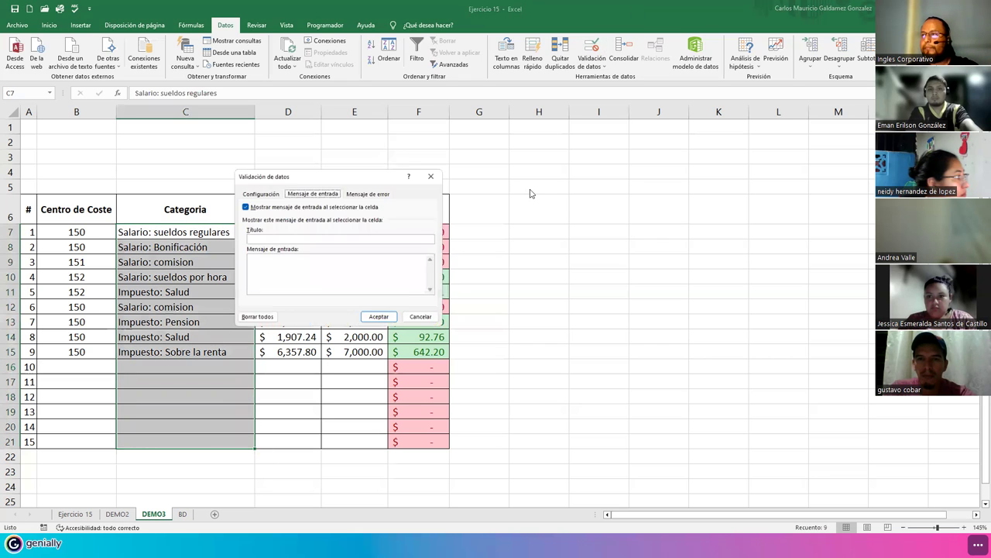
pyautogui.click(266, 192)
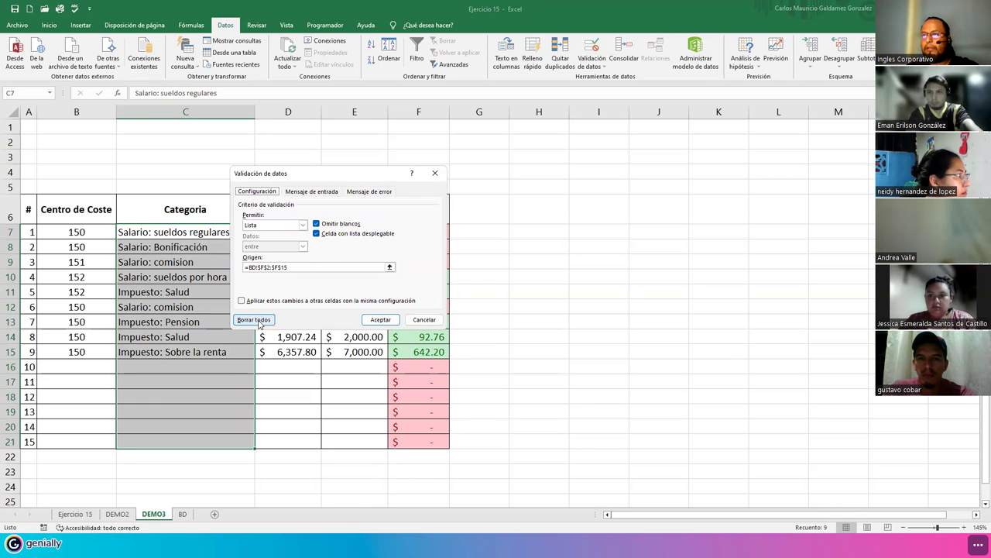
pyautogui.click(258, 320)
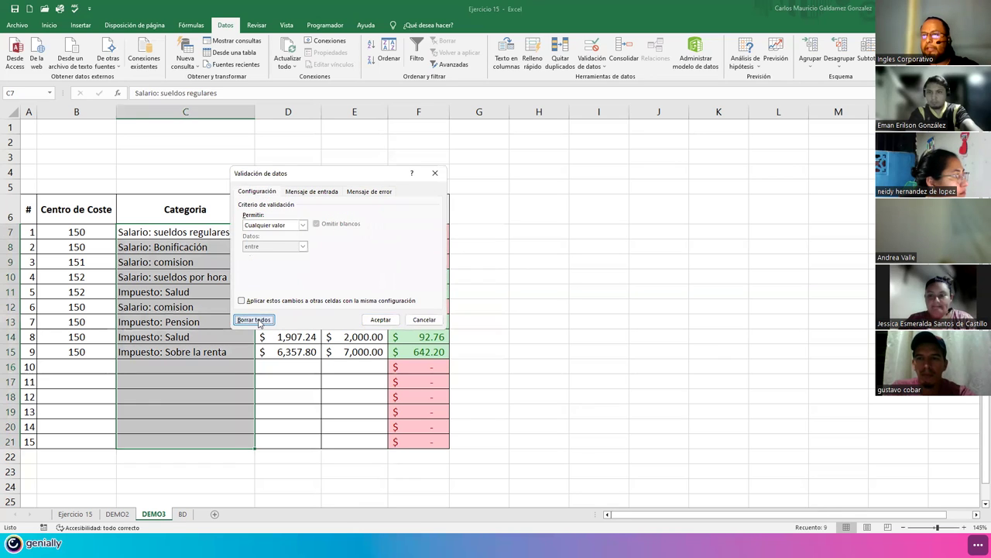
pyautogui.click(380, 319)
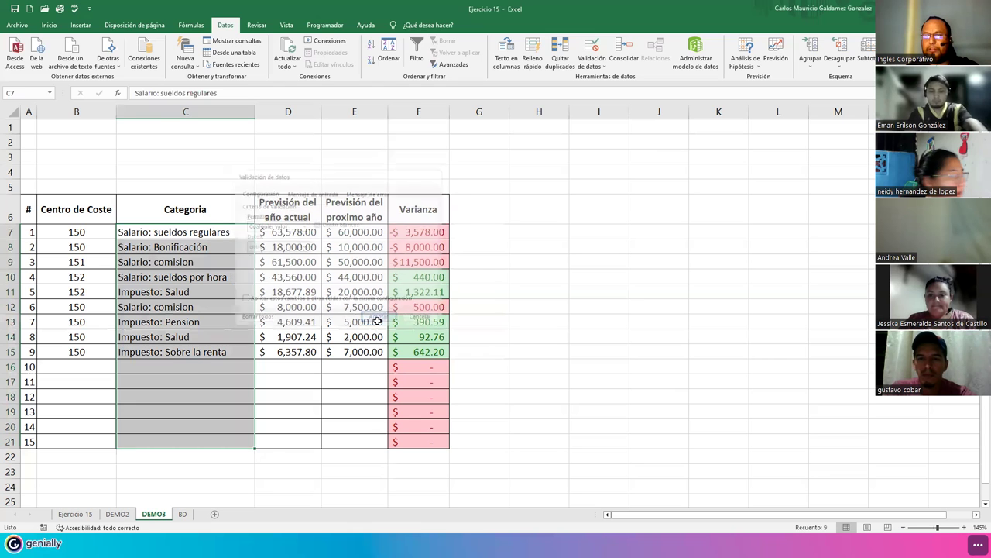
# - Clear the whole-number 150-300 validation from the Centro de Coste cells B7:B21
pyautogui.click(78, 231)
pyautogui.moveTo(74, 232); pyautogui.dragTo(68, 442)
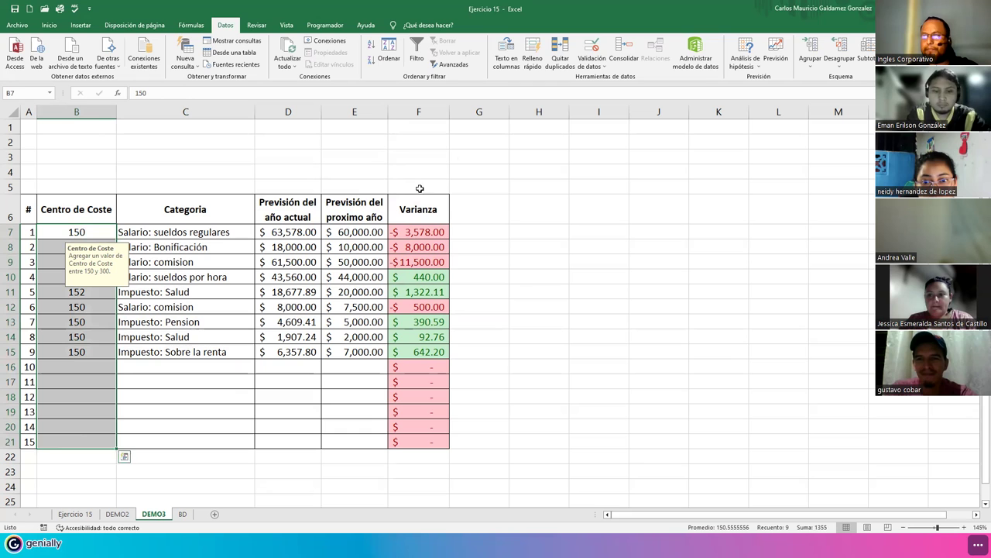
pyautogui.click(593, 48)
pyautogui.click(248, 319)
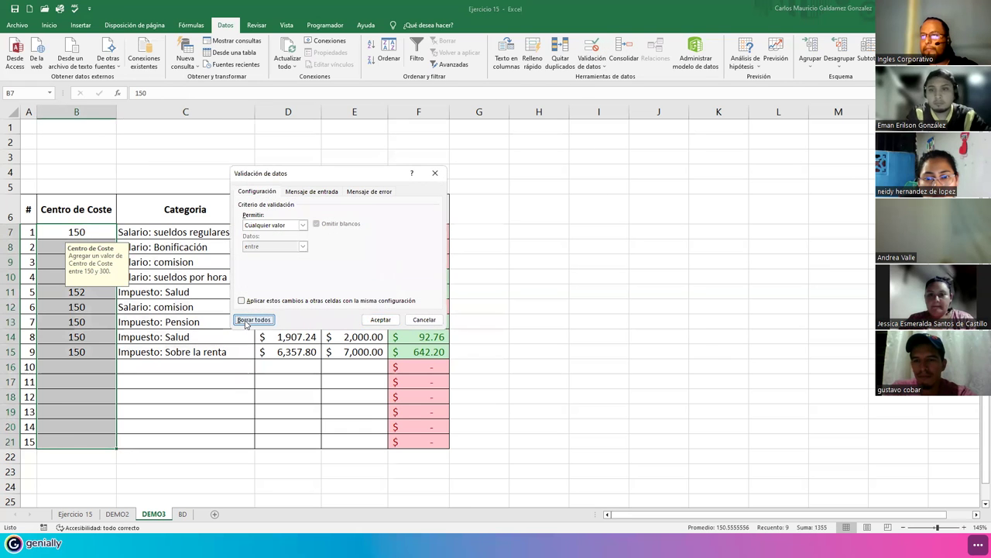
pyautogui.click(381, 320)
pyautogui.click(199, 366)
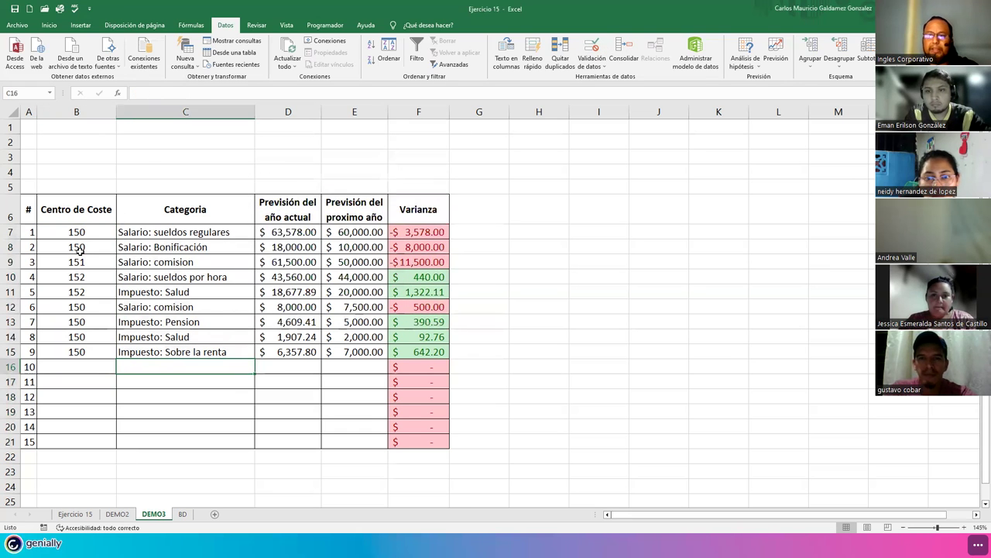
# - Delete the category entries in C7:C15, review BD's Categoria list, and reselect C7:C21
pyautogui.moveTo(146, 231); pyautogui.dragTo(177, 353)
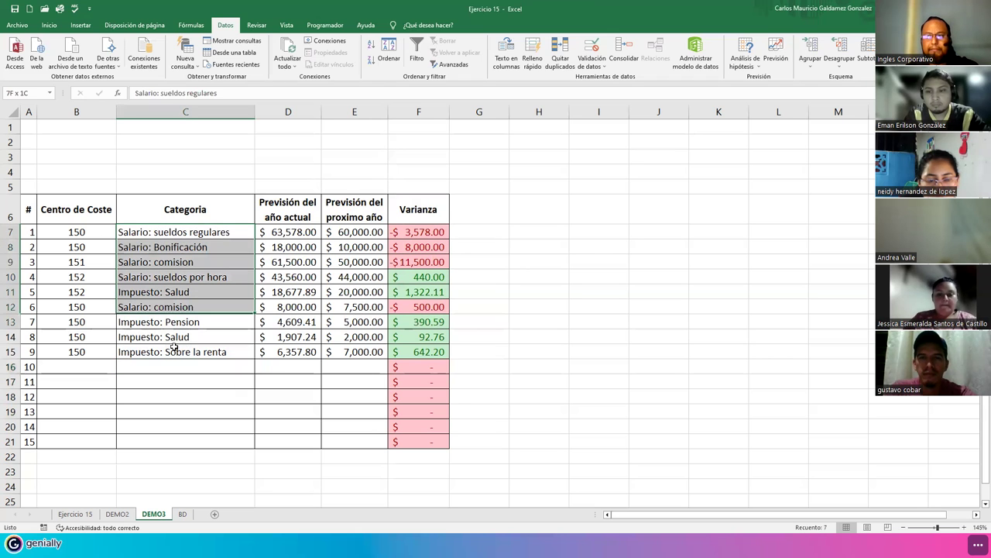
pyautogui.press('Delete')
pyautogui.moveTo(175, 231); pyautogui.dragTo(177, 448)
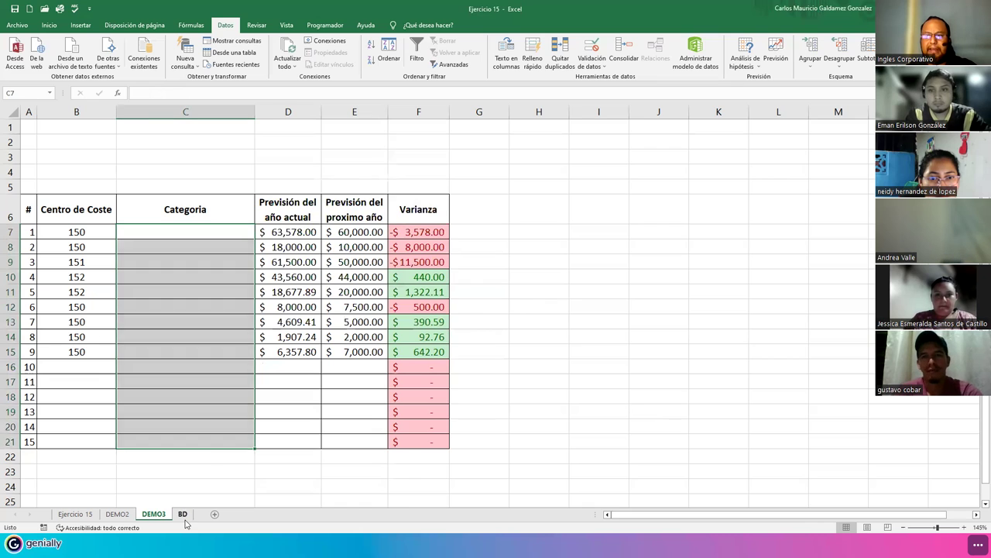
pyautogui.click(182, 513)
pyautogui.click(463, 198)
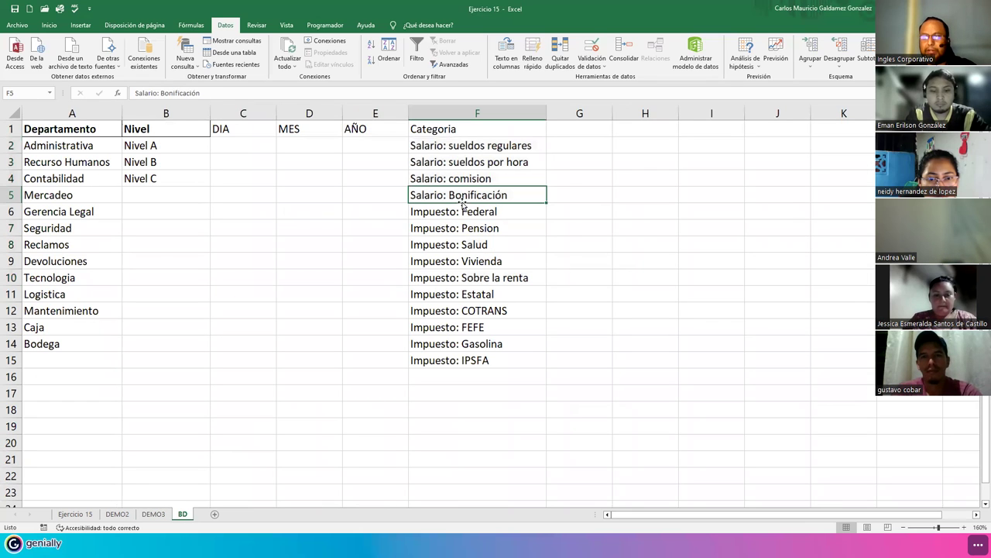
pyautogui.click(153, 516)
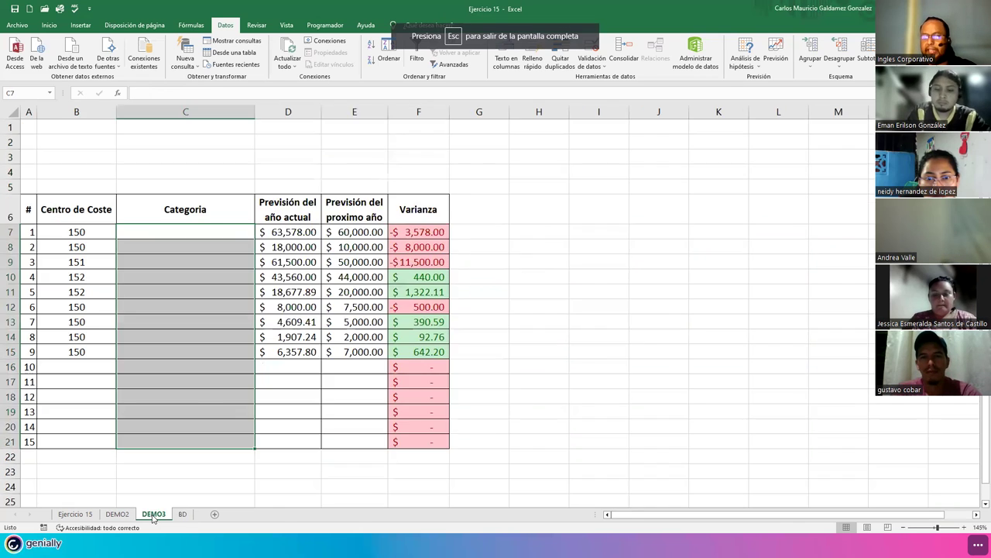
pyautogui.moveTo(162, 231); pyautogui.dragTo(165, 443)
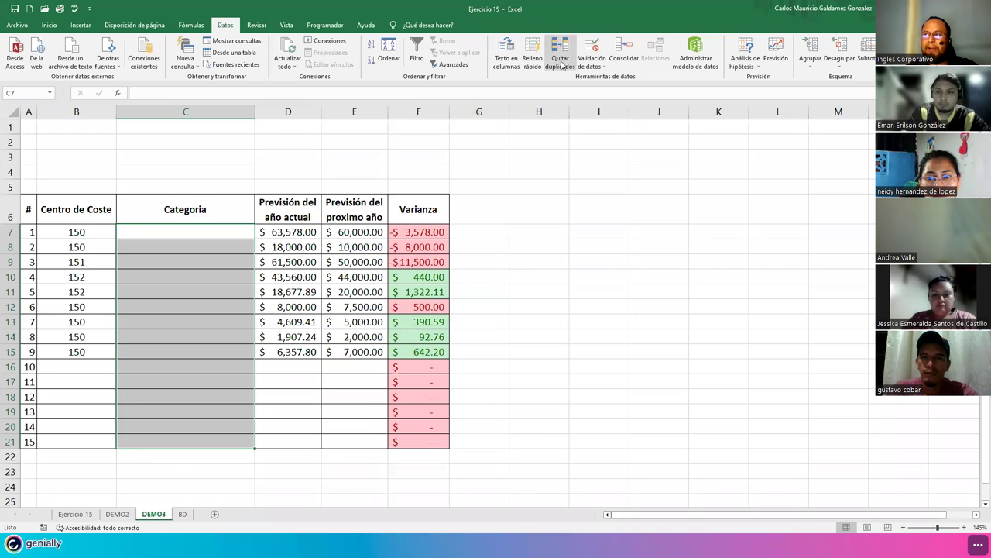
# - Set the Categoria cells' validation to allow a List
pyautogui.click(591, 47)
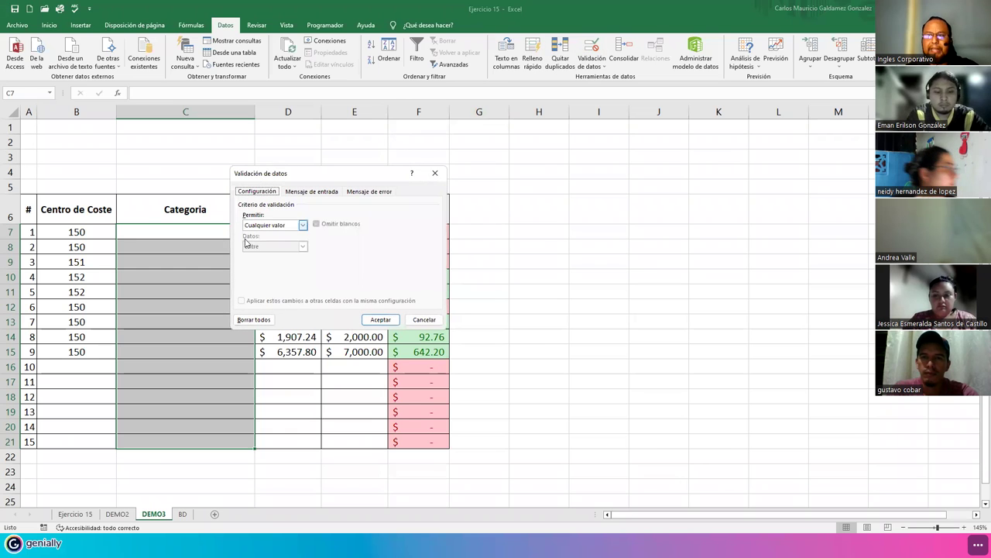
pyautogui.click(302, 225)
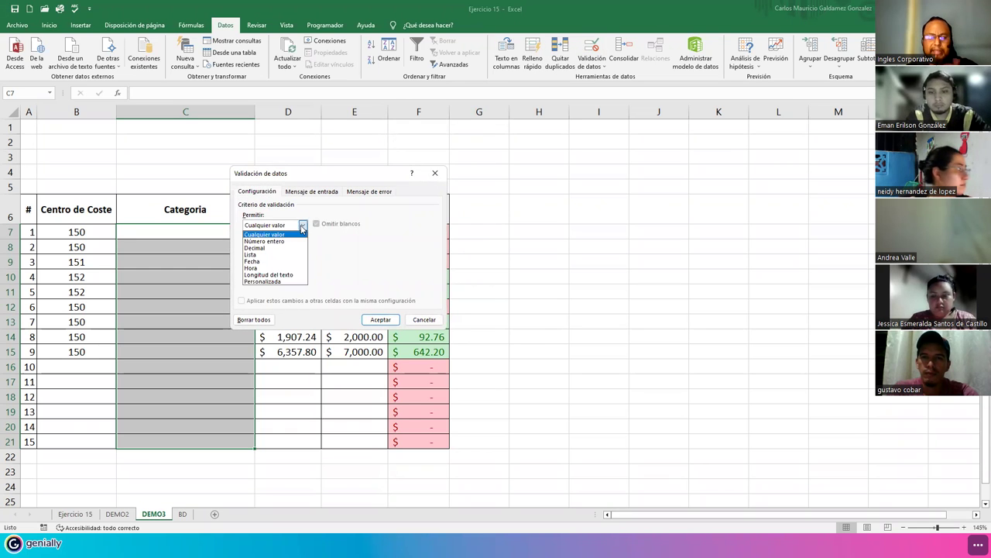
pyautogui.click(279, 254)
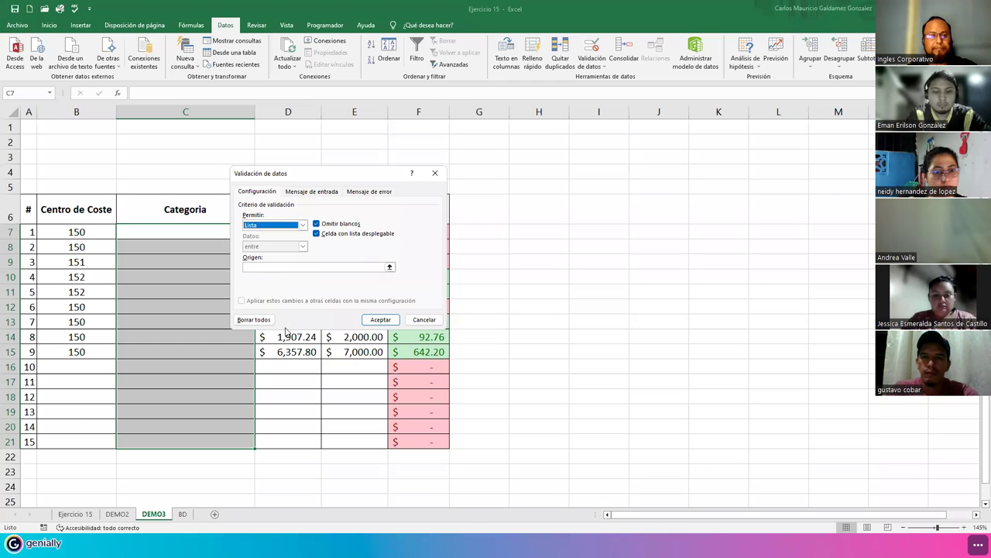
pyautogui.click(259, 266)
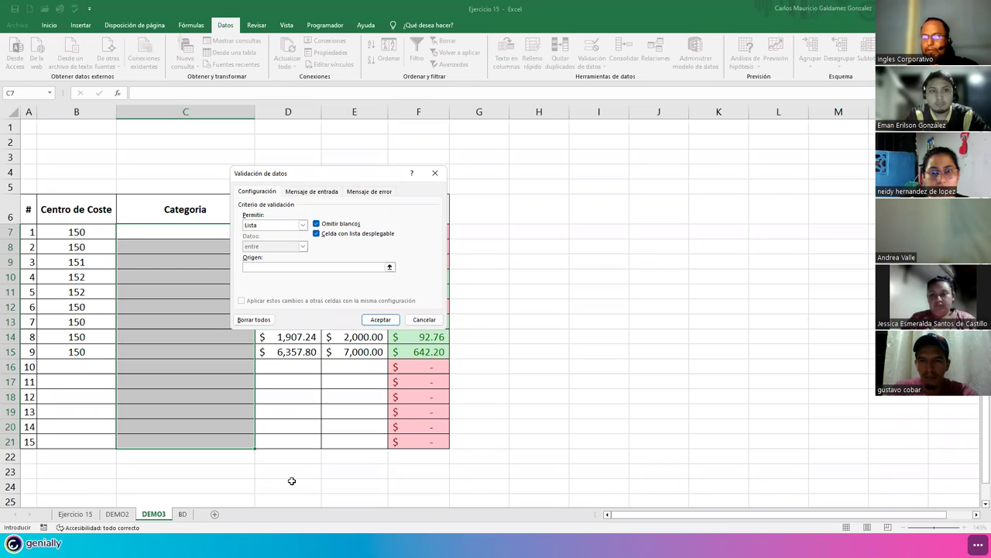
# - Point the list source at =BD!$F$2:$F$15 and confirm the dropdown validation
pyautogui.click(390, 268)
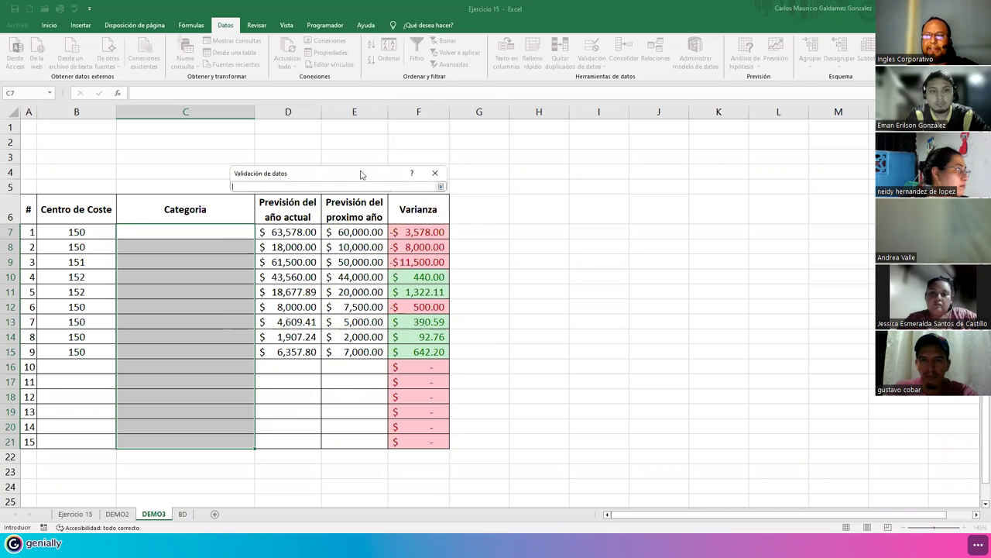
pyautogui.moveTo(360, 174); pyautogui.dragTo(651, 137)
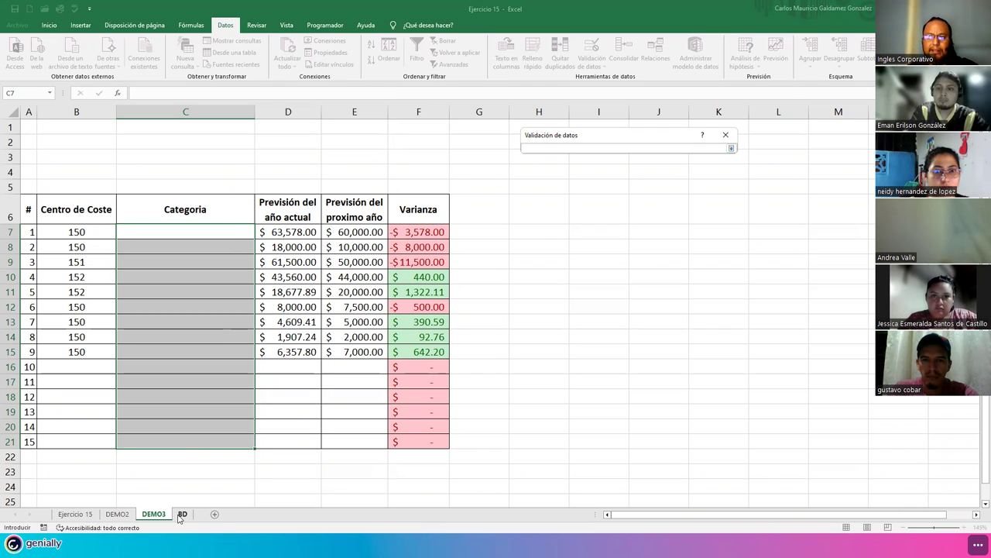
pyautogui.click(730, 148)
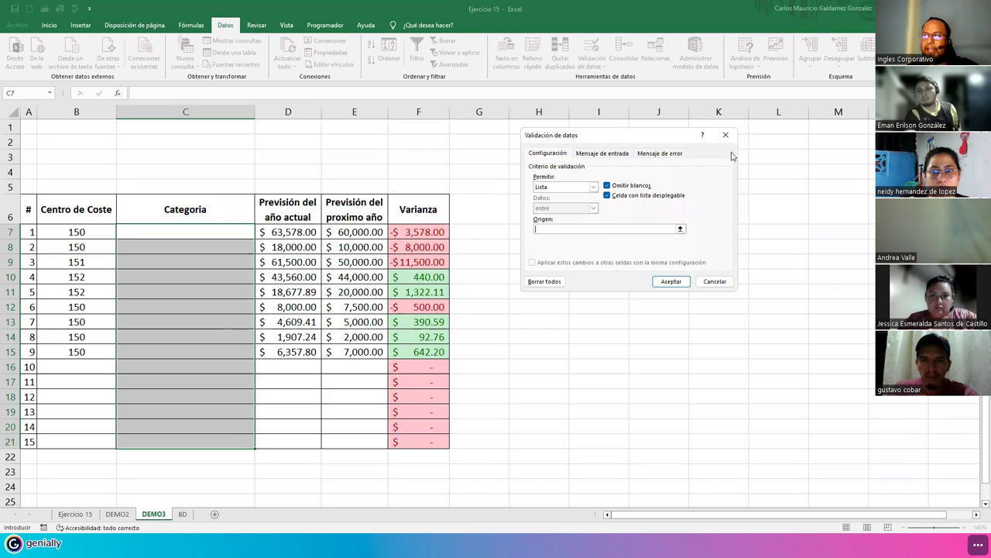
pyautogui.click(681, 230)
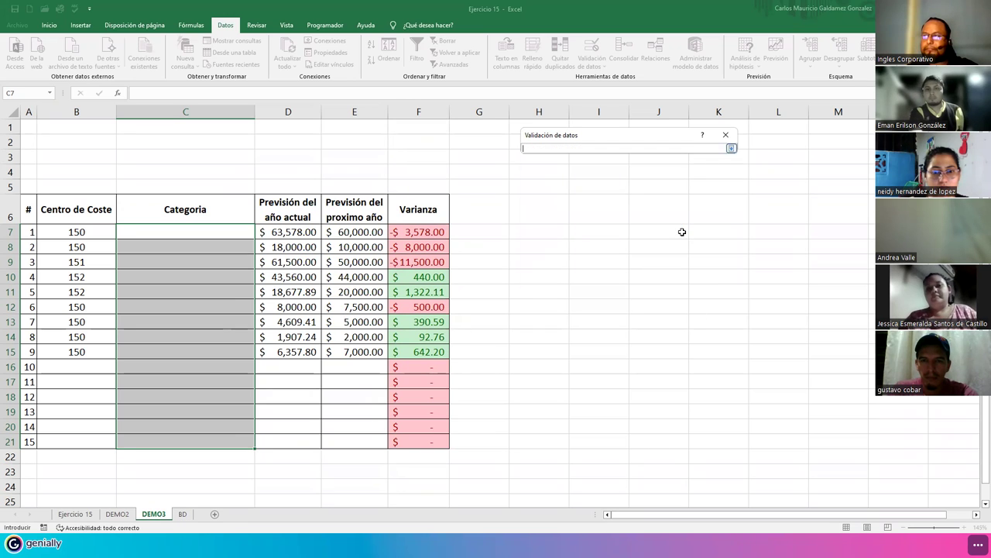
pyautogui.click(183, 515)
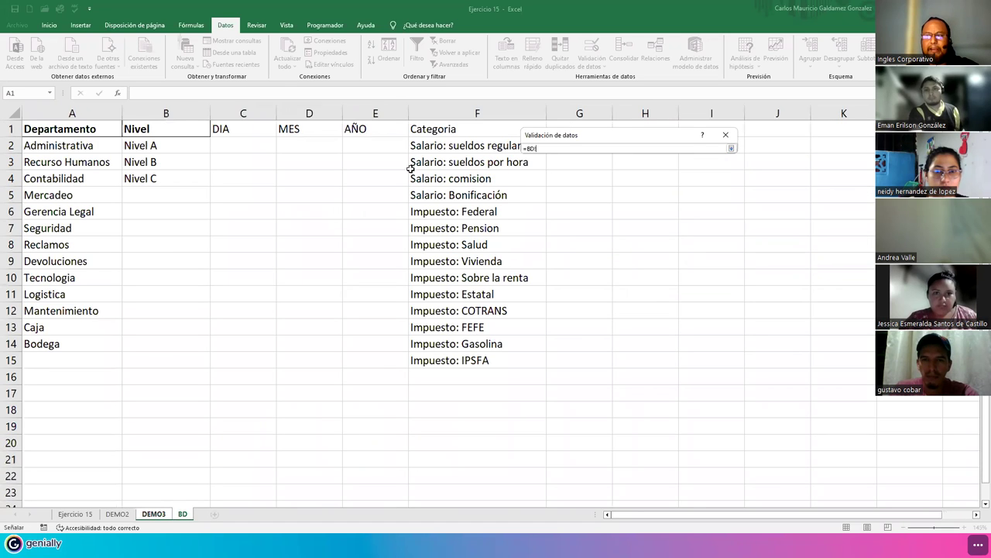
pyautogui.moveTo(427, 145); pyautogui.dragTo(426, 362)
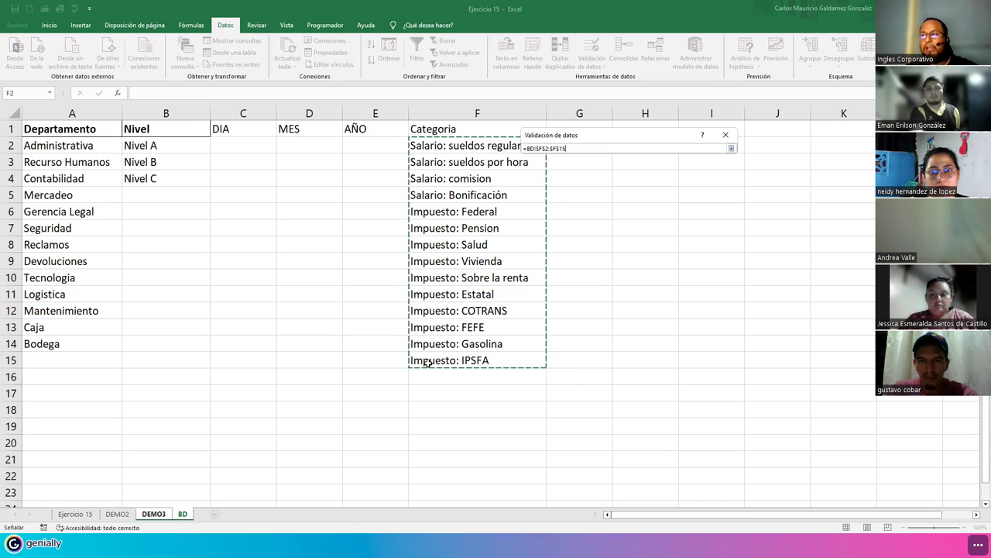
pyautogui.doubleClick(537, 149)
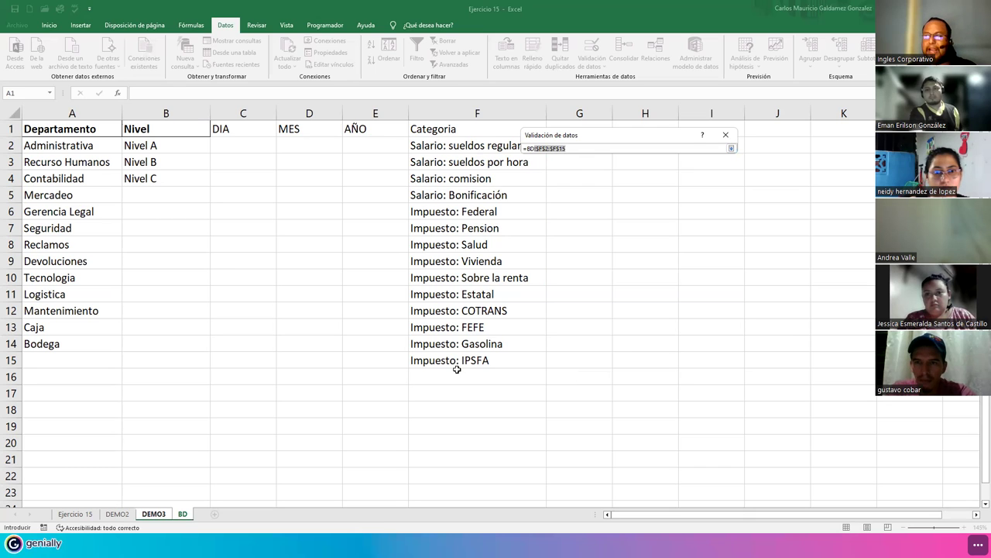
pyautogui.click(731, 148)
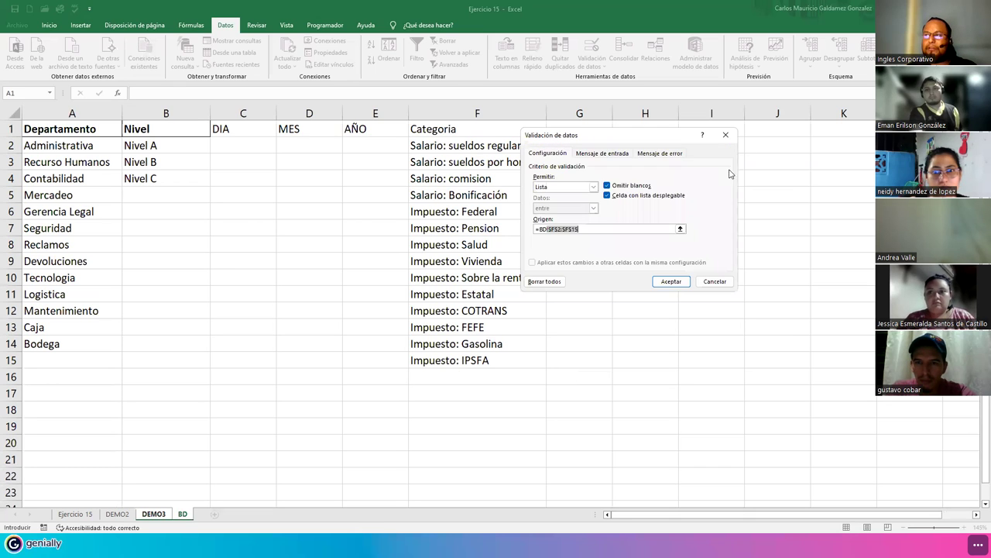
pyautogui.click(671, 281)
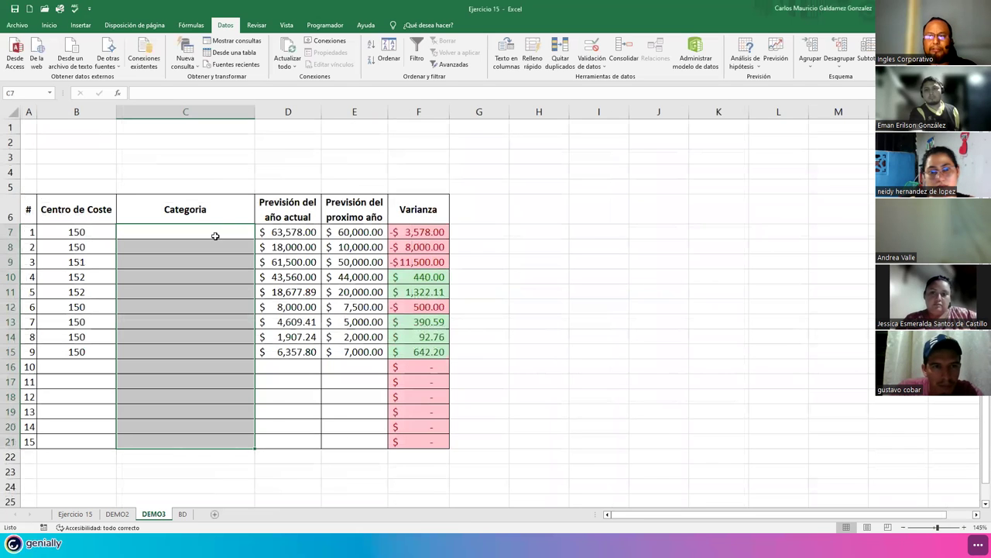
# - Choose 'Salario: comision' from C7's new dropdown, then select B16 and C13
pyautogui.click(215, 235)
pyautogui.click(261, 233)
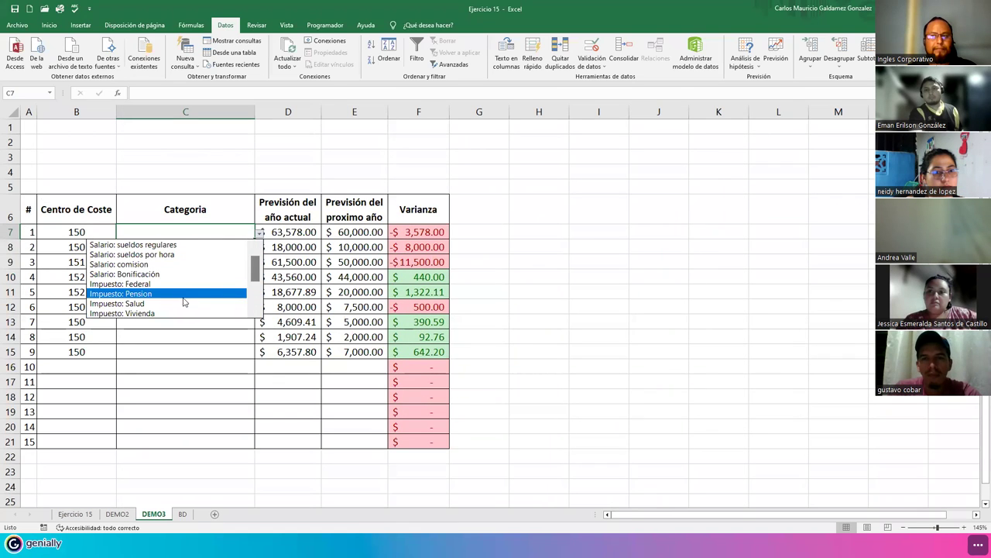
pyautogui.scroll(-2, 252, 280)
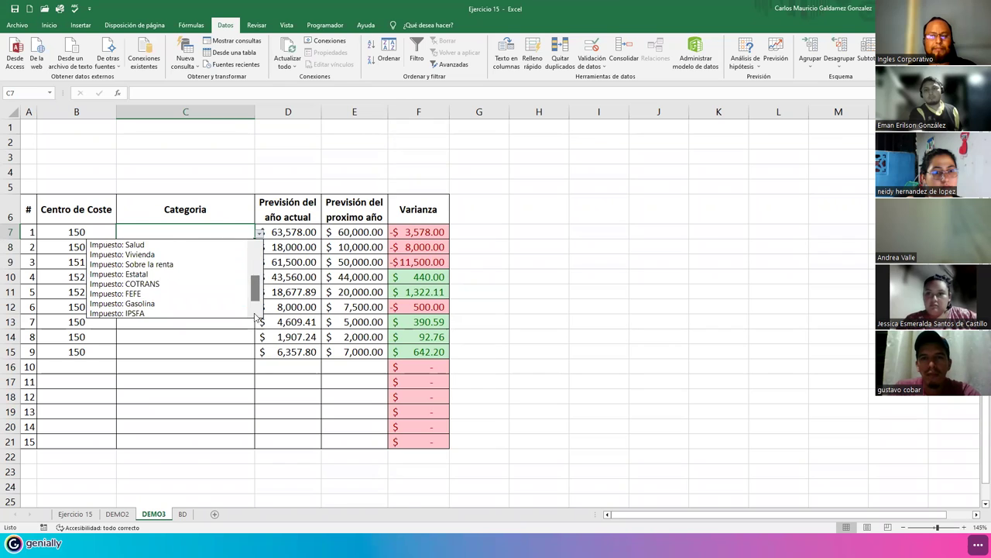
pyautogui.scroll(2, 259, 254)
pyautogui.click(162, 265)
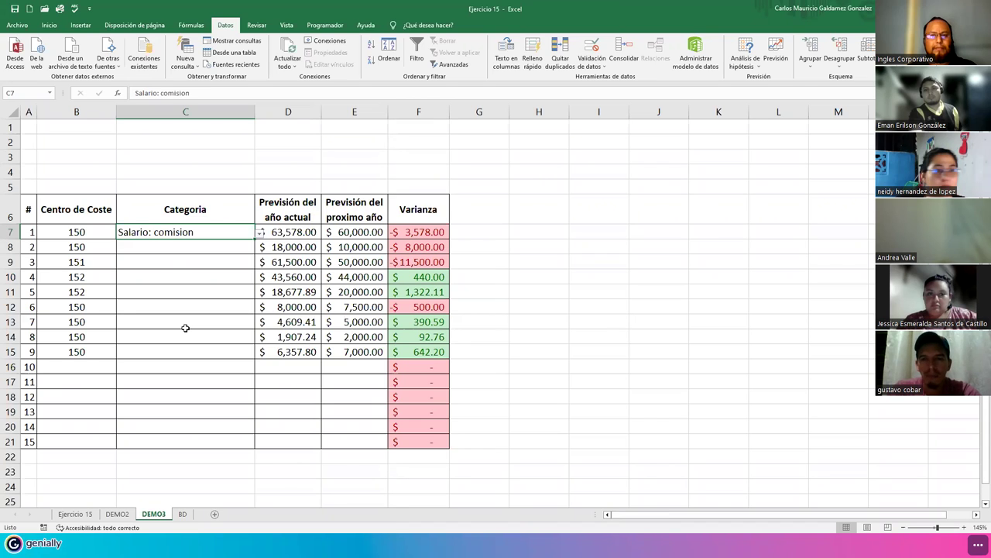
pyautogui.click(100, 365)
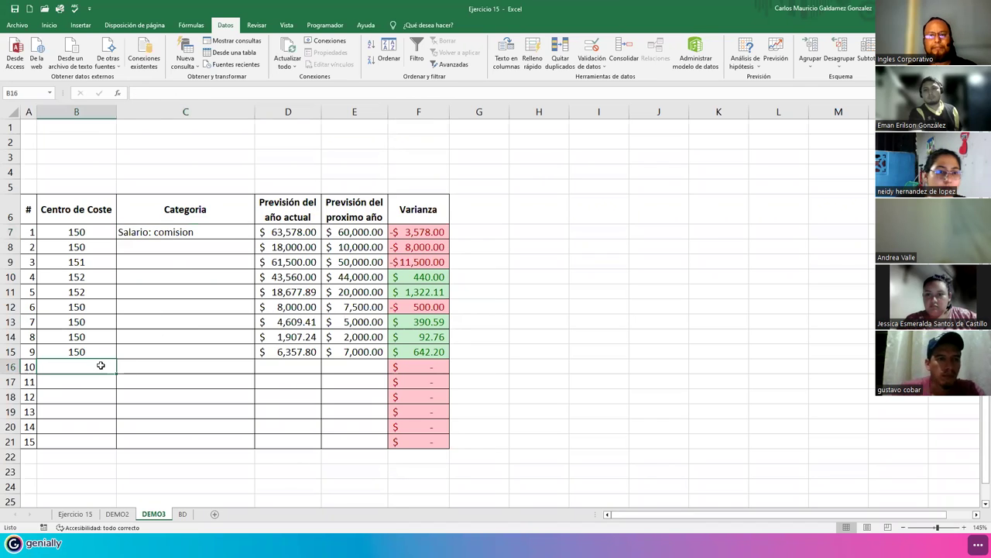
pyautogui.click(140, 324)
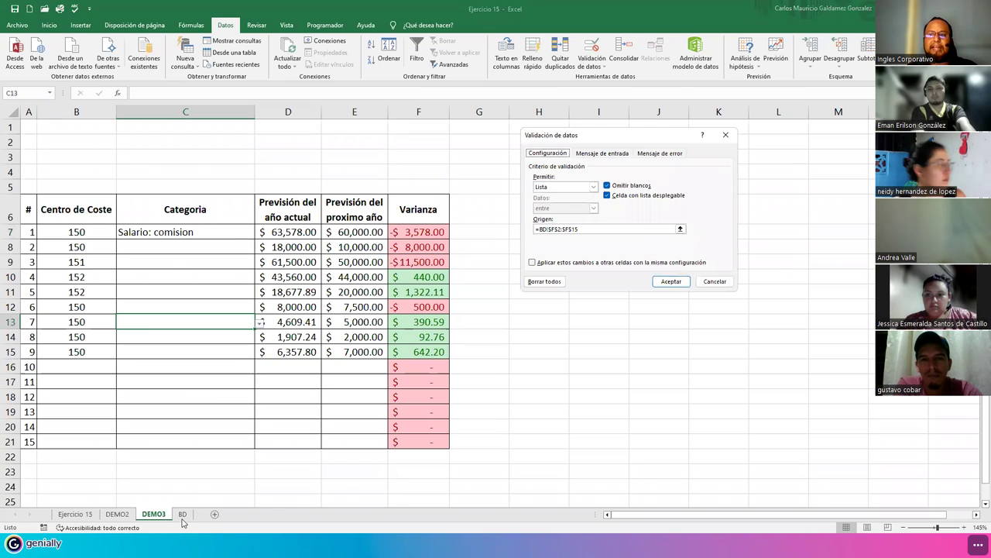
# - Close the validation dialog, review BD's Categoria, Departamento and Nivel lists, then select DEMO3's C8
pyautogui.click(713, 281)
pyautogui.click(183, 514)
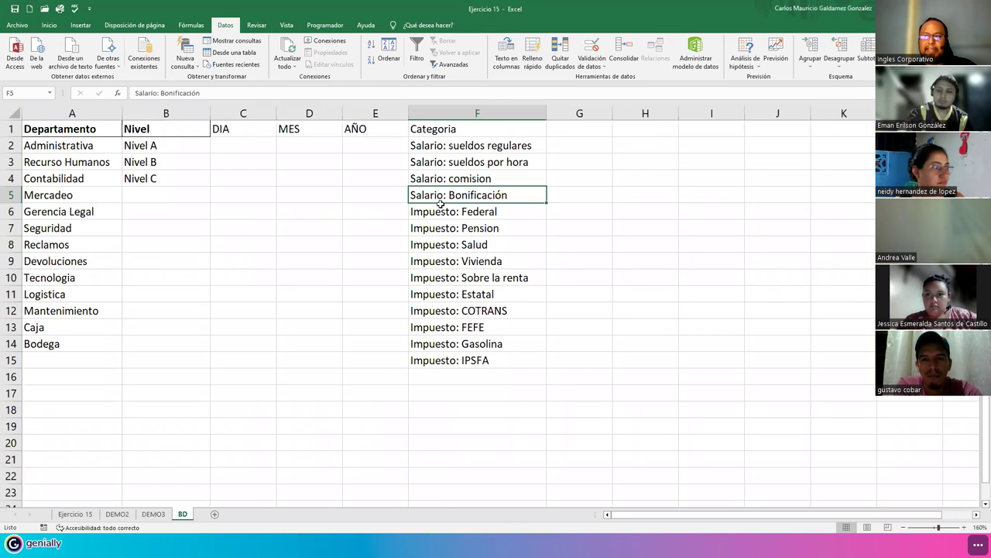
pyautogui.moveTo(456, 129); pyautogui.dragTo(474, 361)
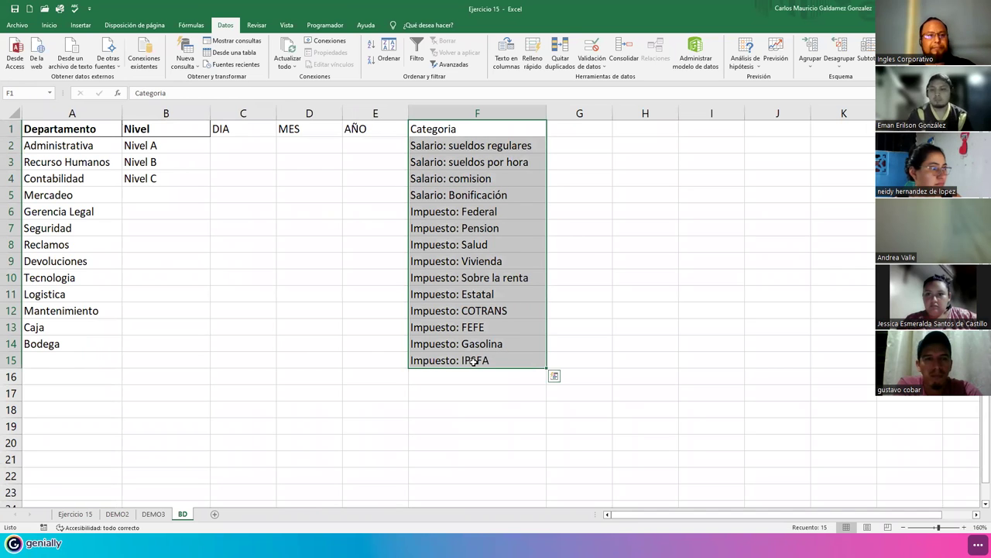
pyautogui.moveTo(58, 130); pyautogui.dragTo(358, 342)
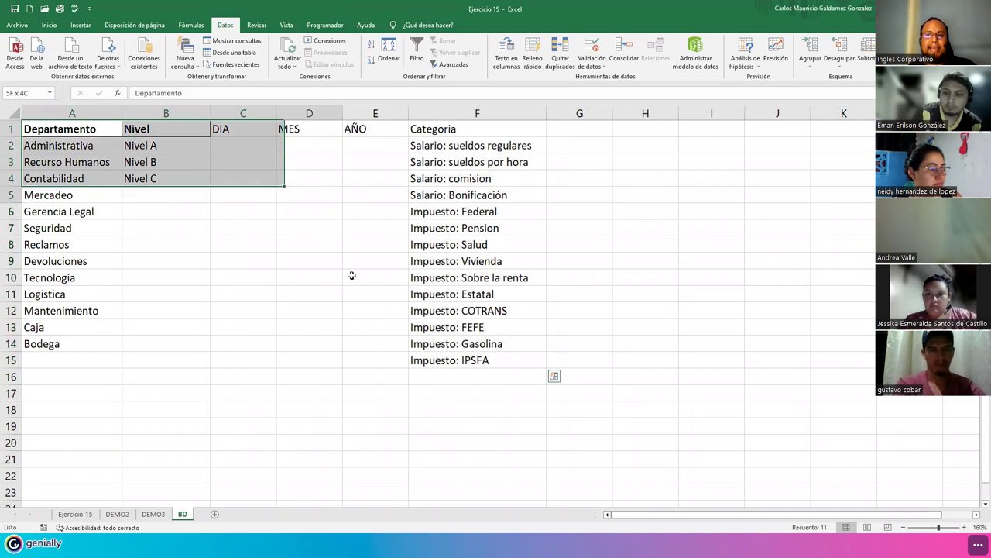
pyautogui.click(203, 301)
pyautogui.moveTo(82, 137); pyautogui.dragTo(138, 351)
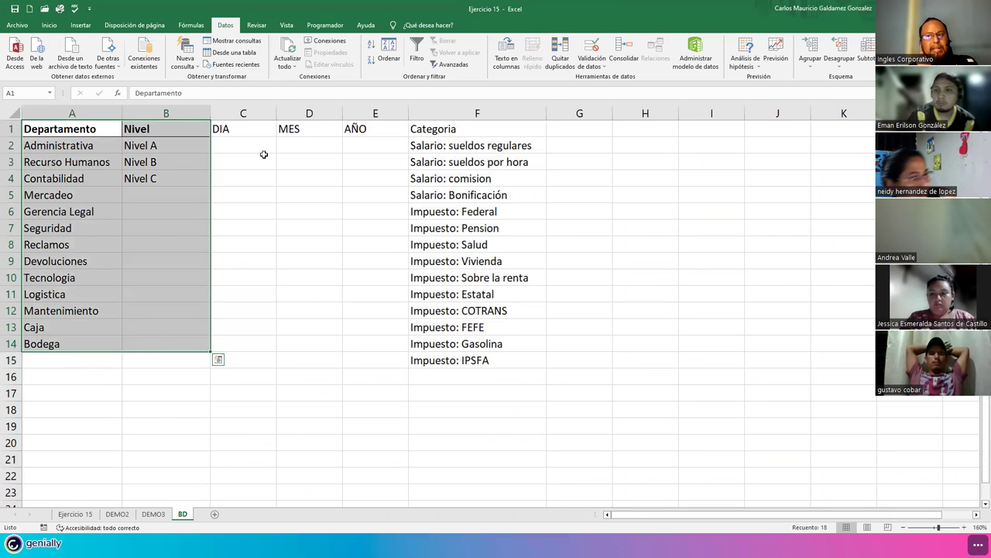
pyautogui.moveTo(77, 175); pyautogui.dragTo(81, 198)
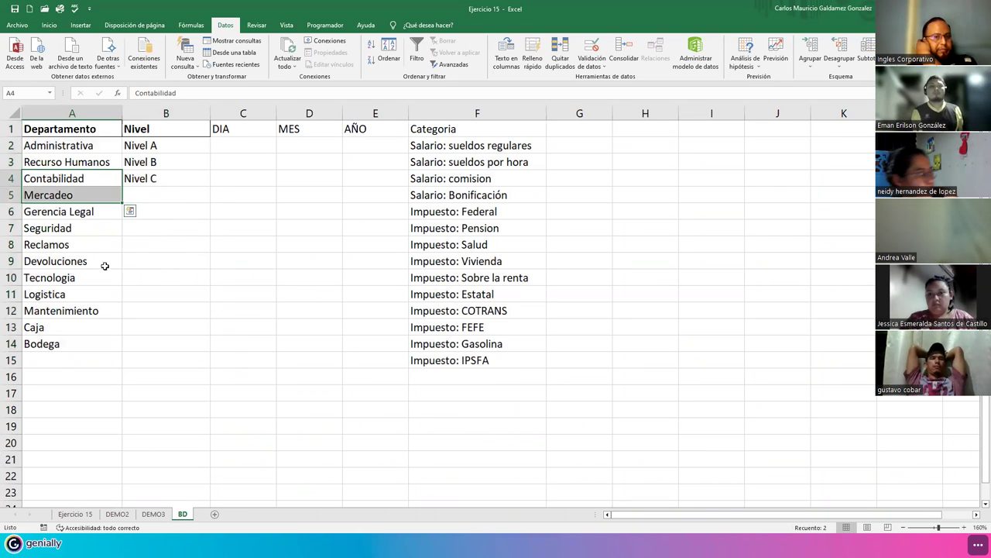
pyautogui.click(155, 515)
pyautogui.click(163, 246)
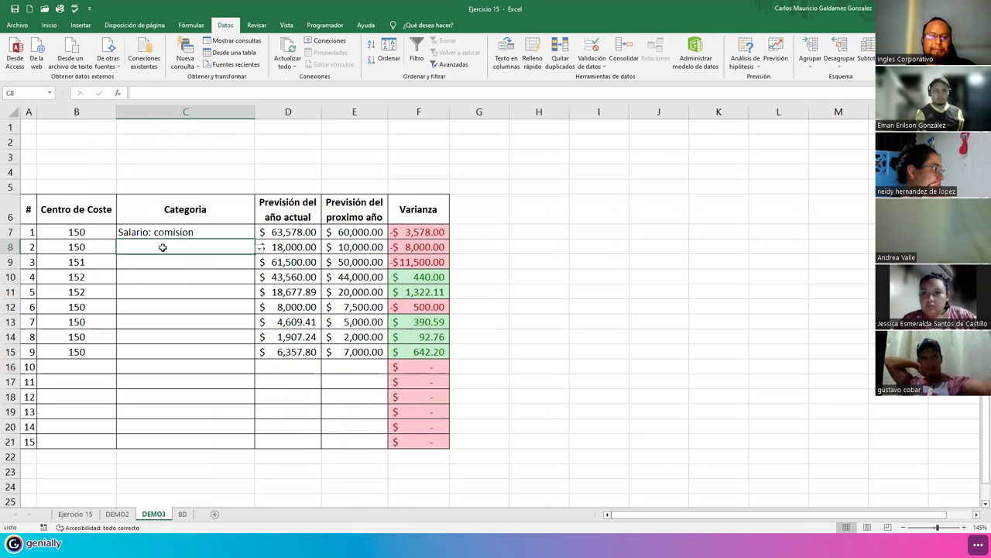
# - Set C8 to Salario: Bonificación, C9 to Salario: sueldos regulares, C10 Impuesto: Federal, C11 Impuesto: Salud
pyautogui.click(260, 247)
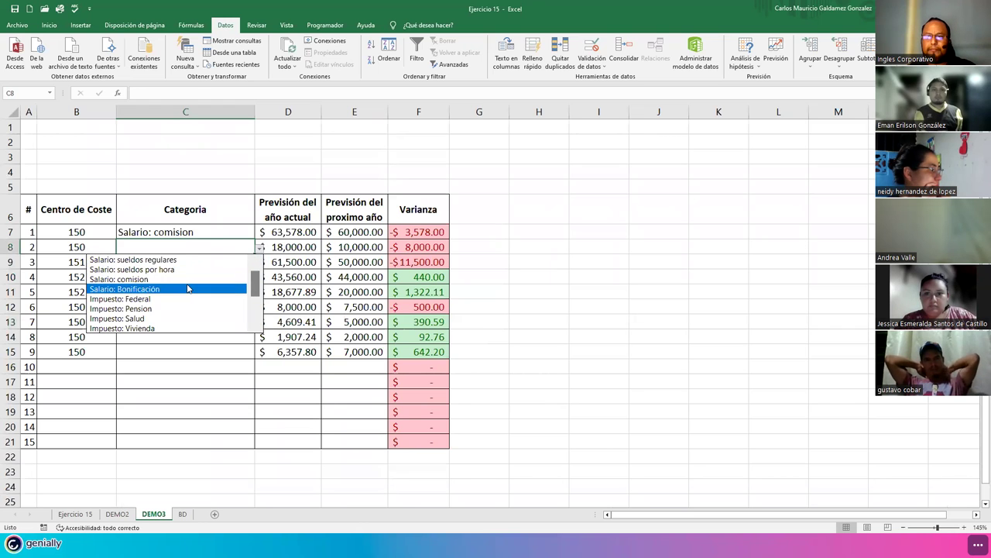
pyautogui.click(189, 288)
pyautogui.click(232, 260)
pyautogui.click(260, 263)
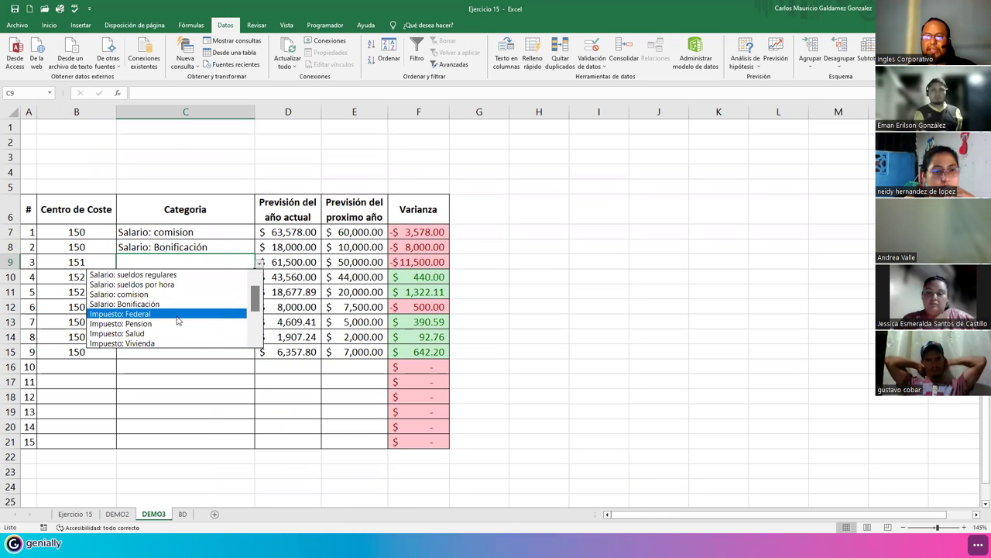
pyautogui.click(217, 274)
pyautogui.click(239, 276)
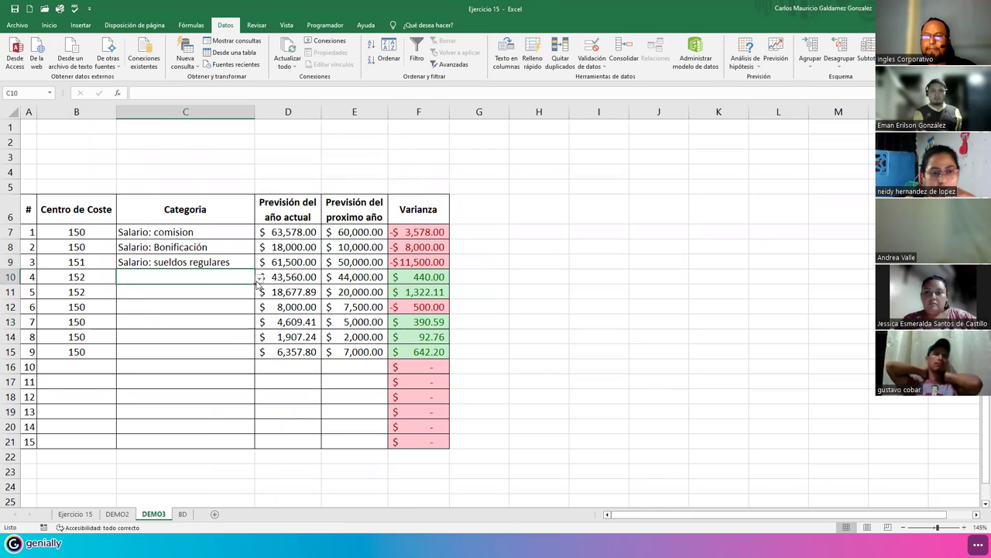
pyautogui.click(260, 278)
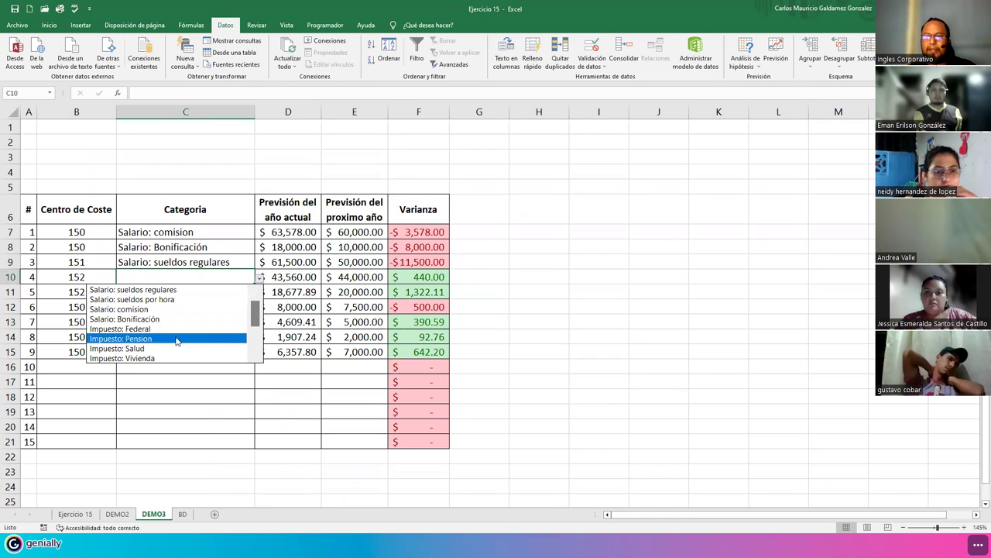
pyautogui.click(180, 330)
pyautogui.click(247, 294)
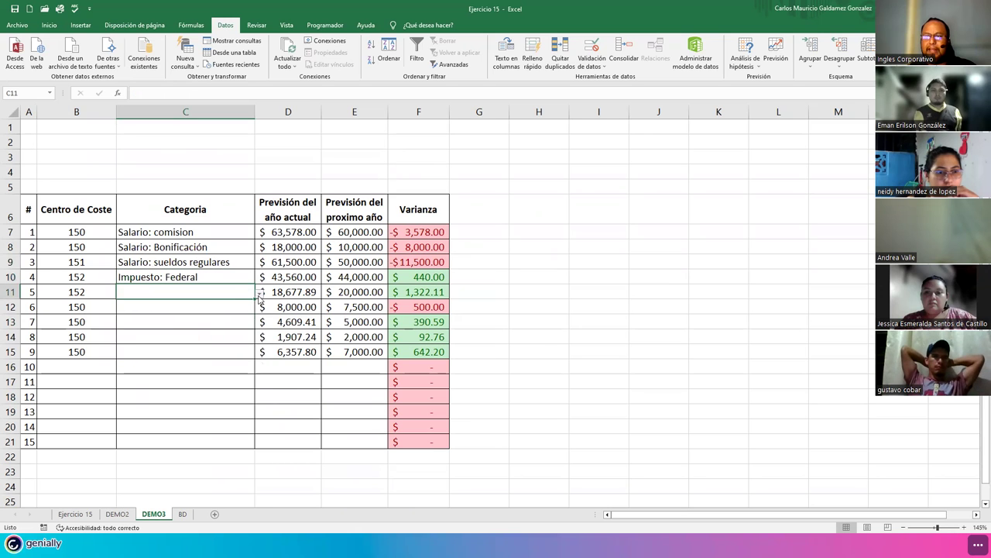
pyautogui.click(260, 293)
pyautogui.click(175, 361)
# - Set C12 Impuesto: Salud, C13 Impuesto: Sobre la renta, C14 Salario: Bonificación, C15 Salario: sueldos por hora
pyautogui.click(247, 312)
pyautogui.click(260, 308)
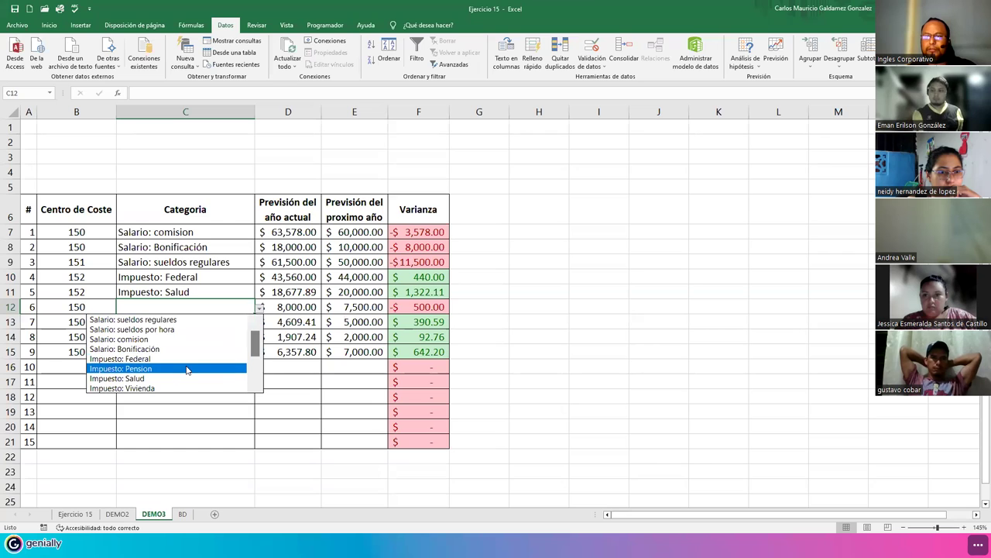
pyautogui.click(182, 378)
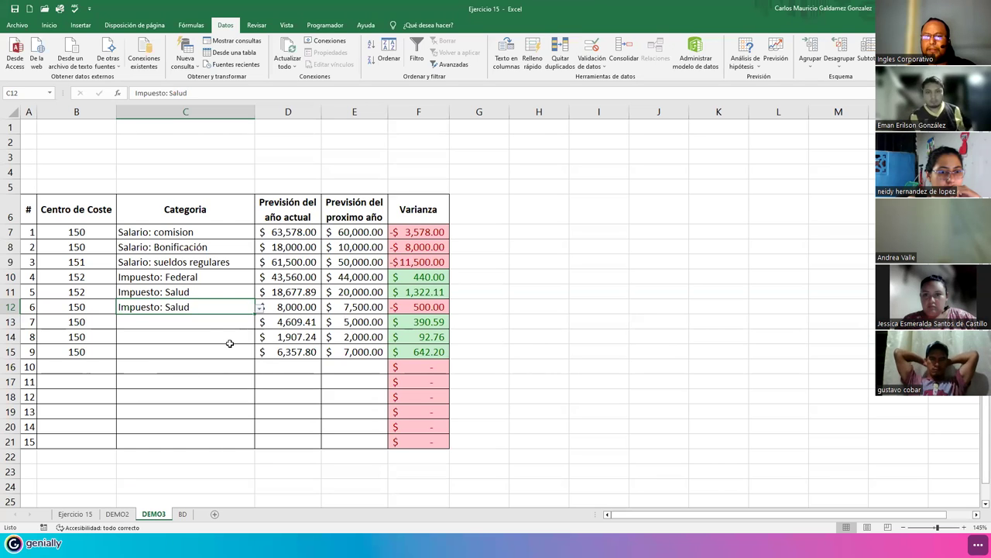
pyautogui.click(245, 321)
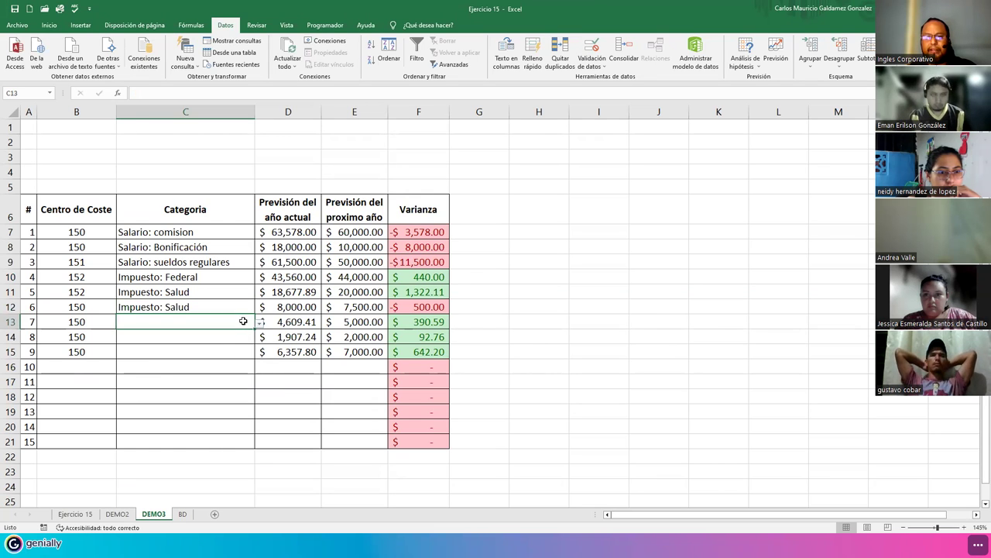
pyautogui.click(260, 322)
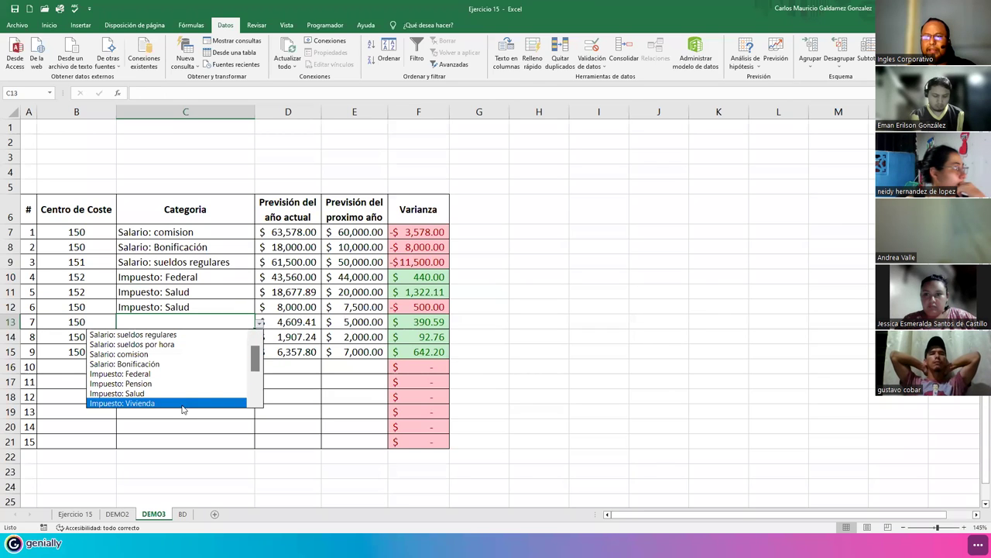
pyautogui.moveTo(252, 366); pyautogui.dragTo(251, 374)
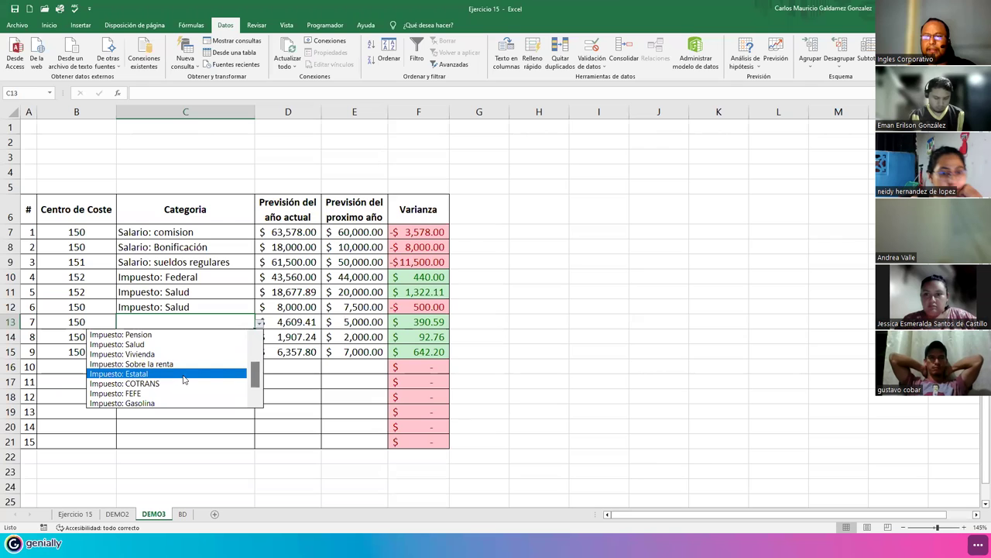
pyautogui.press('Escape')
pyautogui.click(234, 336)
pyautogui.click(236, 350)
pyautogui.click(240, 337)
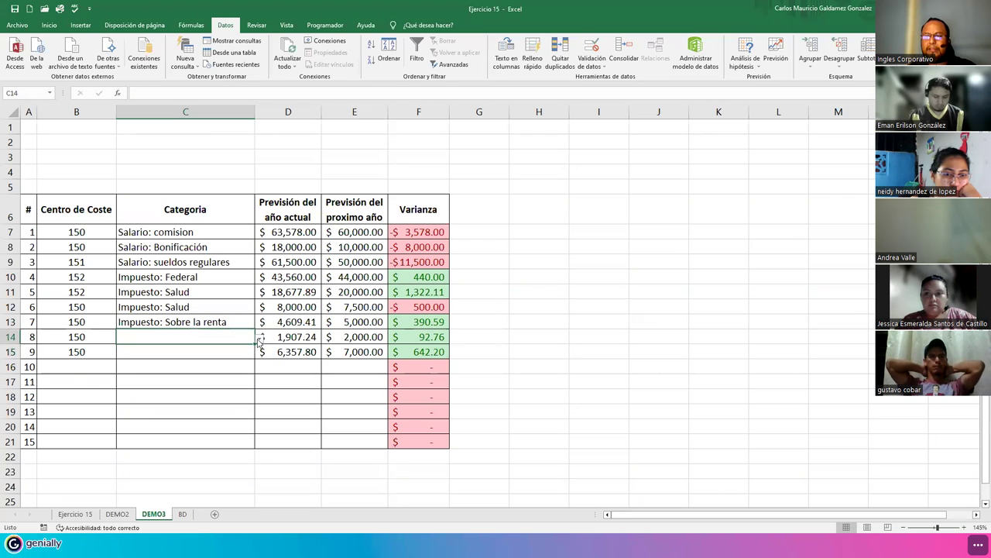
pyautogui.click(261, 337)
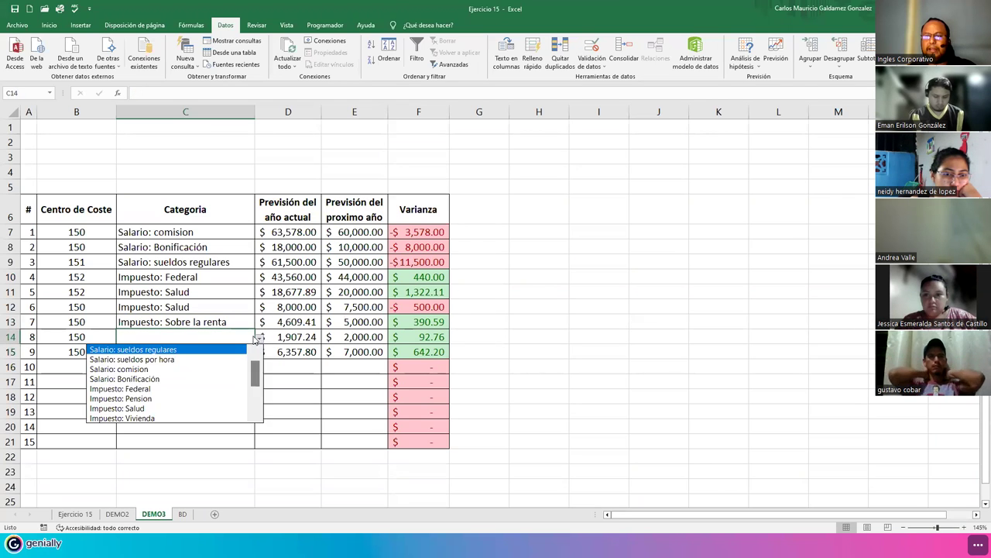
pyautogui.click(179, 378)
pyautogui.click(231, 354)
pyautogui.click(261, 351)
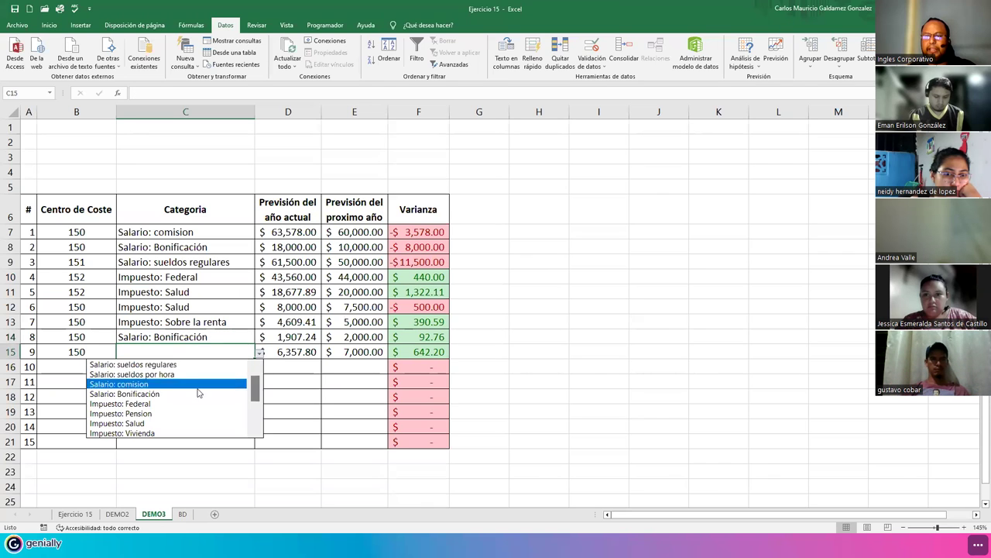
pyautogui.click(179, 375)
# - Review the filled table rows, then return to the DEMO2 sheet
pyautogui.click(167, 323)
pyautogui.moveTo(77, 232); pyautogui.dragTo(212, 336)
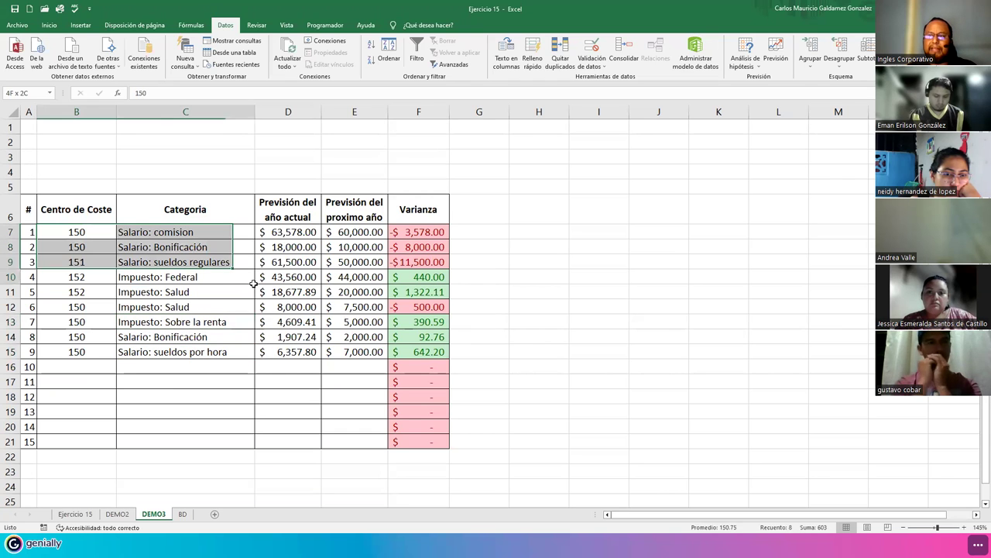
pyautogui.click(212, 336)
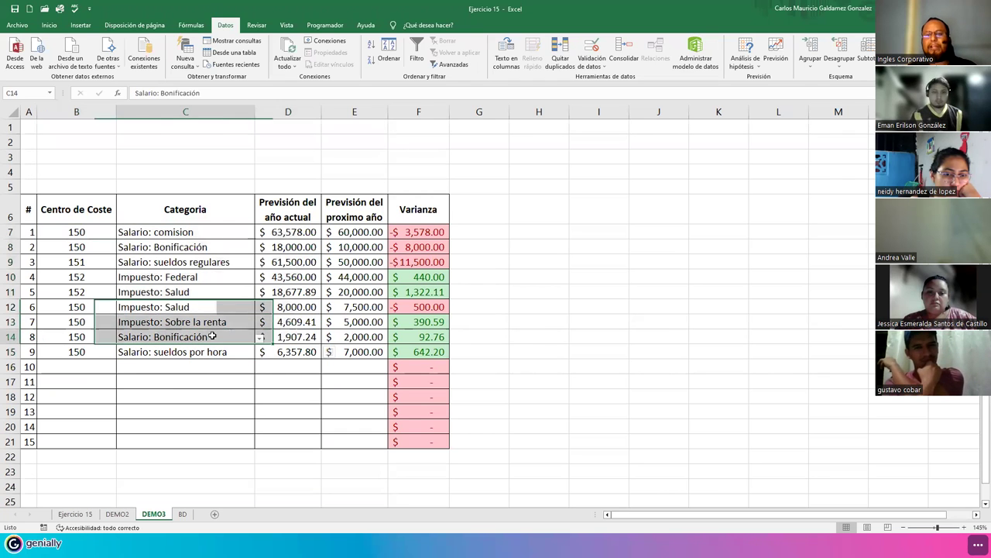
pyautogui.click(219, 397)
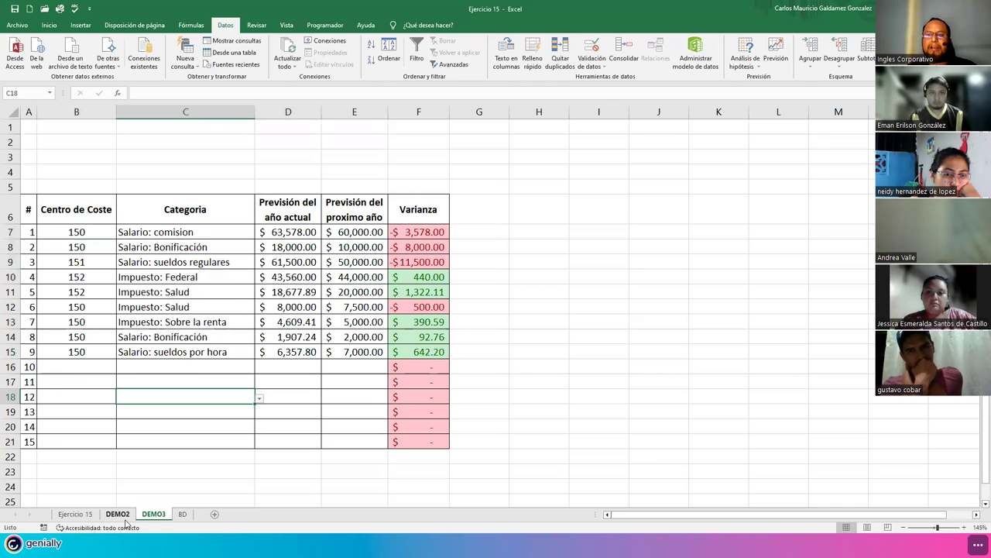
pyautogui.click(118, 514)
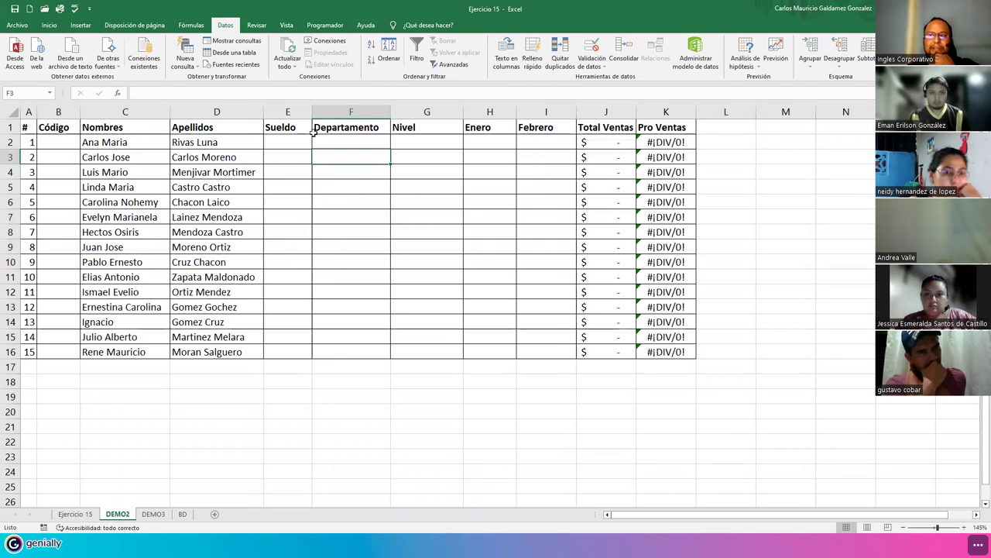
# - Look over the Sueldo, Total Ventas and Pro Ventas cells and glance at the DEMO3 sheet
pyautogui.moveTo(289, 142); pyautogui.dragTo(296, 338)
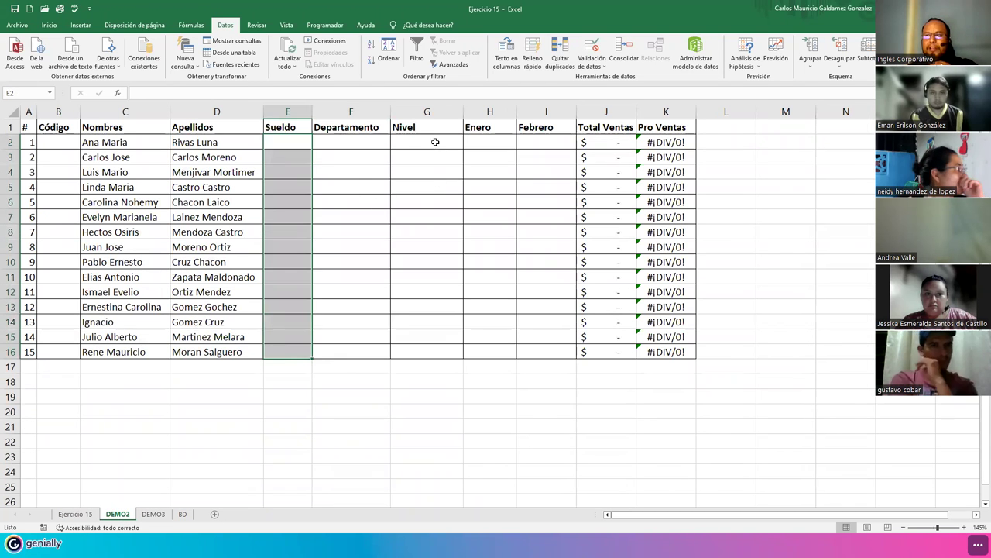
pyautogui.moveTo(478, 141); pyautogui.dragTo(547, 351)
pyautogui.moveTo(602, 144)
pyautogui.mouseDown()
pyautogui.moveTo(659, 264)
pyautogui.moveTo(653, 338)
pyautogui.mouseUp()
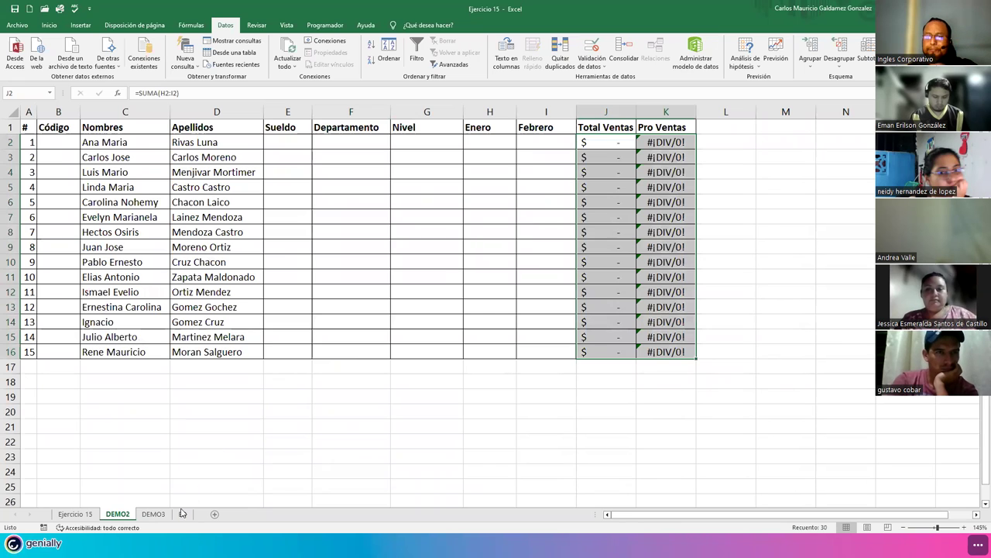
pyautogui.click(153, 515)
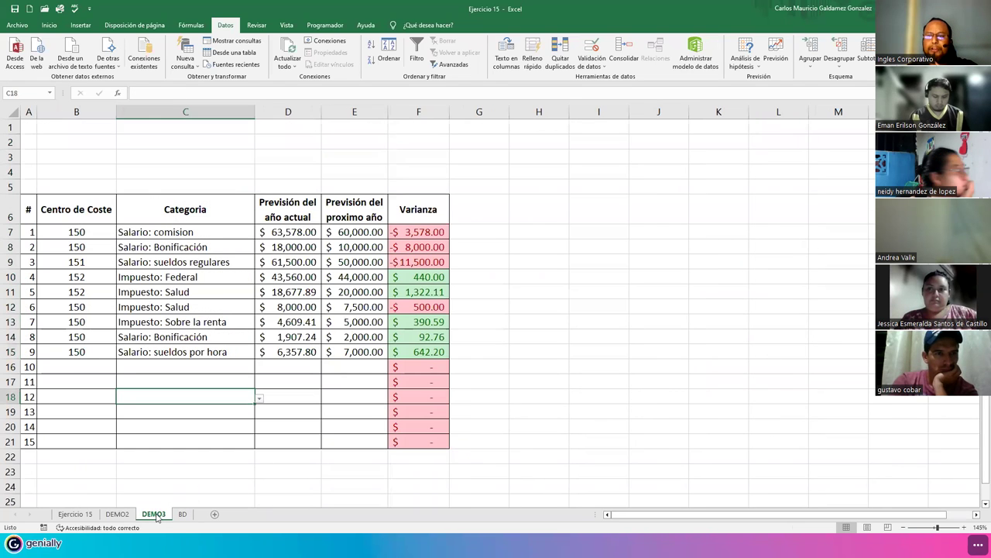
pyautogui.click(117, 514)
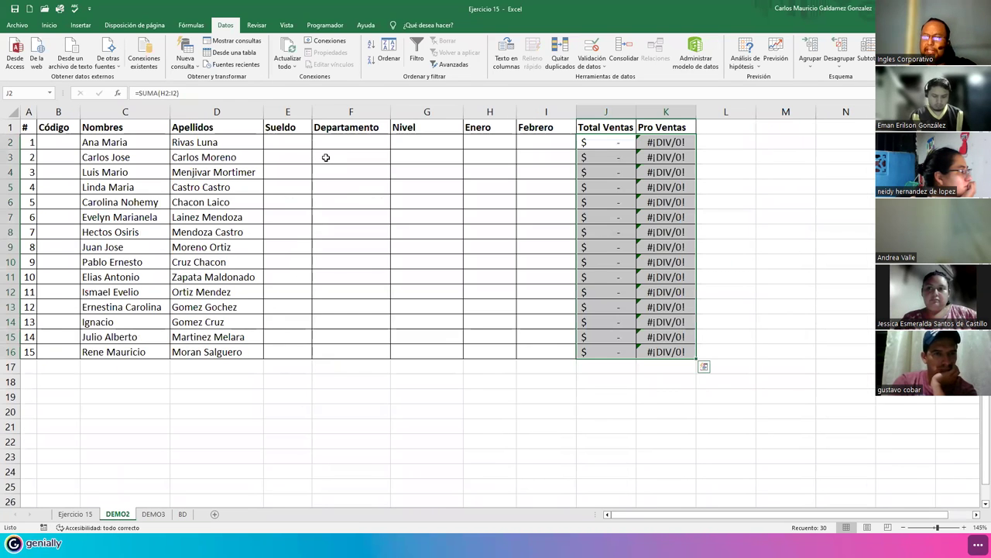
# - Give Departamento cells F2:F16 a list validation sourced from =BD!$A$2:$A$14
pyautogui.moveTo(335, 142); pyautogui.dragTo(336, 351)
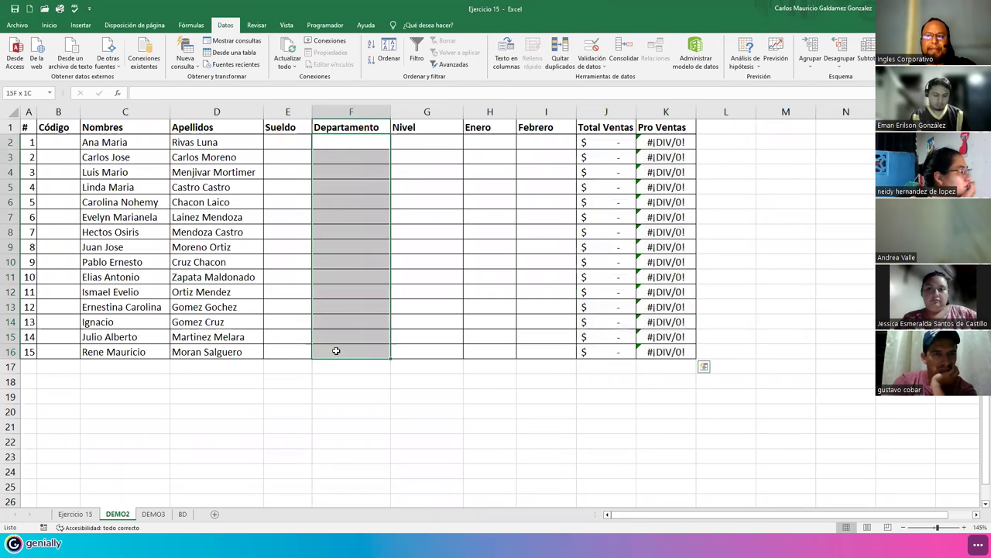
pyautogui.click(592, 48)
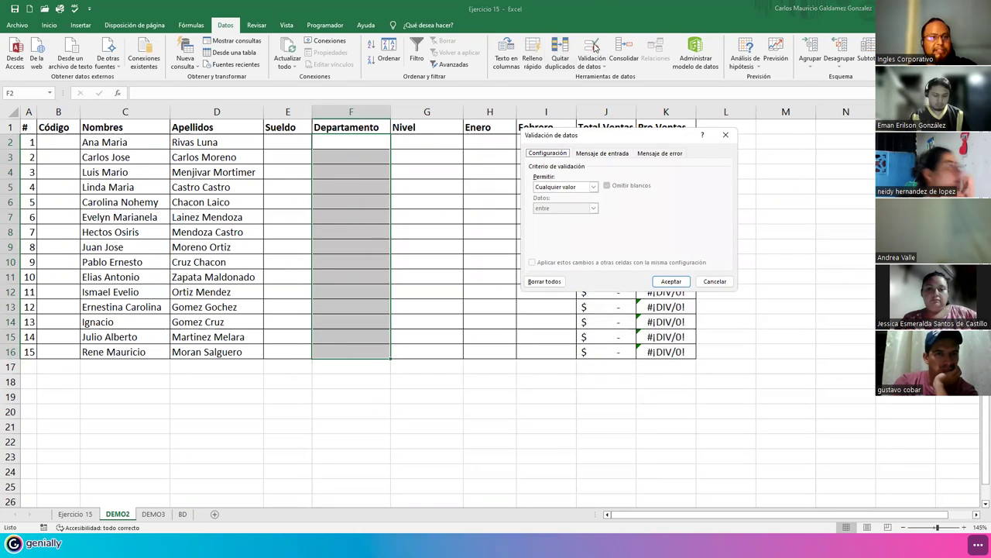
pyautogui.click(550, 190)
pyautogui.click(549, 219)
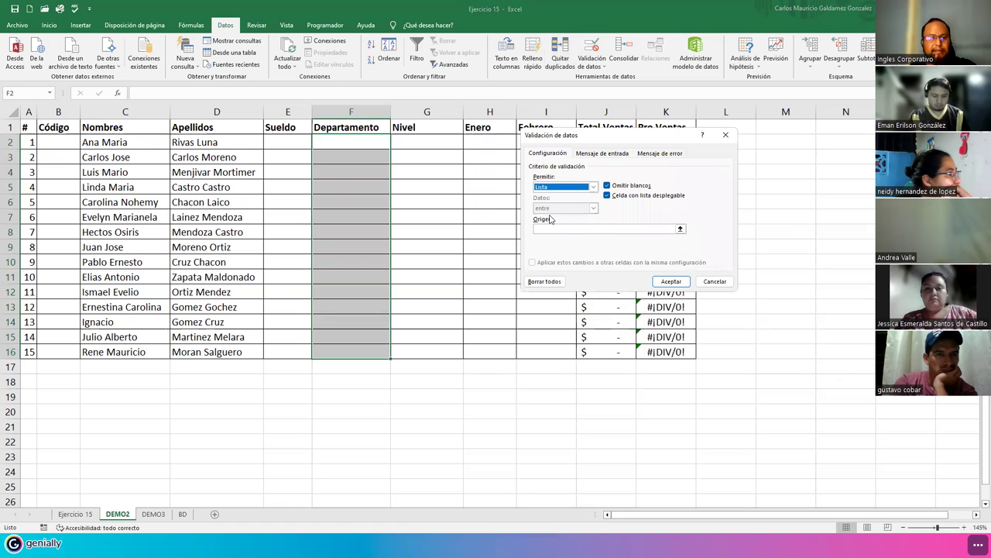
pyautogui.click(680, 228)
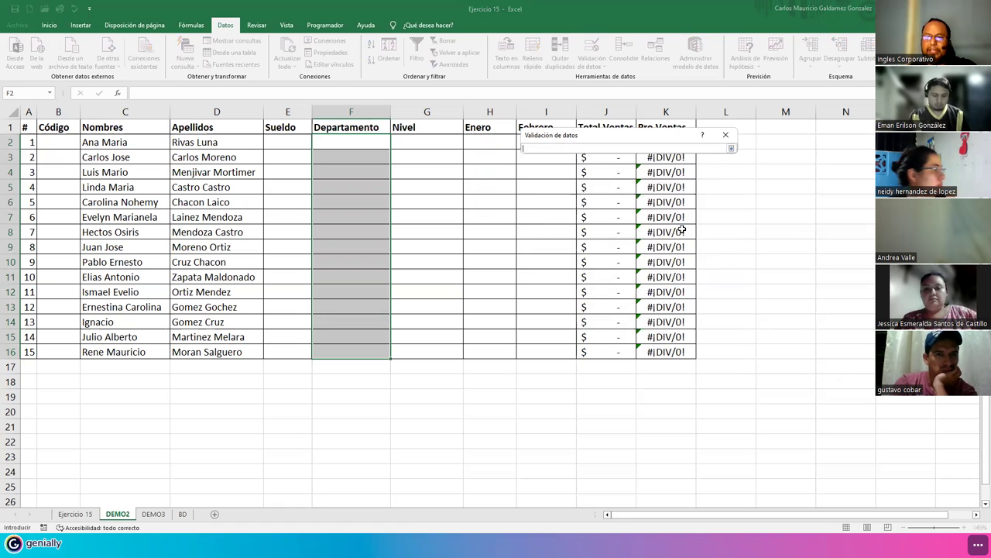
pyautogui.click(182, 514)
pyautogui.moveTo(66, 148); pyautogui.dragTo(64, 348)
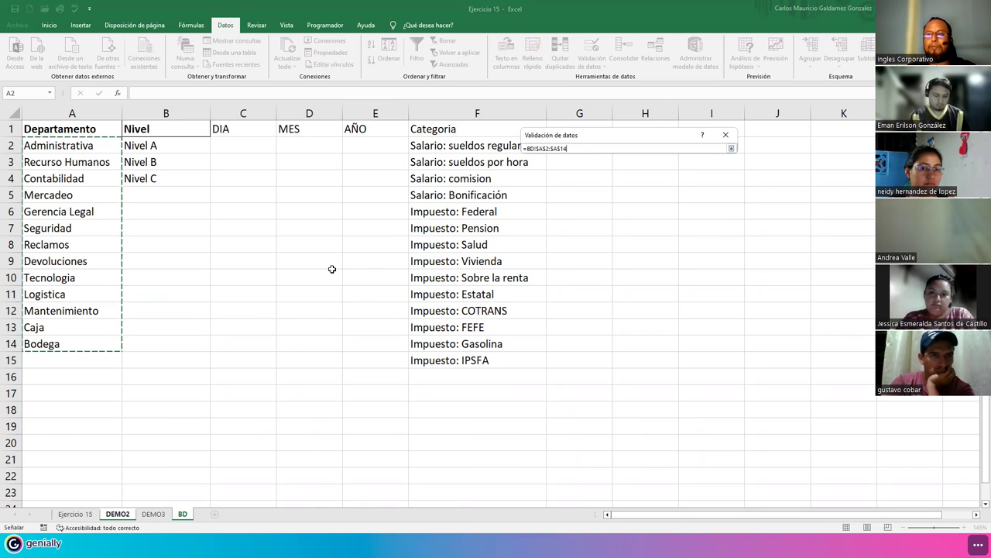
pyautogui.click(731, 149)
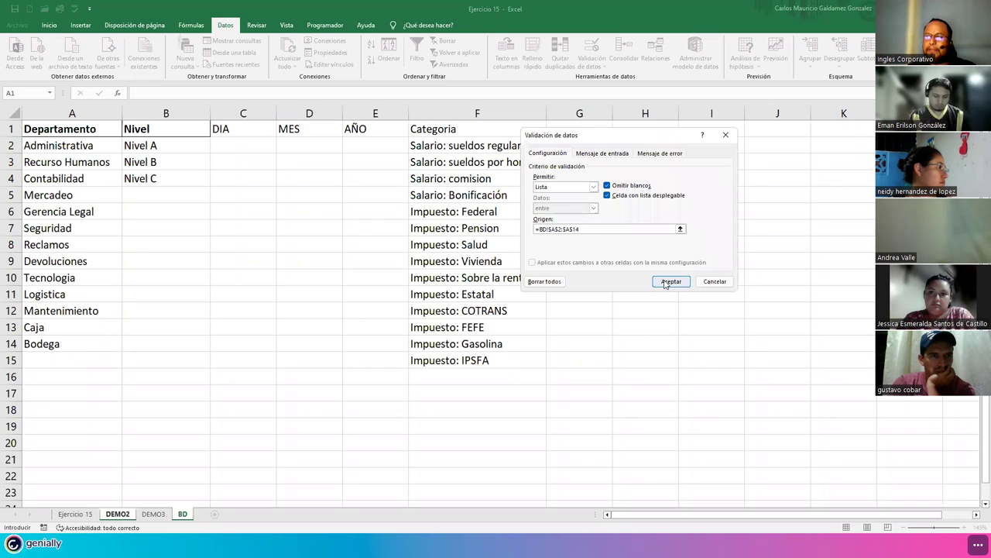
pyautogui.click(668, 281)
# - Use F2's dropdown to pick Contabilidad, then change it to Logistica
pyautogui.click(351, 143)
pyautogui.click(351, 159)
pyautogui.click(349, 186)
pyautogui.click(364, 144)
pyautogui.click(395, 144)
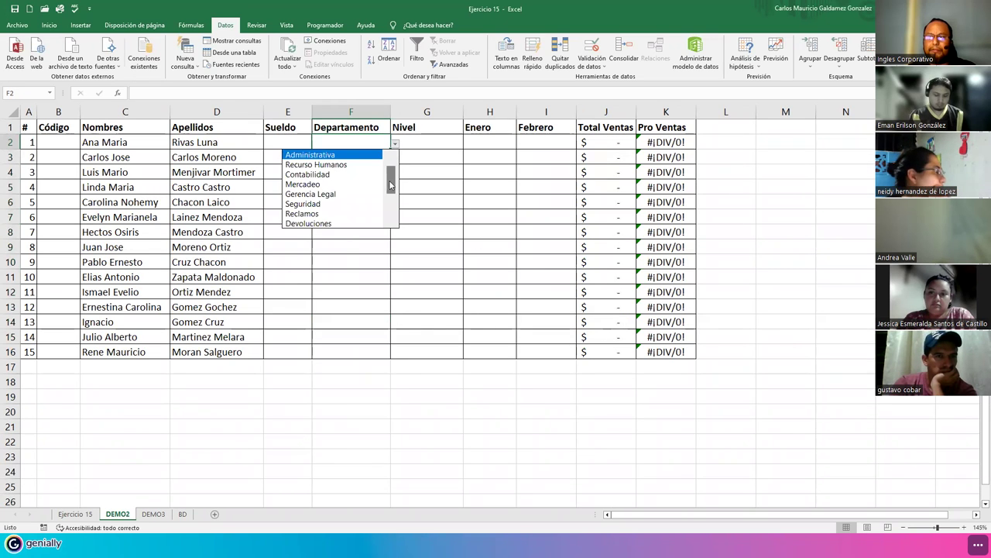
pyautogui.scroll(-3, 391, 186)
pyautogui.scroll(1, 388, 172)
pyautogui.scroll(1, 388, 172)
pyautogui.click(304, 174)
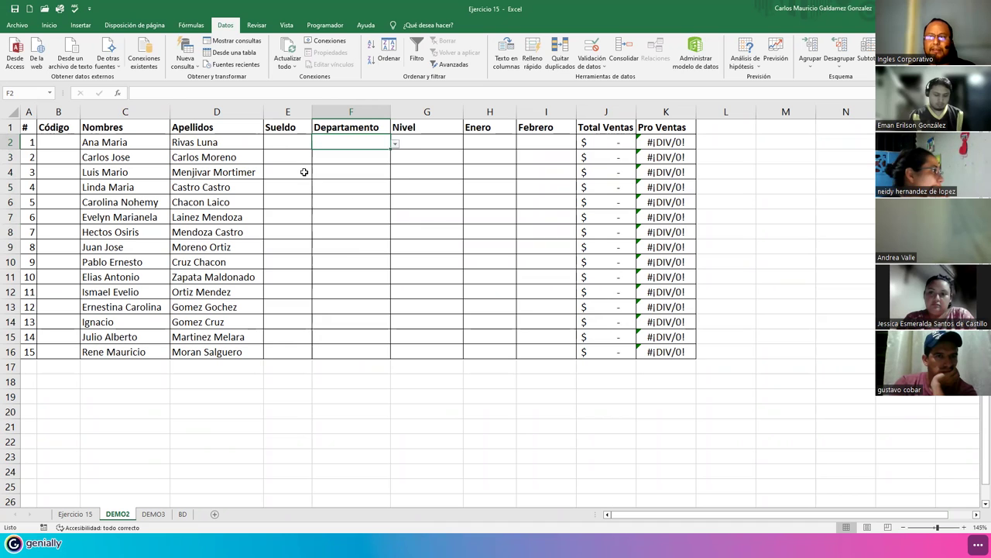
pyautogui.click(394, 144)
pyautogui.click(334, 223)
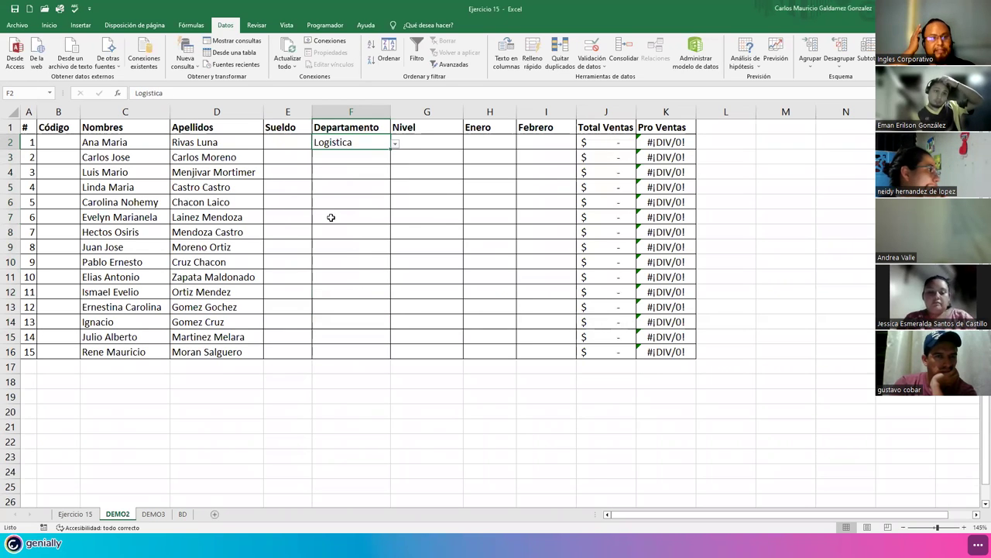
# - Set up a list validation on Nivel cells G2:G16 with source =BD!$B$2:$B$4, not yet applied
pyautogui.click(417, 143)
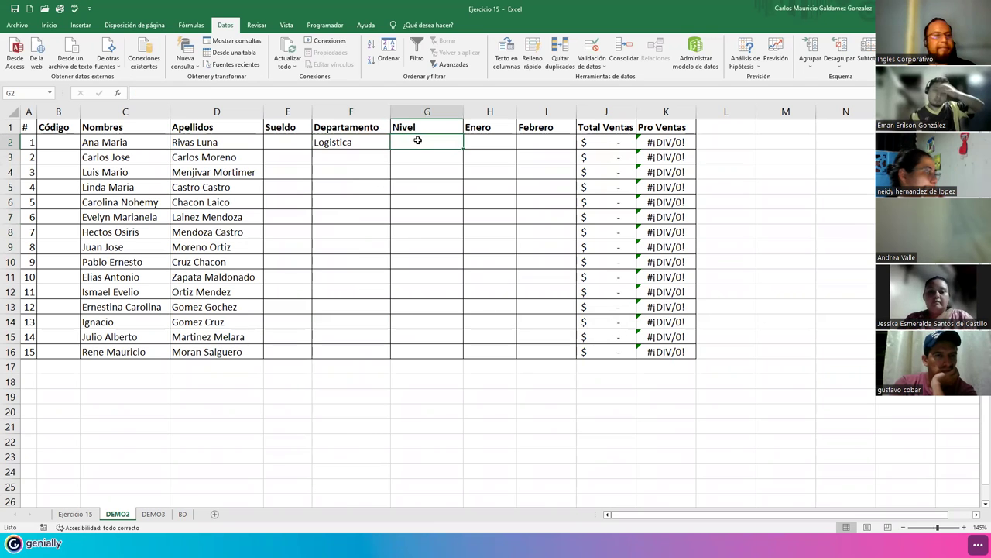
pyautogui.moveTo(418, 142); pyautogui.dragTo(431, 350)
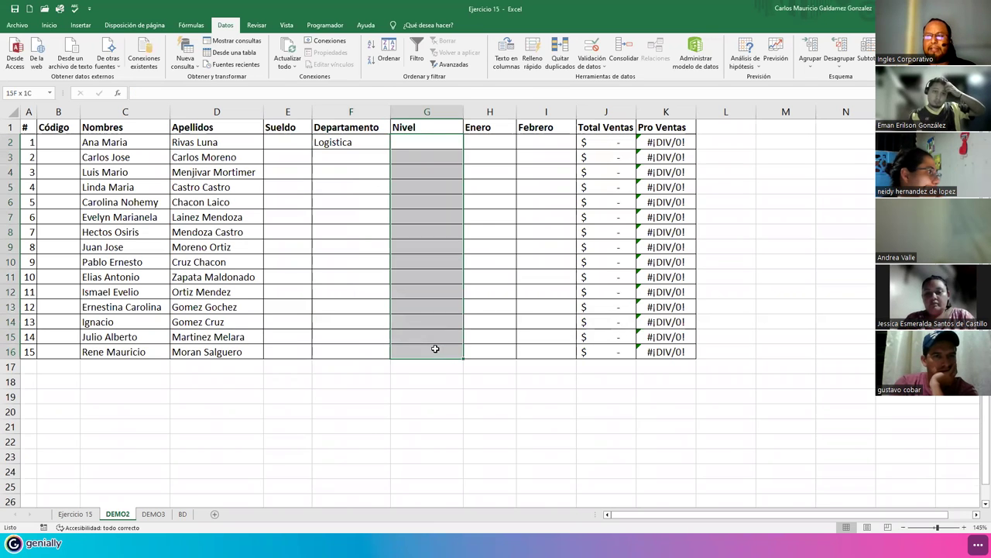
pyautogui.click(590, 48)
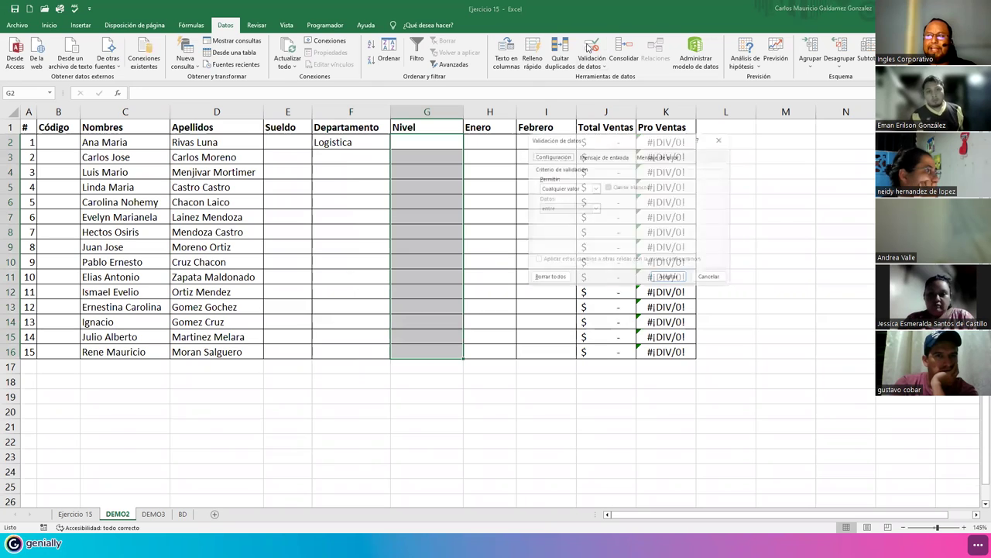
pyautogui.click(567, 191)
pyautogui.click(564, 220)
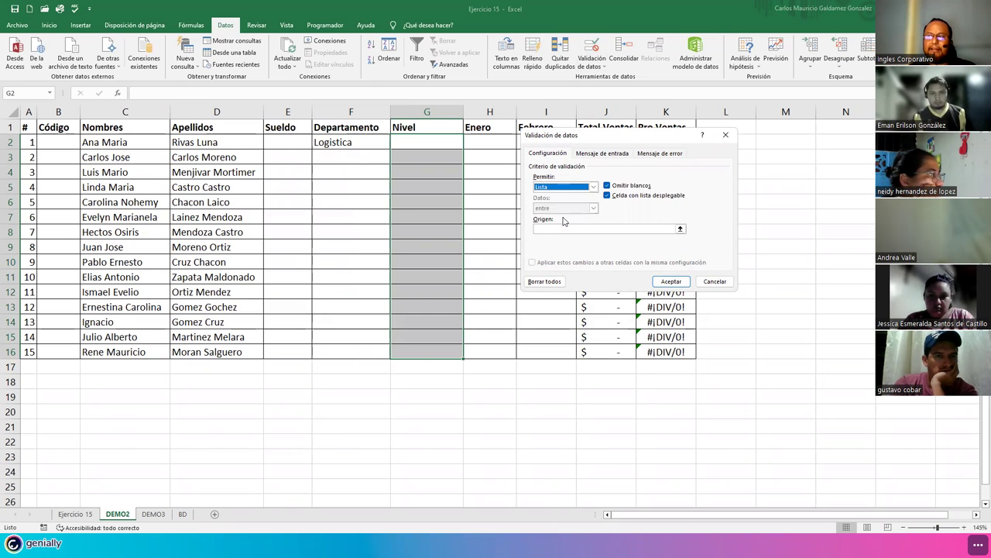
pyautogui.click(680, 229)
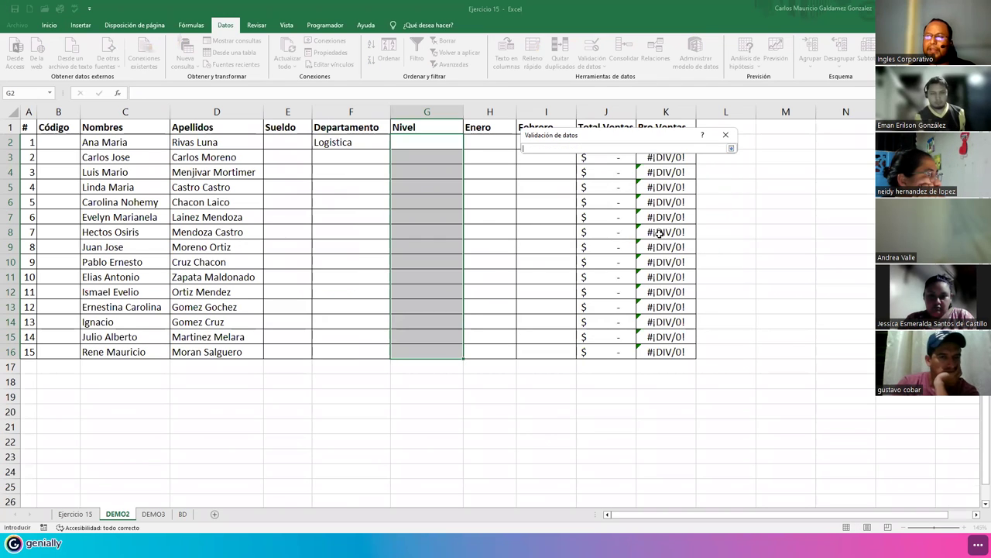
pyautogui.click(182, 513)
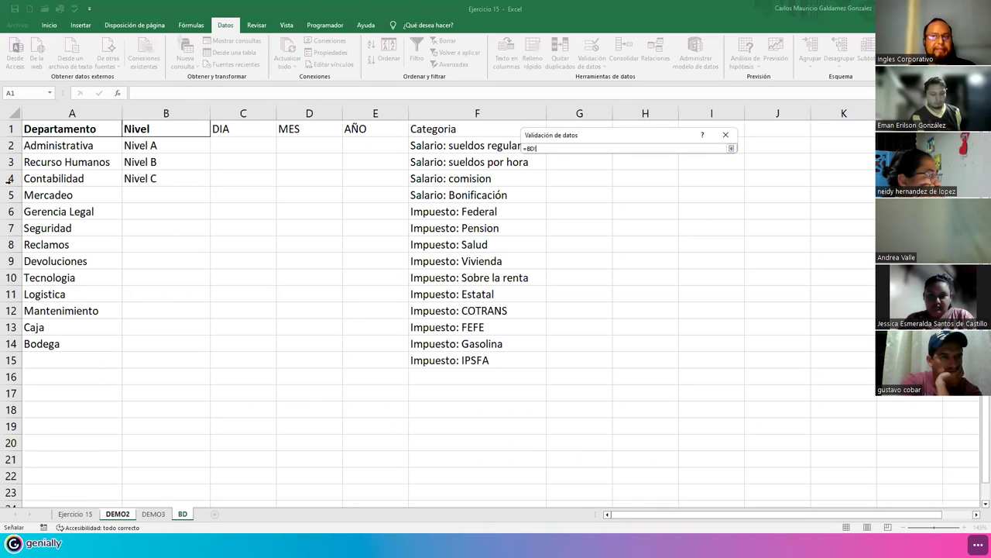
pyautogui.moveTo(153, 144); pyautogui.dragTo(160, 177)
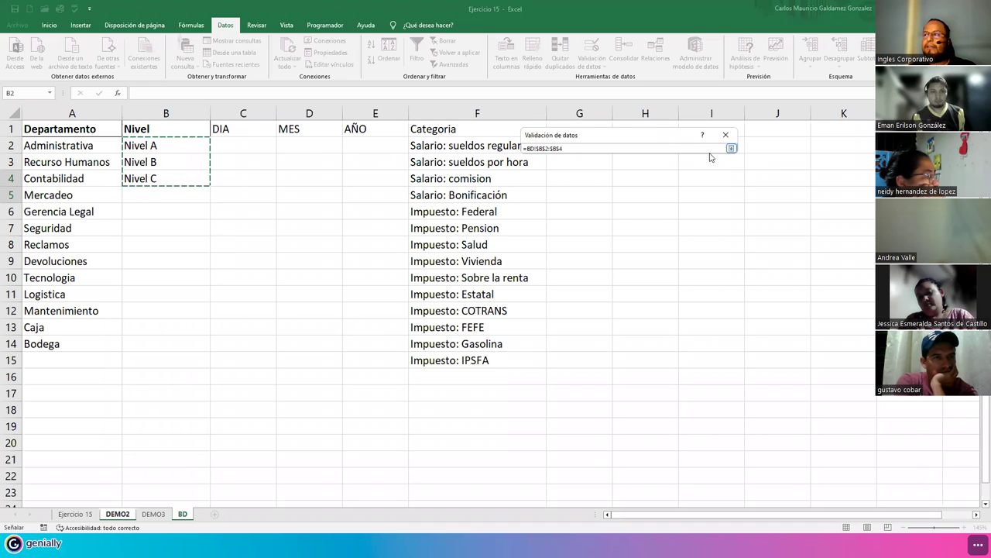
pyautogui.moveTo(663, 132); pyautogui.dragTo(689, 144)
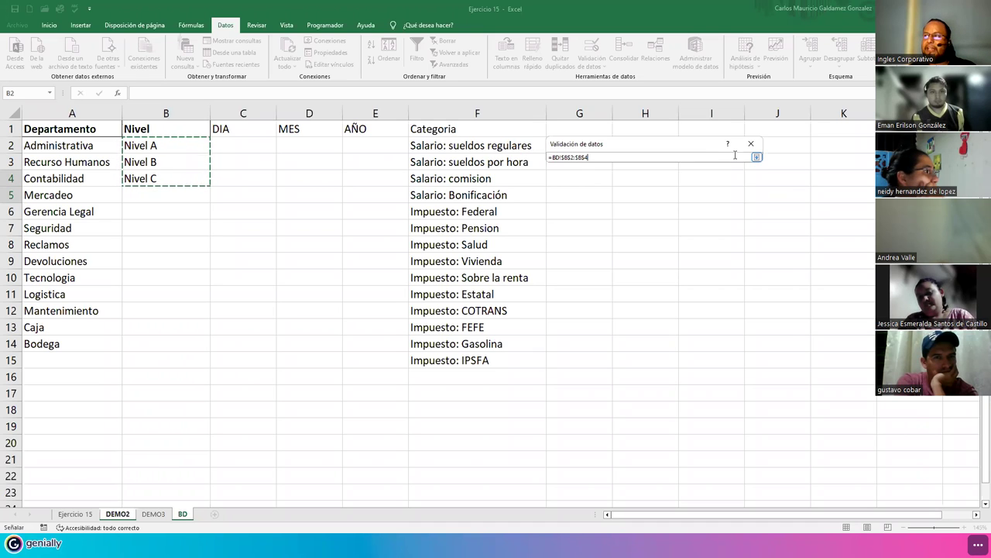
pyautogui.click(757, 159)
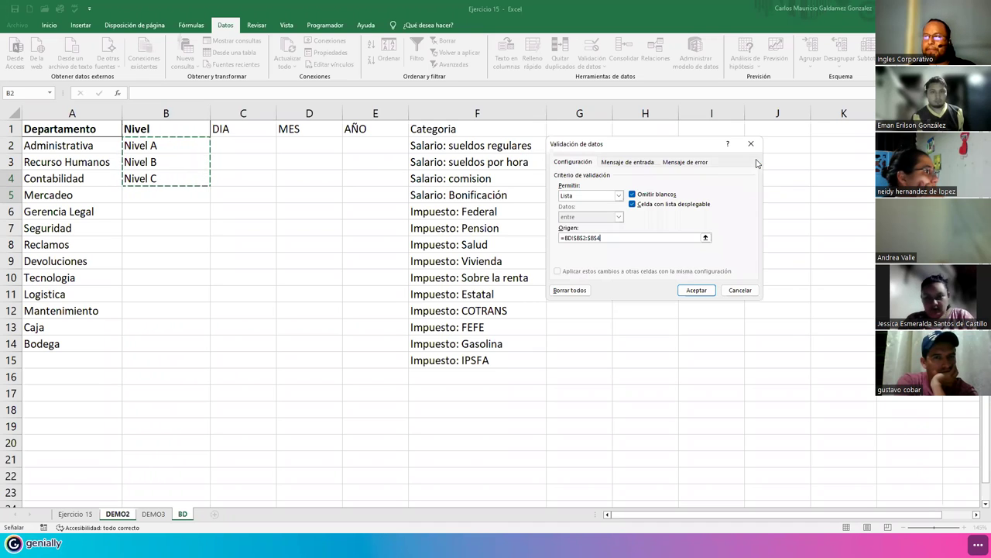
# - Apply the Nivel list, preview Nivel A–C in G2's dropdown, and delete Logistica from F2
pyautogui.click(696, 289)
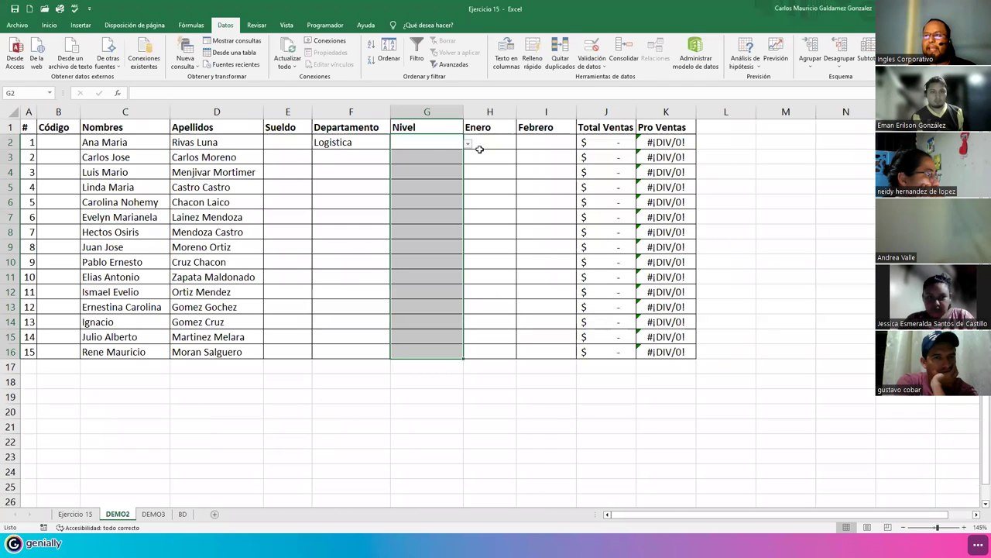
pyautogui.click(432, 145)
pyautogui.click(468, 144)
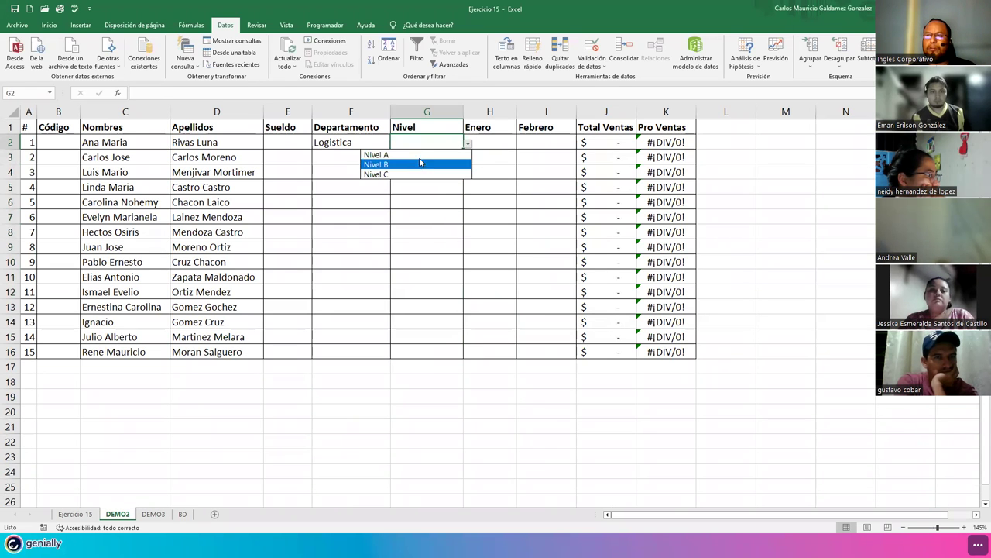
pyautogui.press('Escape')
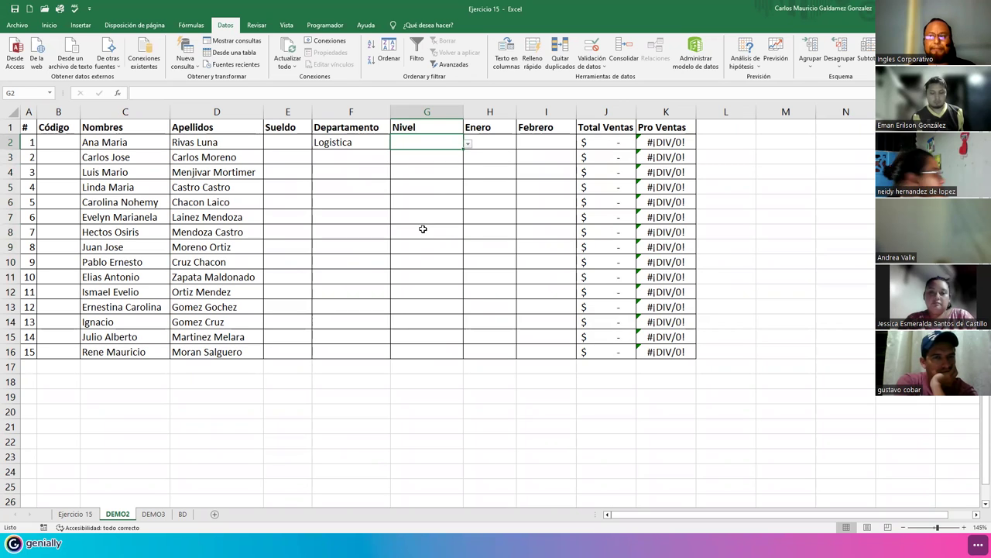
pyautogui.click(348, 144)
pyautogui.press('Delete')
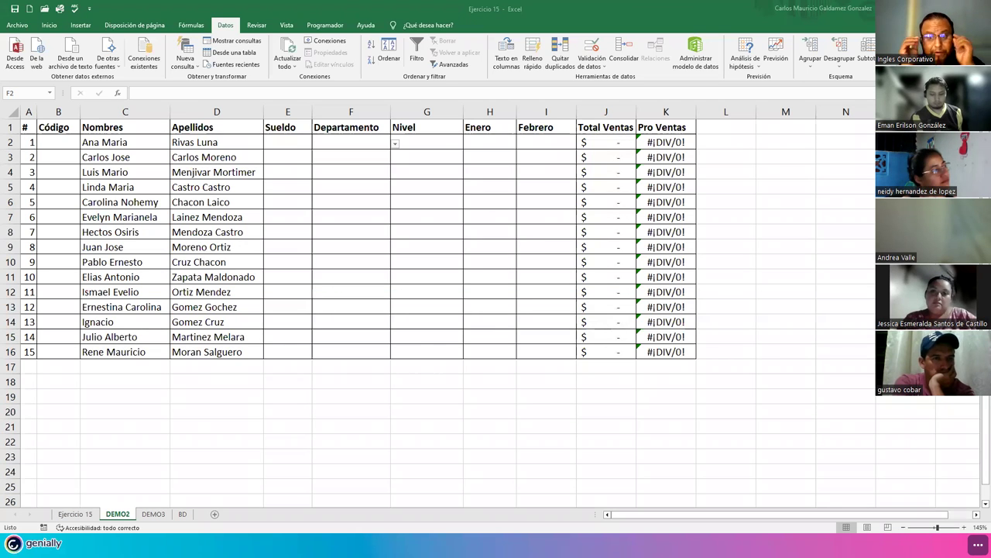
# - Add input message 'Seleccione un departamento' / 'Haga clic en el botón y seleccione un departamento válido' to F2:F16
pyautogui.click(352, 152)
pyautogui.moveTo(351, 352); pyautogui.dragTo(352, 146)
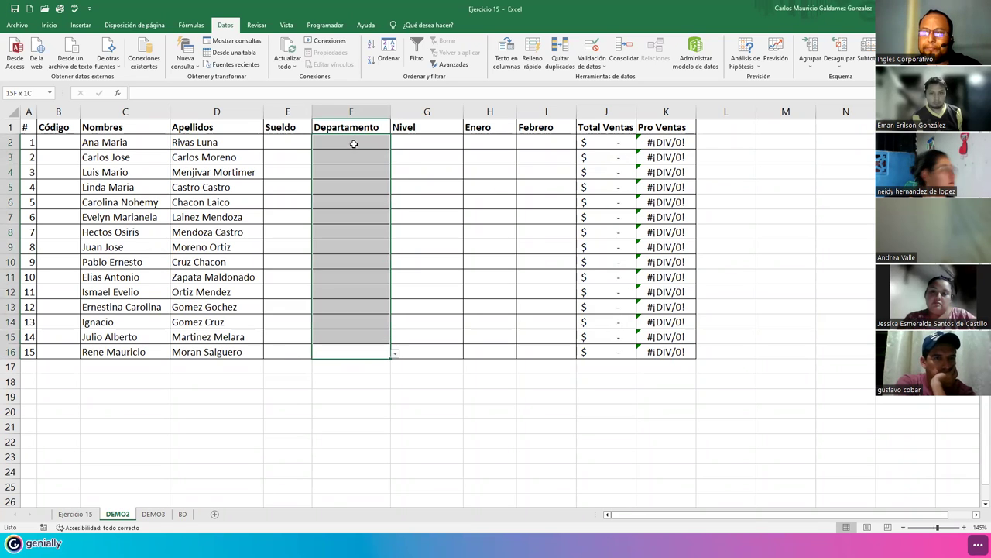
pyautogui.click(592, 47)
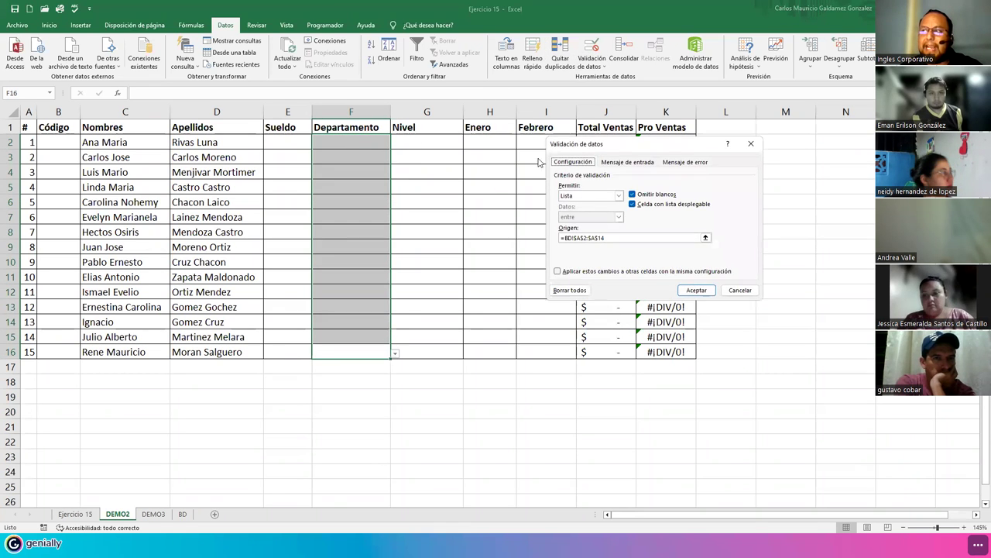
pyautogui.moveTo(598, 145); pyautogui.dragTo(463, 152)
pyautogui.click(490, 170)
pyautogui.click(435, 217)
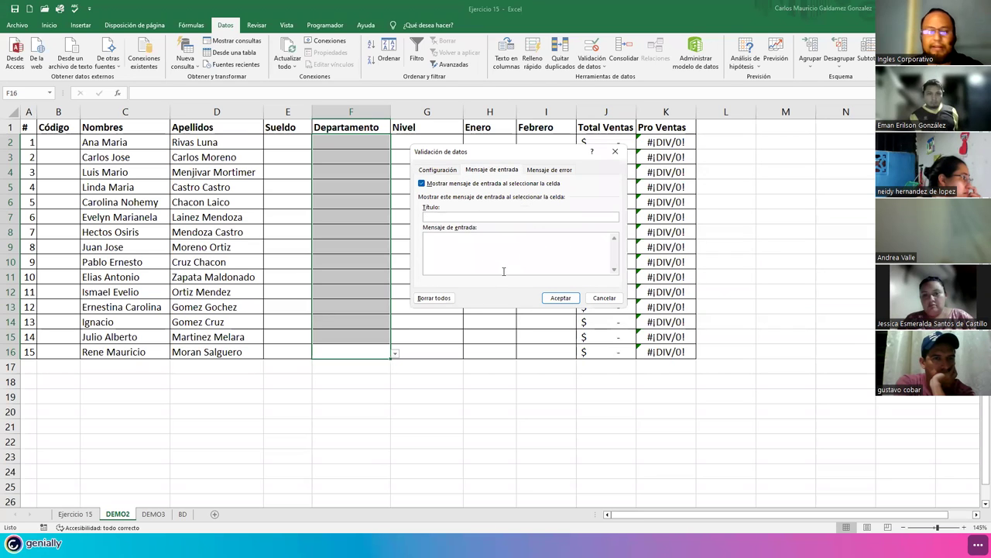
pyautogui.write('Seleccio')
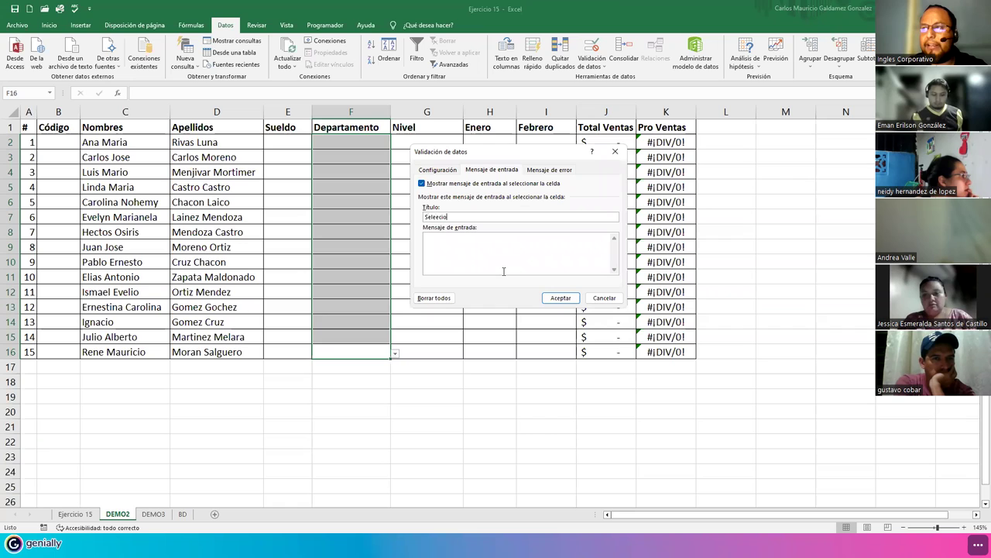
pyautogui.write('ne un depa')
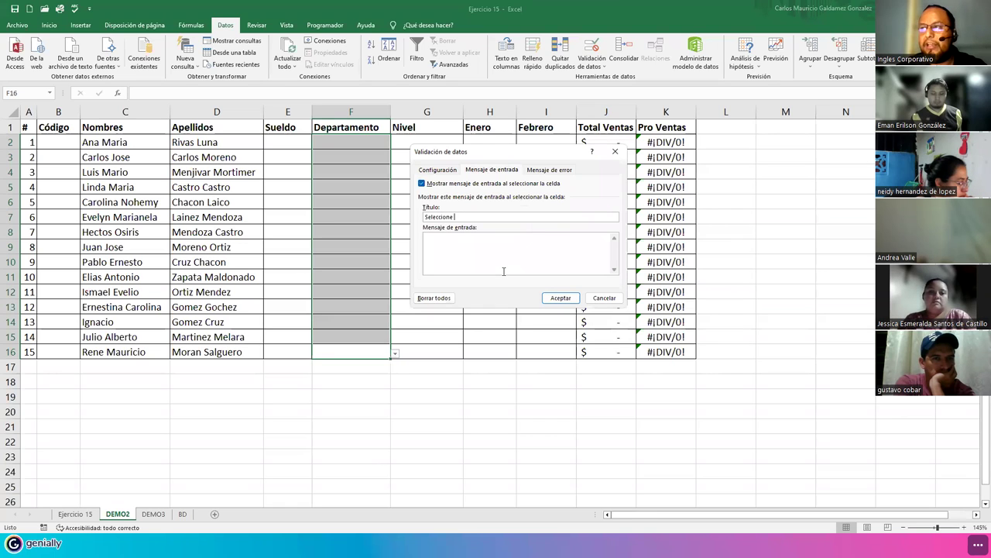
pyautogui.write('rtamento')
pyautogui.click(503, 271)
pyautogui.write('Haga')
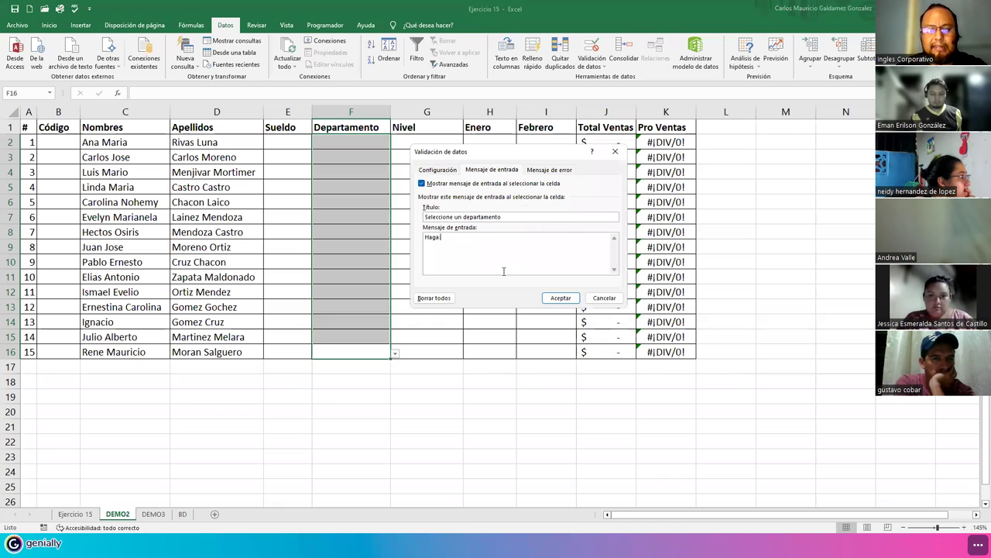
pyautogui.write(' clic en el botón y seleccione un depar')
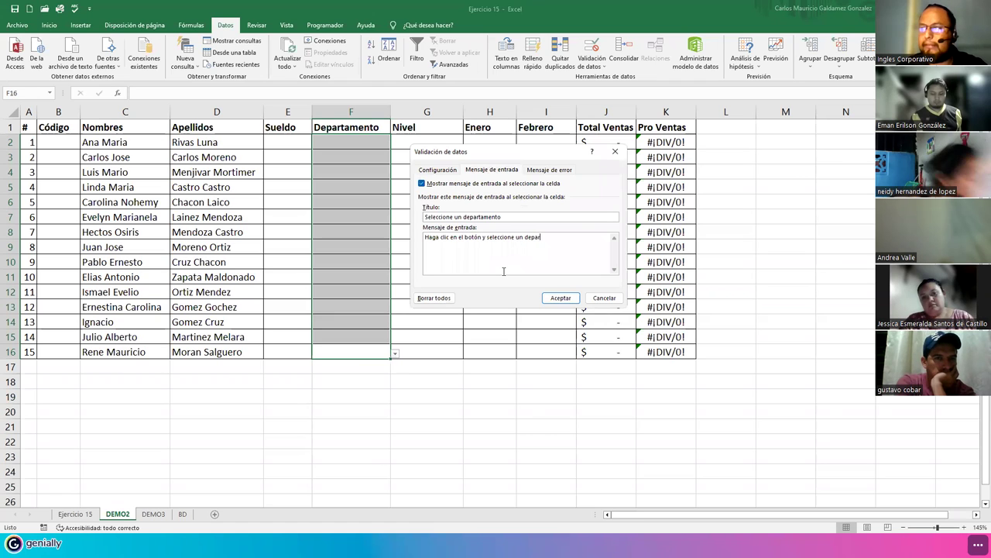
pyautogui.write('tamento válido.')
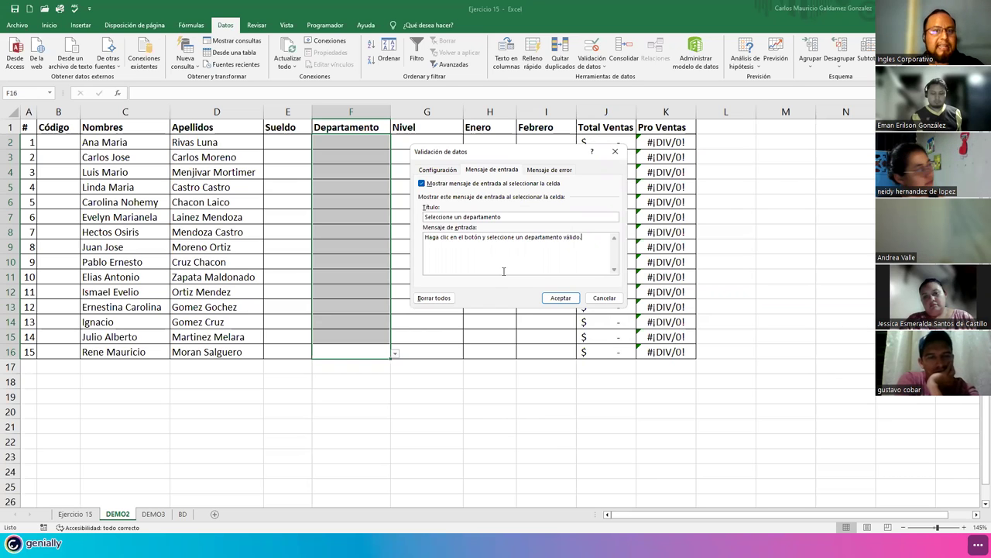
pyautogui.click(557, 300)
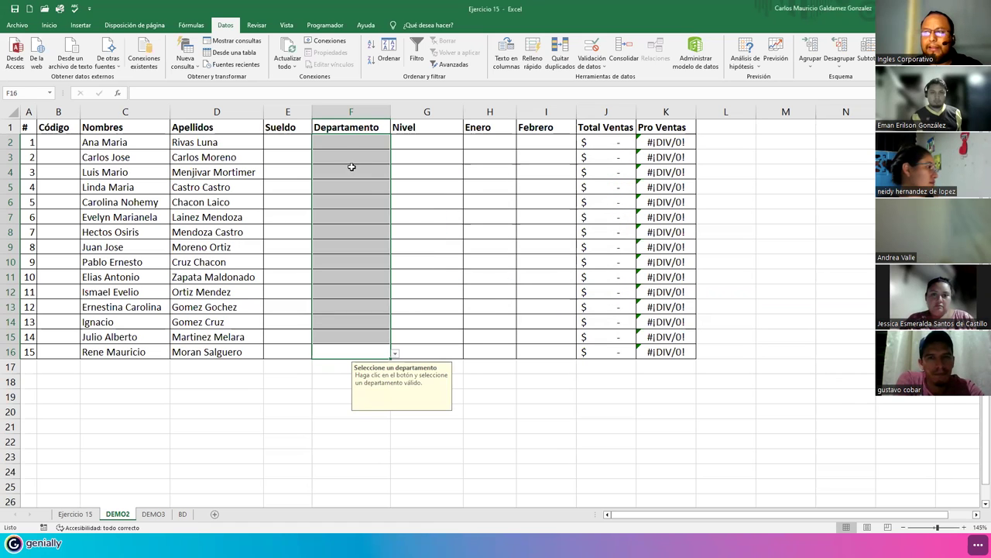
# - Check that the department input message appears on cells F3 and F4
pyautogui.click(340, 140)
pyautogui.click(337, 159)
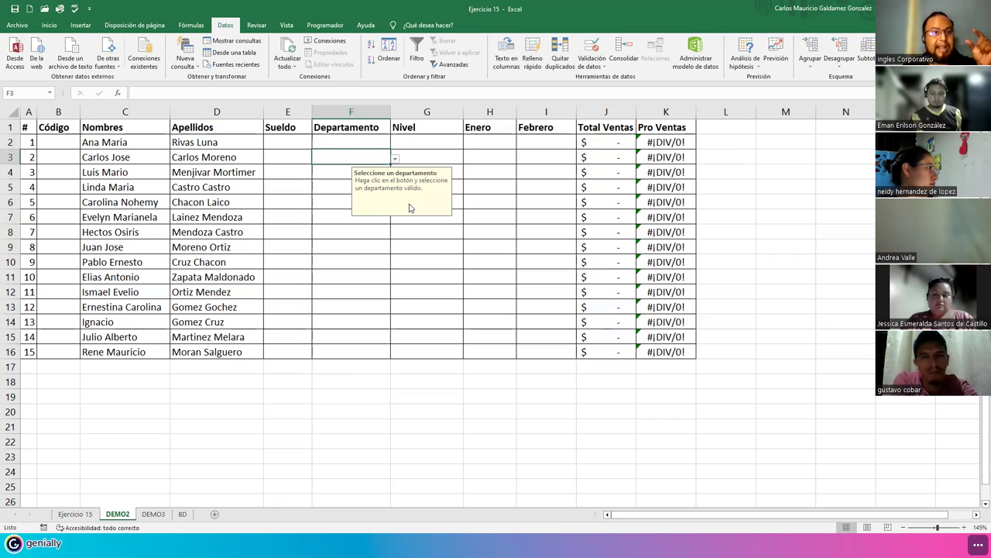
pyautogui.click(334, 175)
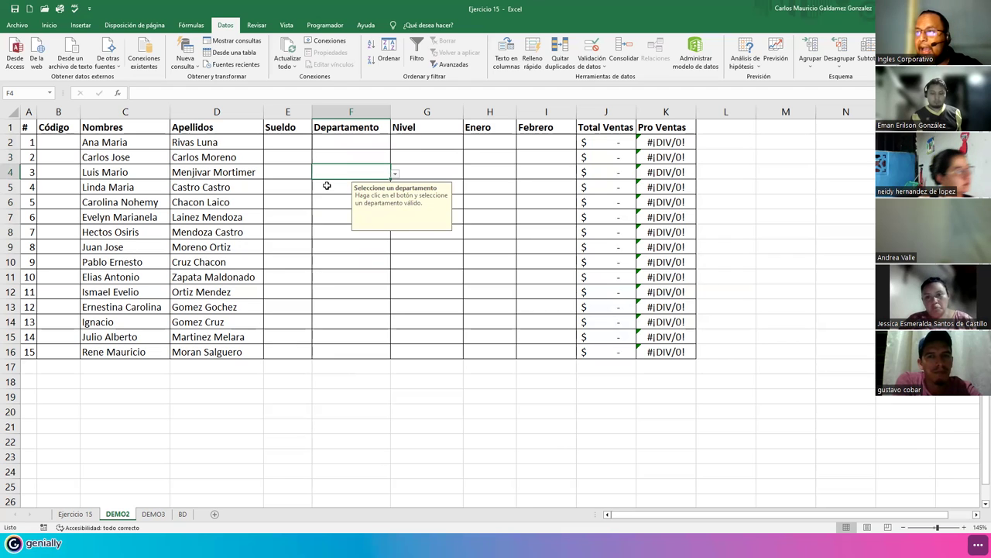
# - Try Gerencia Legal then Logistica in F5's dropdown and undo both entries
pyautogui.click(327, 185)
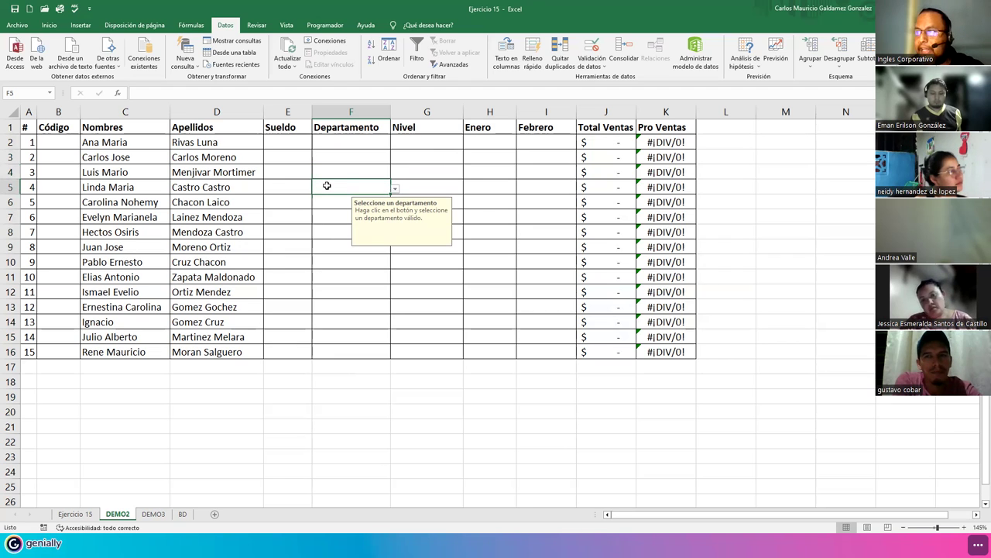
pyautogui.click(394, 191)
pyautogui.click(344, 238)
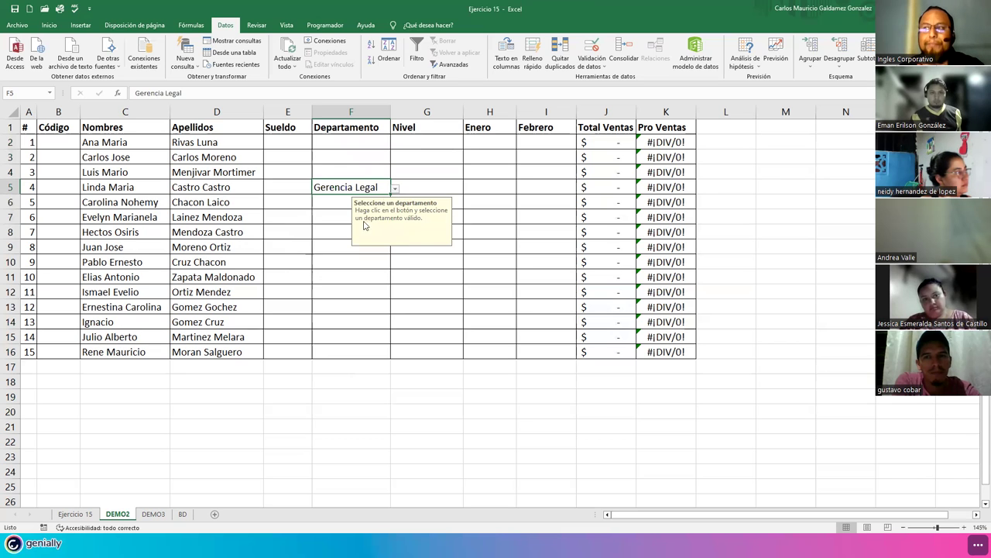
pyautogui.click(394, 190)
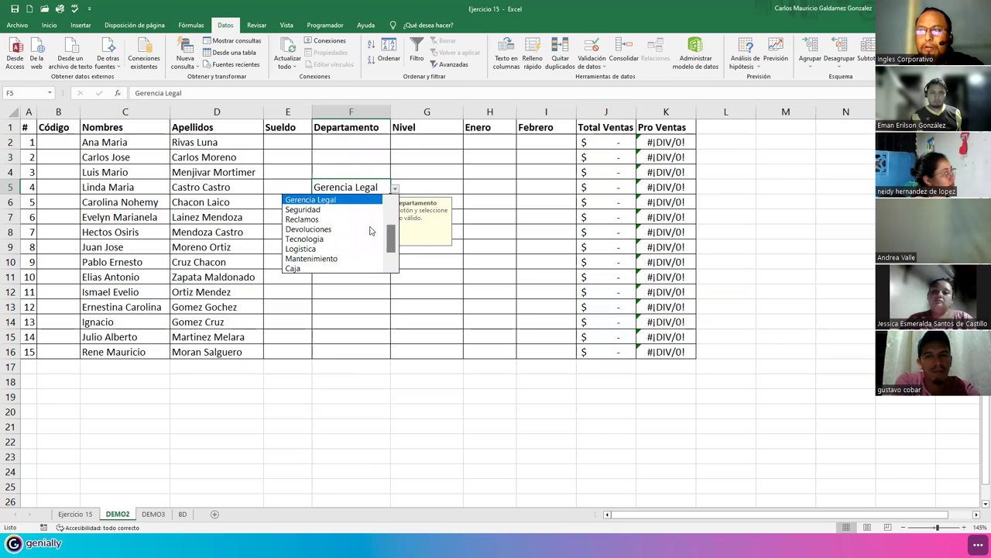
pyautogui.click(345, 250)
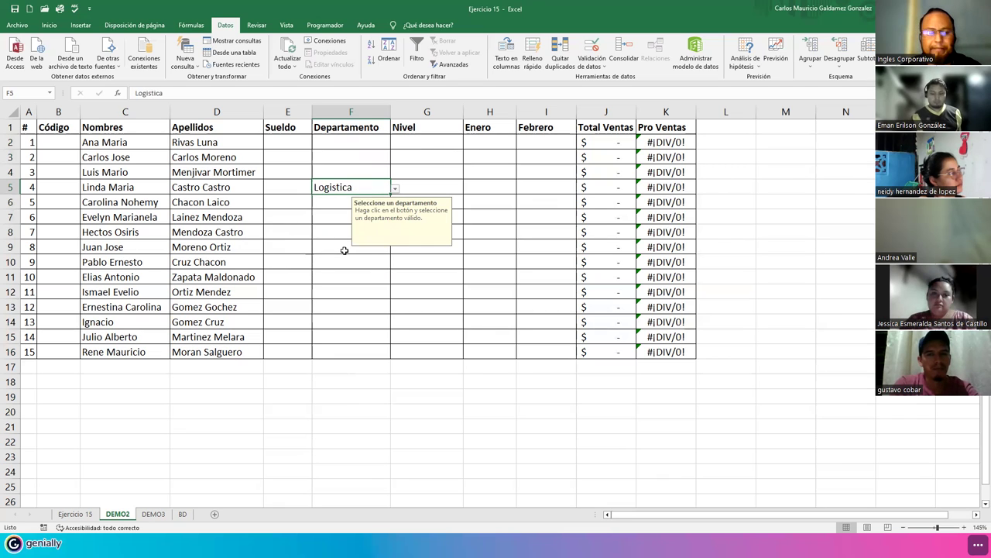
pyautogui.hotkey('ctrl', 'z')
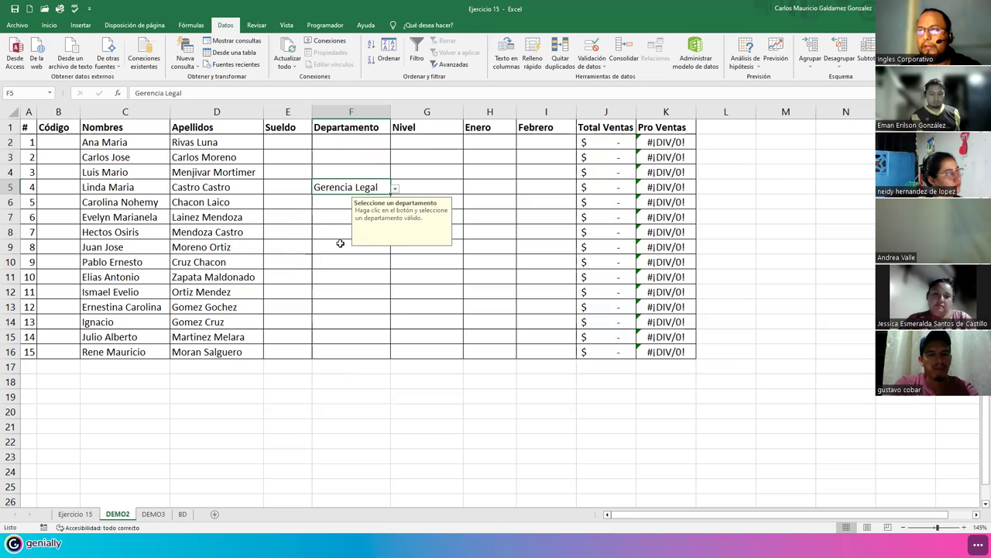
pyautogui.hotkey('ctrl', 'z')
pyautogui.moveTo(413, 145); pyautogui.dragTo(428, 354)
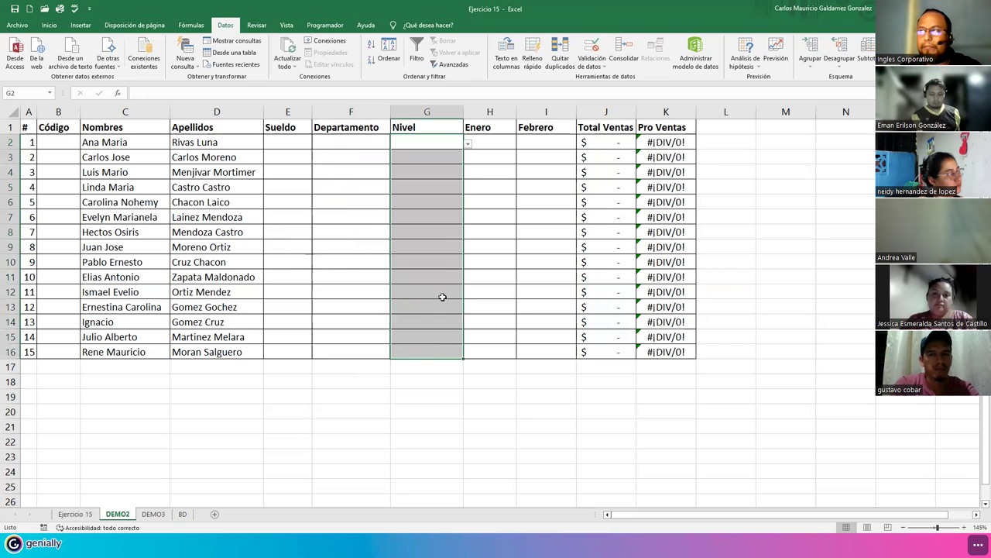
# - Give G2:G16 input message 'Seleccione un Nivel' reading 'Haga clic en el botón y seleccione el Nivel deseado'
pyautogui.click(591, 47)
pyautogui.click(457, 216)
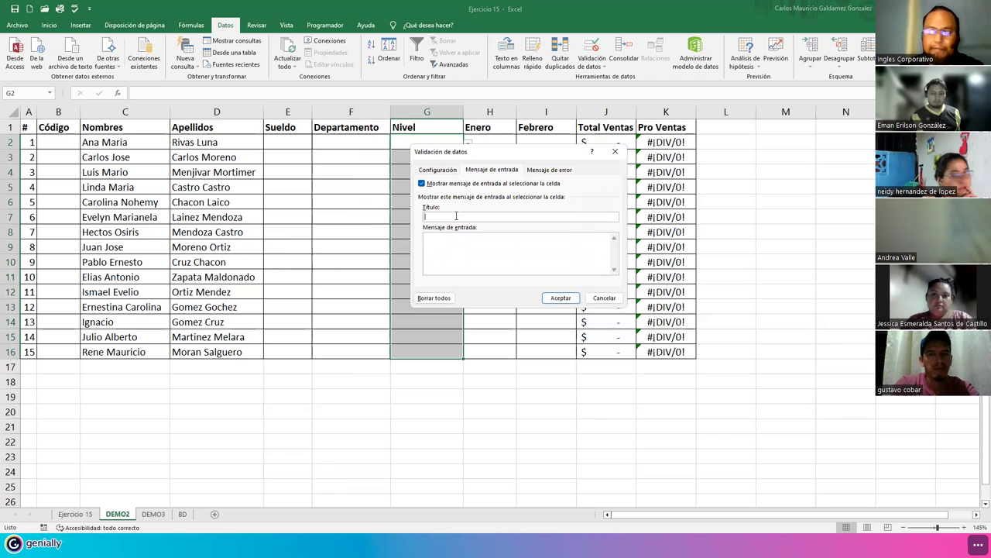
pyautogui.write('Seleccio')
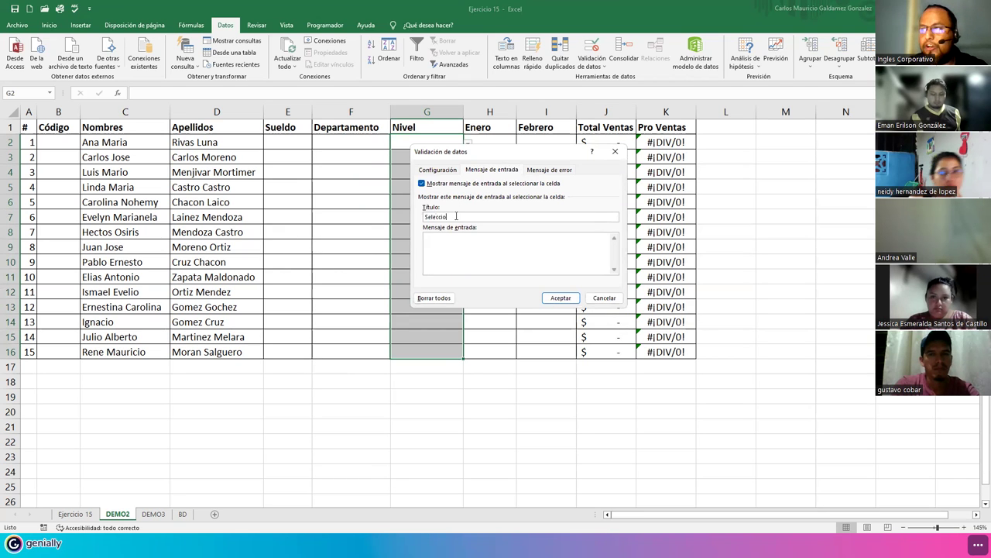
pyautogui.write('ne un Nivel')
pyautogui.press('Tab')
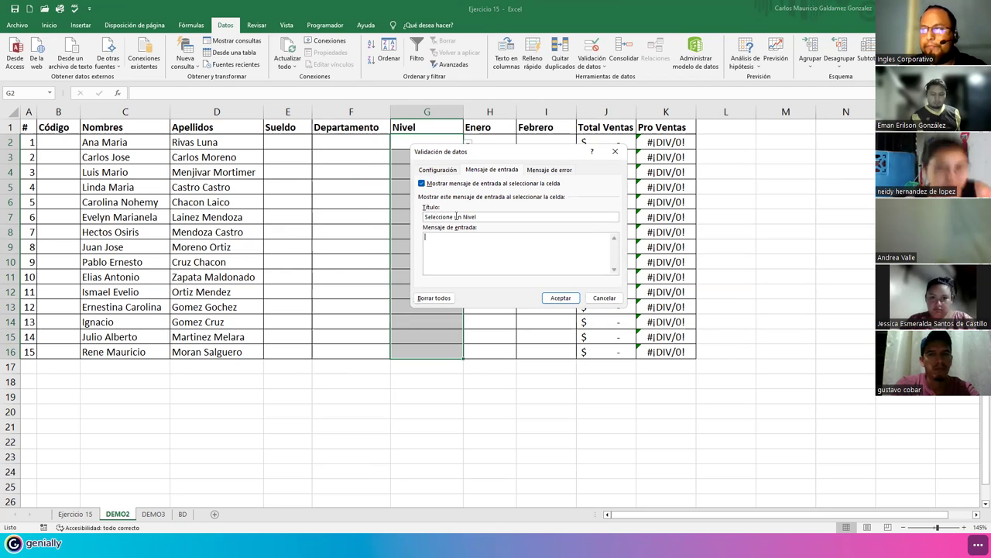
pyautogui.write('Haga clic en el botón y seleccione')
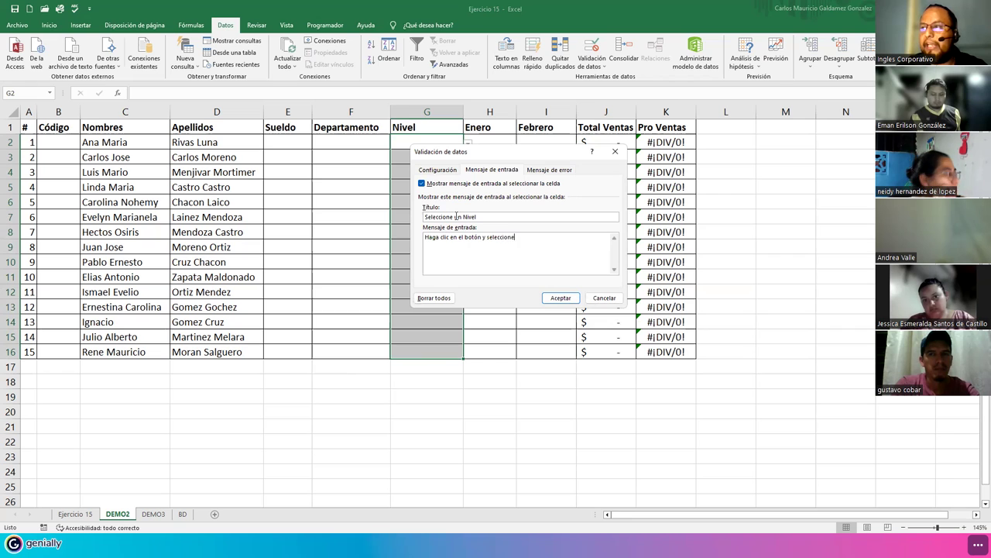
pyautogui.write(' el Niv')
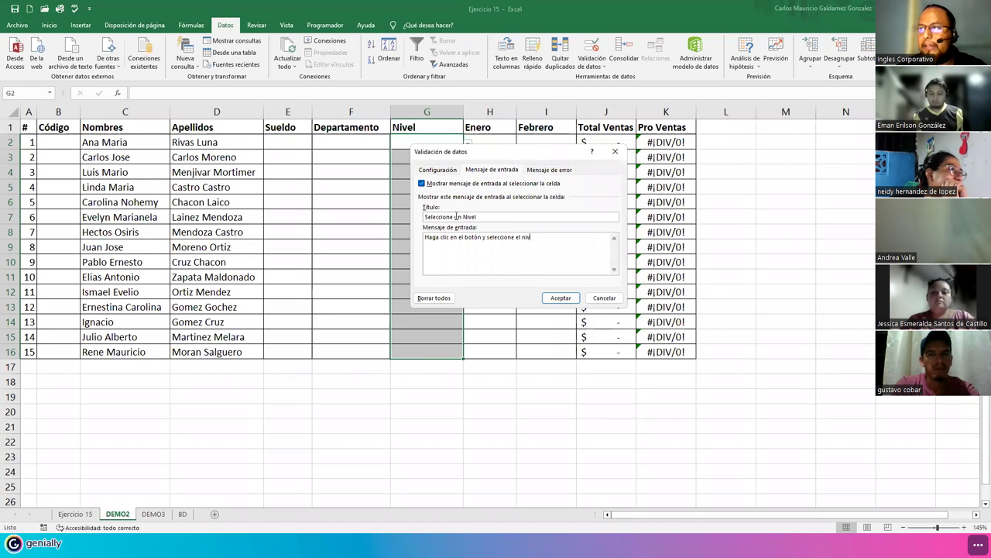
pyautogui.write('el desead')
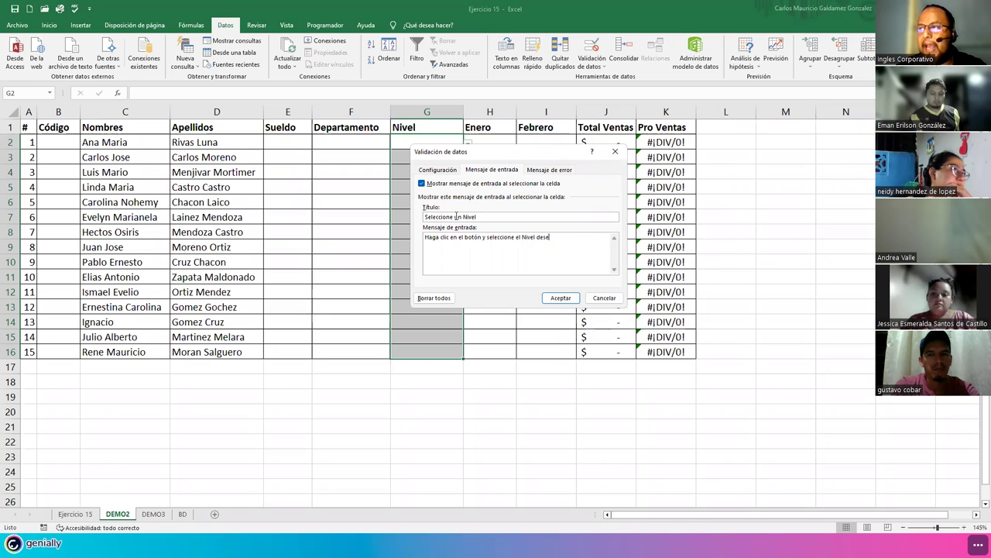
pyautogui.write('o.')
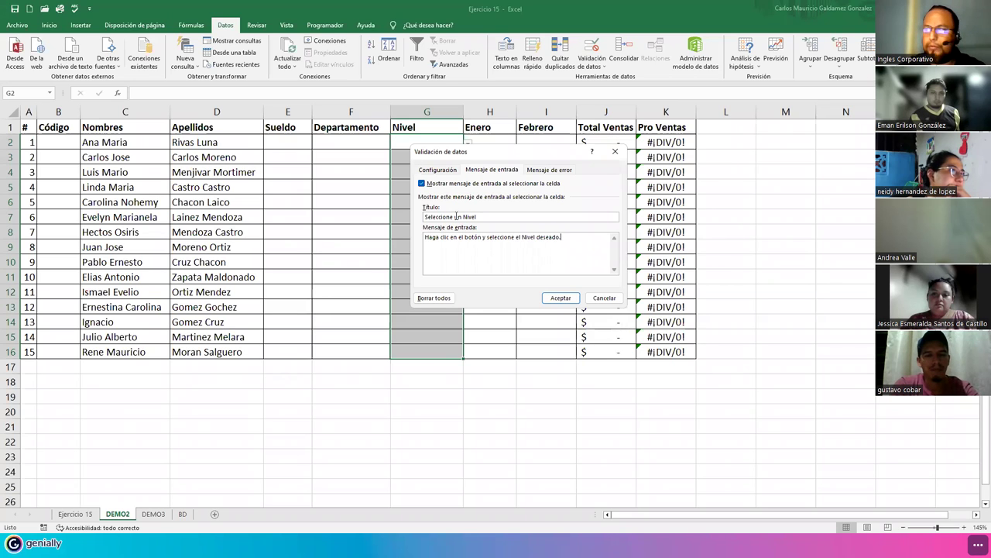
pyautogui.click(560, 298)
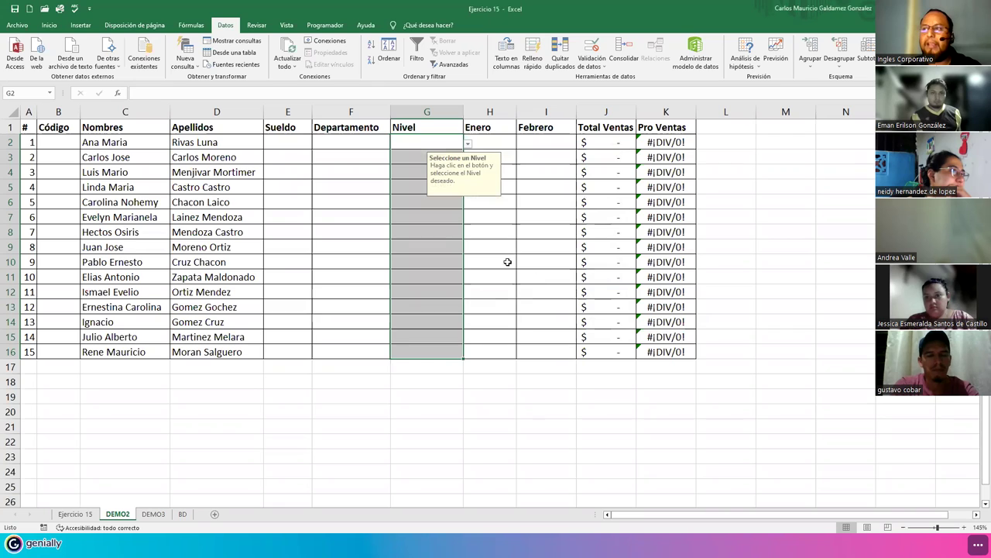
pyautogui.click(414, 168)
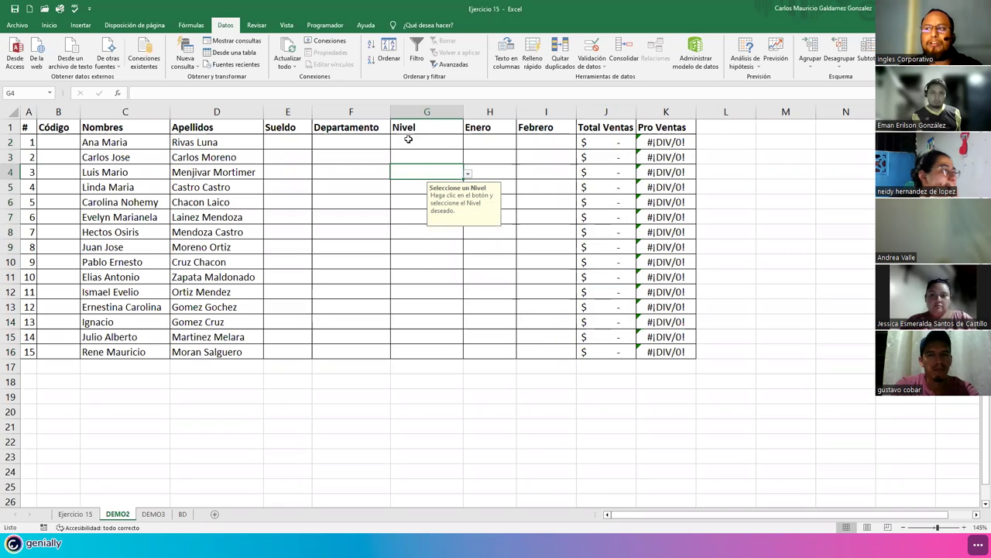
pyautogui.moveTo(409, 142); pyautogui.dragTo(407, 351)
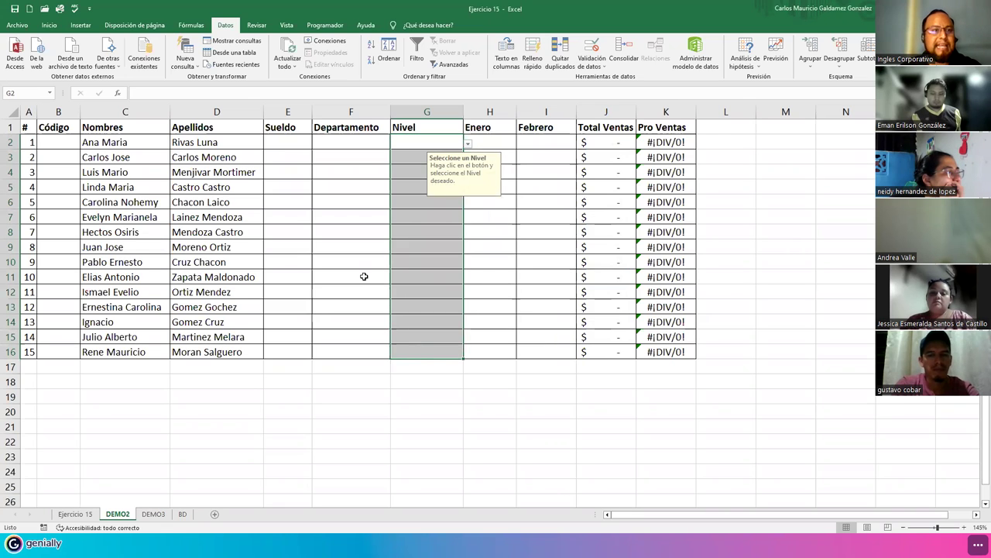
pyautogui.click(357, 204)
pyautogui.moveTo(487, 203); pyautogui.dragTo(549, 201)
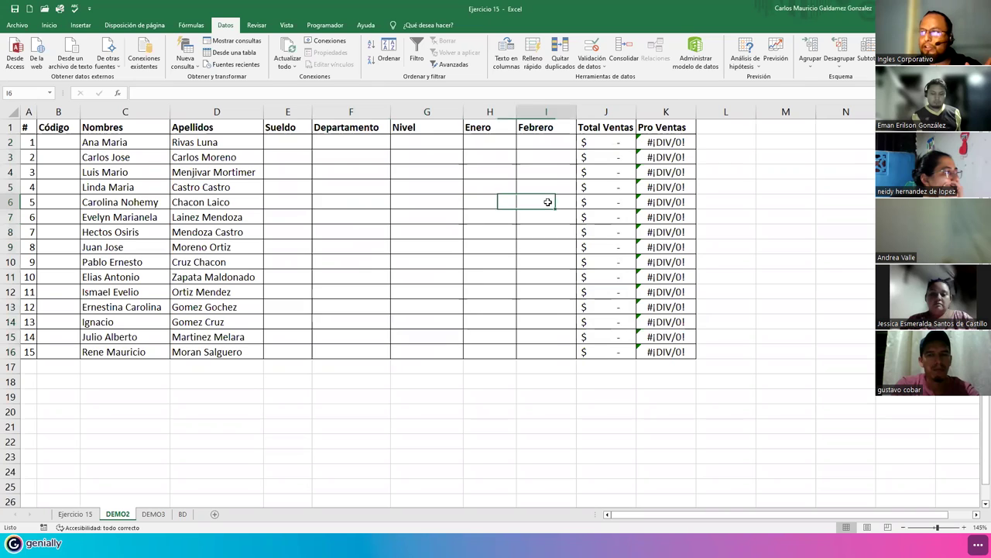
pyautogui.click(299, 198)
pyautogui.click(341, 199)
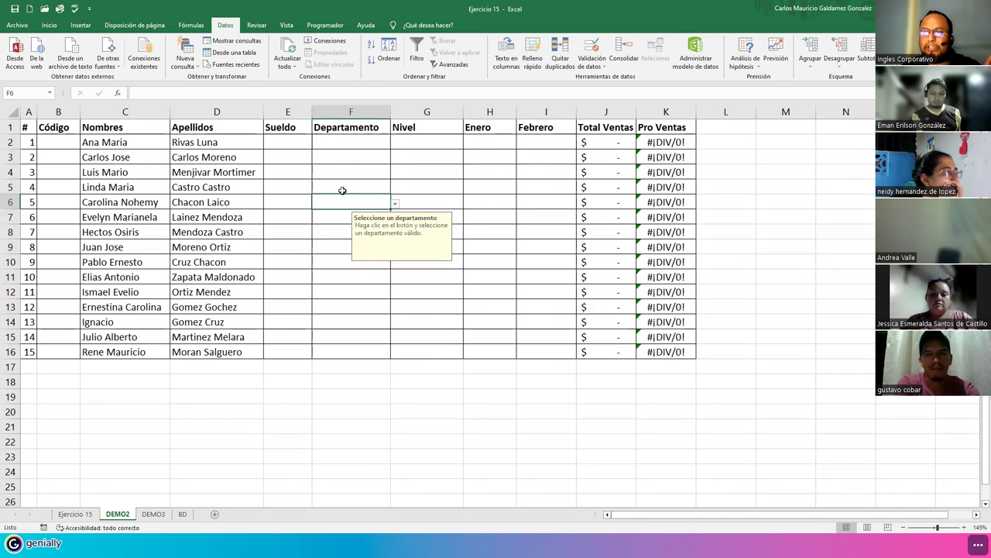
pyautogui.click(435, 154)
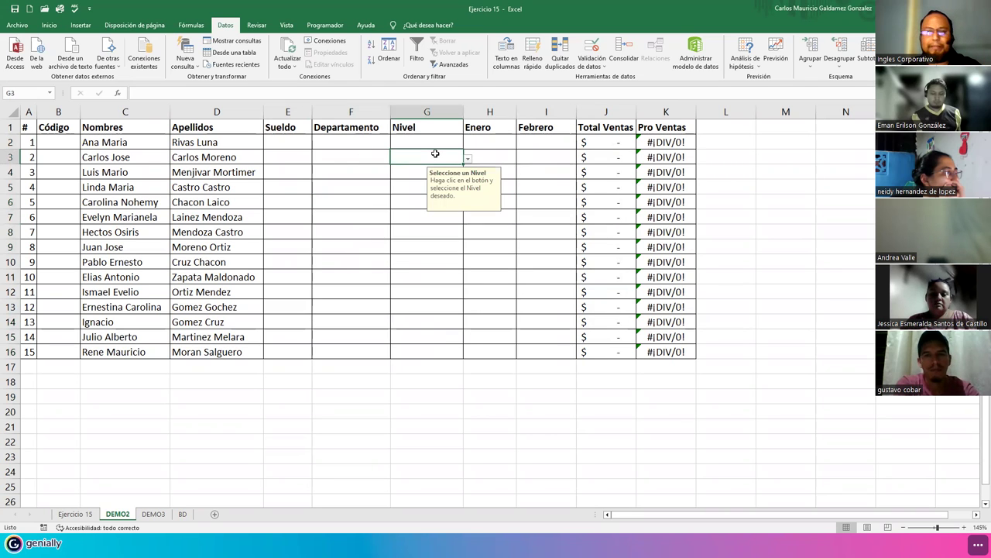
pyautogui.click(330, 167)
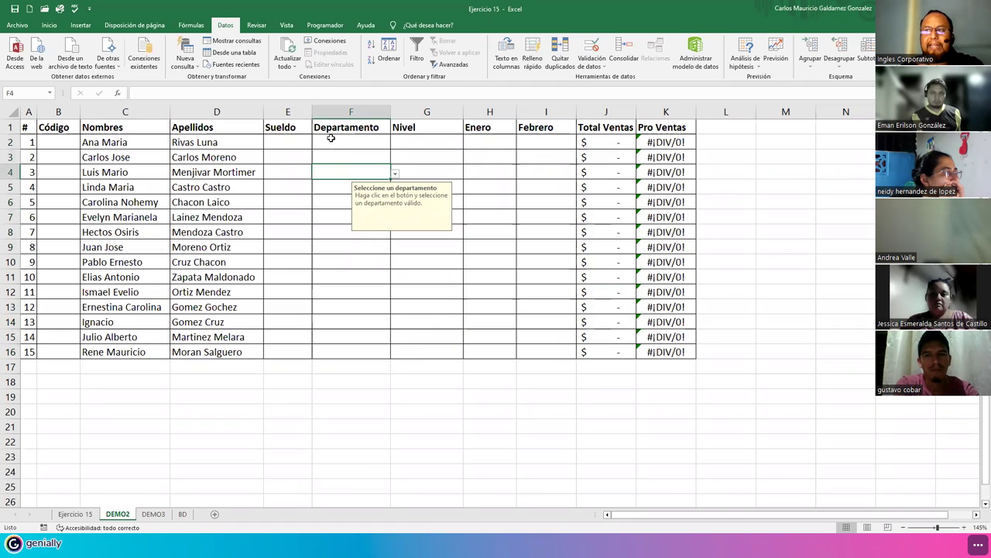
pyautogui.moveTo(330, 138); pyautogui.dragTo(328, 354)
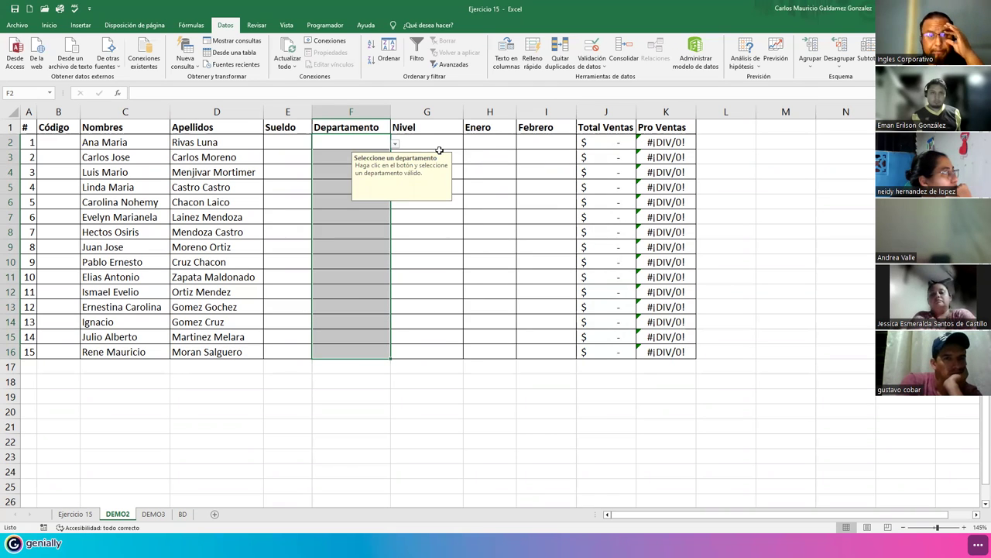
# - Change the Departamento error alert style from Alto to Advertencia
pyautogui.click(587, 48)
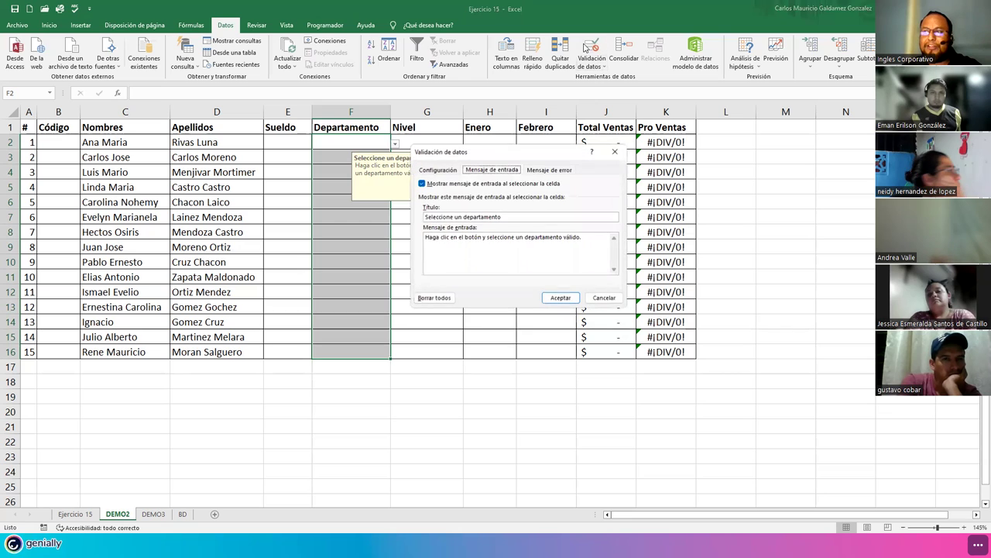
pyautogui.click(547, 170)
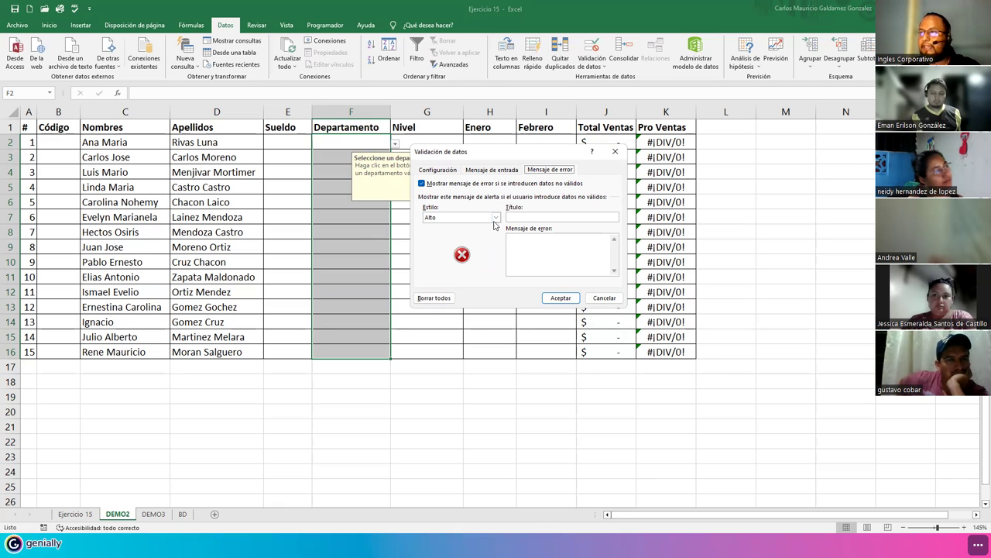
pyautogui.click(495, 219)
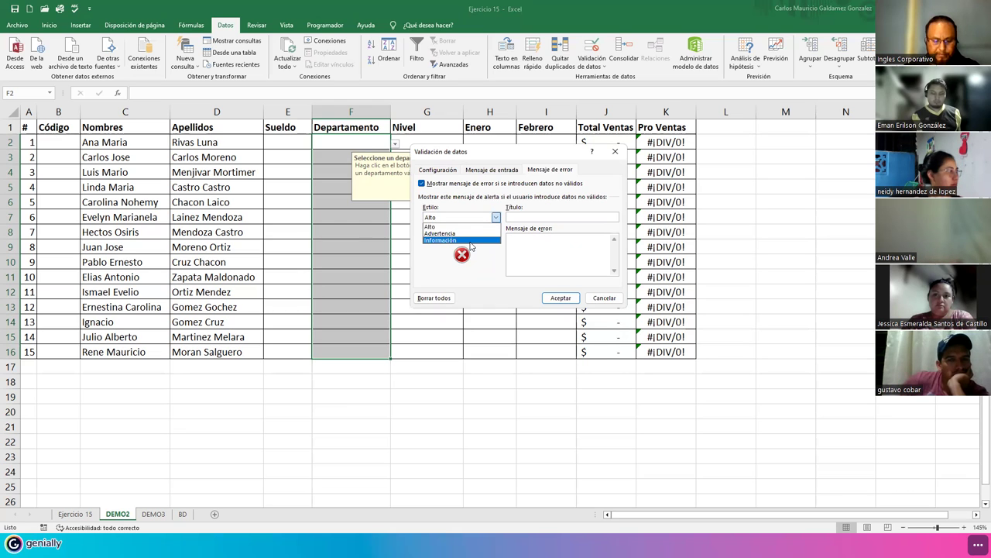
pyautogui.click(464, 226)
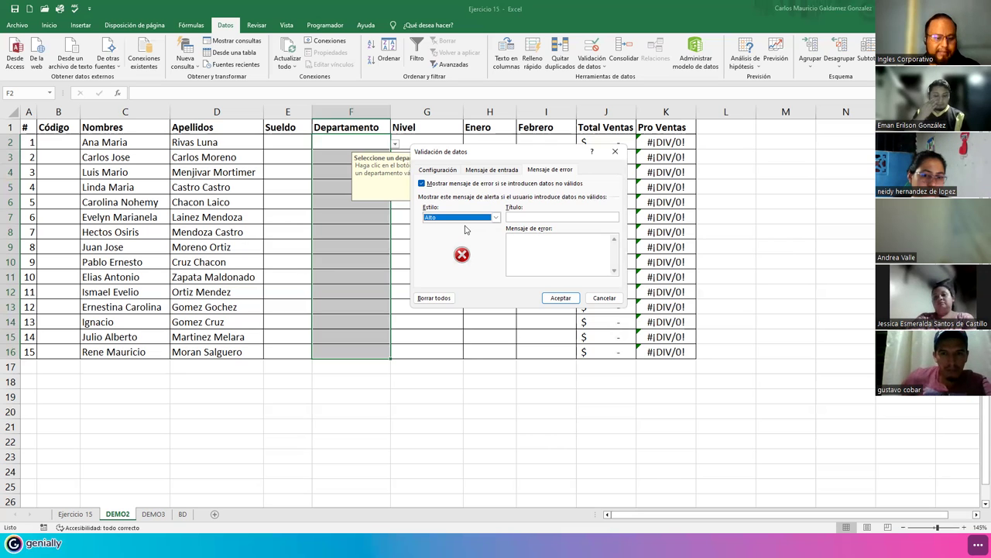
pyautogui.click(496, 217)
pyautogui.click(484, 232)
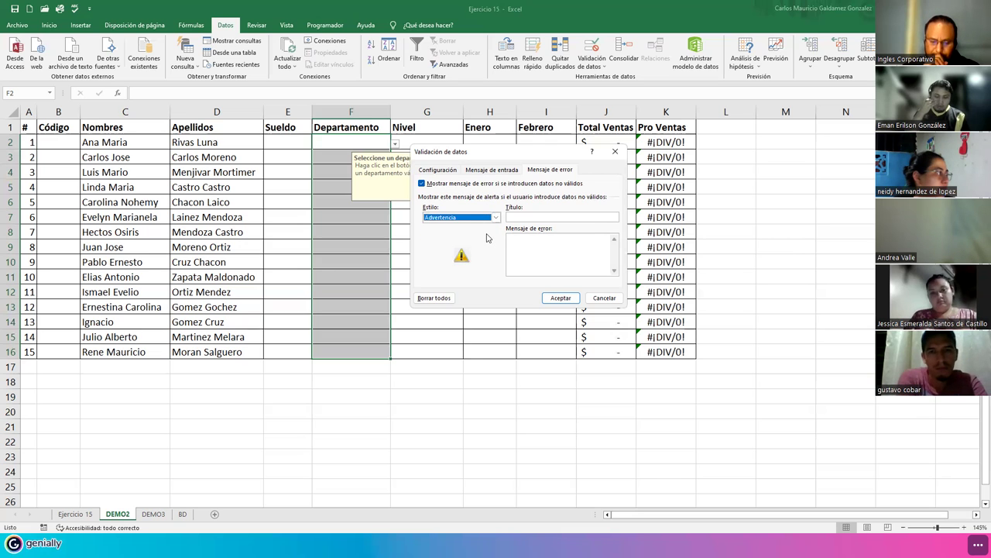
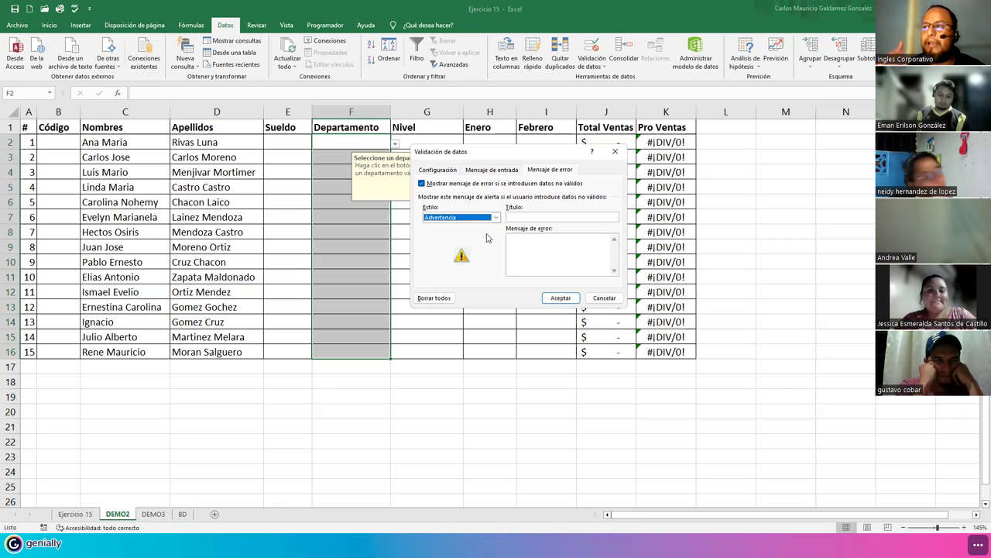
# - Set the Departamento error alert to the Información style, titled 'Error grave!!!', and begin its message
pyautogui.click(495, 217)
pyautogui.click(465, 243)
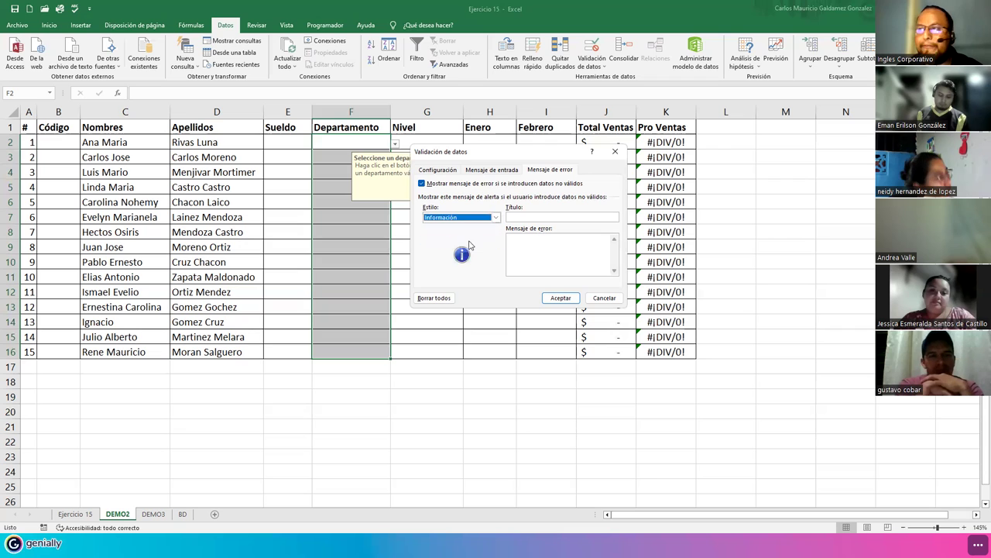
pyautogui.click(536, 215)
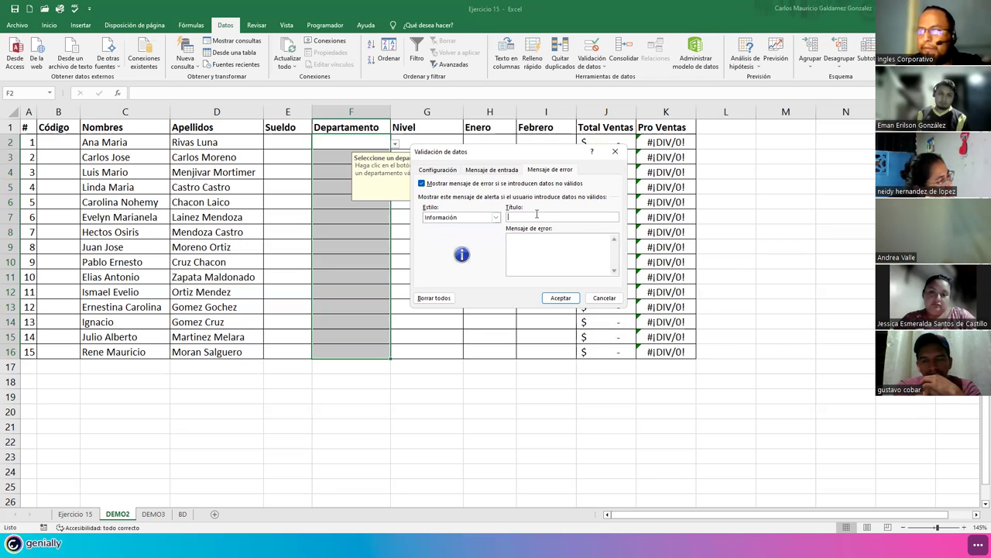
pyautogui.write('Error')
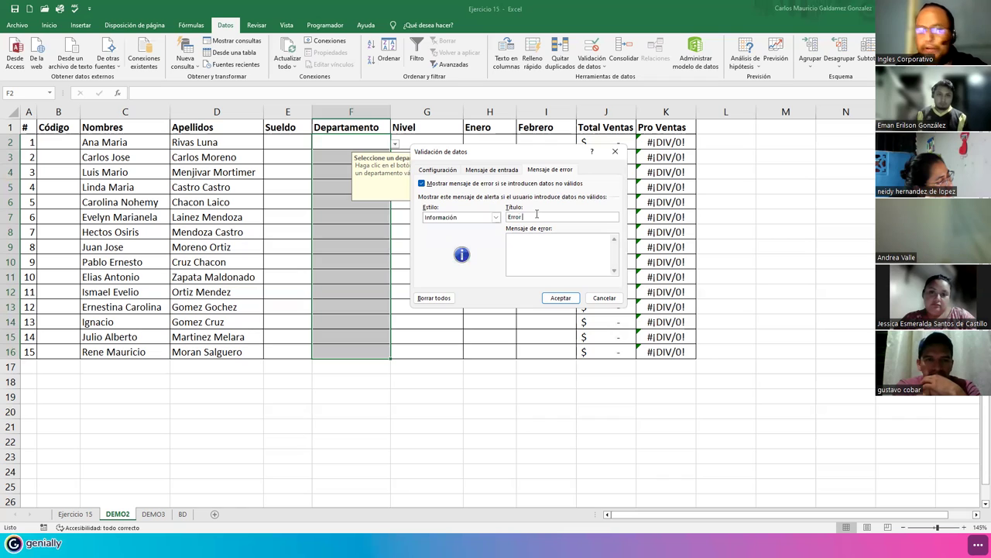
pyautogui.write(' grave!!!')
pyautogui.click(544, 242)
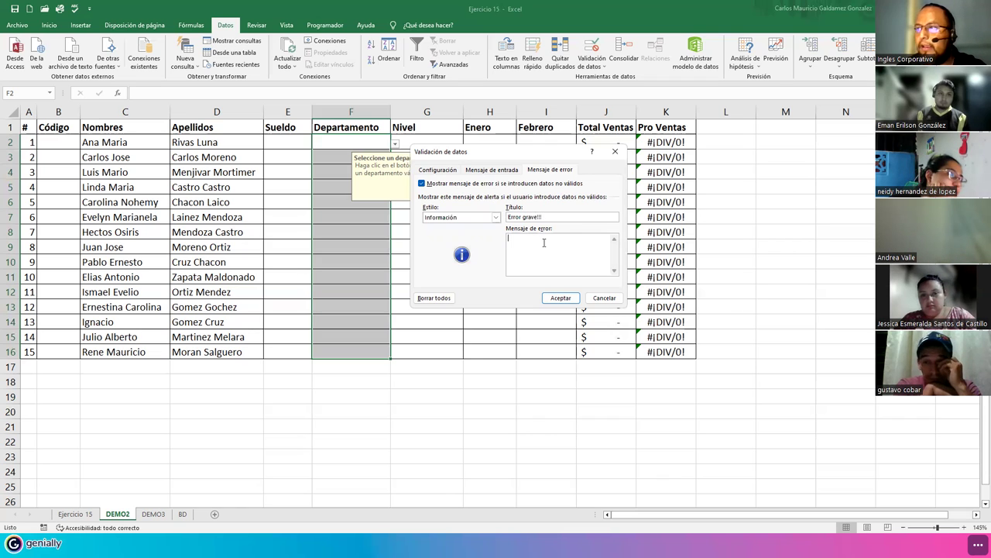
pyautogui.write('El dato in')
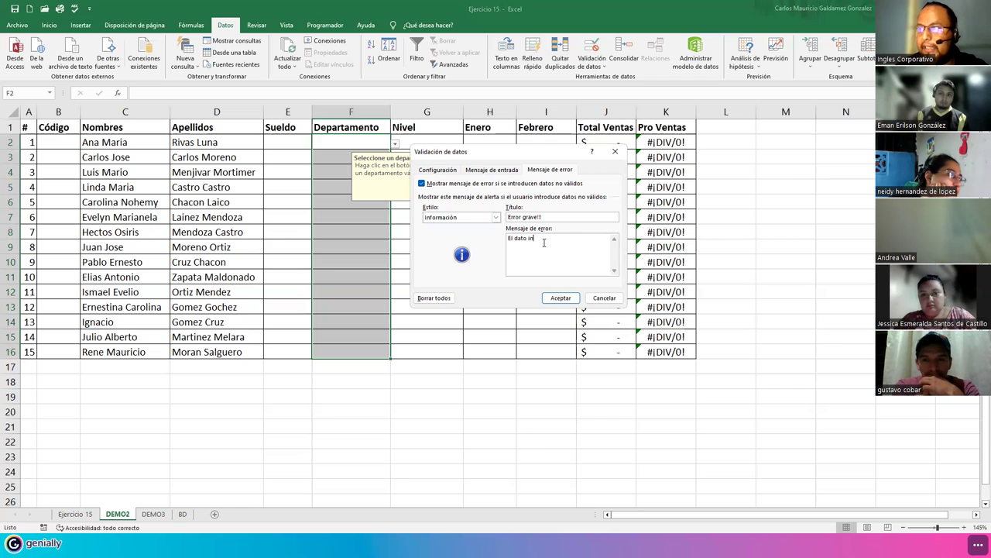
pyautogui.write('gresado es i')
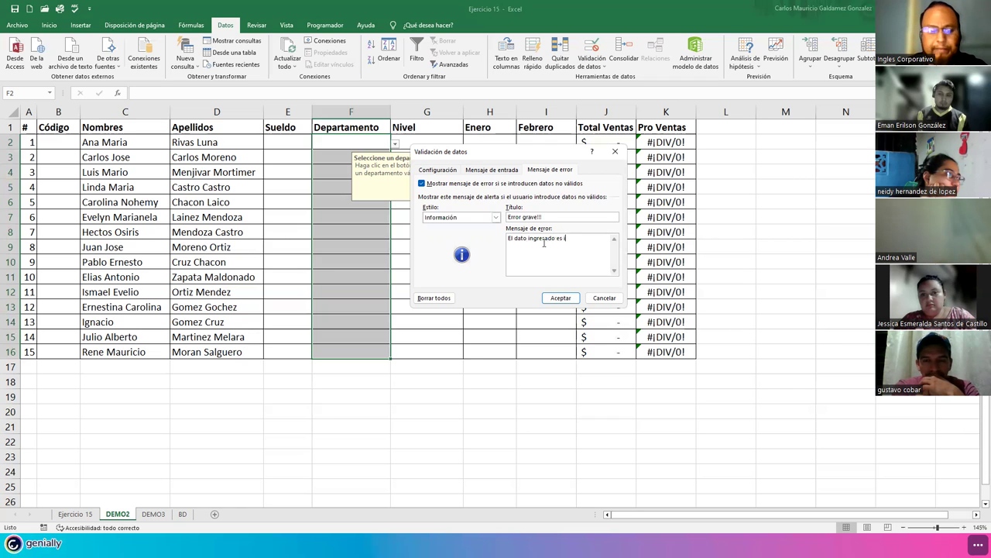
pyautogui.write('nvalido')
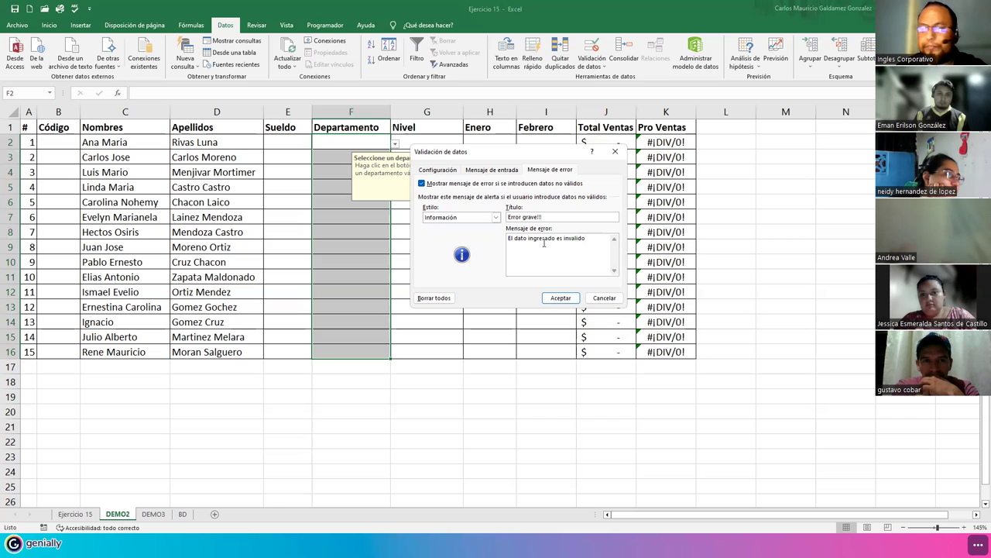
pyautogui.write('; favor seleccione uno de')
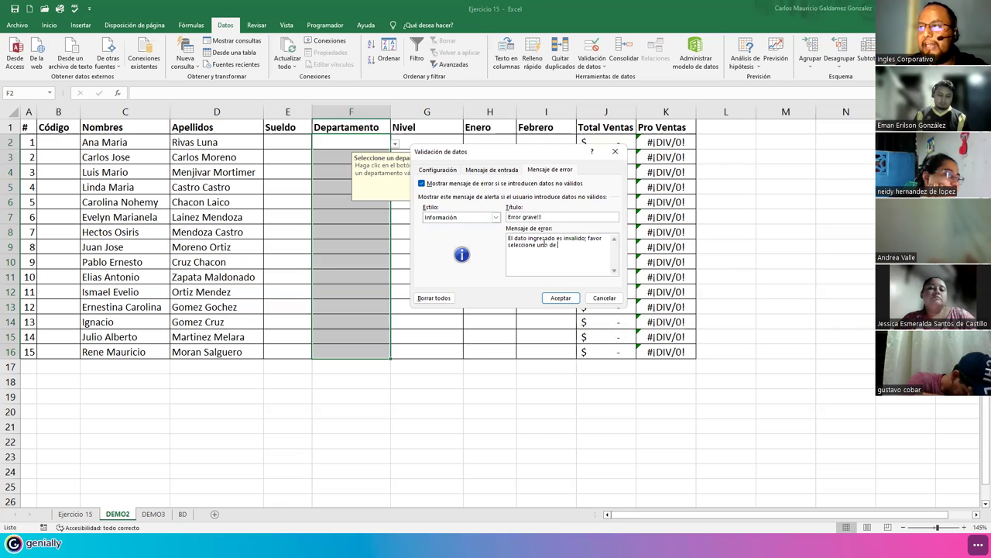
pyautogui.write('.')
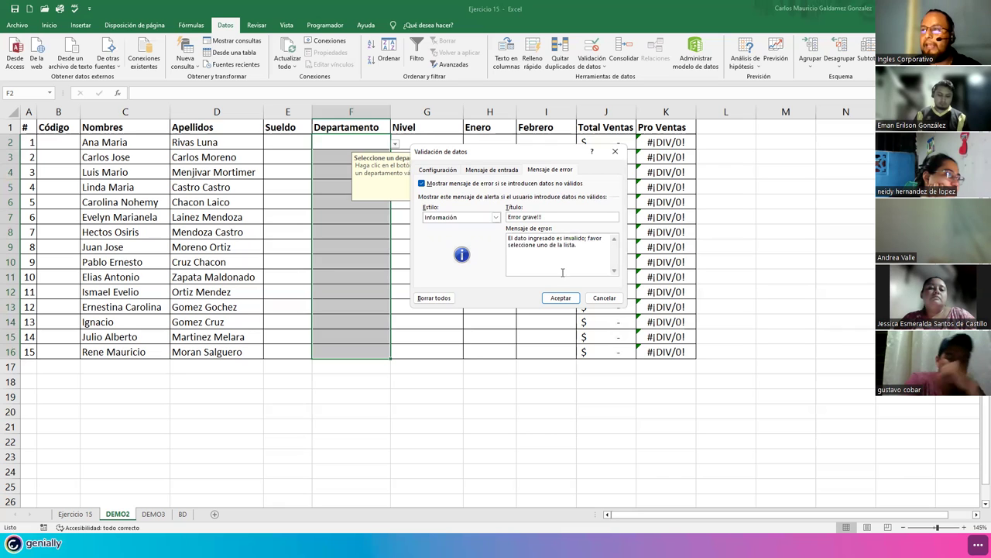
pyautogui.click(560, 298)
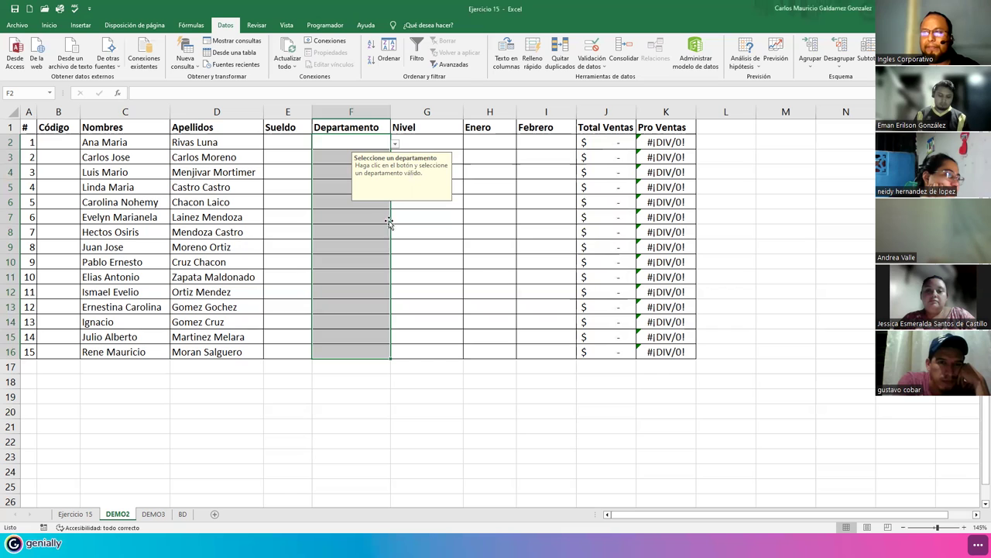
pyautogui.click(352, 217)
pyautogui.write('Vial')
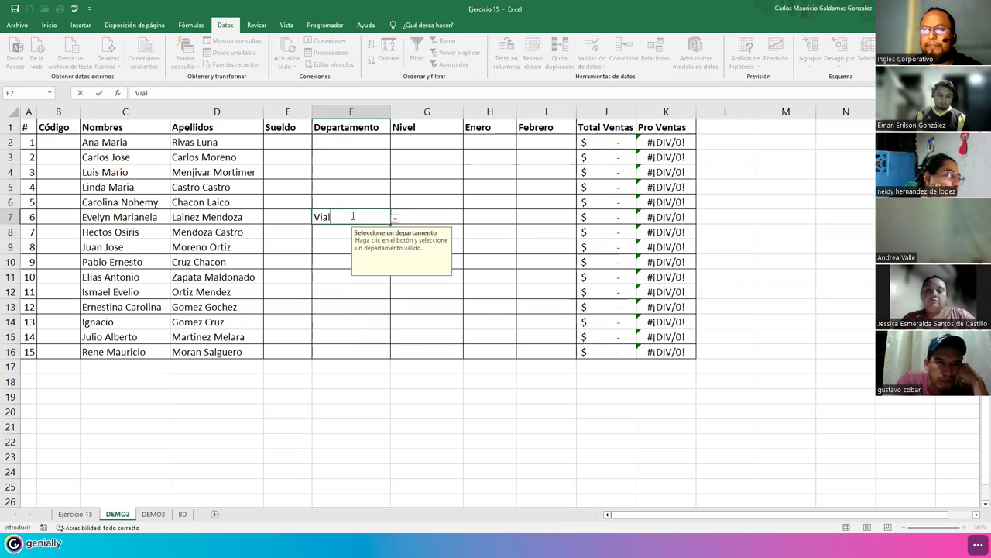
pyautogui.press('Return')
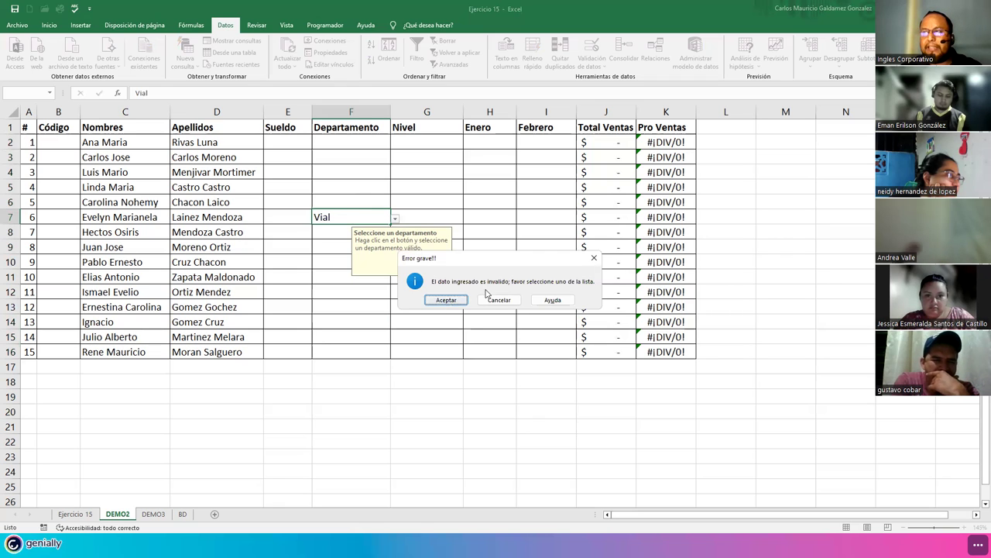
pyautogui.click(446, 300)
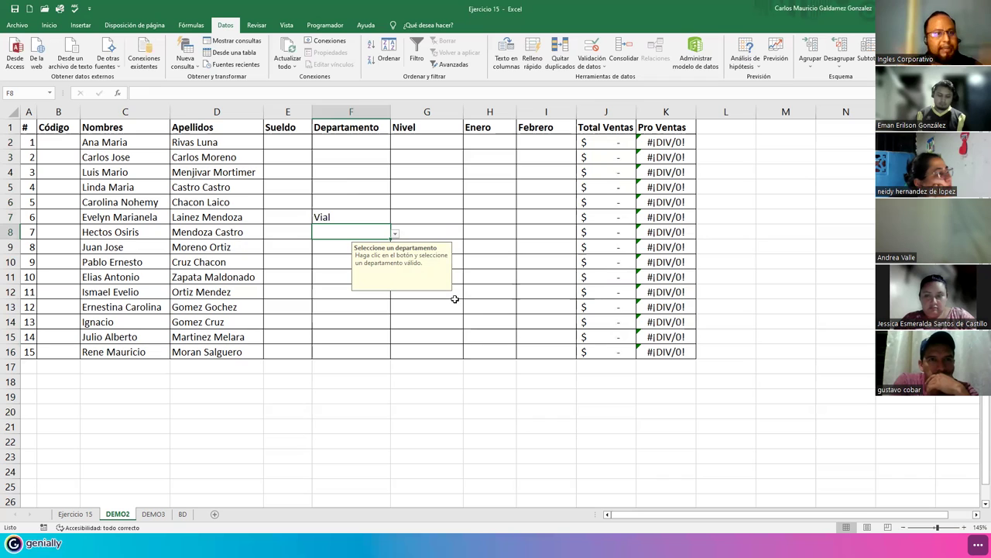
pyautogui.hotkey('ctrl', 'z')
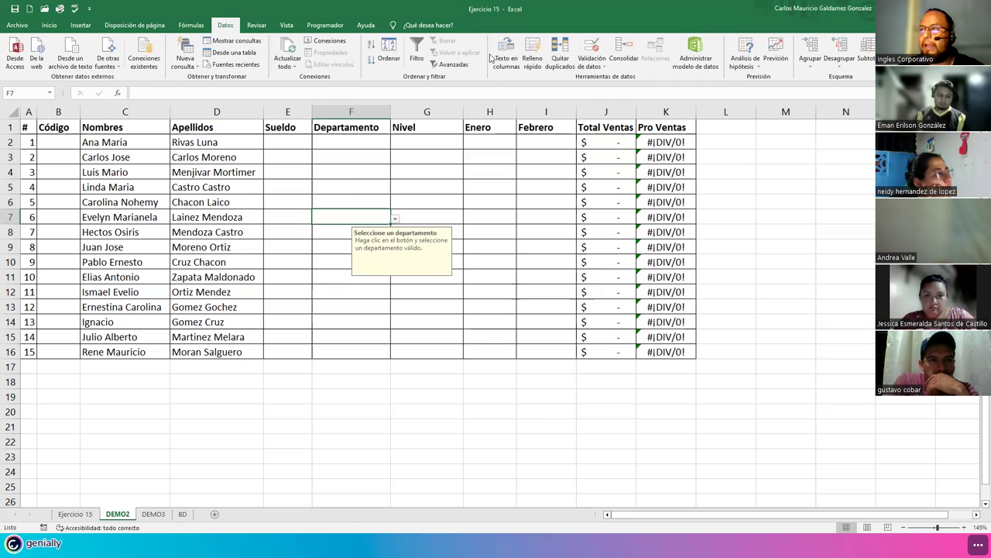
# - Change the Departamento error alert style to Advertencia and apply it
pyautogui.click(593, 52)
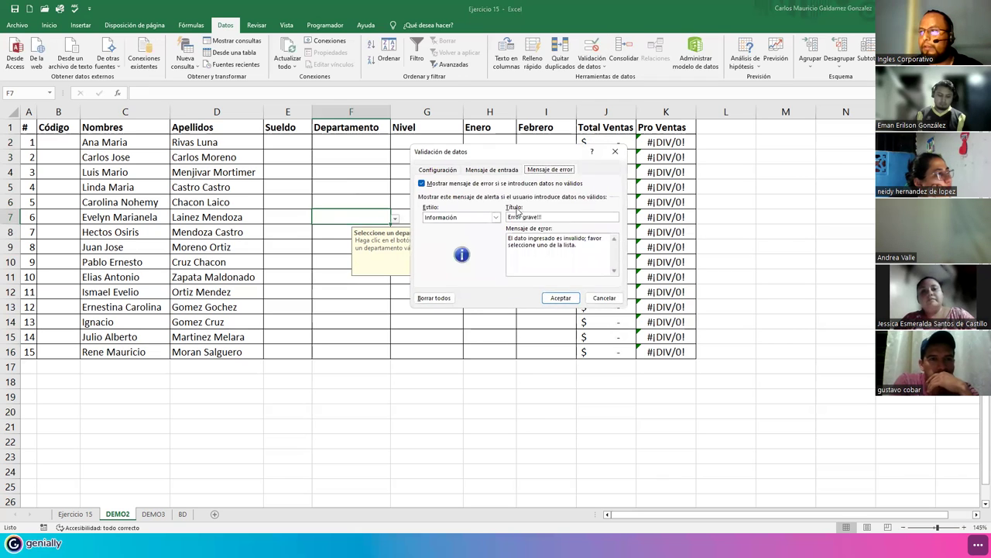
pyautogui.click(472, 219)
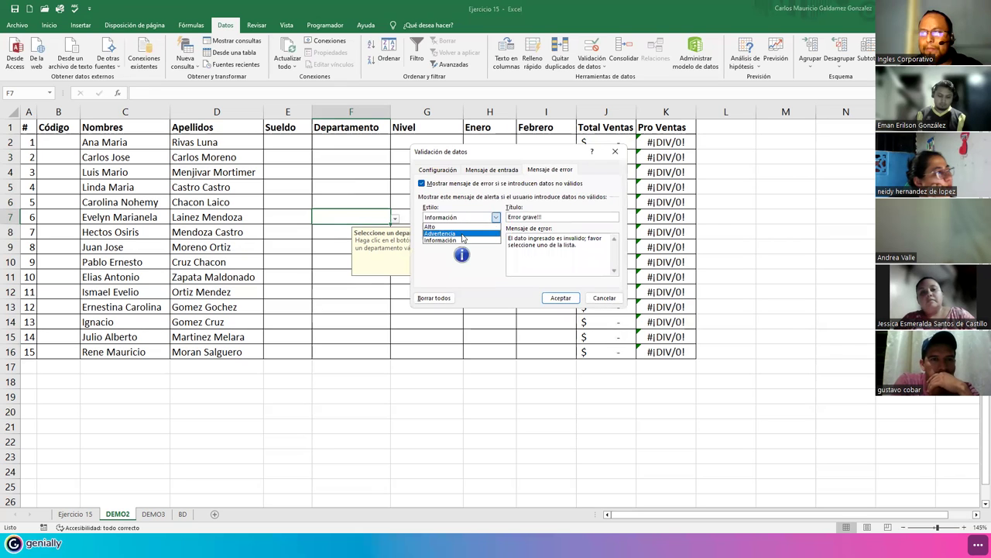
pyautogui.click(463, 233)
pyautogui.click(556, 298)
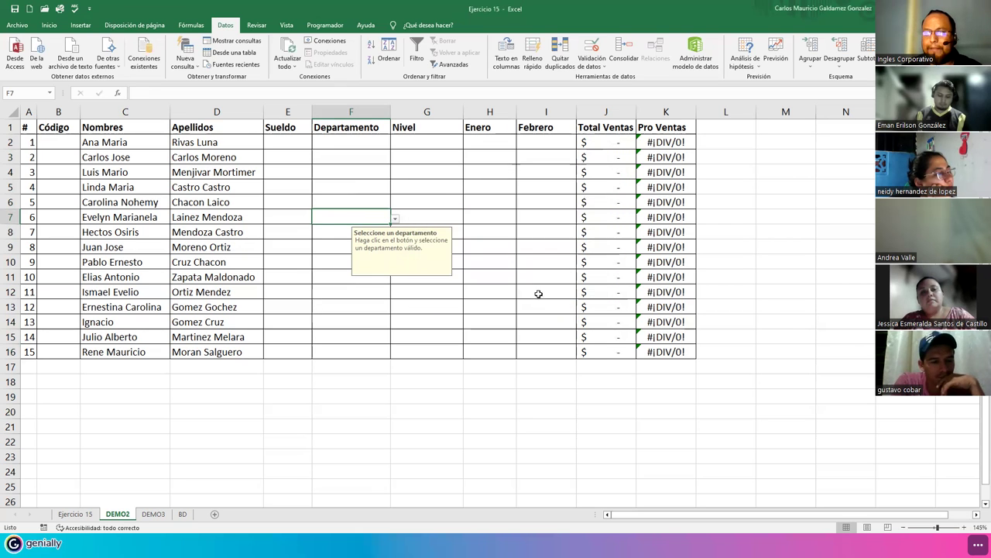
# - Test the warning by entering Vial in F7, accepting it, then undoing the entry
pyautogui.write('Vial')
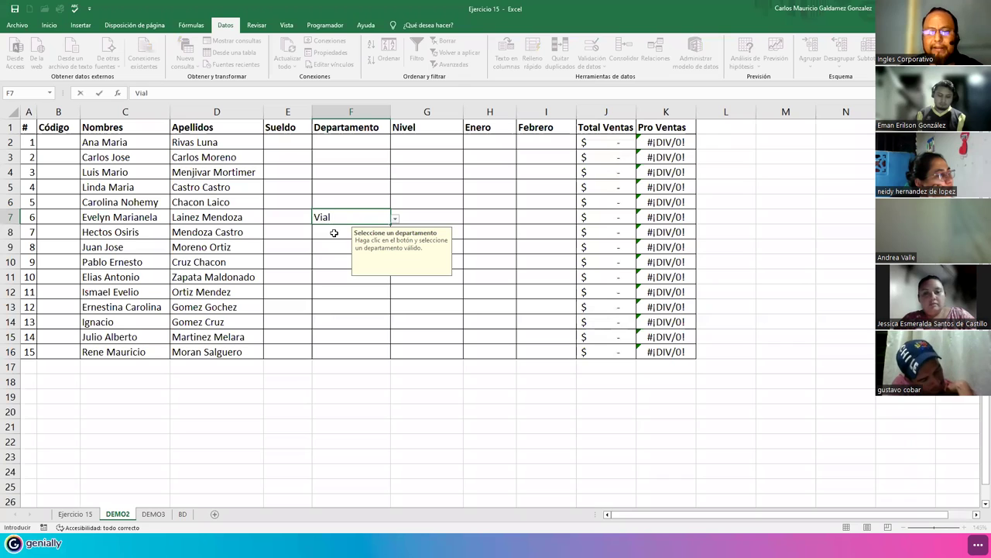
pyautogui.press('Return')
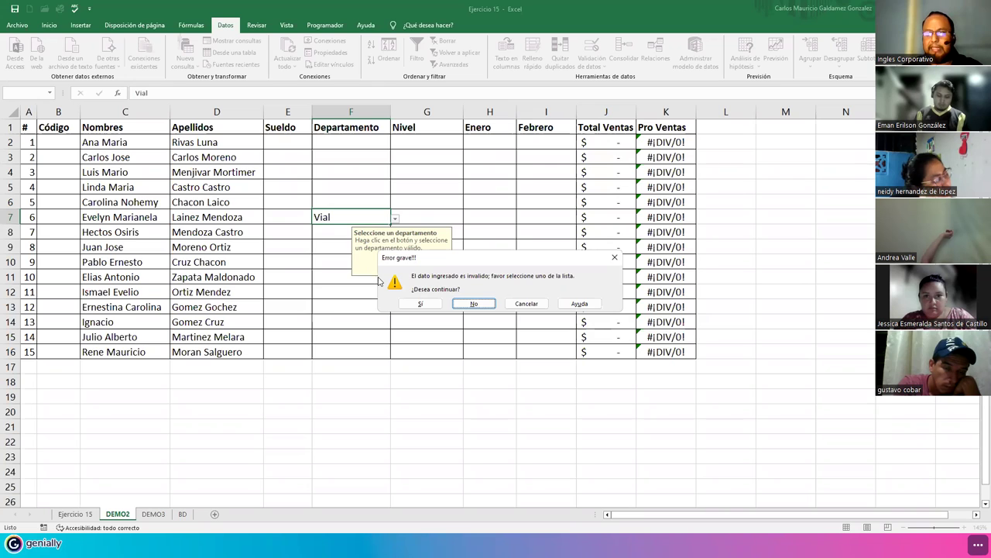
pyautogui.click(406, 304)
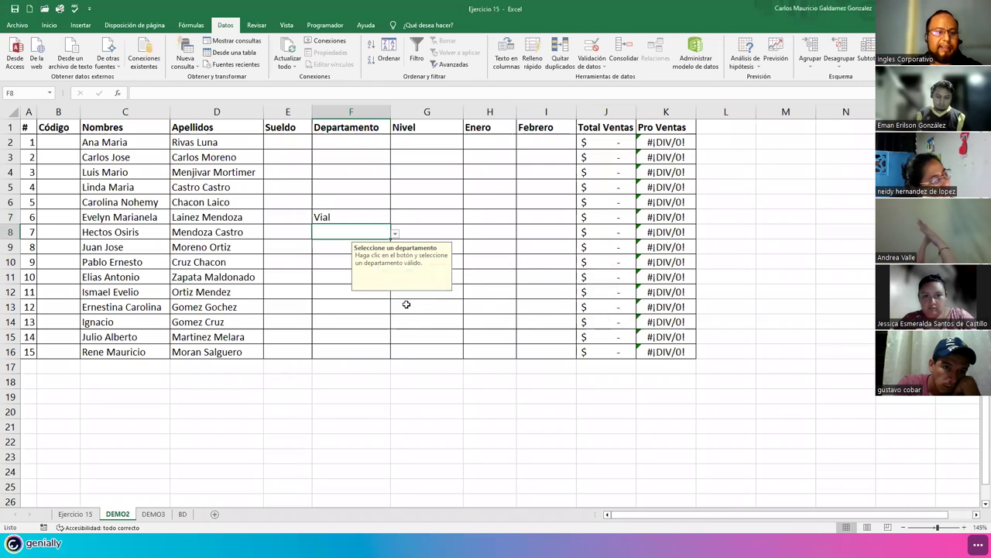
pyautogui.hotkey('ctrl', 'z')
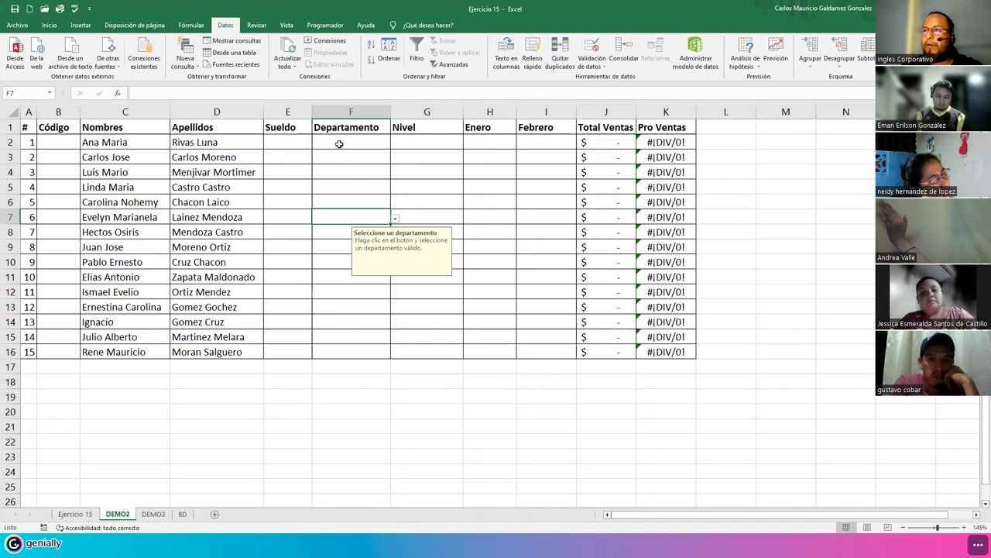
# - Select Departamento cells F2:F16 and open their data validation, dismissing the mixed-validation warnings
pyautogui.moveTo(351, 142); pyautogui.dragTo(351, 351)
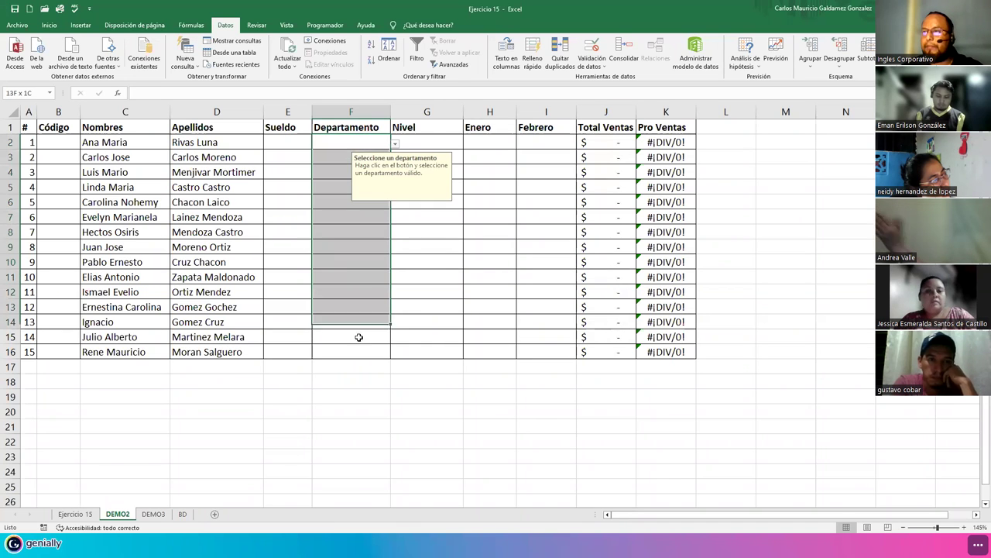
pyautogui.click(592, 48)
pyautogui.click(526, 302)
pyautogui.moveTo(328, 143); pyautogui.dragTo(330, 352)
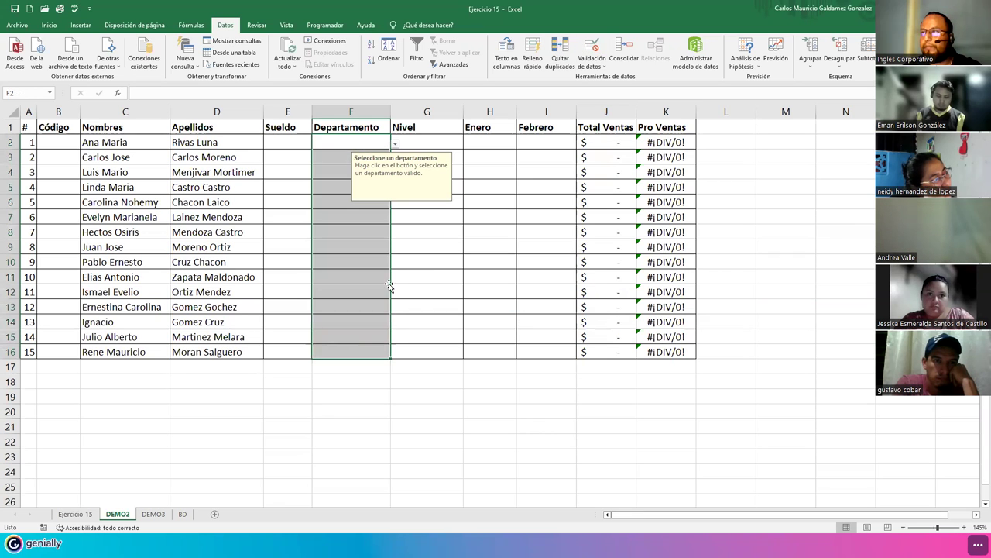
pyautogui.click(592, 48)
pyautogui.click(523, 304)
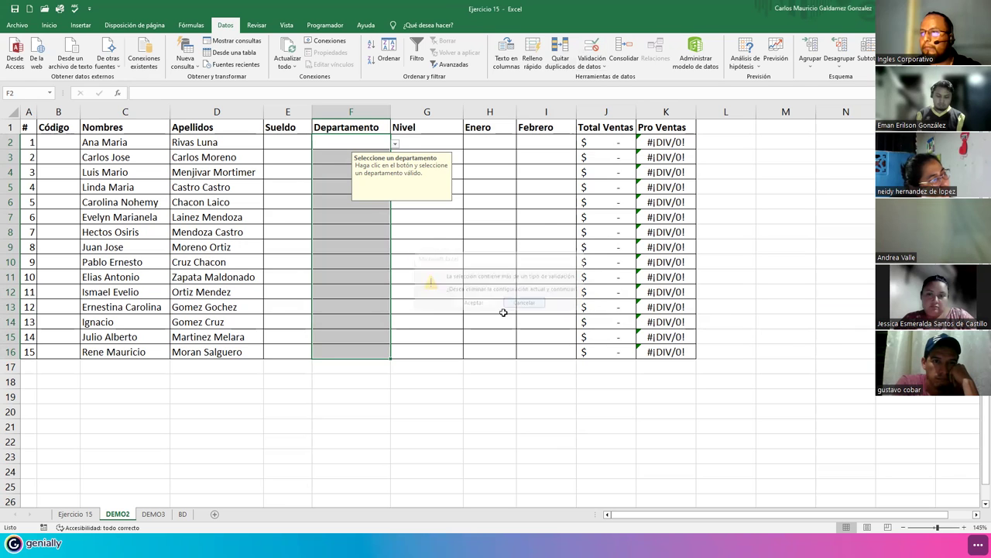
pyautogui.click(380, 302)
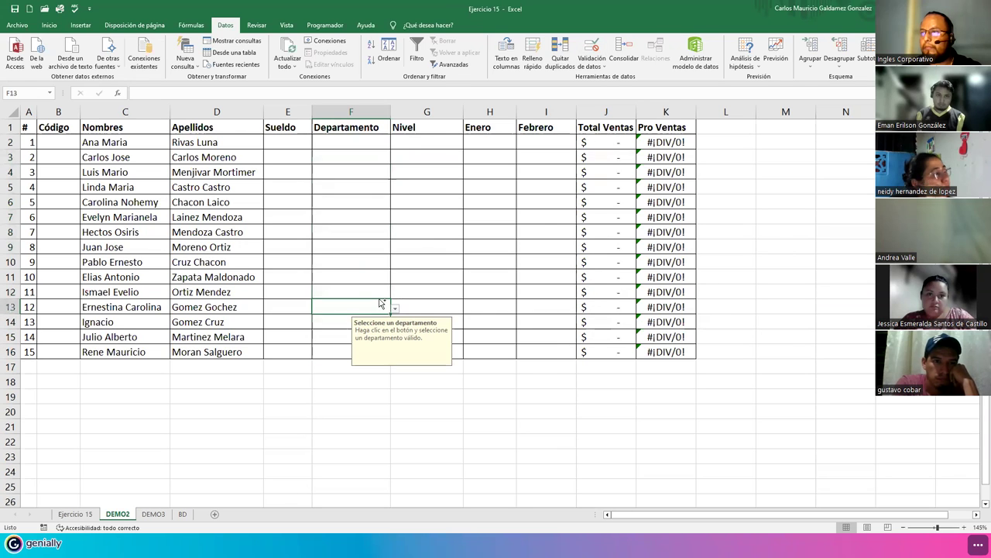
pyautogui.moveTo(357, 143); pyautogui.dragTo(375, 351)
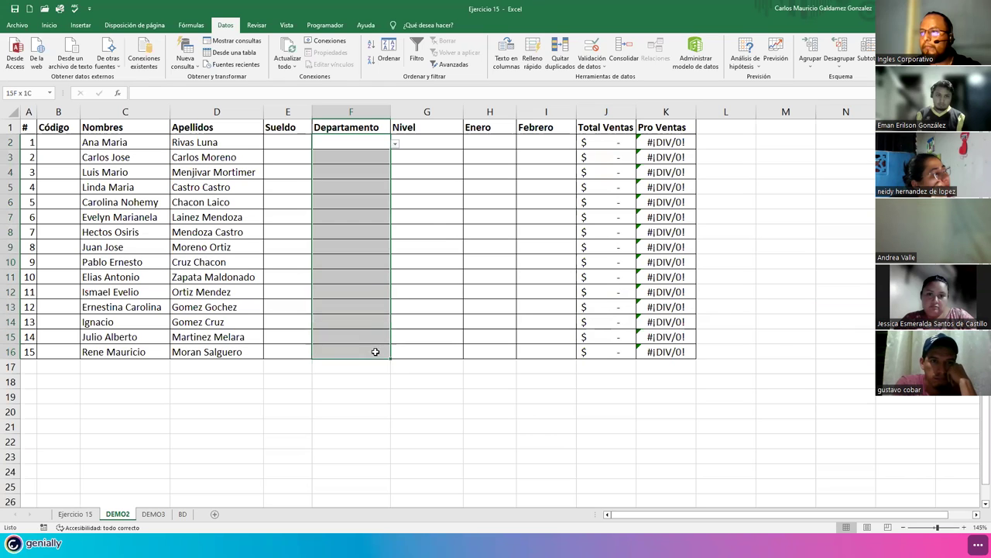
pyautogui.click(592, 54)
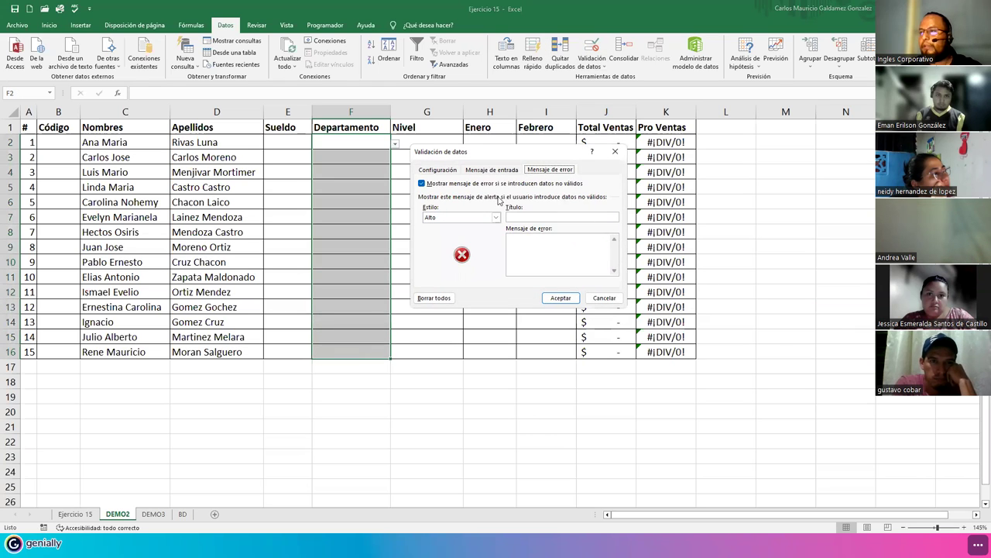
# - Title the stop alert 'Grave Error!!!' with message 'El valor ingresado es invalido, favor seleccione uno de la lista.'
pyautogui.click(485, 172)
pyautogui.click(549, 170)
pyautogui.click(529, 218)
pyautogui.write('Grave Error')
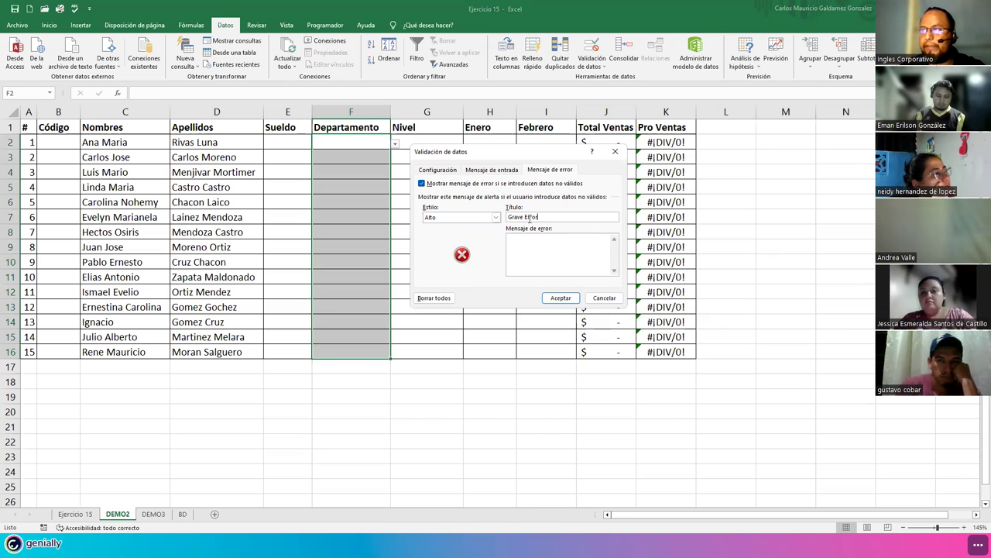
pyautogui.write('!!!')
pyautogui.click(550, 245)
pyautogui.write('El valor in')
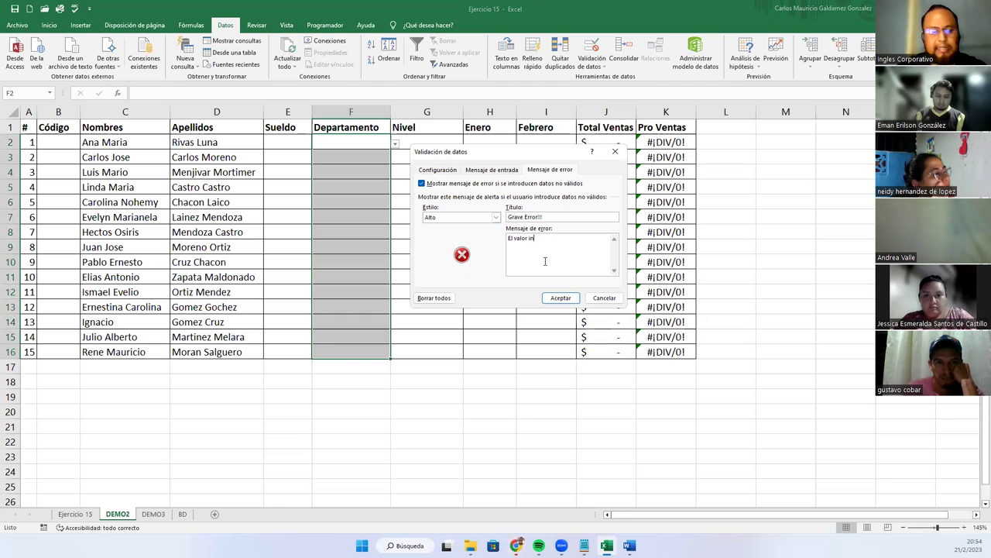
pyautogui.write('gresado es invalido, ')
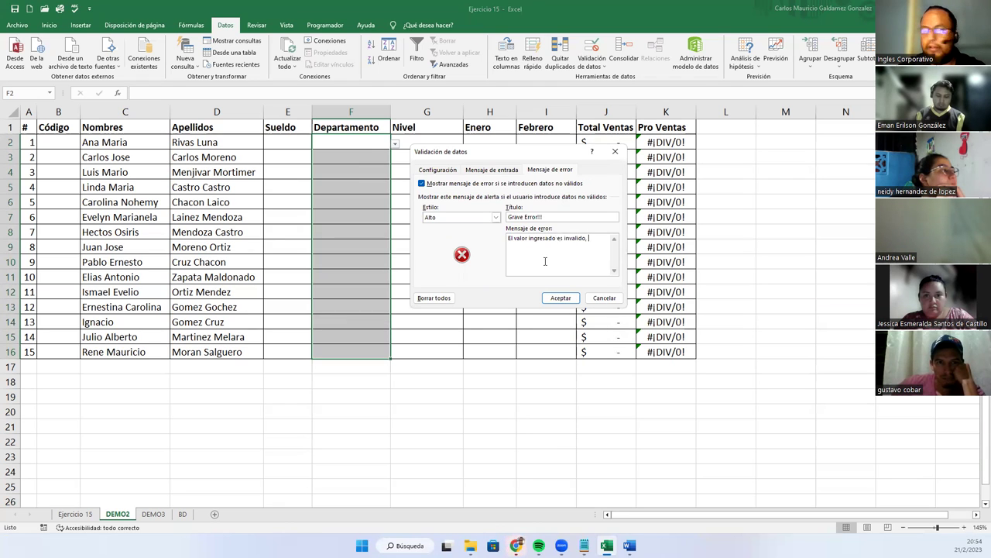
pyautogui.write('favor seleccione uno de la lista.')
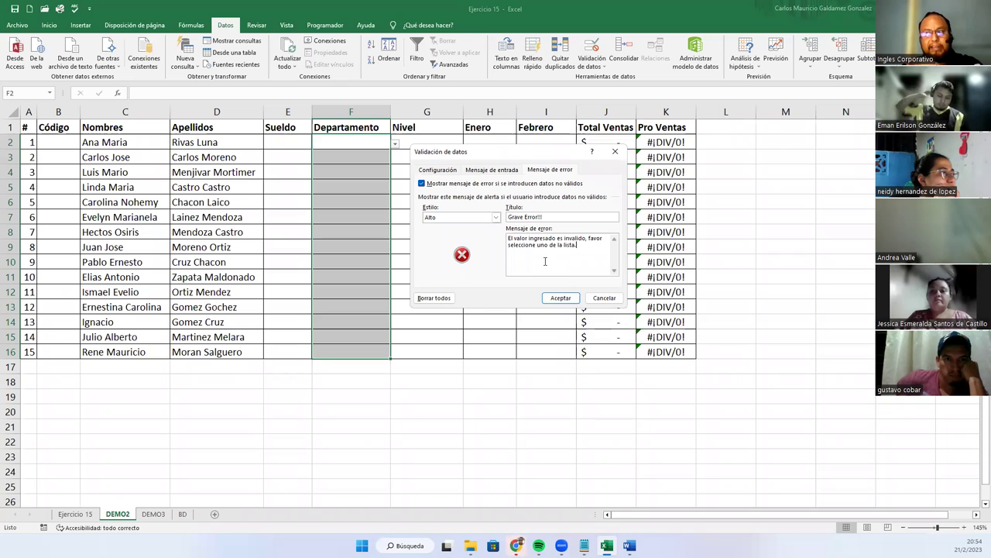
pyautogui.click(558, 298)
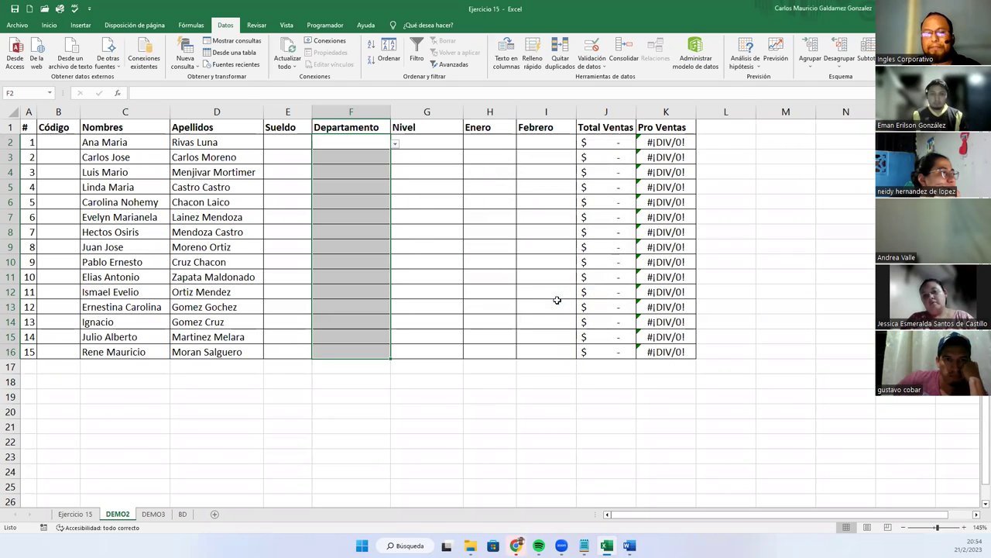
pyautogui.click(367, 181)
pyautogui.write('Vial')
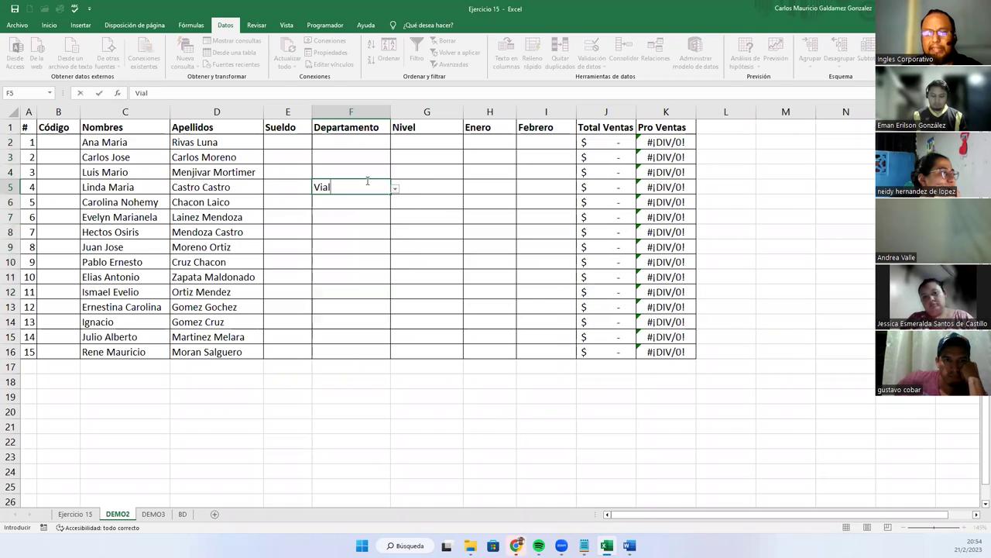
pyautogui.press('Return')
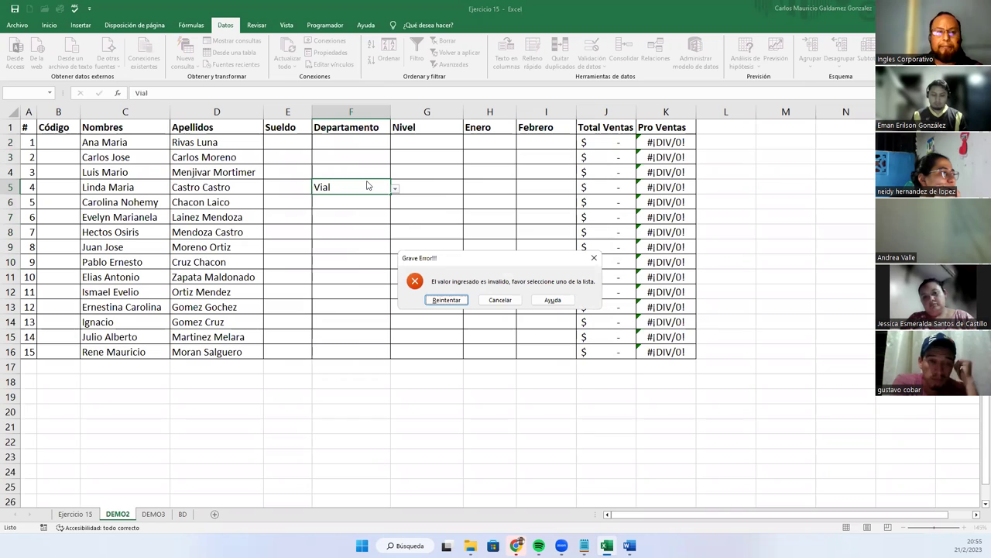
pyautogui.click(446, 299)
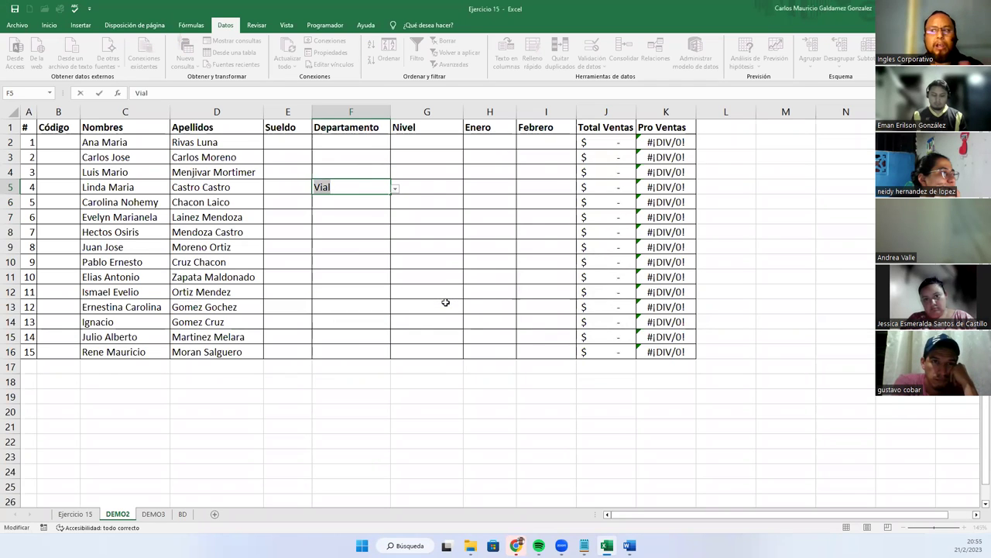
pyautogui.press('Return')
pyautogui.click(482, 301)
pyautogui.click(396, 186)
pyautogui.click(359, 185)
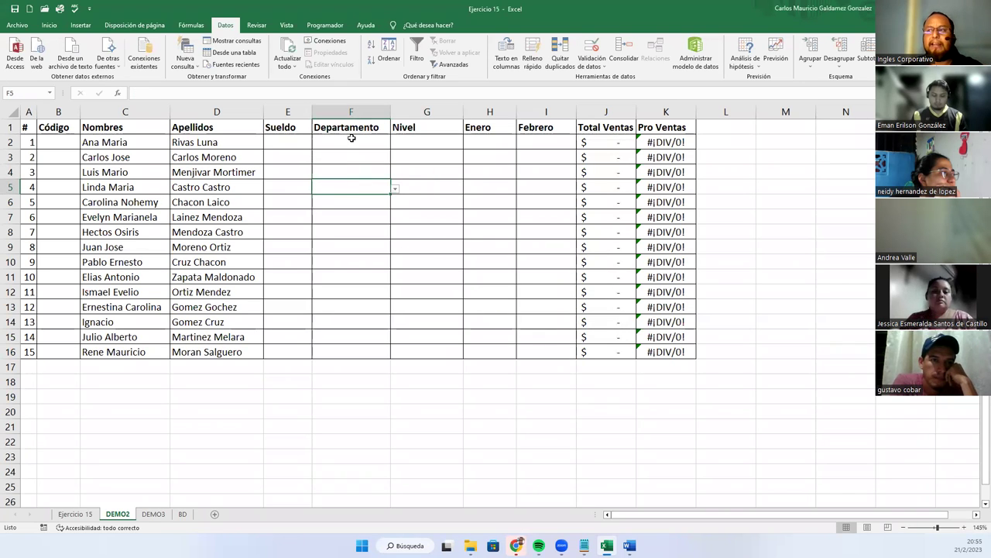
pyautogui.moveTo(351, 139); pyautogui.dragTo(352, 352)
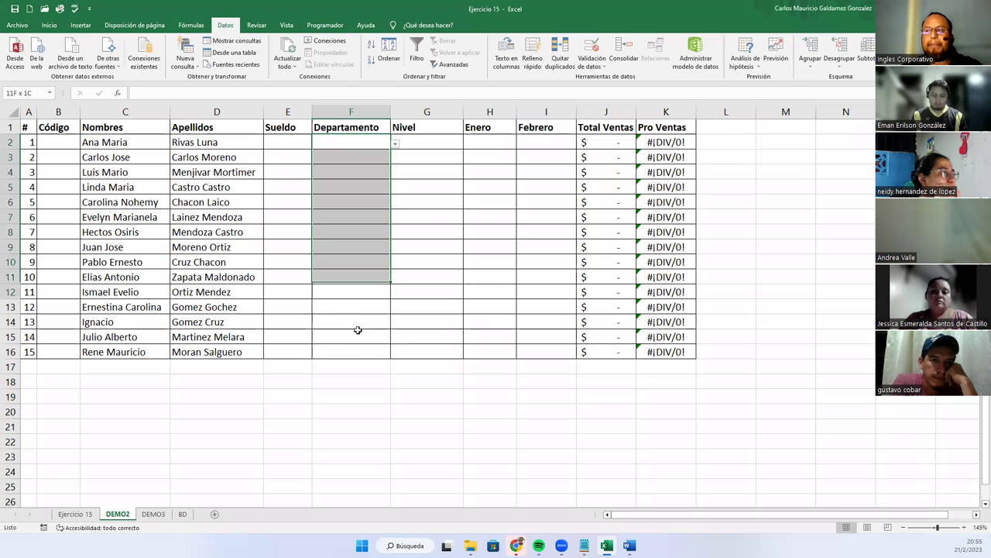
# - Add input message 'Seleccione Departamento': 'Haga clic en el botón y seleccione un departamento de la lista'
pyautogui.click(592, 46)
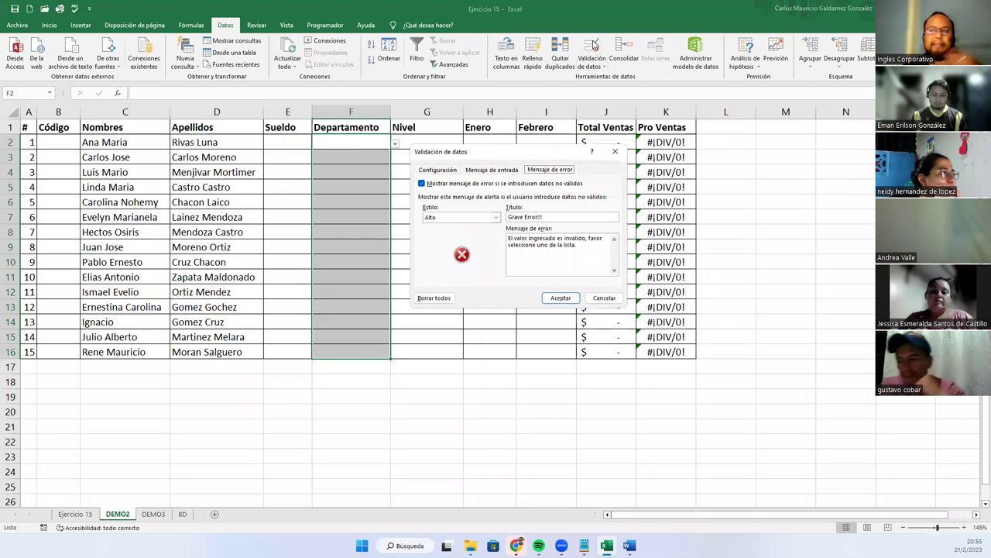
pyautogui.click(438, 168)
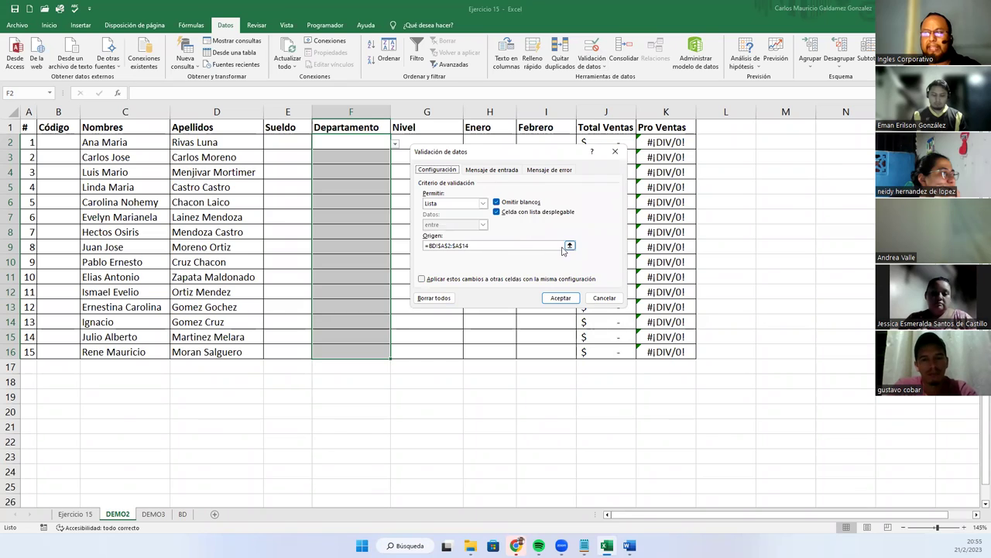
pyautogui.click(497, 170)
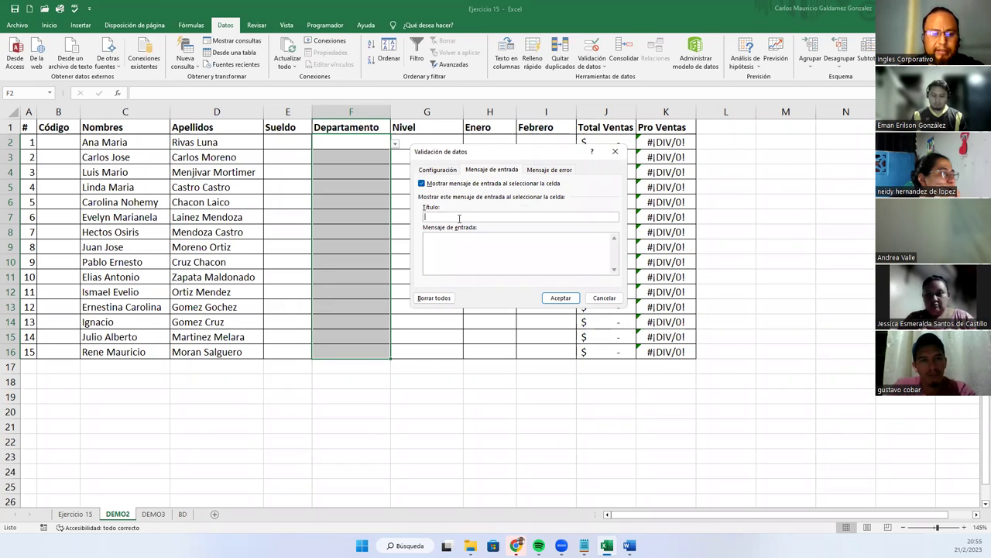
pyautogui.write('Seleccione Departamento')
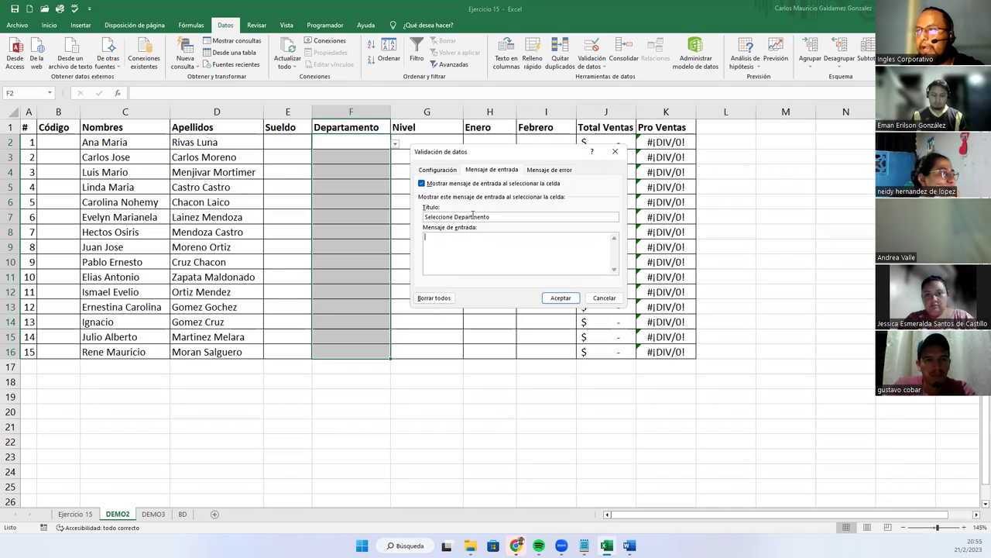
pyautogui.click(473, 244)
pyautogui.press('BackSpace')
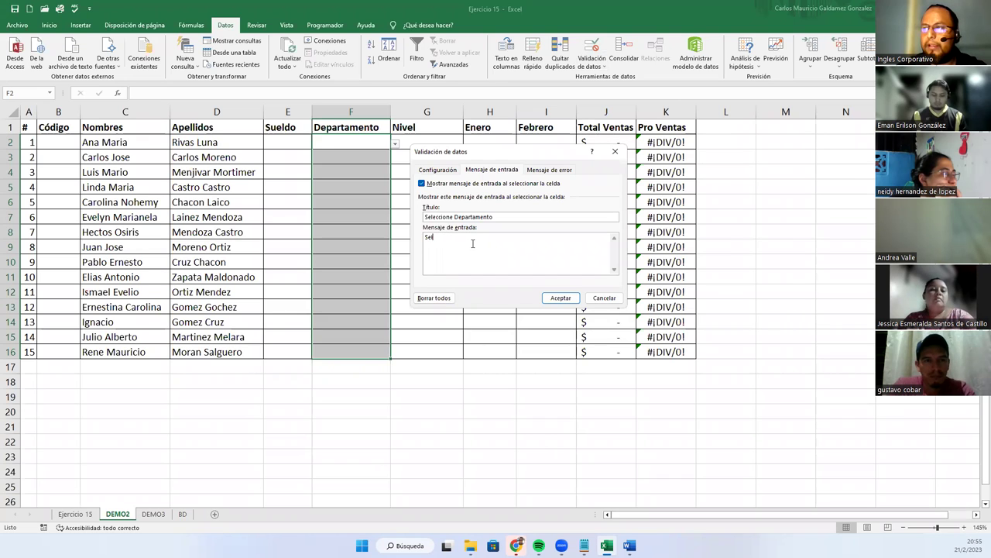
pyautogui.press('BackSpace')
pyautogui.press('BackSpace')
pyautogui.press('BackSpace')
pyautogui.write('Haga clic en el')
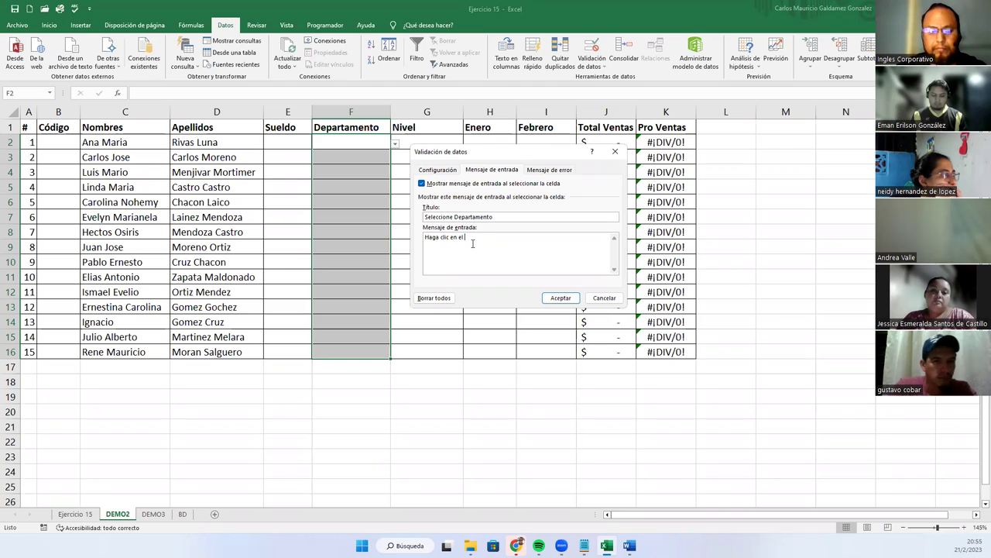
pyautogui.write(' botón y seleccione un departamento de la lista')
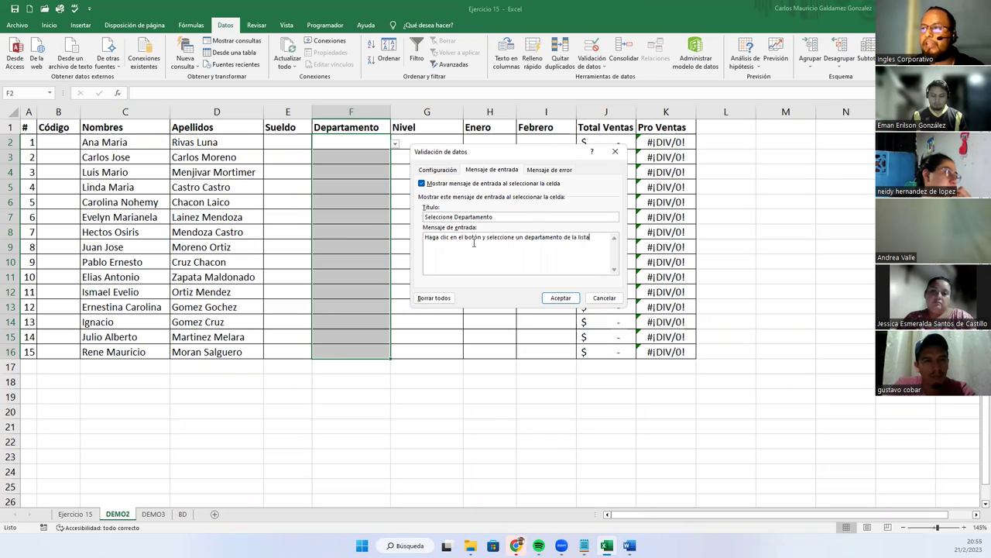
pyautogui.click(546, 169)
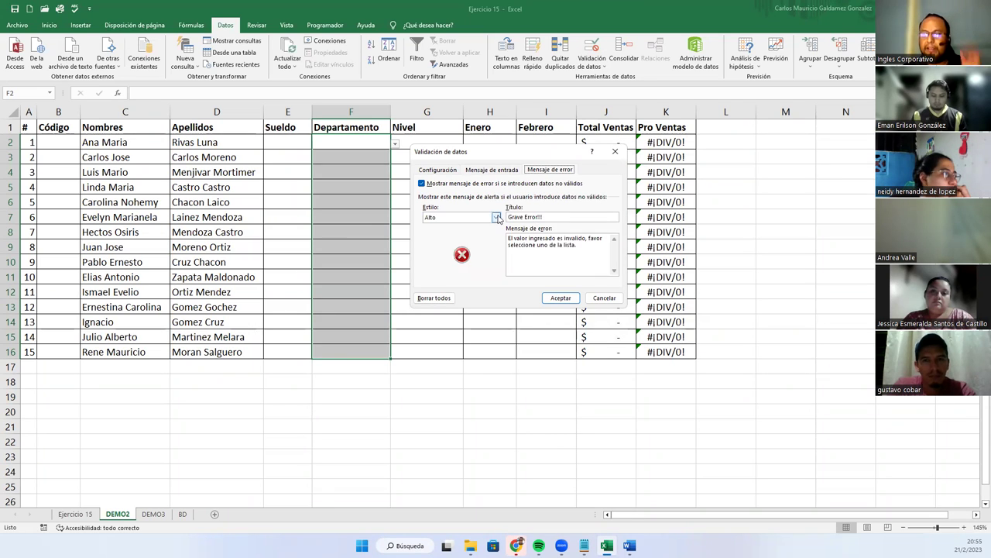
pyautogui.click(496, 217)
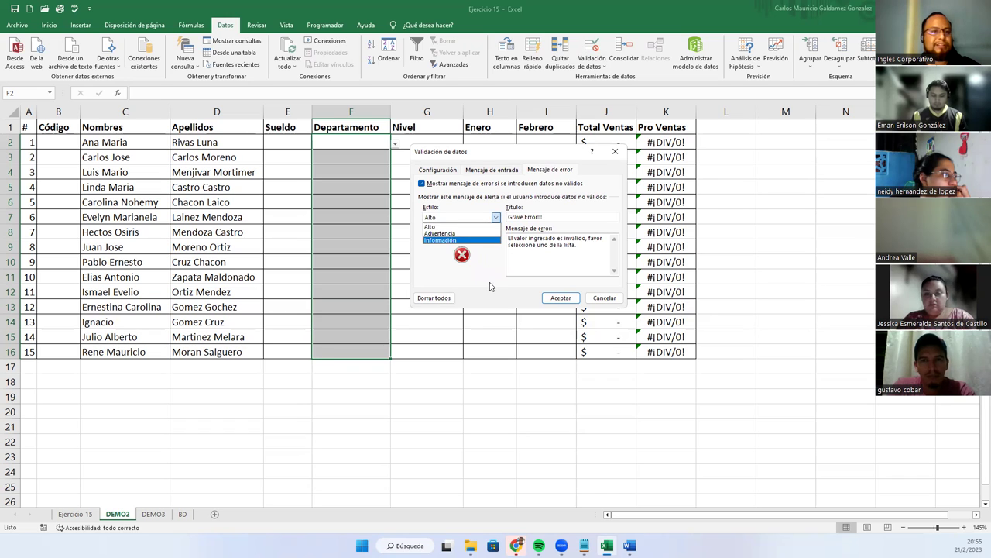
# - Try the Información and Advertencia alert styles, then return to Alto and apply the validation
pyautogui.click(482, 241)
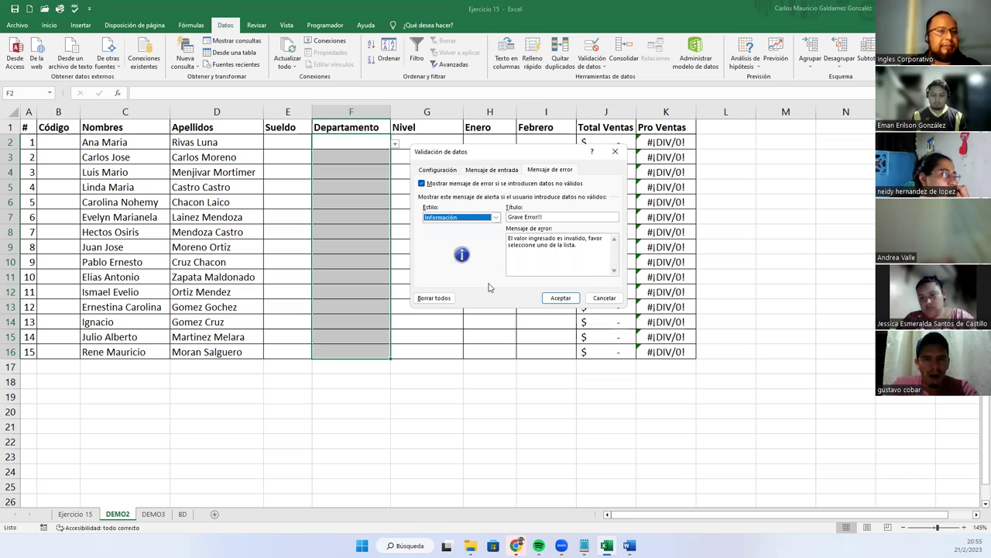
pyautogui.click(496, 217)
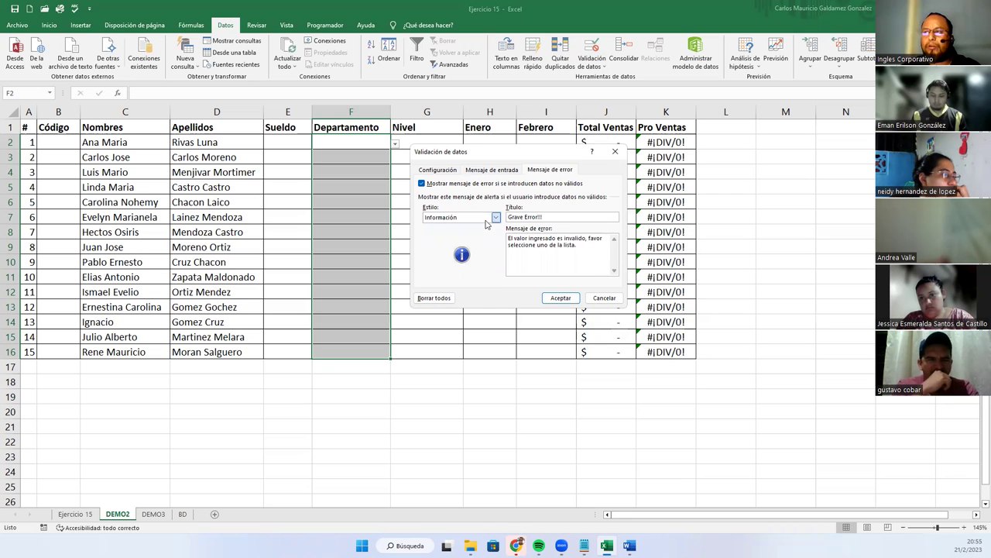
pyautogui.click(484, 232)
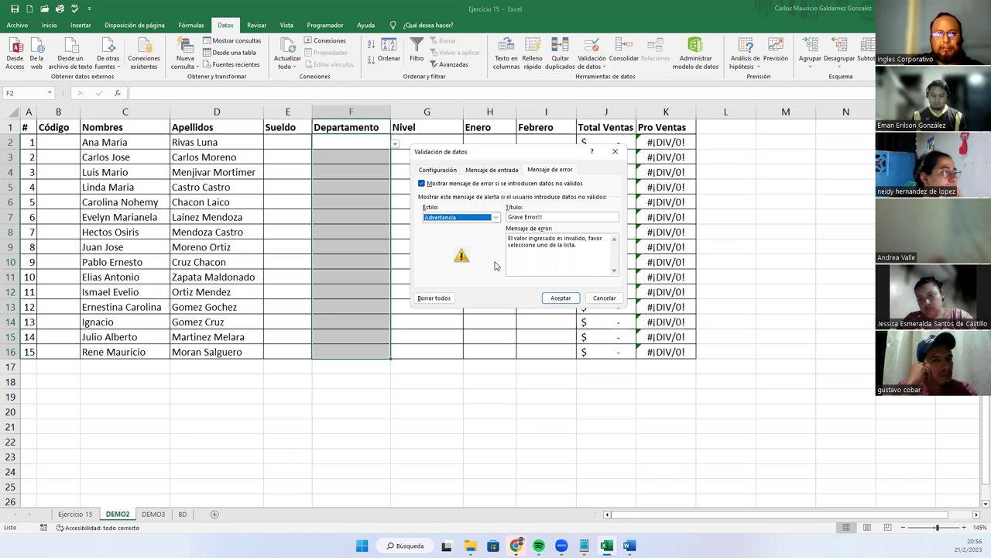
pyautogui.click(497, 218)
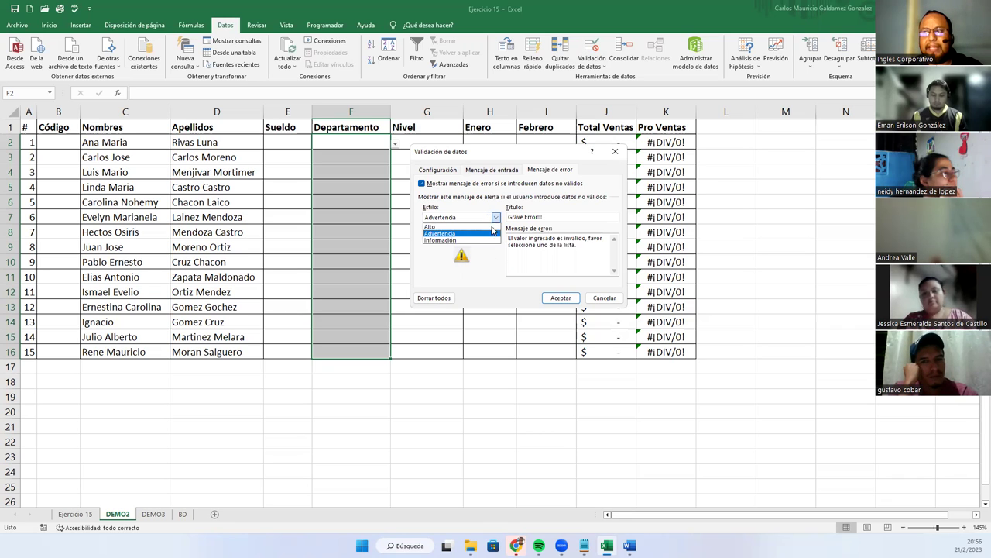
pyautogui.click(473, 225)
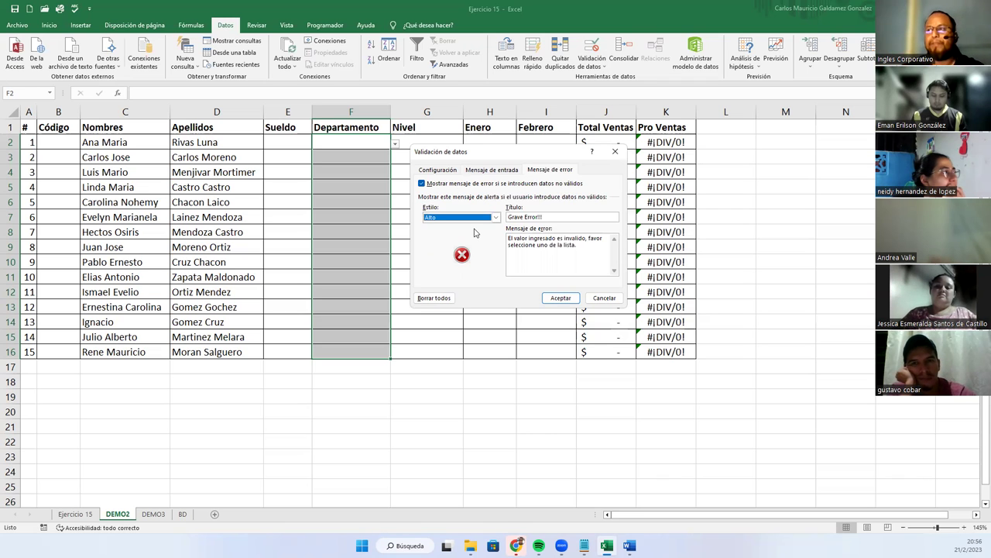
pyautogui.click(554, 298)
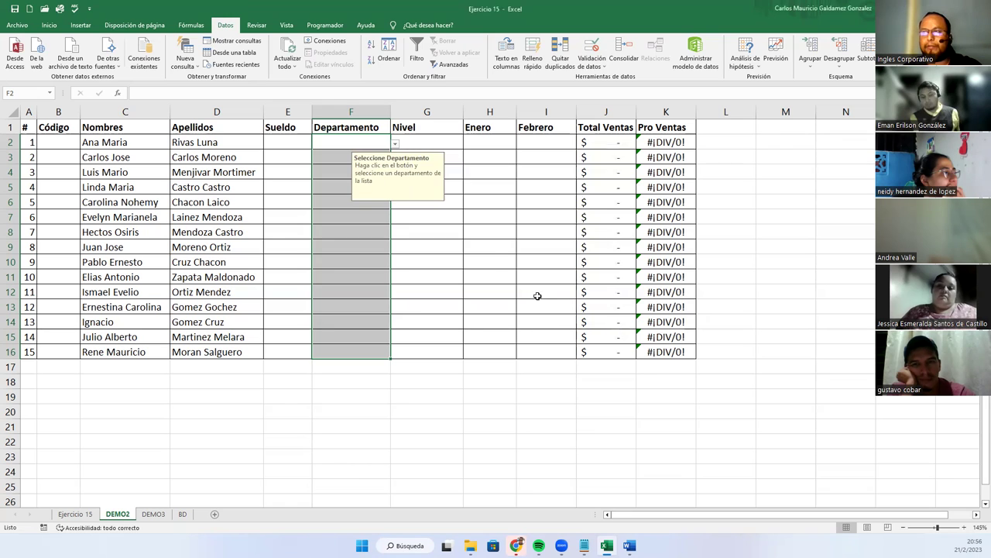
# - For Nivel cells G2:G16, title the error alert 'Grave error!!!' with the invalid-entry message
pyautogui.moveTo(427, 143); pyautogui.dragTo(442, 352)
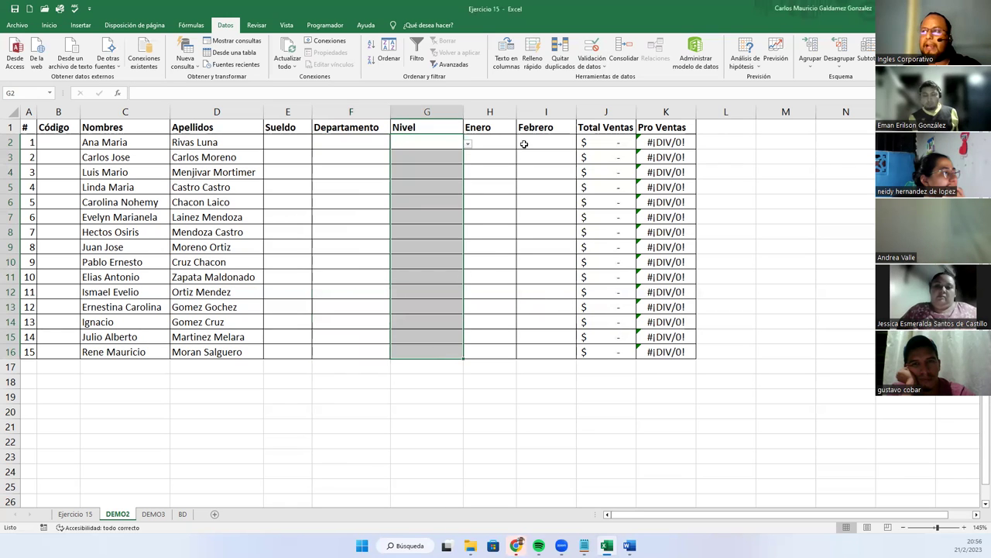
pyautogui.click(592, 48)
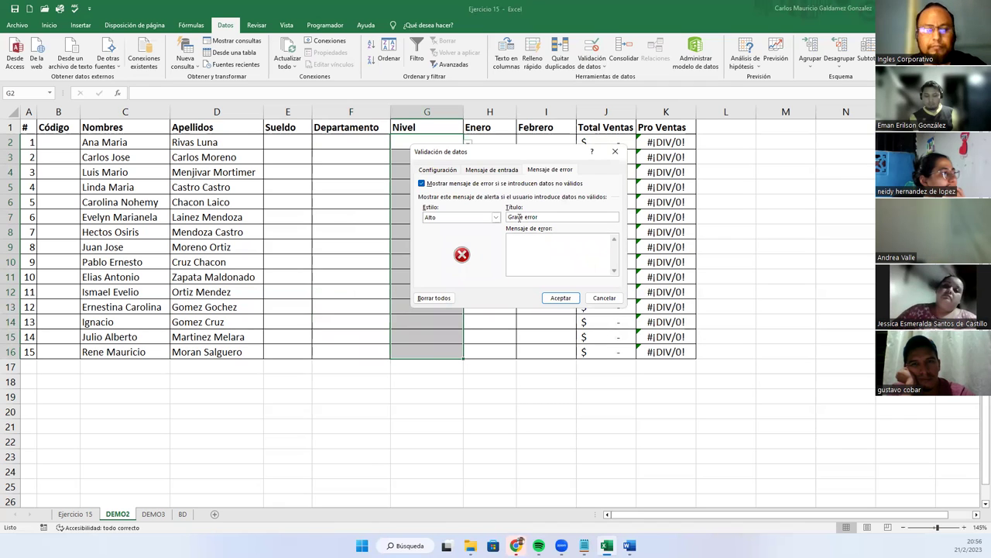
pyautogui.write('!!')
pyautogui.press('Tab')
pyautogui.write('El valor inresado e')
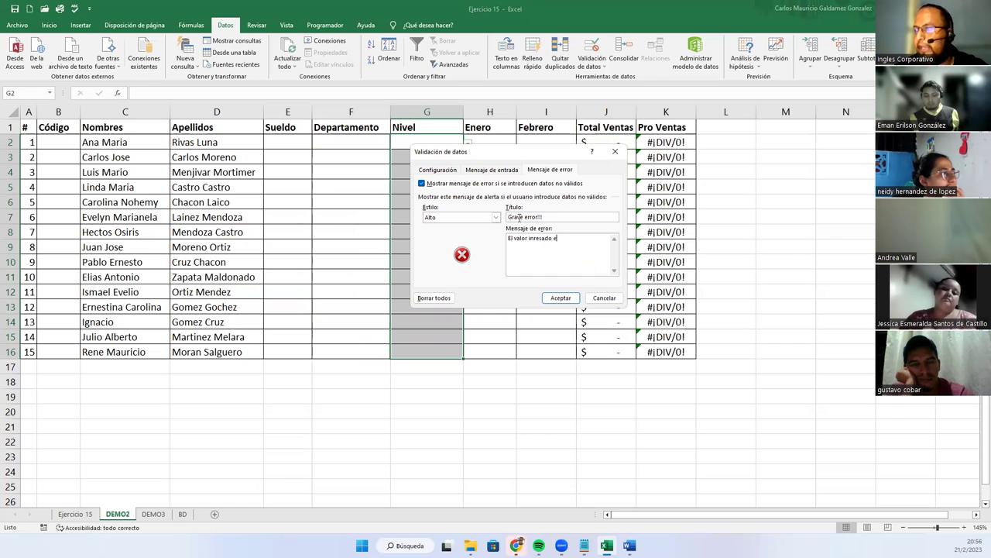
pyautogui.write('s invalido, favor seleccione uno de la lista.')
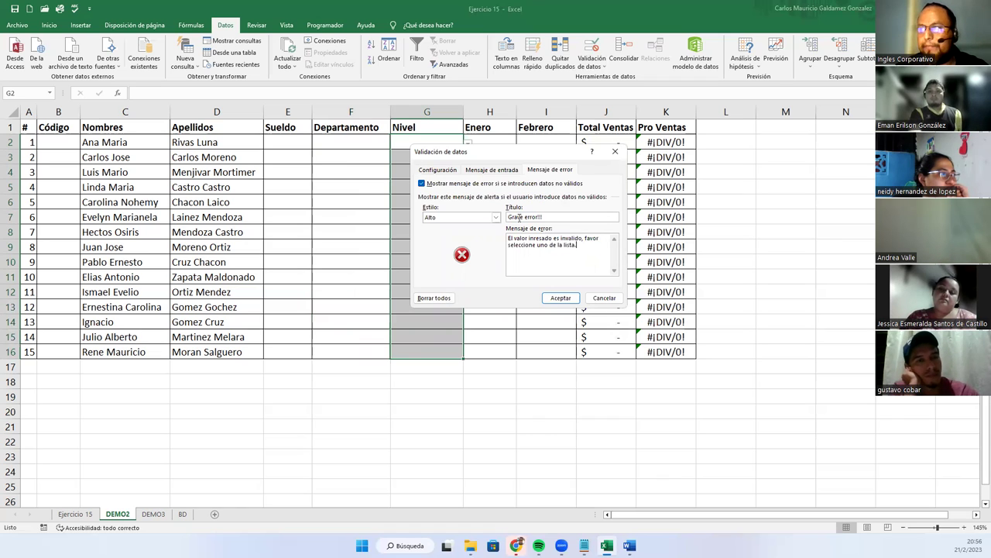
# - Add the Nivel input message 'Seleccione Nivel': 'Haga clic en el botón y seleccione el nivel deseado.'
pyautogui.click(476, 170)
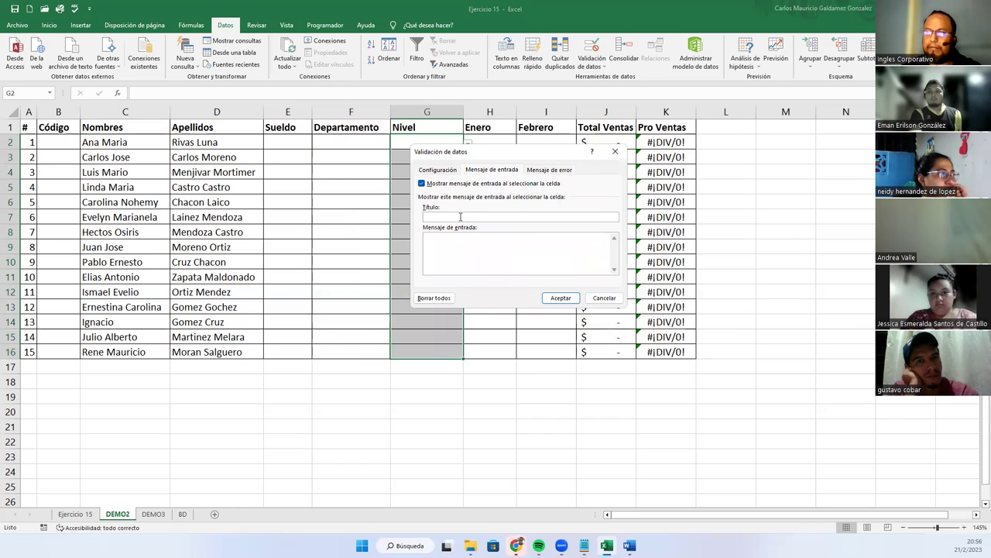
pyautogui.write('Seleccione Nivel')
pyautogui.click(470, 250)
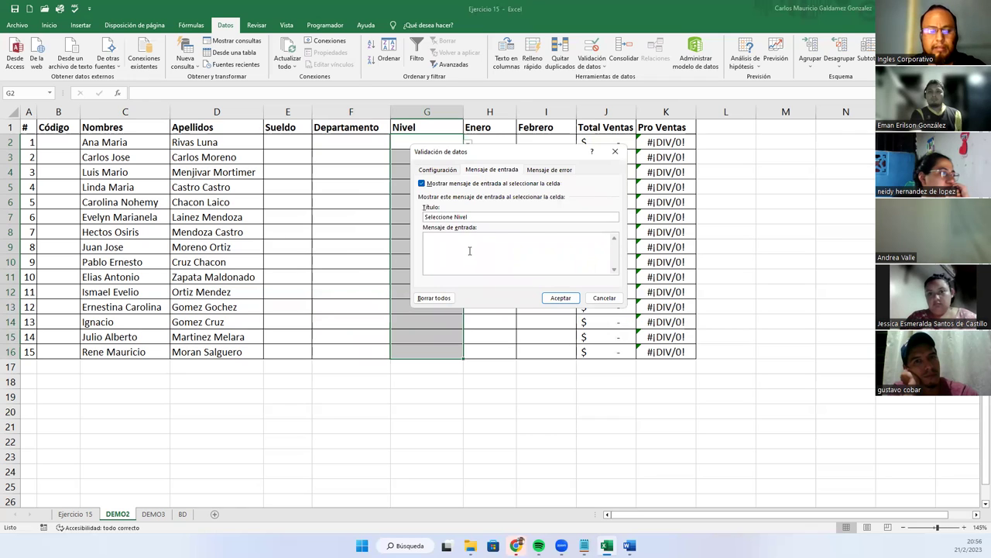
pyautogui.write('Haga clic en el botón y seleccione el nivel deseado.')
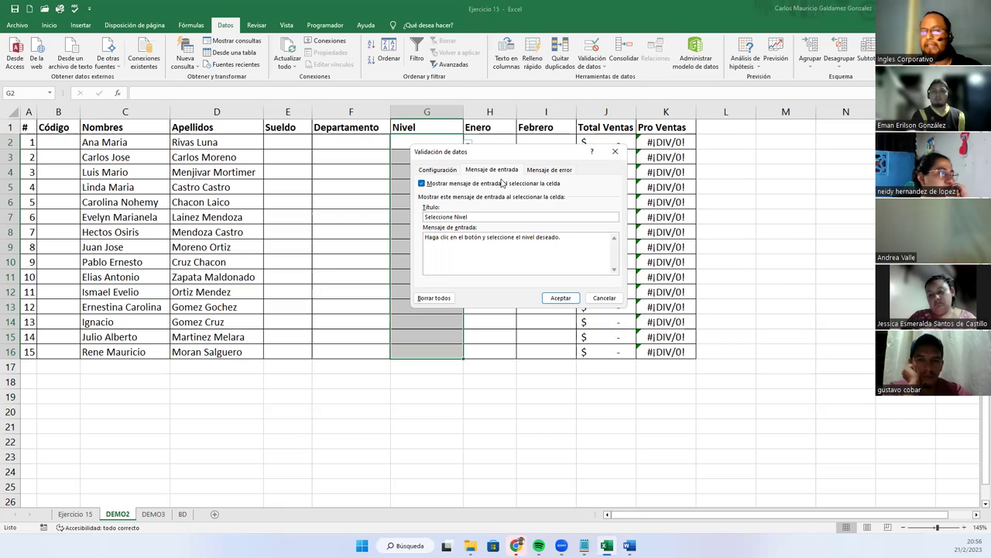
pyautogui.click(561, 297)
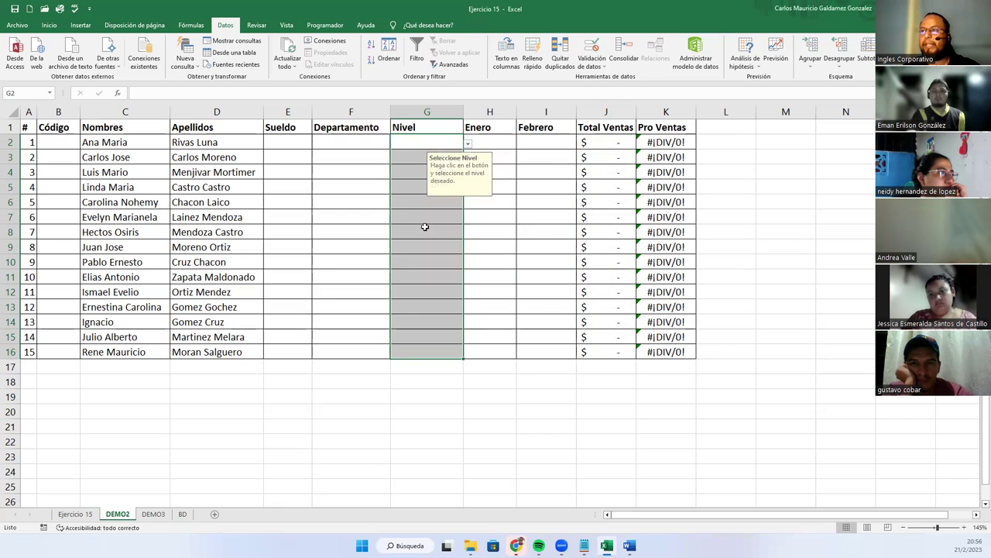
# - Check the F2:G16 input messages and choose Gerencia Legal from the list in F7
pyautogui.click(366, 147)
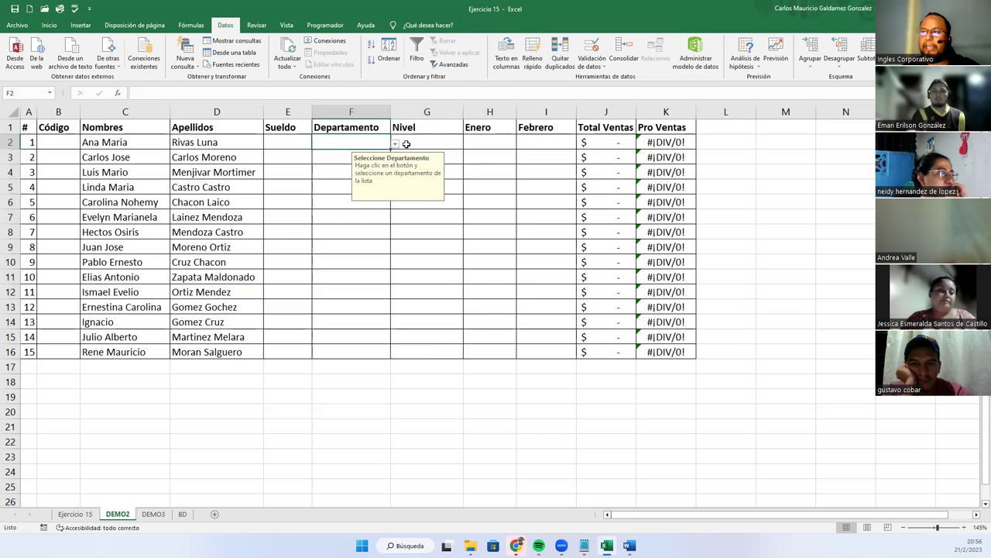
pyautogui.moveTo(380, 142); pyautogui.dragTo(406, 346)
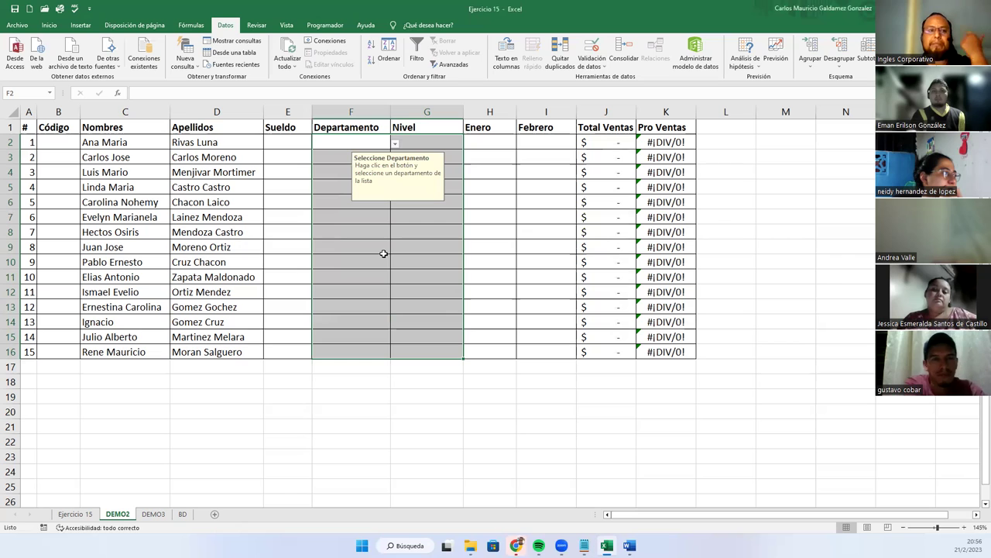
pyautogui.press('Right')
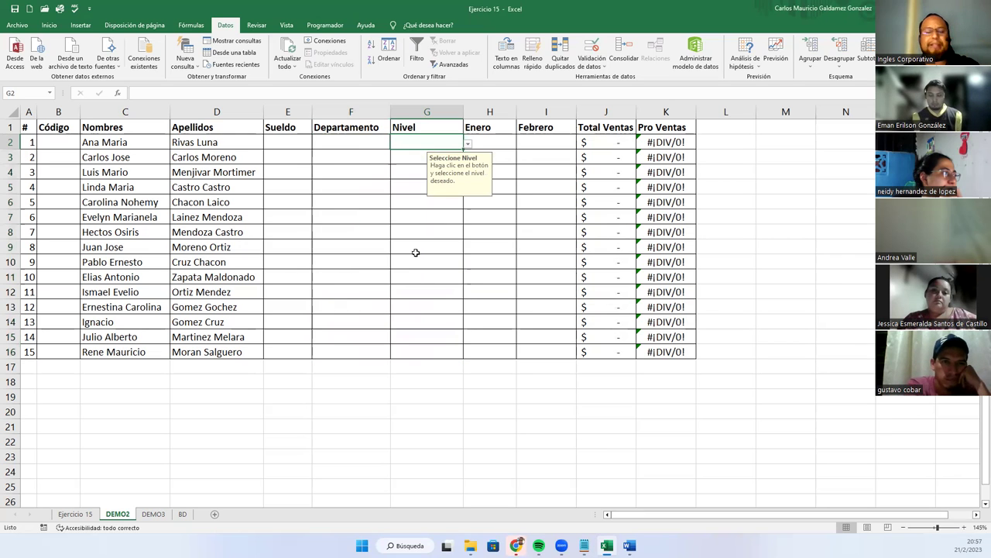
pyautogui.click(337, 221)
pyautogui.click(394, 218)
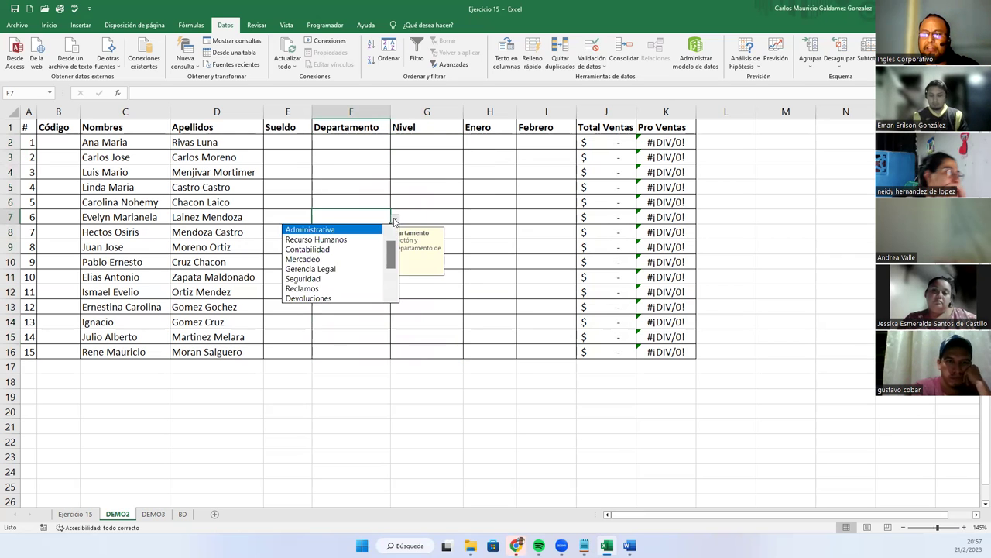
pyautogui.click(329, 270)
# - Confirm Vial is rejected in F6, then pick Reclamos from the list instead
pyautogui.click(372, 202)
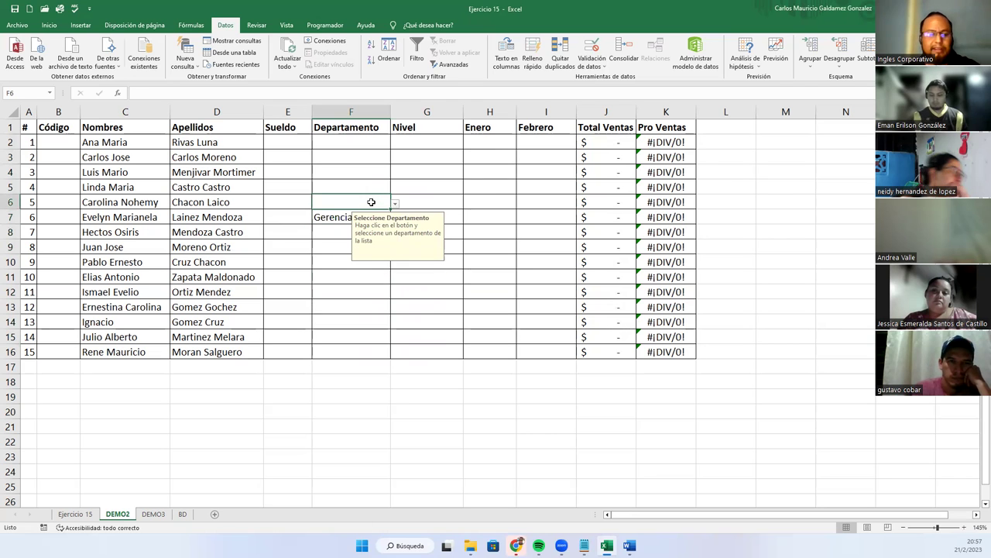
pyautogui.write('Vial')
pyautogui.press('Return')
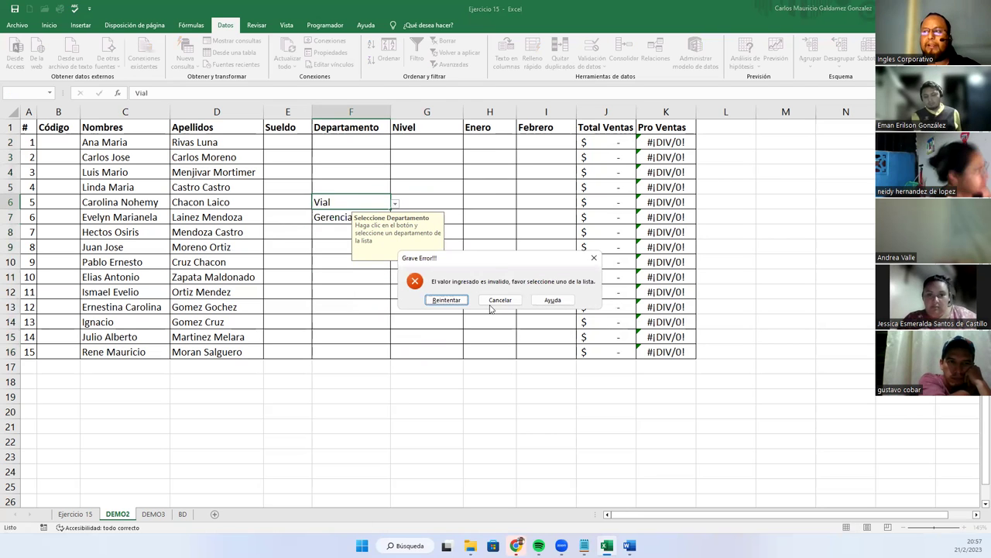
pyautogui.click(491, 300)
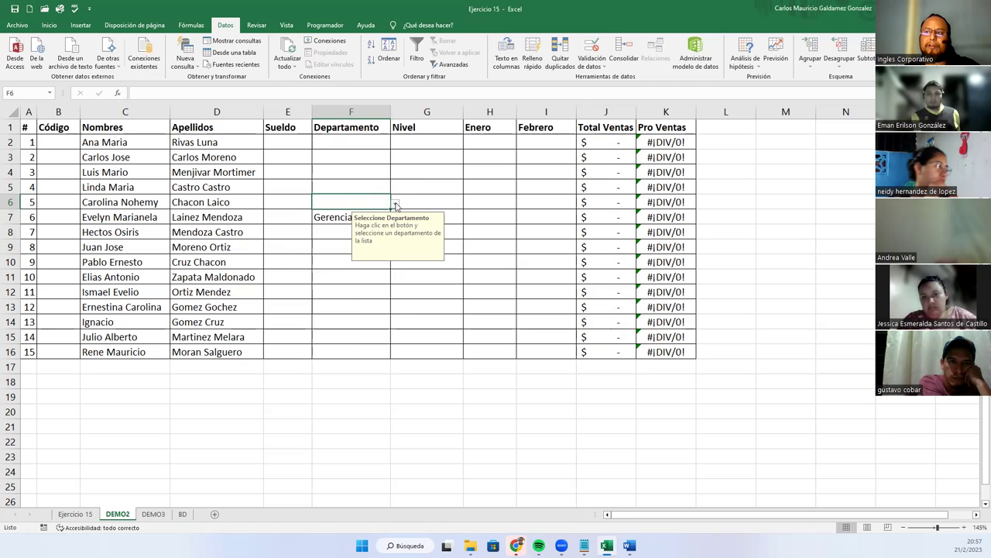
pyautogui.click(394, 204)
pyautogui.click(329, 274)
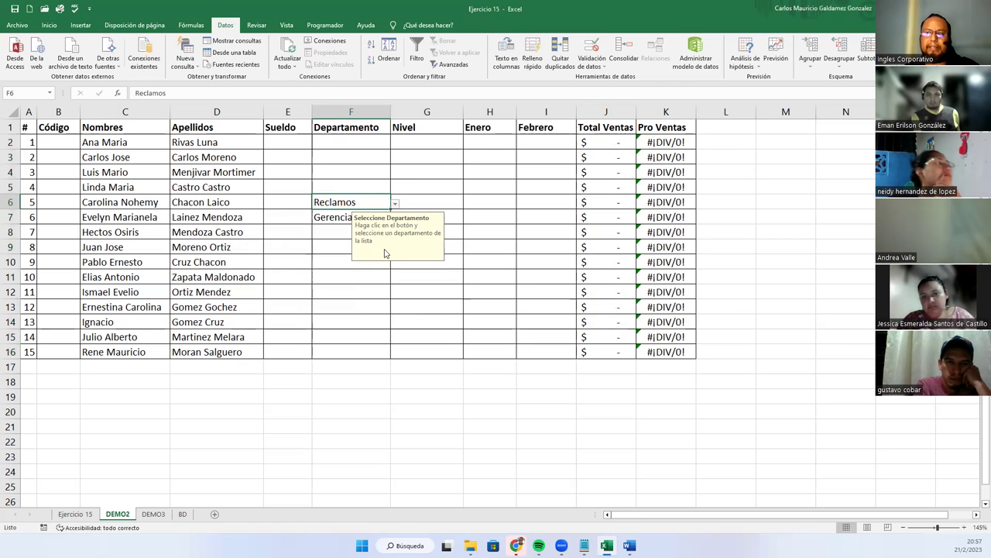
# - Confirm Nivel H is rejected in G6, then pick Nivel B from the list
pyautogui.click(457, 196)
pyautogui.write('Nivel H')
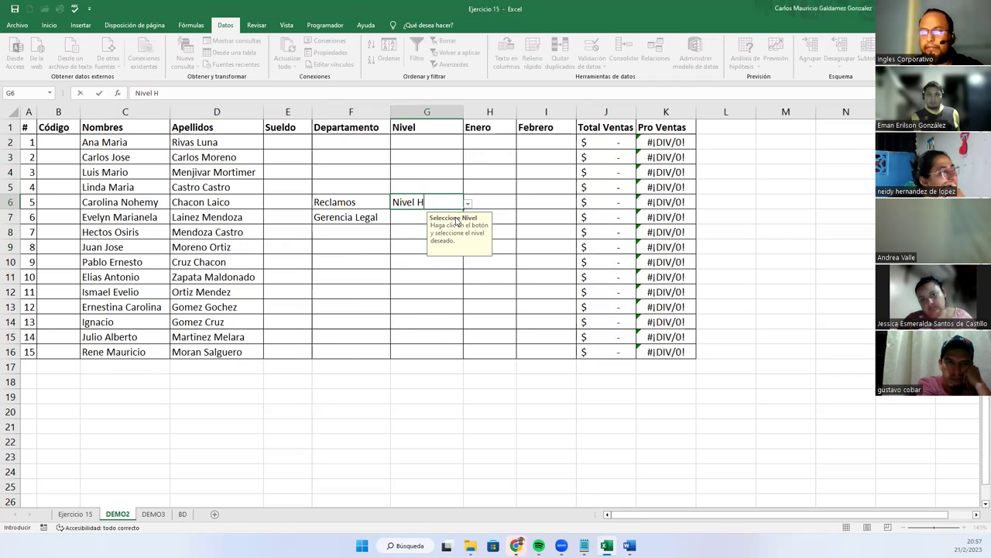
pyautogui.press('Return')
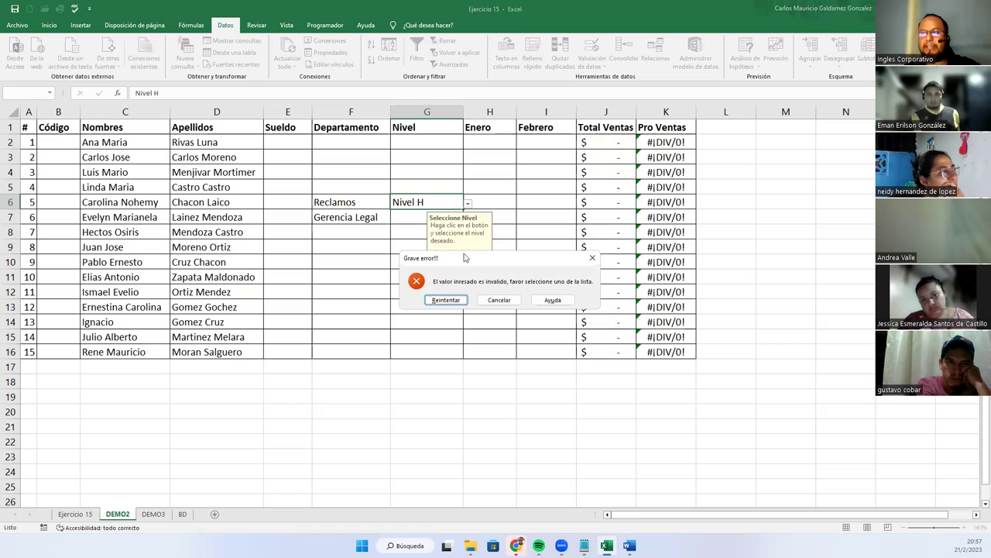
pyautogui.click(499, 299)
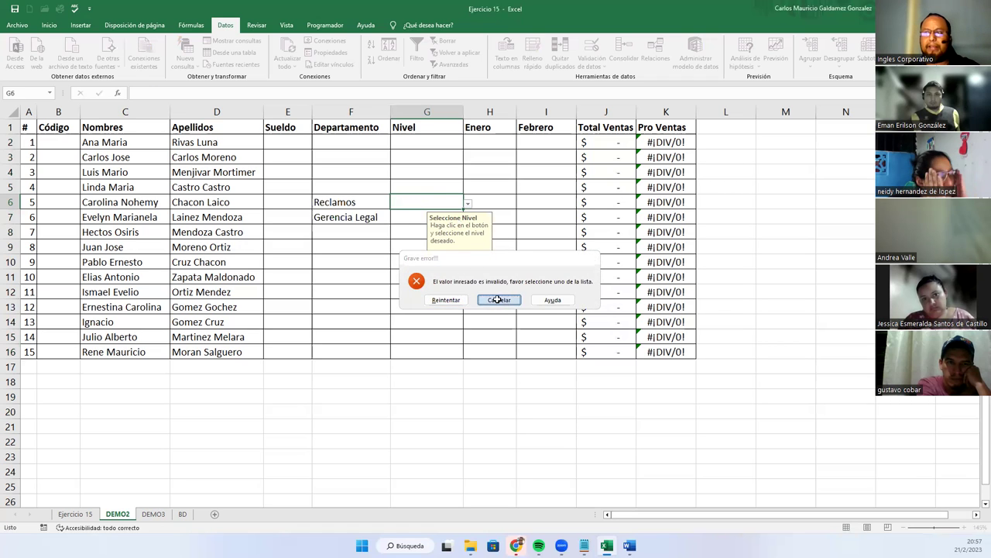
pyautogui.click(467, 206)
pyautogui.click(426, 224)
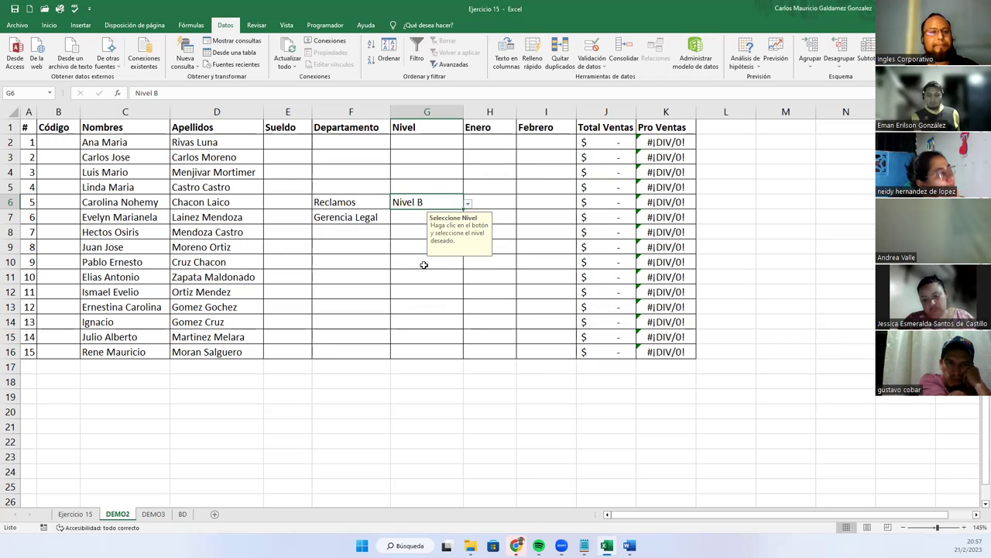
# - Clear the test entries from the Departamento and Nivel cells F2:G16
pyautogui.click(424, 264)
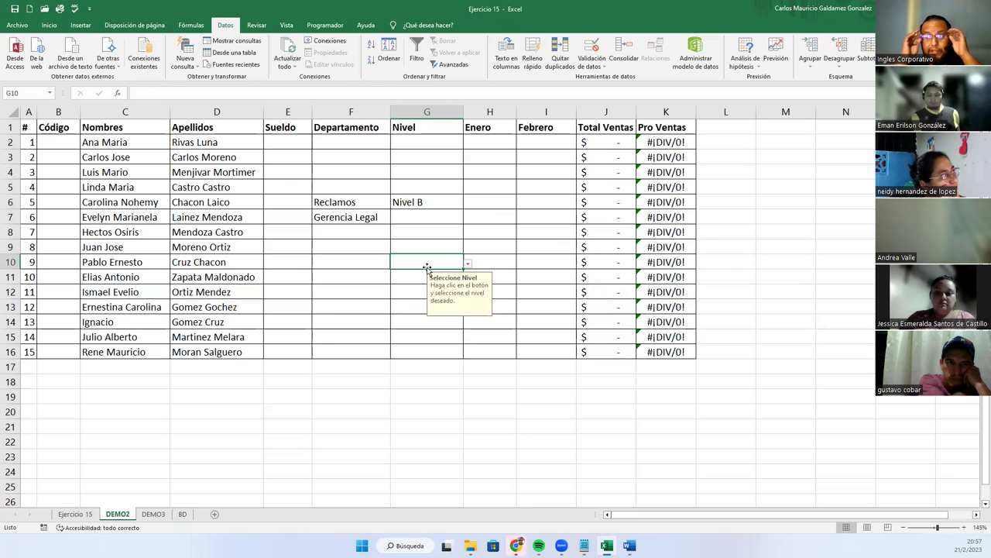
pyautogui.moveTo(355, 145); pyautogui.dragTo(426, 355)
pyautogui.press('Delete')
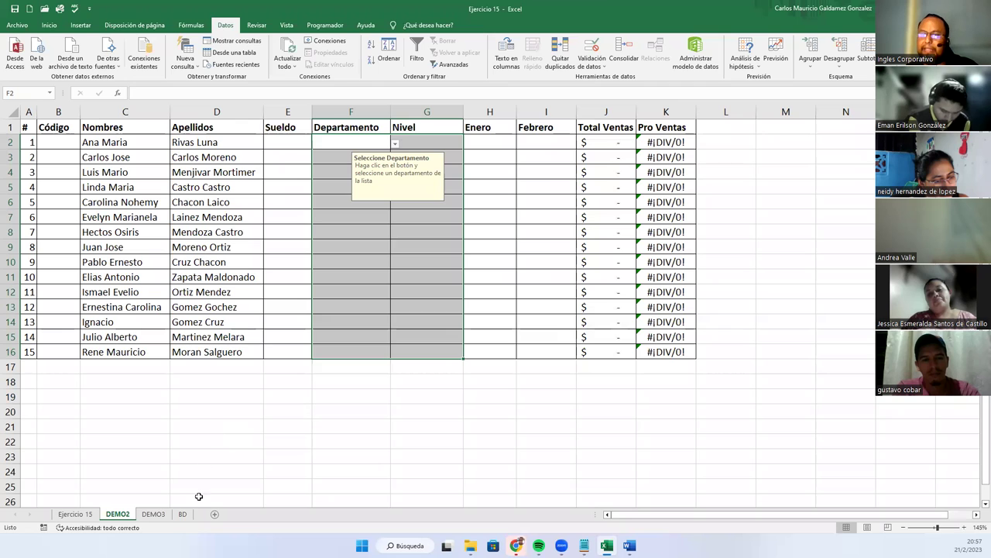
# - Go to the BD sheet to view the Departamento and Nivel source lists
pyautogui.click(183, 513)
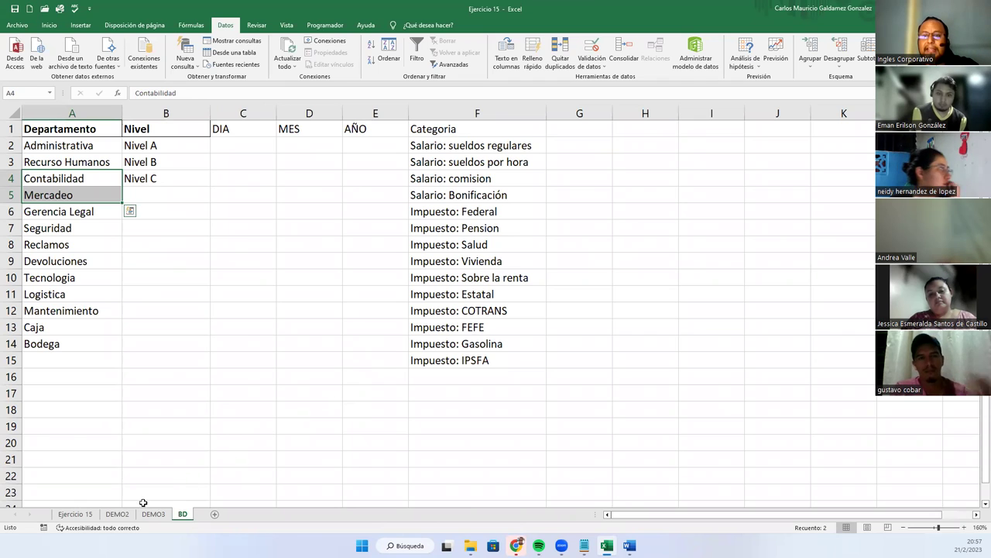
# - Review the DIA, MES and AÑO cells on the Ejercicio 15 invoice sheet
pyautogui.click(75, 514)
pyautogui.click(165, 357)
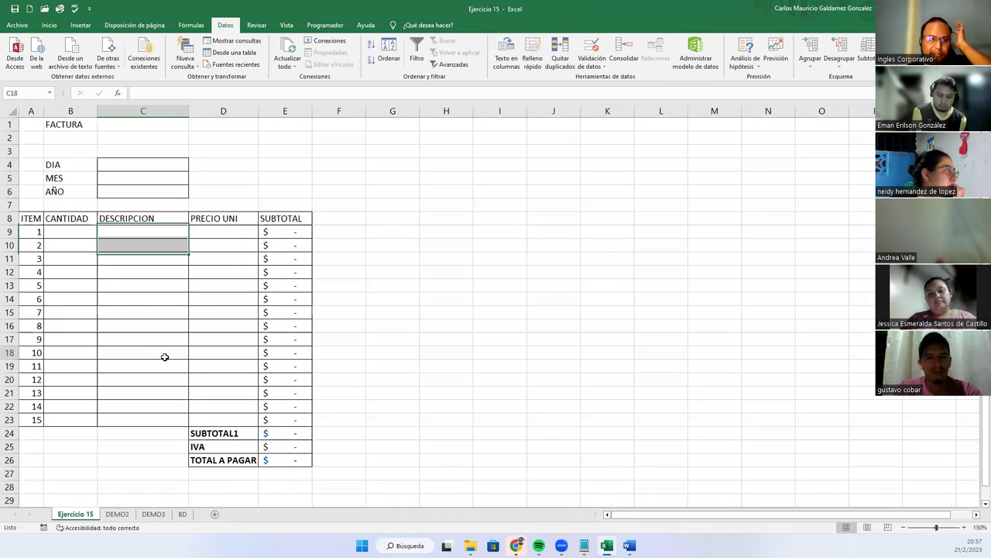
pyautogui.click(153, 156)
pyautogui.press('Down')
pyautogui.press('Down')
pyautogui.press('Down')
pyautogui.press('Down')
pyautogui.click(131, 191)
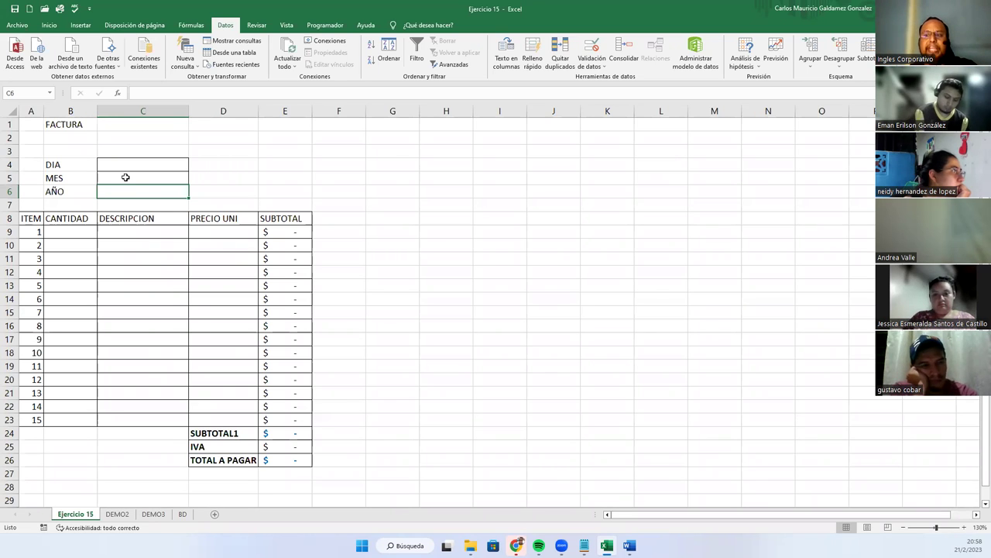
# - Check the empty cells C2, D2 and E2 under DIA, MES and AÑO on the BD sheet
pyautogui.click(182, 513)
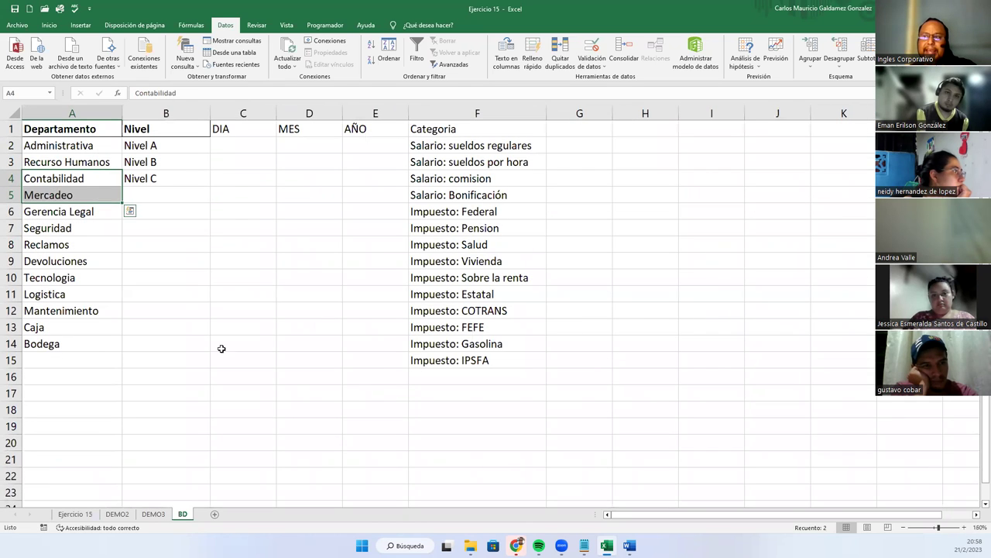
pyautogui.click(246, 144)
pyautogui.click(320, 145)
pyautogui.click(355, 146)
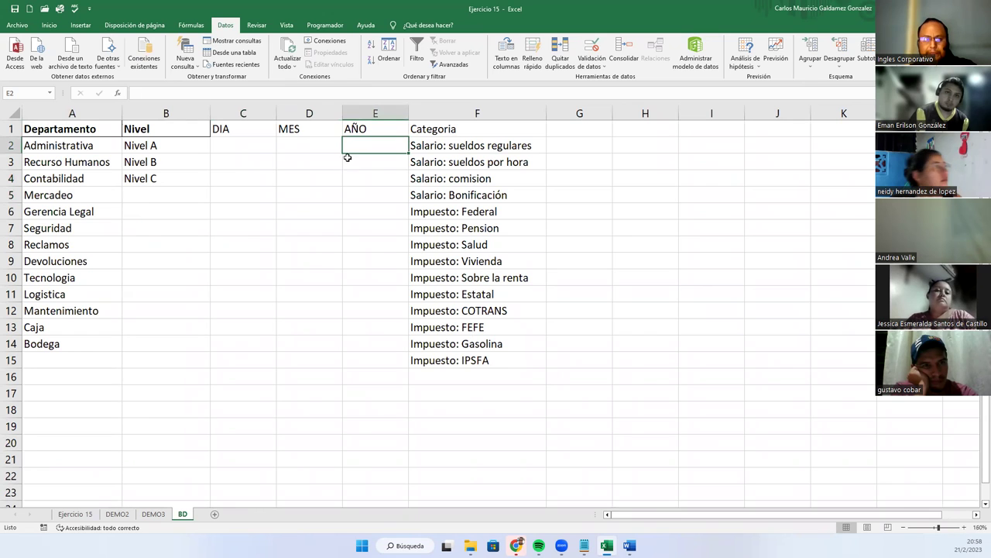
# - Look over the invoice layout and its date cells C4:C6 before returning to the lists sheet
pyautogui.click(74, 515)
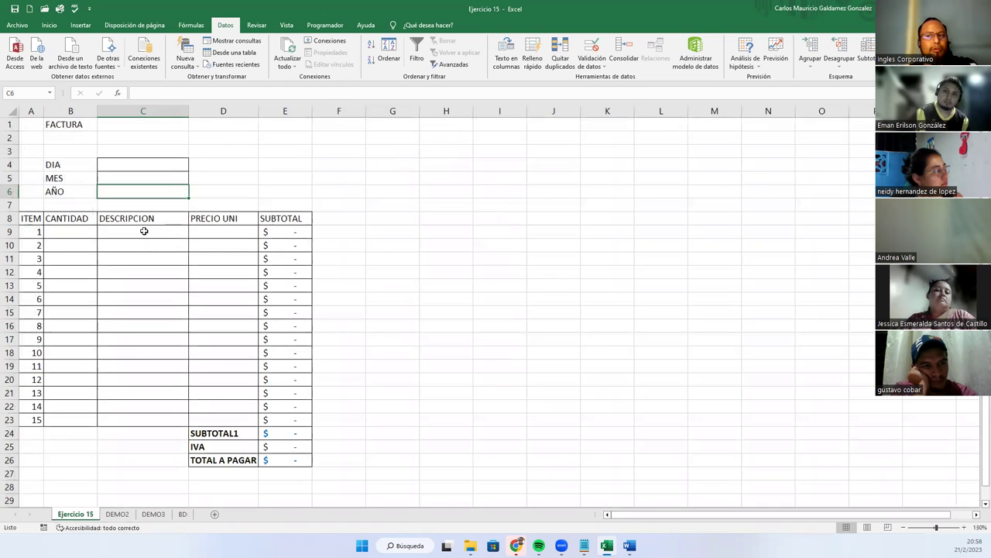
pyautogui.moveTo(30, 125)
pyautogui.mouseDown()
pyautogui.moveTo(232, 329)
pyautogui.moveTo(283, 458)
pyautogui.mouseUp()
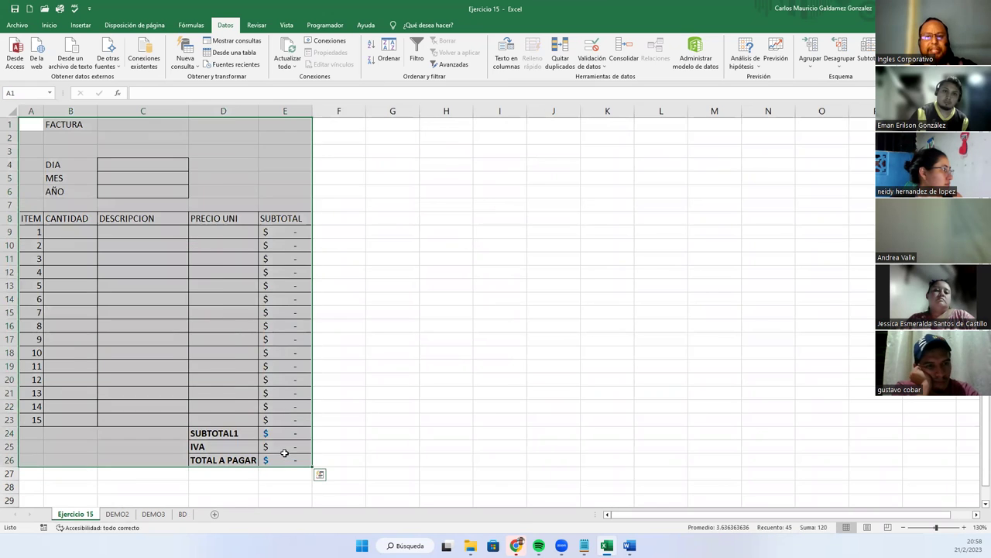
pyautogui.click(284, 457)
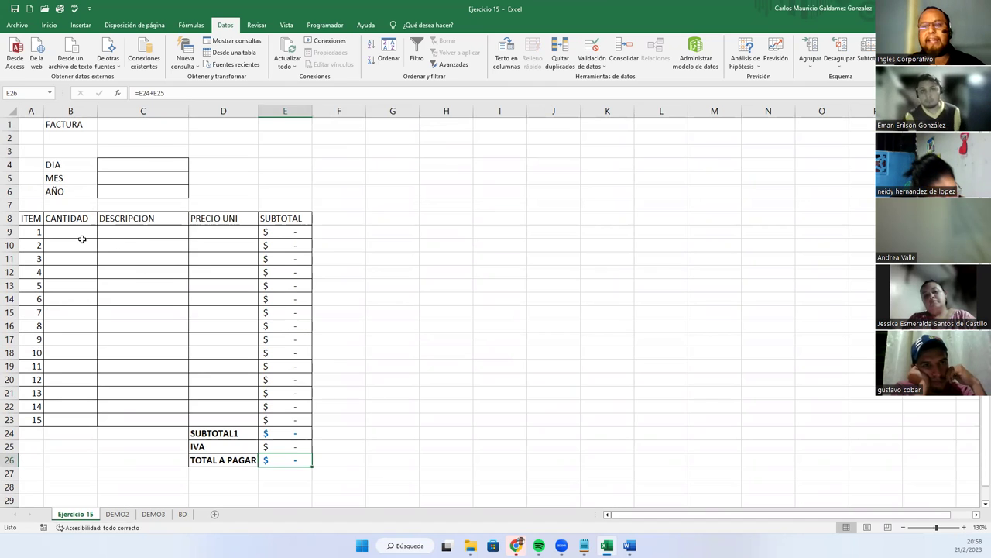
pyautogui.click(82, 240)
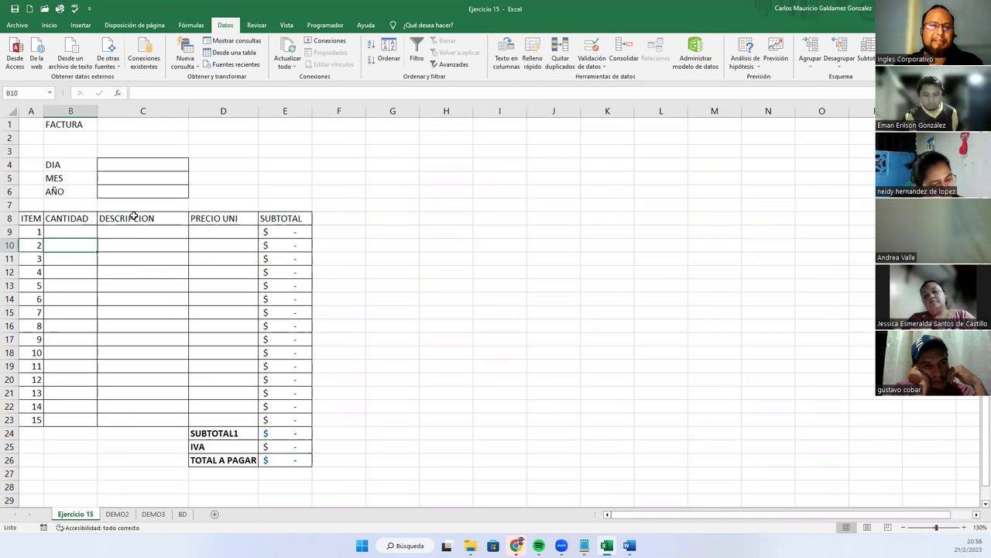
pyautogui.moveTo(132, 166); pyautogui.dragTo(130, 194)
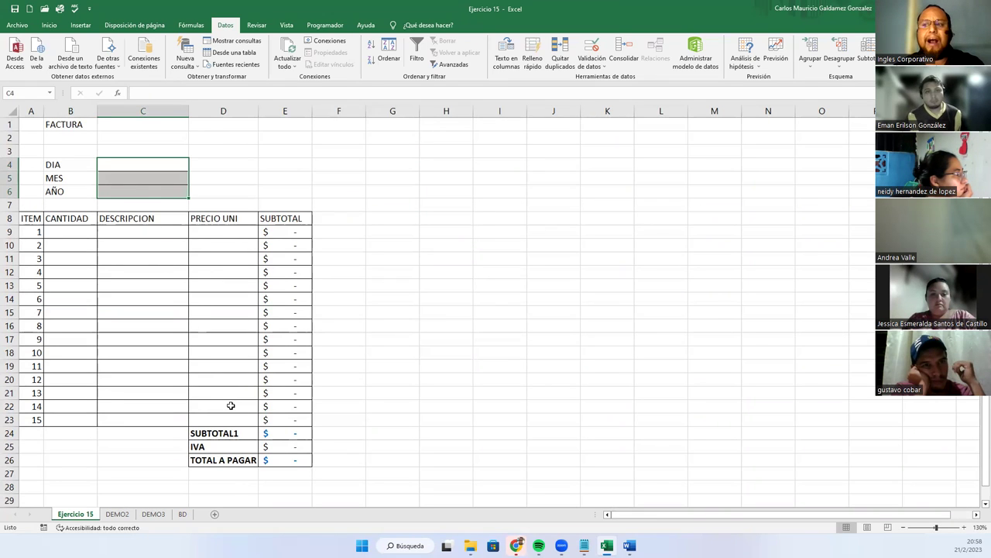
pyautogui.click(181, 514)
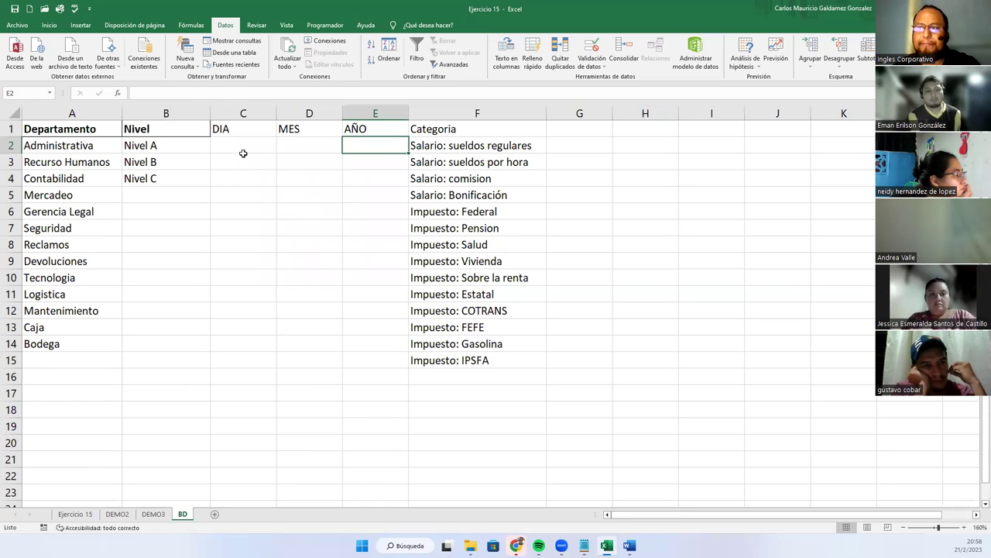
# - Fill C2:C32 with day numbers 1 through 31 by entering 1 and 2 and extending the series
pyautogui.moveTo(243, 153); pyautogui.dragTo(367, 365)
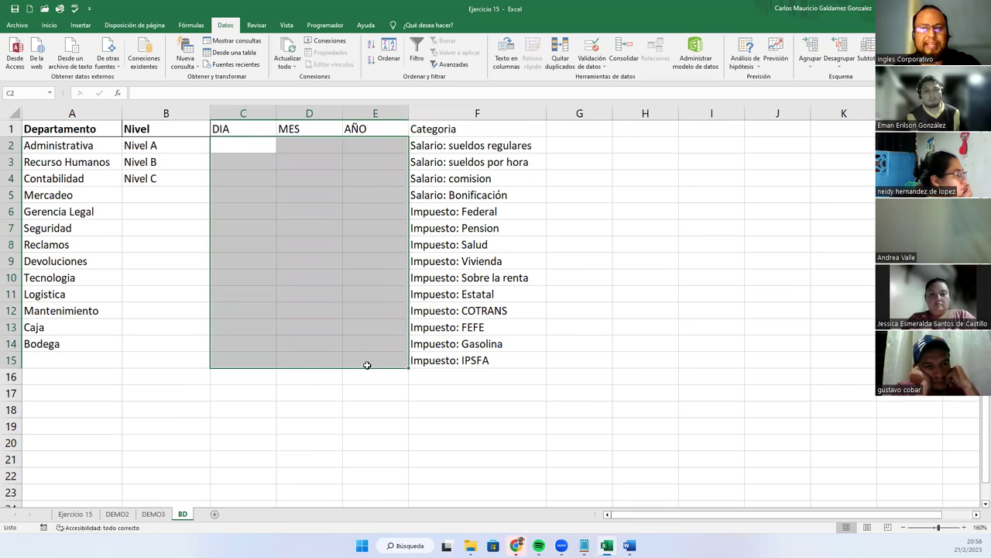
pyautogui.click(368, 365)
pyautogui.moveTo(241, 146); pyautogui.dragTo(244, 410)
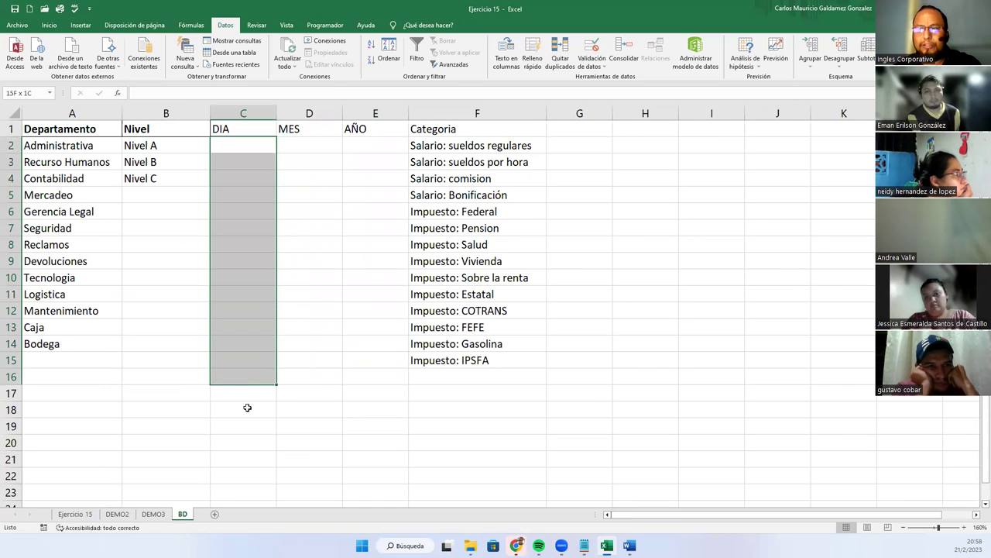
pyautogui.click(223, 150)
pyautogui.write('1')
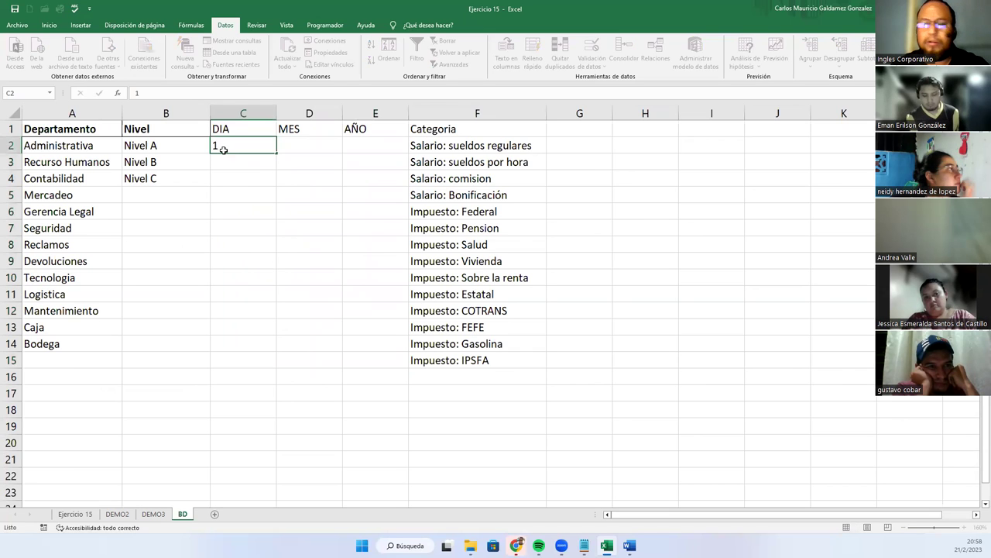
pyautogui.press('Return')
pyautogui.write('2')
pyautogui.press('Return')
pyautogui.click(223, 149)
pyautogui.hotkey('shift', 'Down')
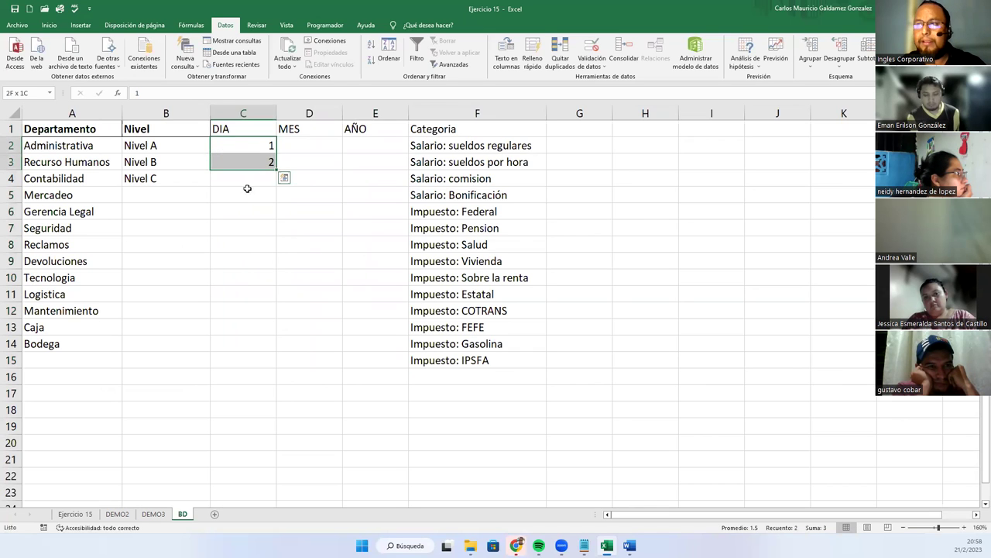
pyautogui.moveTo(280, 169)
pyautogui.mouseDown()
pyautogui.moveTo(266, 514)
pyautogui.moveTo(246, 496)
pyautogui.mouseUp()
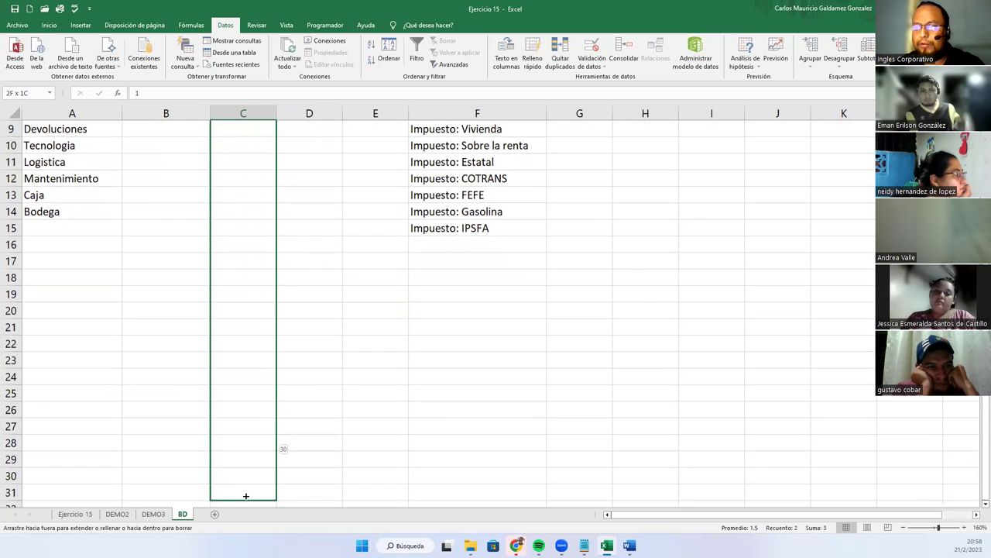
pyautogui.moveTo(245, 508); pyautogui.dragTo(245, 469)
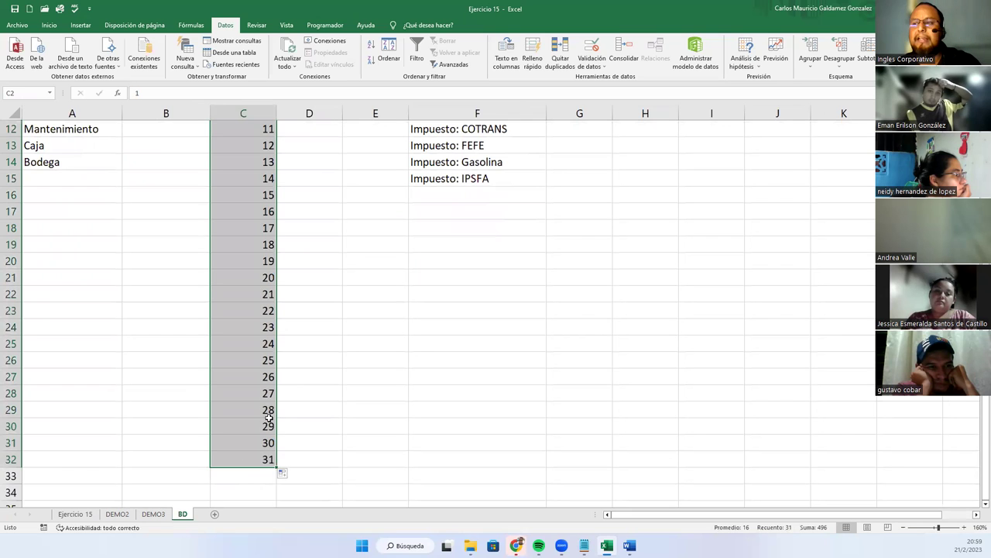
pyautogui.scroll(4, 300, 344)
# - Enter Enero and Febrero in the MES column and extend the month series to Diciembre
pyautogui.click(306, 148)
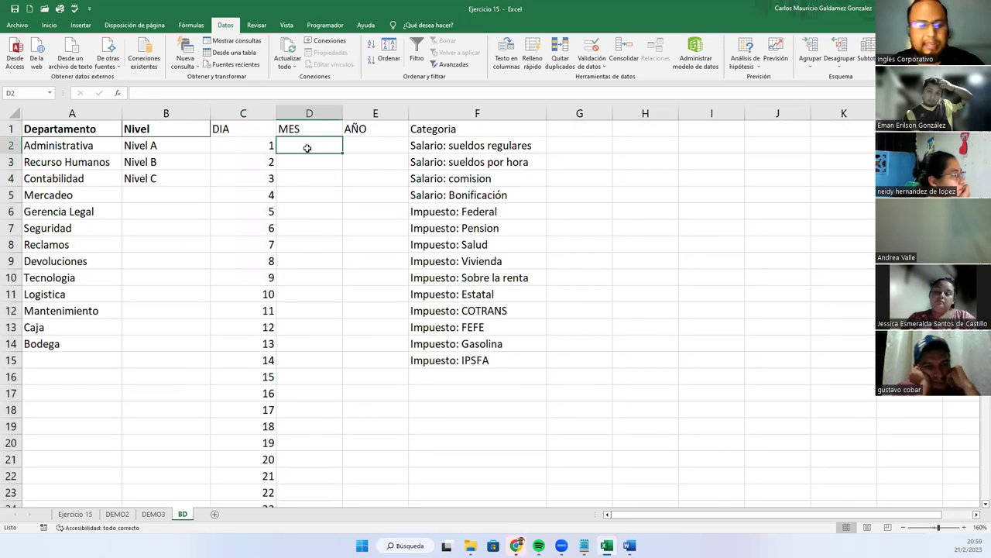
pyautogui.write('Enero')
pyautogui.press('Return')
pyautogui.write('Febrero')
pyautogui.press('Return')
pyautogui.moveTo(306, 147)
pyautogui.mouseDown()
pyautogui.moveTo(308, 171)
pyautogui.moveTo(328, 163)
pyautogui.moveTo(341, 235)
pyautogui.moveTo(315, 346)
pyautogui.moveTo(317, 328)
pyautogui.mouseUp()
pyautogui.click(310, 178)
# - Enter 2020 and 2021 in the AÑO column and extend the year series to 2023
pyautogui.click(369, 143)
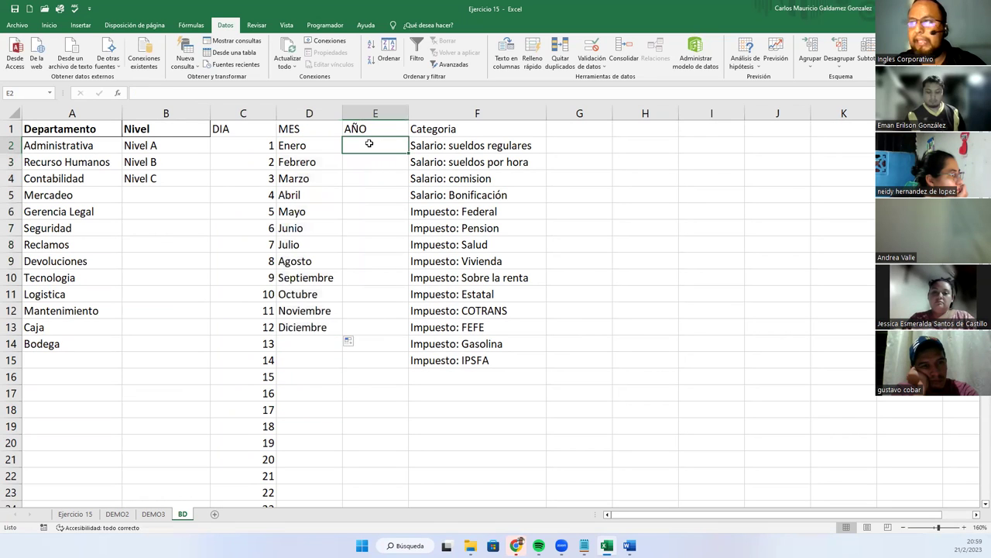
pyautogui.write('2020')
pyautogui.press('Return')
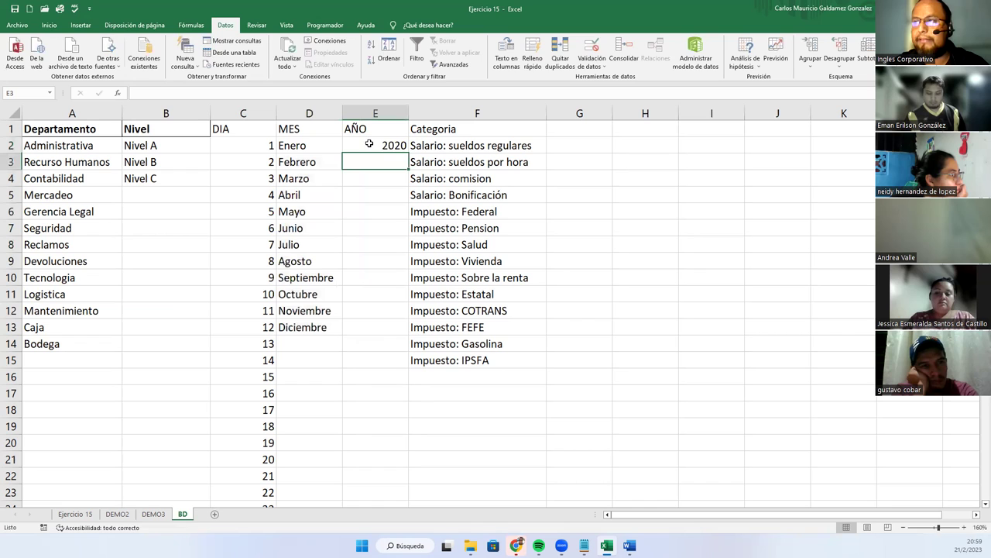
pyautogui.write('2021')
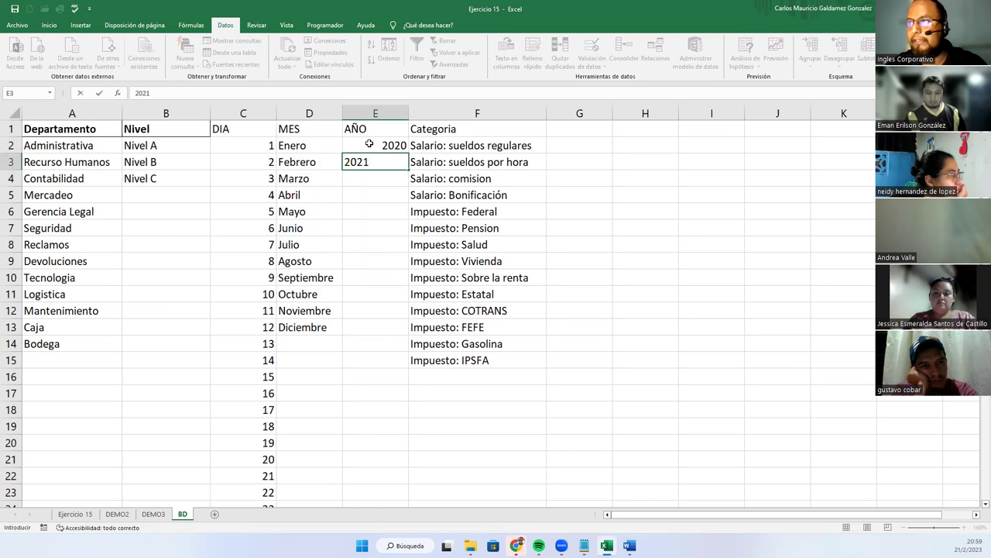
pyautogui.moveTo(369, 143)
pyautogui.mouseDown()
pyautogui.moveTo(400, 225)
pyautogui.moveTo(394, 205)
pyautogui.mouseUp()
pyautogui.click(346, 240)
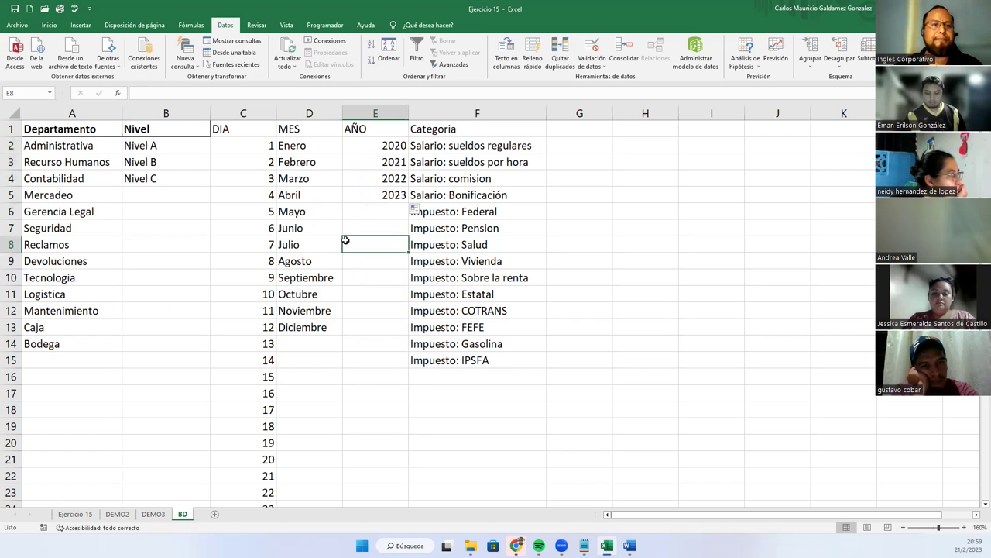
# - Select the DIA, MES and AÑO data down to the last day row
pyautogui.moveTo(243, 147); pyautogui.dragTo(350, 481)
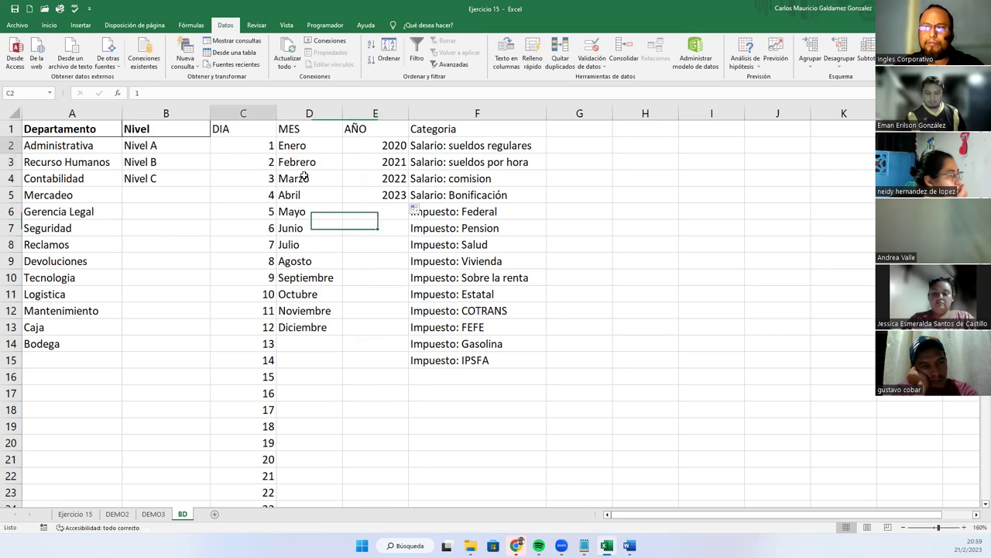
pyautogui.scroll(-2, 350, 482)
pyautogui.scroll(-1, 350, 449)
pyautogui.keyDown('shift'); pyautogui.click(349, 392); pyautogui.keyUp('shift')
# - Delete the DIA, MES and AÑO values on BD, then go to the DEMO3 sheet
pyautogui.press('Delete')
pyautogui.scroll(4, 352, 389)
pyautogui.scroll(2, 353, 390)
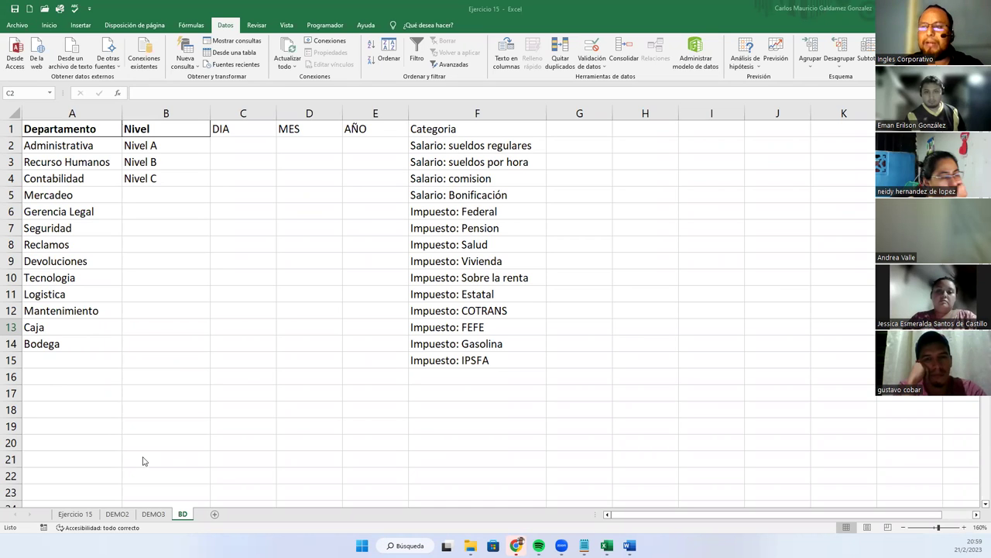
pyautogui.hotkey('ctrl', 'shift', 'Down')
pyautogui.click(281, 184)
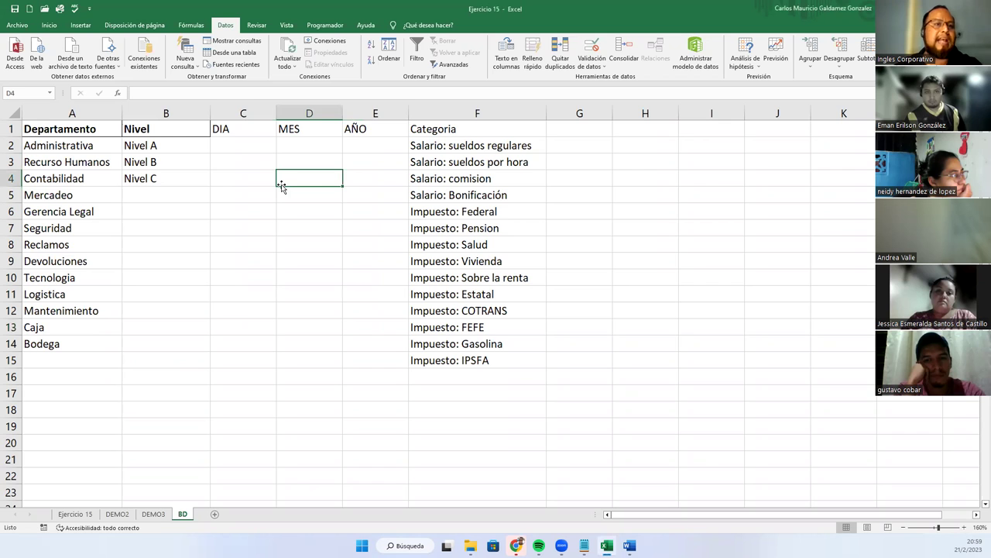
pyautogui.click(154, 514)
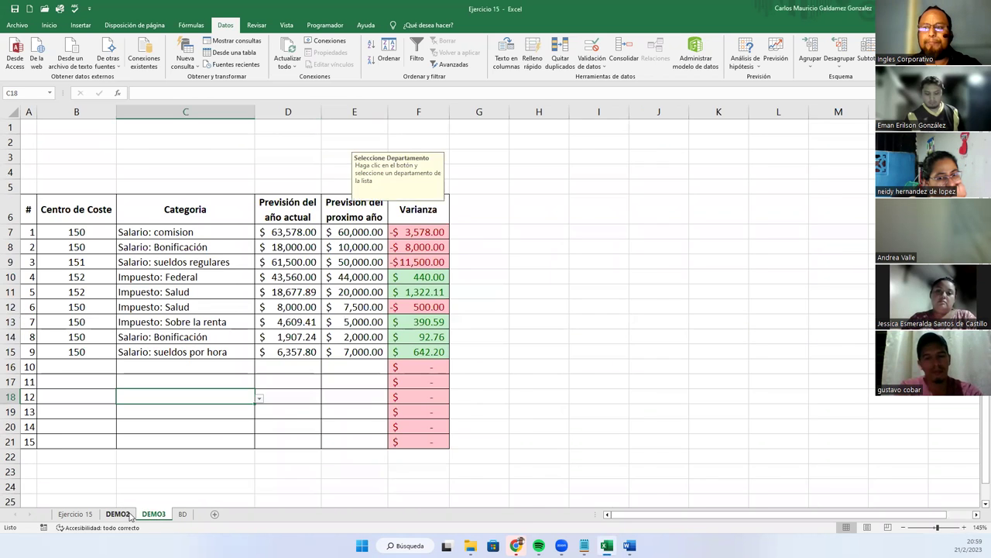
# - Open data validation for DEMO3's Centro de Coste and Categoria entries and review its criteria
pyautogui.click(117, 513)
pyautogui.click(357, 309)
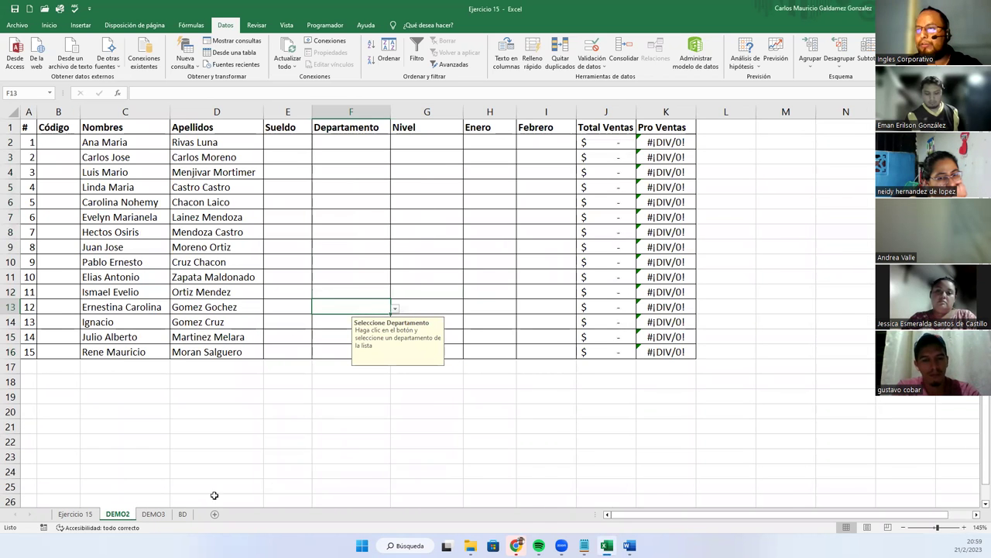
pyautogui.click(154, 514)
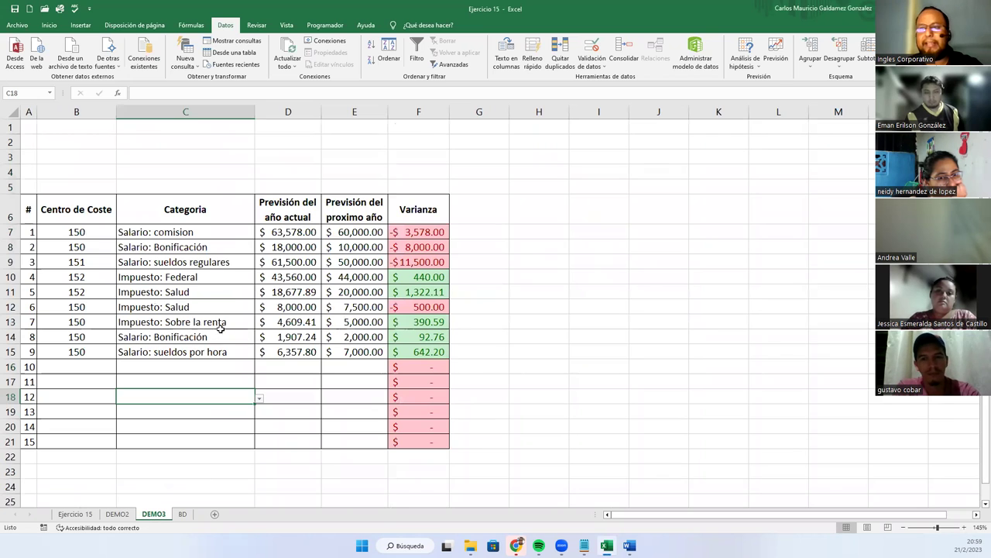
pyautogui.moveTo(93, 235); pyautogui.dragTo(224, 441)
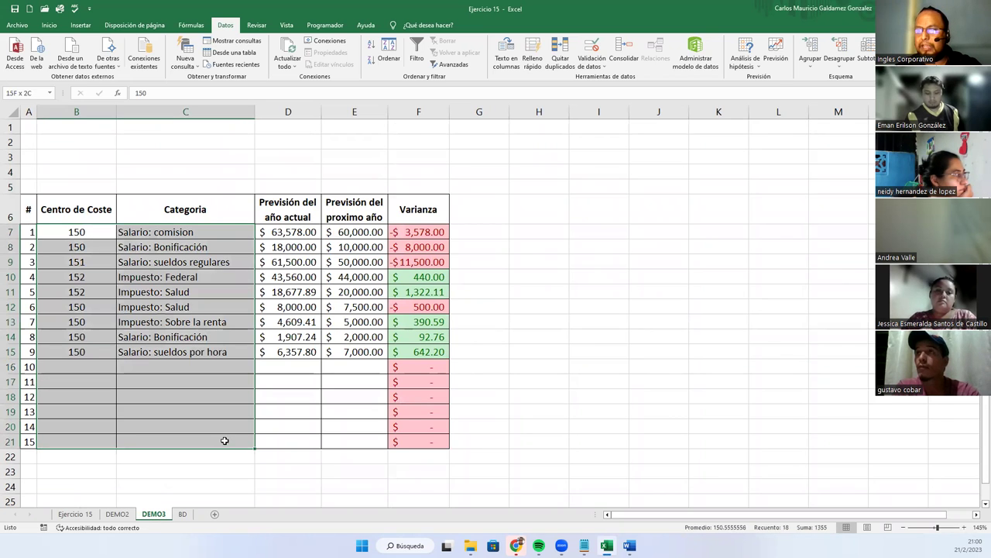
pyautogui.click(592, 48)
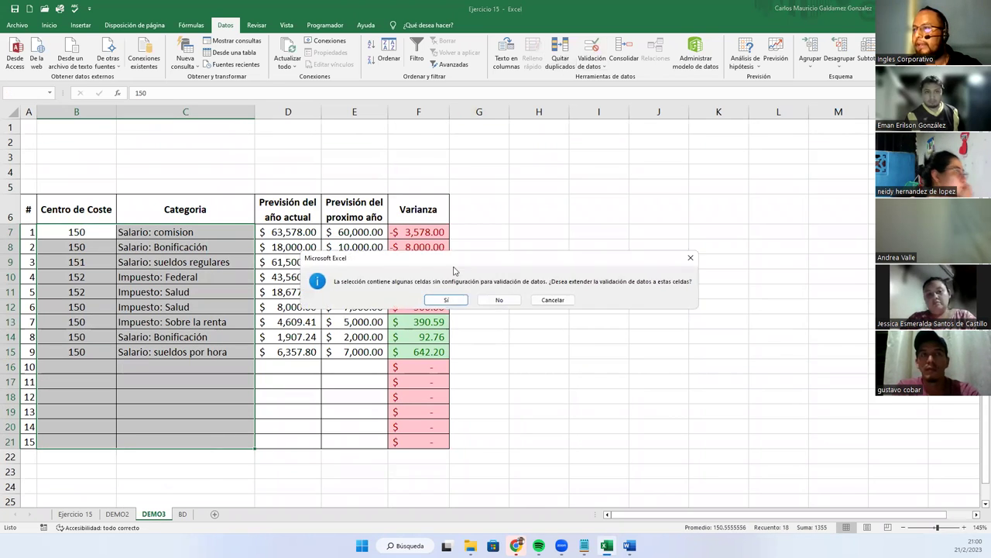
pyautogui.click(448, 299)
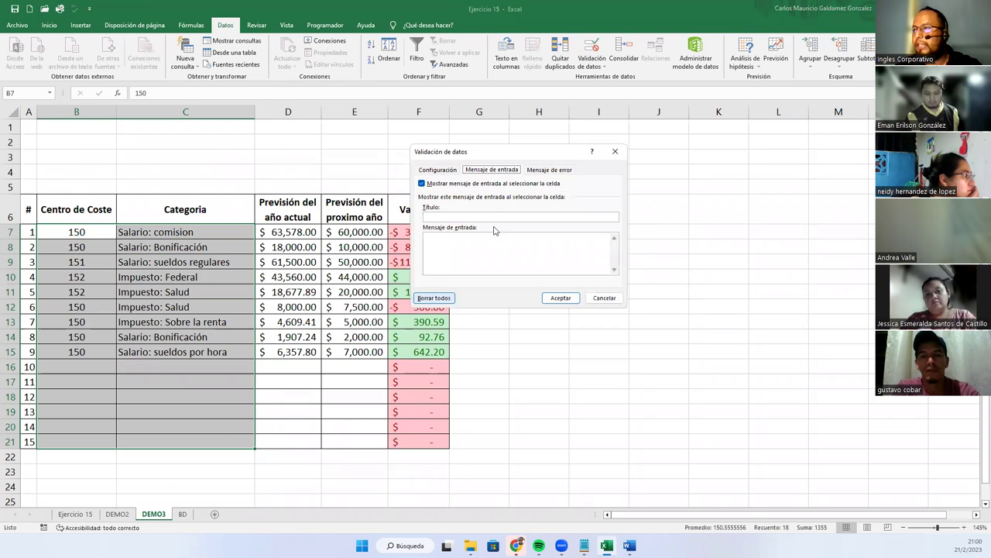
pyautogui.click(437, 169)
pyautogui.click(433, 297)
pyautogui.click(561, 297)
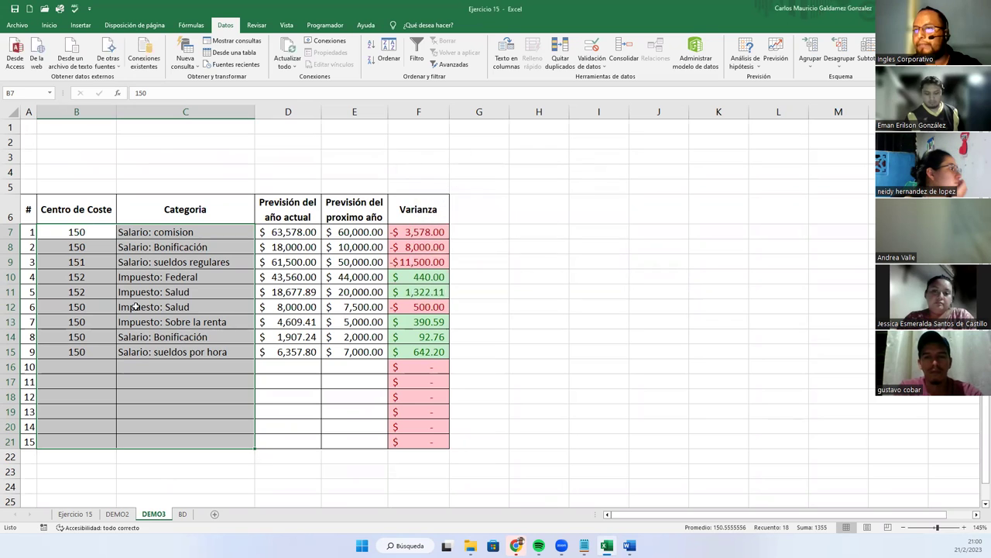
# - Clear the DEMO3 budget entries and copy the Varianza formula down to row 21
pyautogui.click(97, 297)
pyautogui.moveTo(80, 232)
pyautogui.mouseDown()
pyautogui.moveTo(221, 433)
pyautogui.moveTo(333, 438)
pyautogui.mouseUp()
pyautogui.press('Delete')
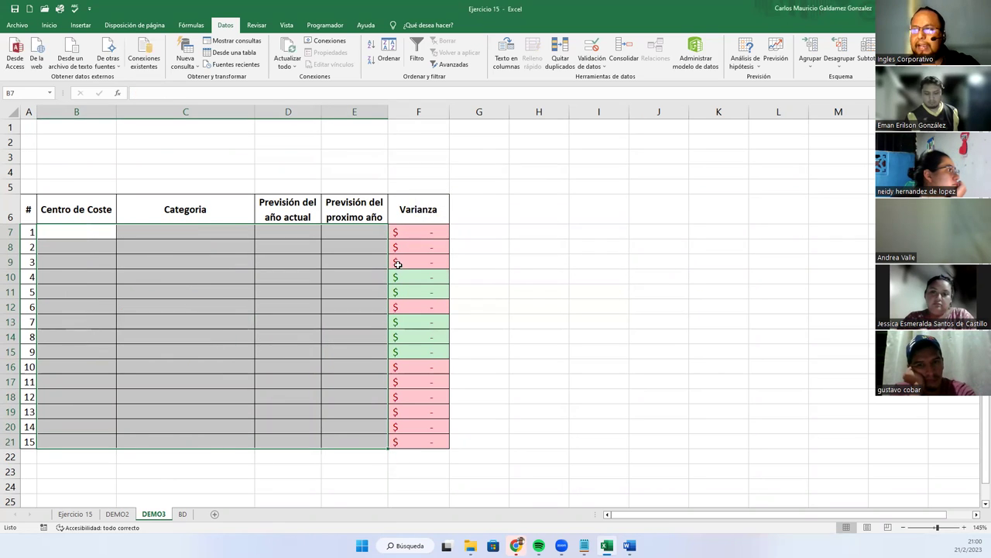
pyautogui.click(416, 232)
pyautogui.doubleClick(448, 237)
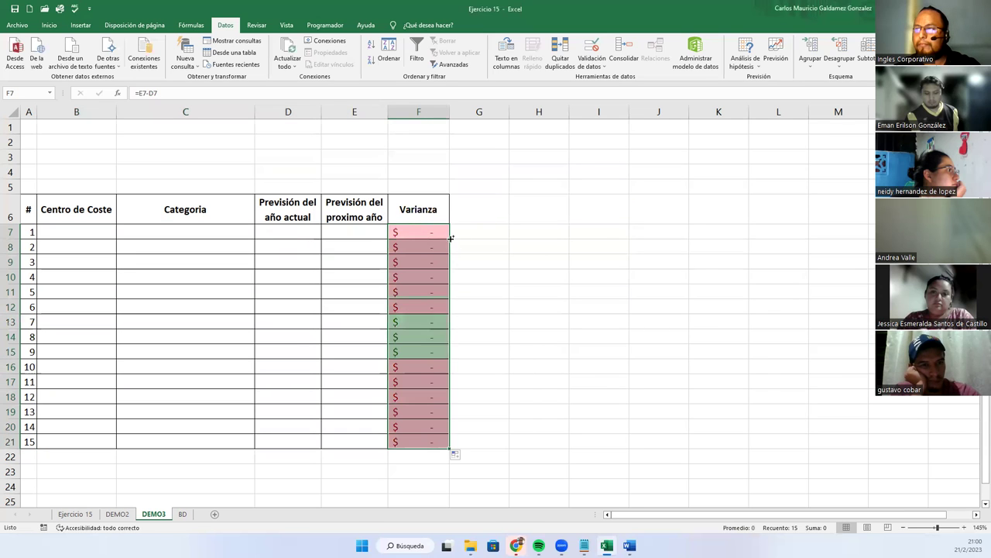
# - Clear all validation rules from DEMO2's Departamento and Nivel columns, check G7, then show BD
pyautogui.click(117, 514)
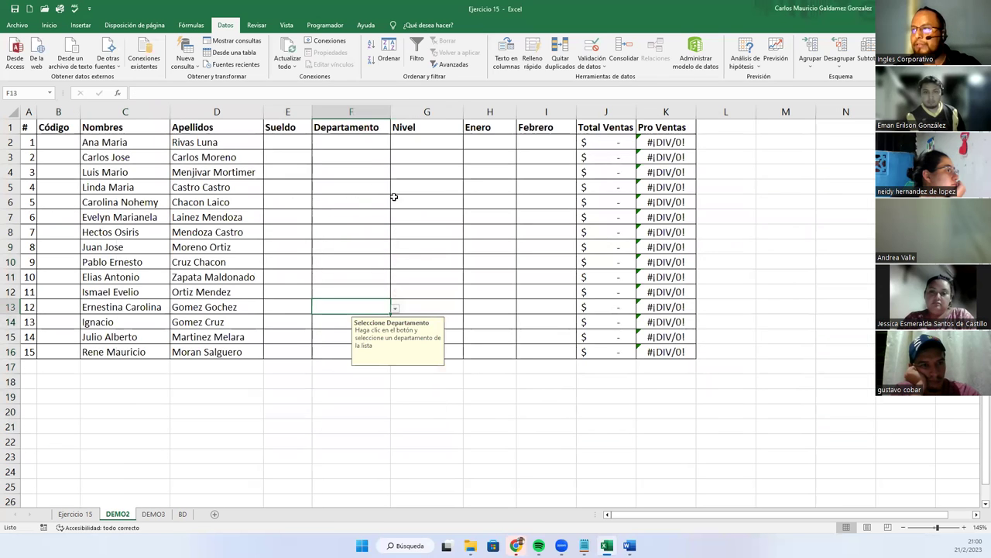
pyautogui.moveTo(349, 144); pyautogui.dragTo(418, 348)
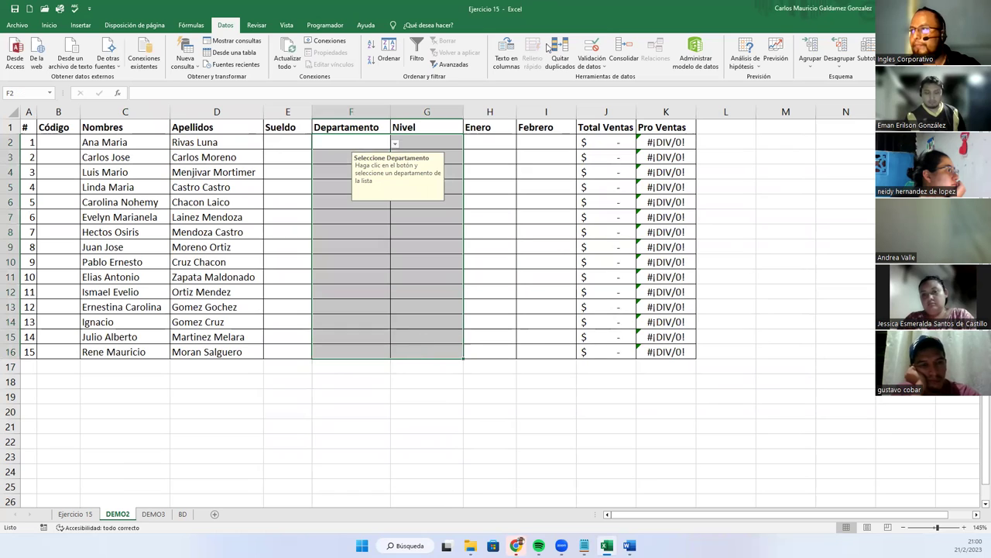
pyautogui.click(591, 47)
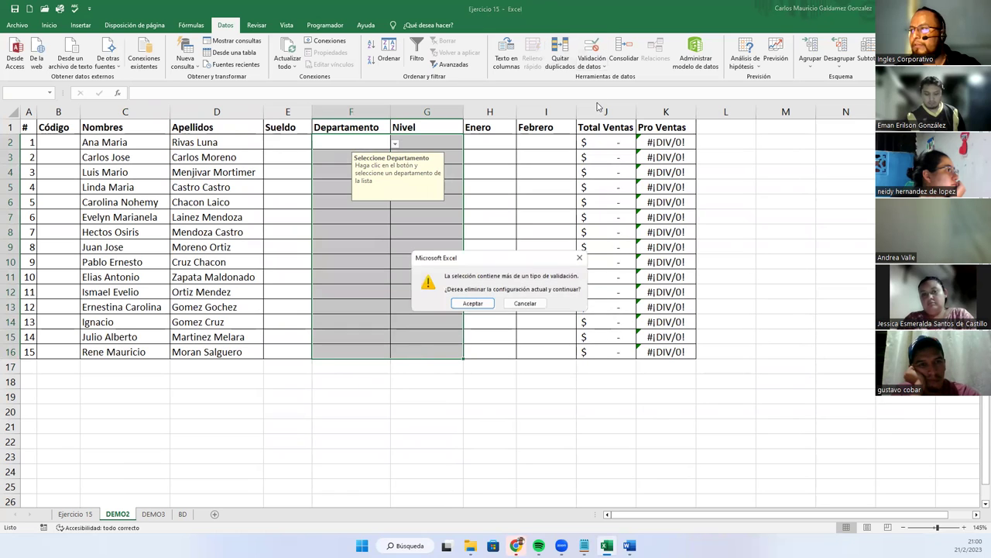
pyautogui.click(474, 304)
pyautogui.click(435, 299)
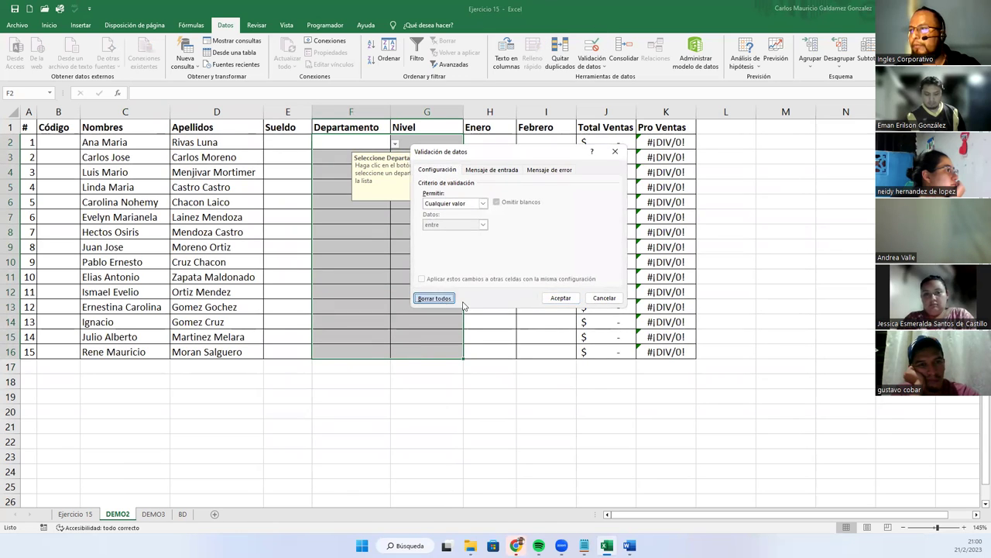
pyautogui.click(562, 299)
pyautogui.click(361, 214)
pyautogui.click(424, 209)
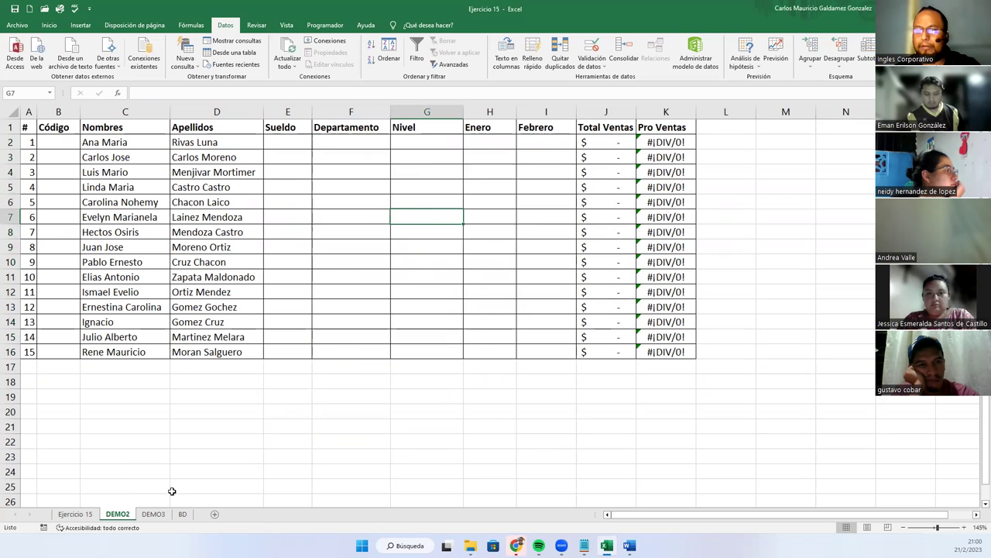
pyautogui.click(154, 514)
pyautogui.click(179, 515)
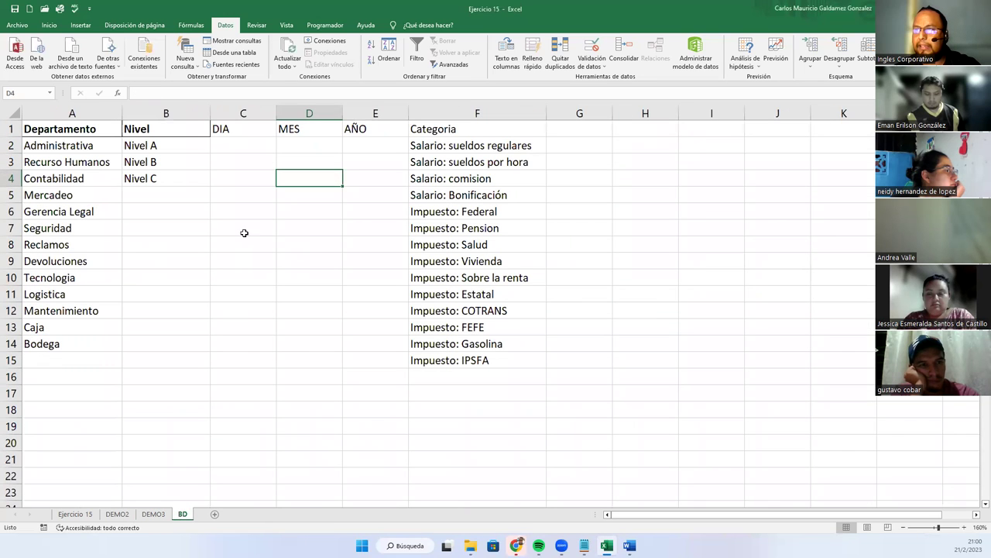
# - Highlight the BD block of source lists, then look at the Ejercicio 15 invoice table
pyautogui.click(247, 150)
pyautogui.moveTo(62, 128); pyautogui.dragTo(457, 377)
pyautogui.click(75, 515)
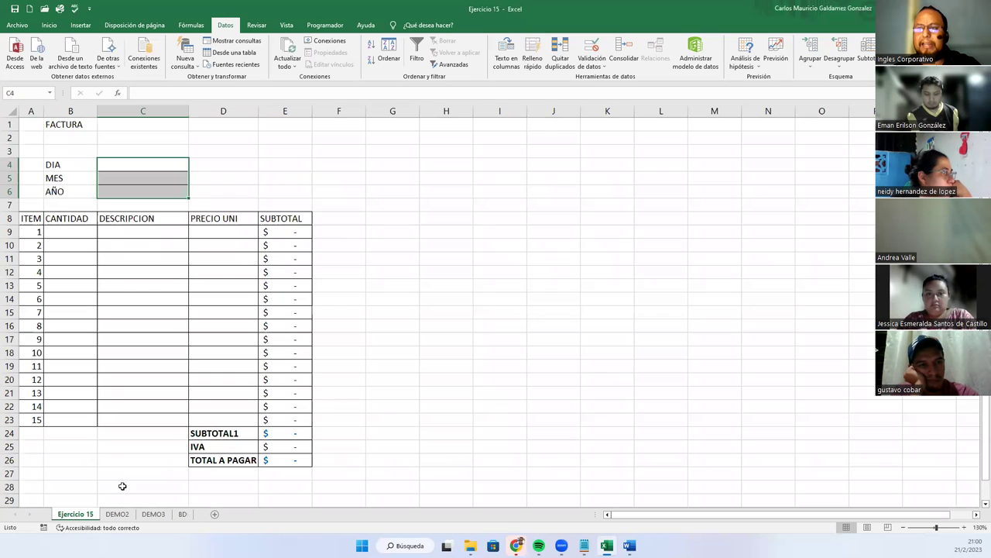
pyautogui.click(183, 352)
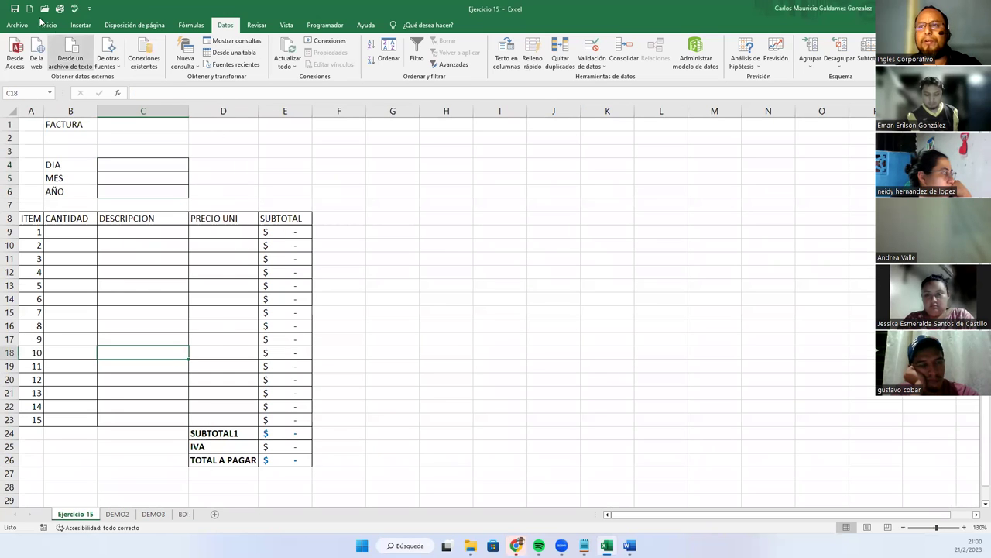
# - Highlight DEMO2's empty Código, Sueldo, Enero/Febrero and Departamento/Nivel cells
pyautogui.click(117, 515)
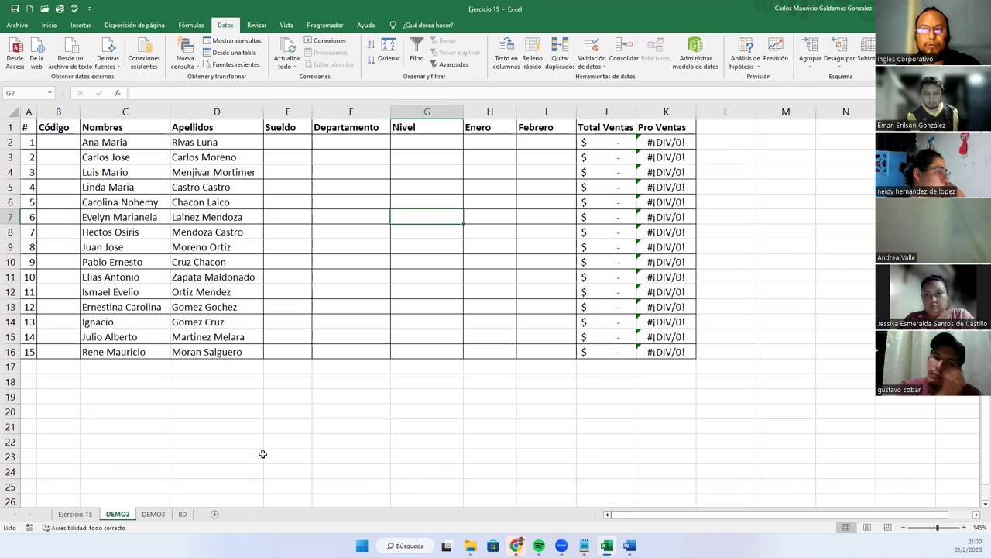
pyautogui.moveTo(58, 143); pyautogui.dragTo(57, 352)
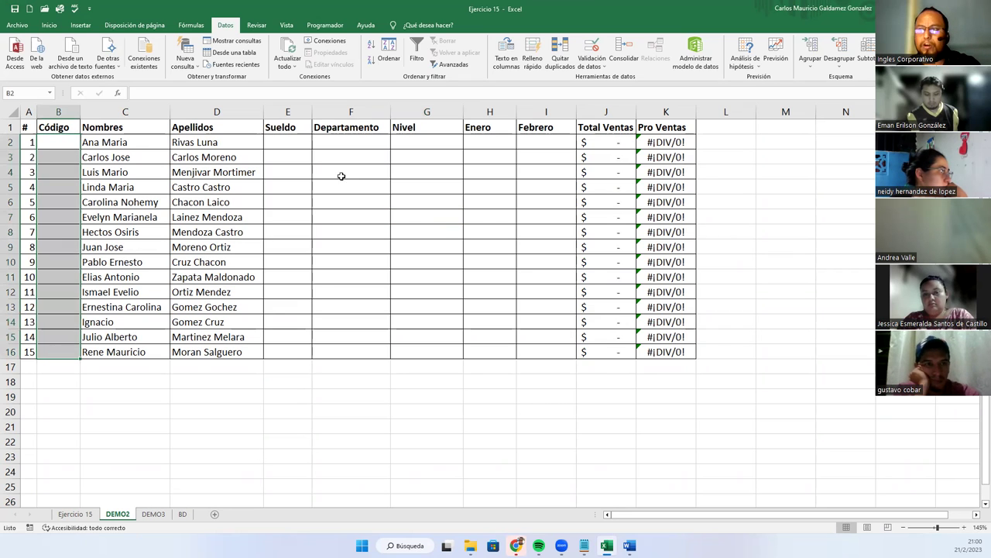
pyautogui.moveTo(285, 142); pyautogui.dragTo(286, 349)
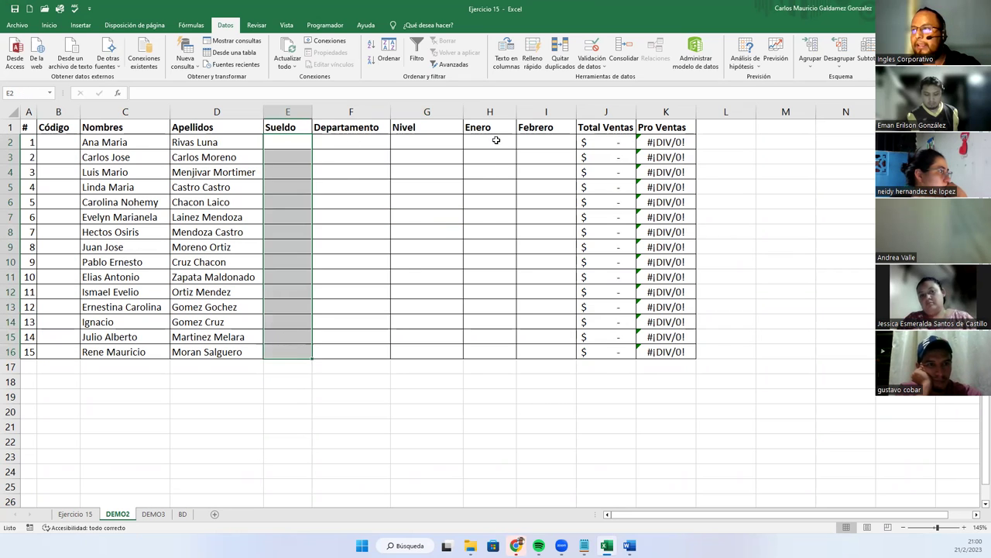
pyautogui.moveTo(496, 141); pyautogui.dragTo(535, 349)
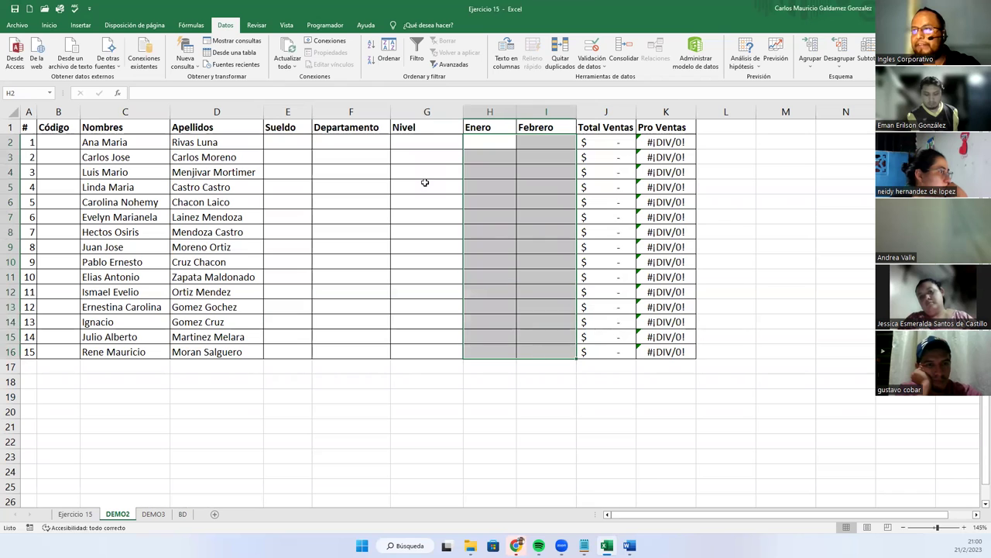
pyautogui.moveTo(381, 147); pyautogui.dragTo(402, 349)
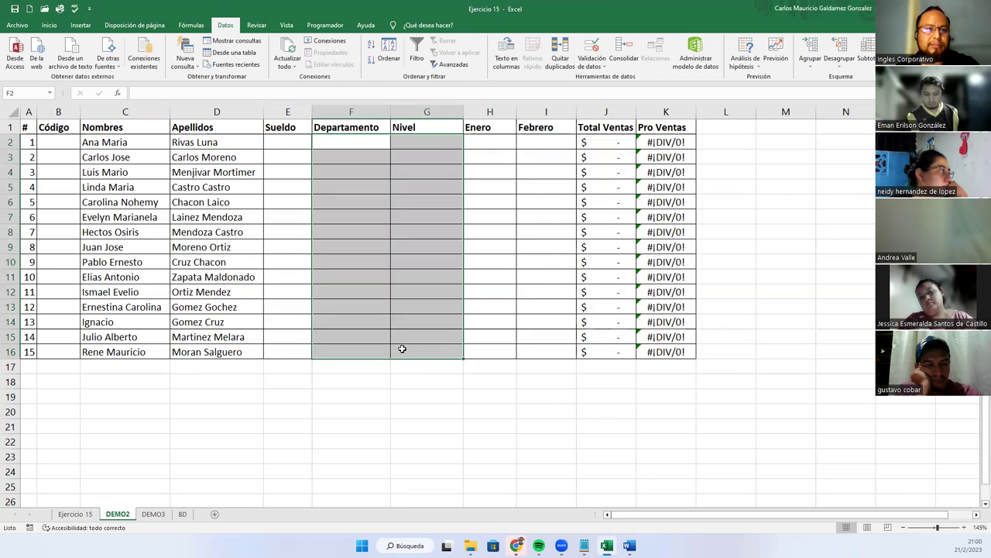
# - Highlight the empty DEMO3 budget input cells and pick Categoria cell C7
pyautogui.click(152, 513)
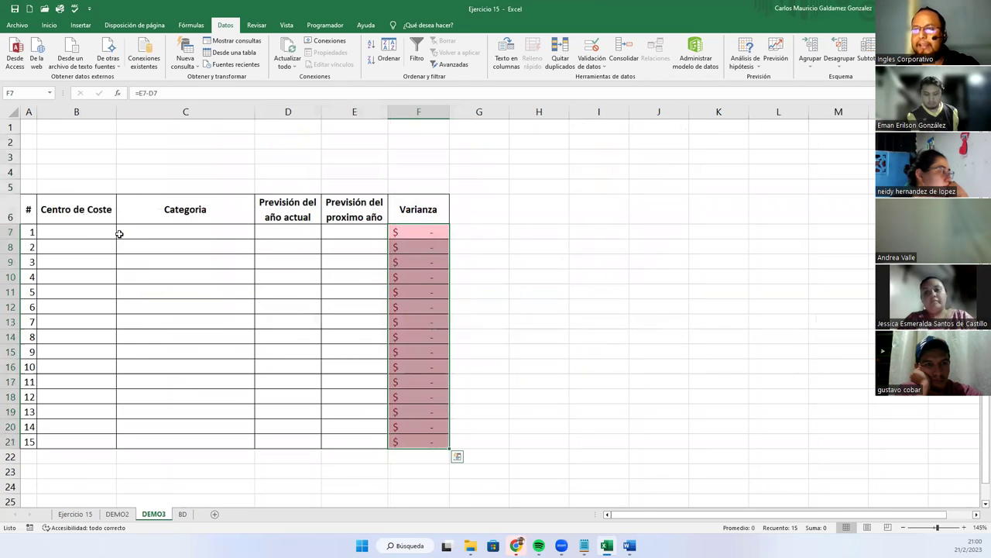
pyautogui.moveTo(111, 233); pyautogui.dragTo(354, 439)
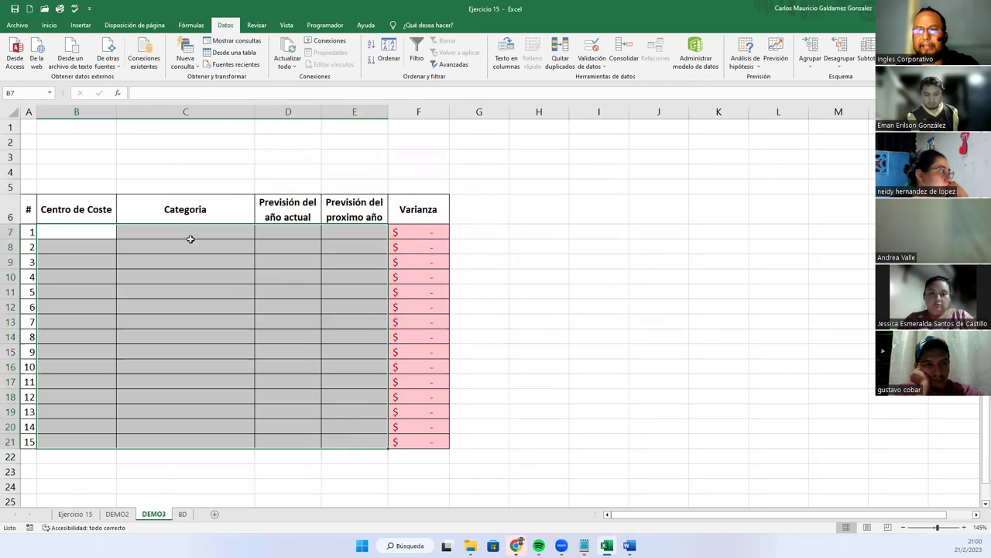
pyautogui.click(180, 231)
# - Compare the BD Categoria list with cell C16 on Ejercicio 15 and on DEMO3
pyautogui.click(75, 514)
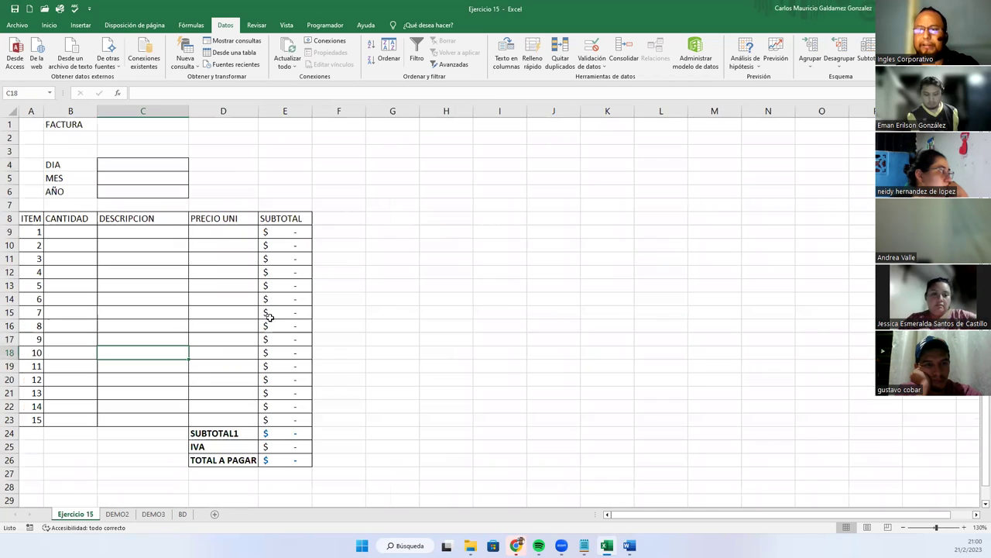
pyautogui.click(182, 514)
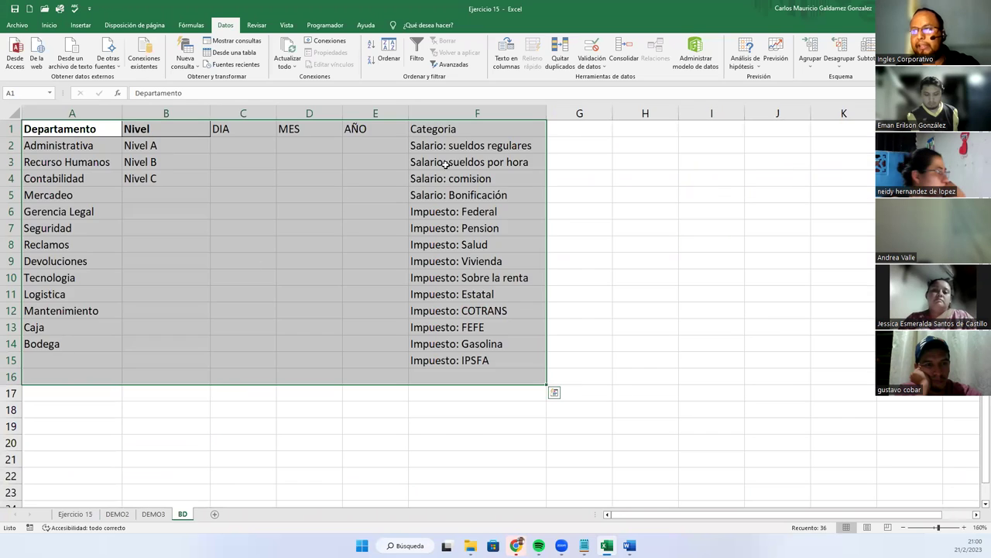
pyautogui.moveTo(426, 145); pyautogui.dragTo(469, 355)
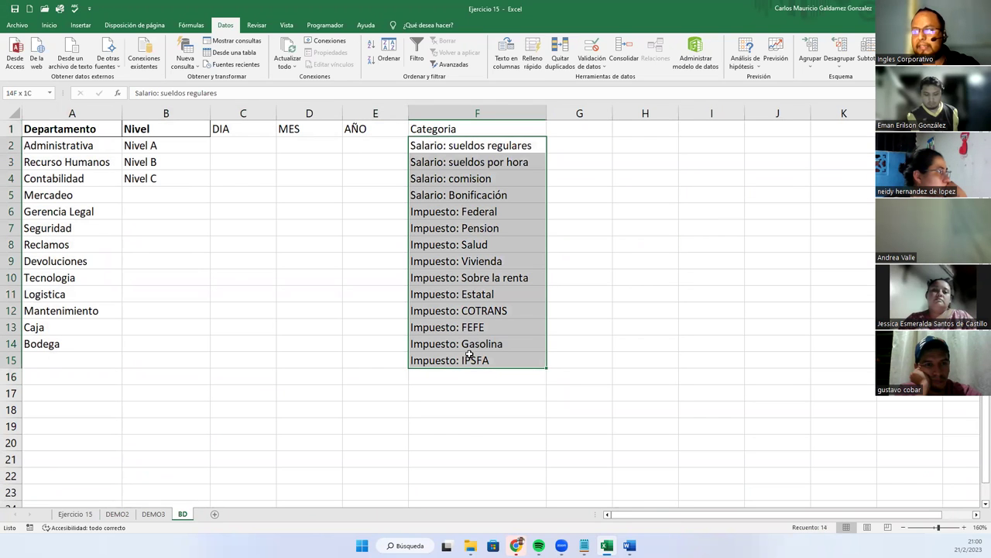
pyautogui.click(76, 514)
pyautogui.click(149, 324)
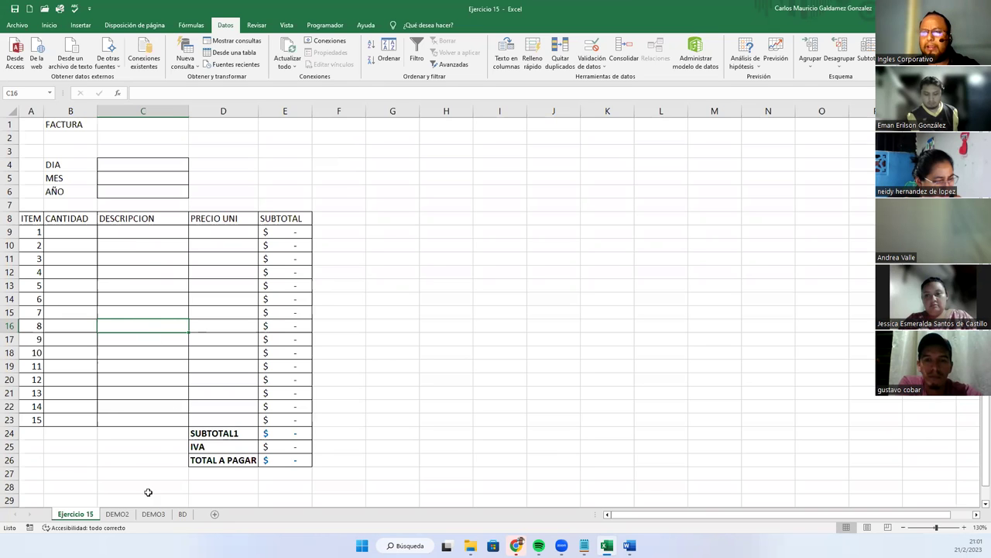
pyautogui.click(155, 514)
pyautogui.click(167, 370)
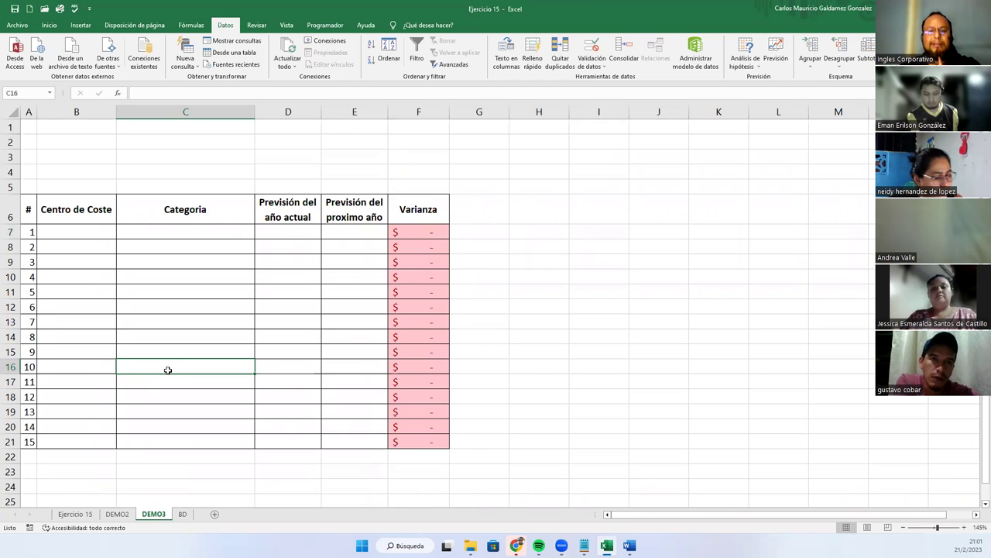
# - Inspect the Alto, Advertencia and Información error alert styles for C7, then cancel unchanged
pyautogui.click(229, 231)
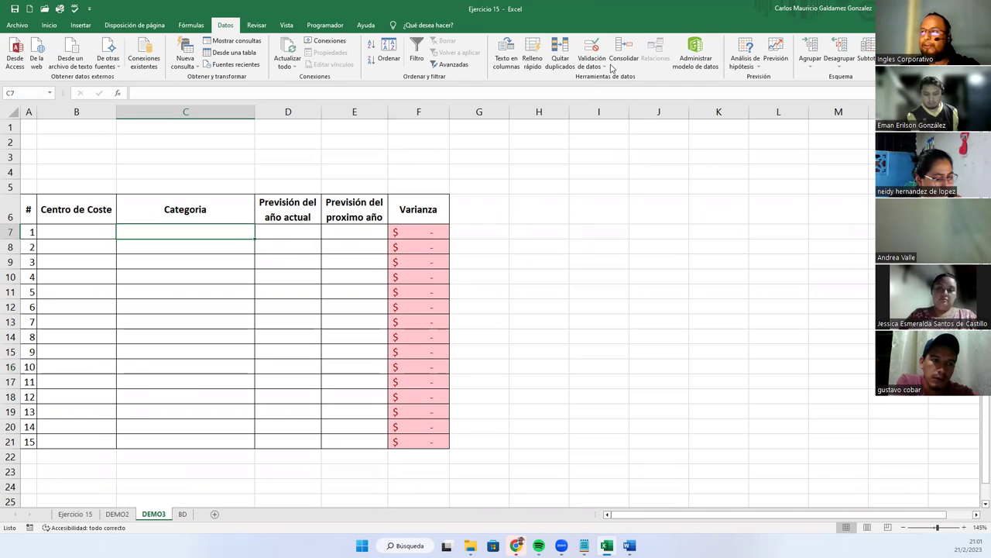
pyautogui.click(587, 48)
pyautogui.click(549, 170)
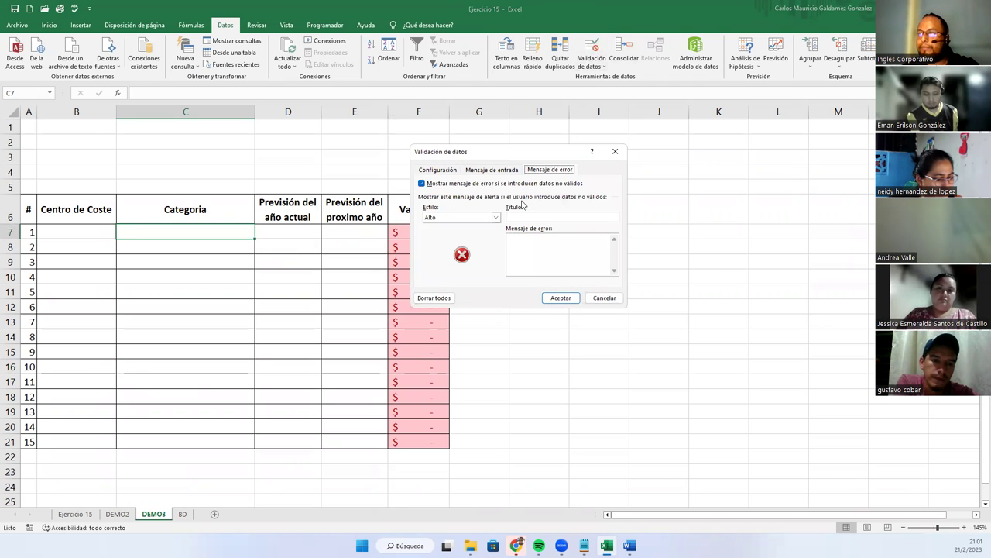
pyautogui.click(460, 218)
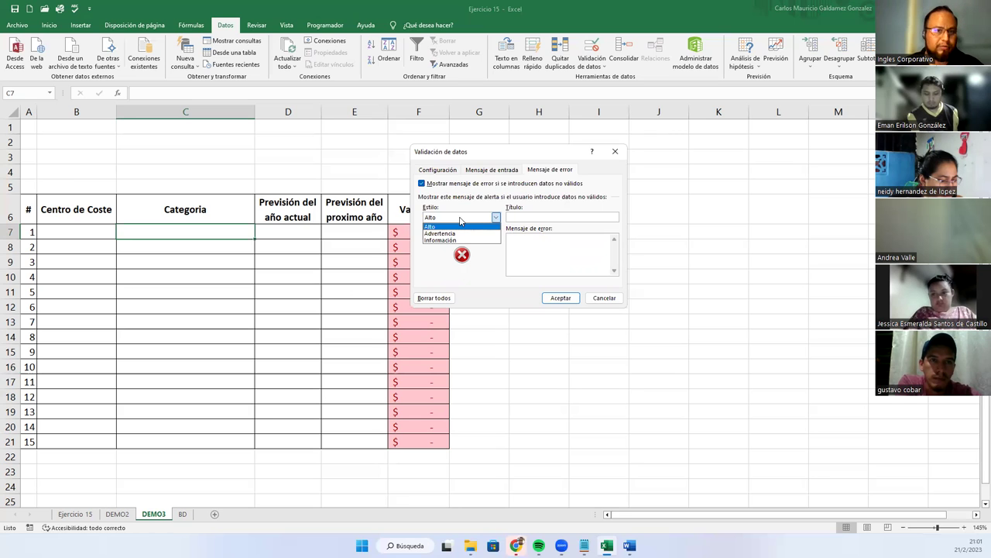
pyautogui.click(603, 297)
pyautogui.click(604, 298)
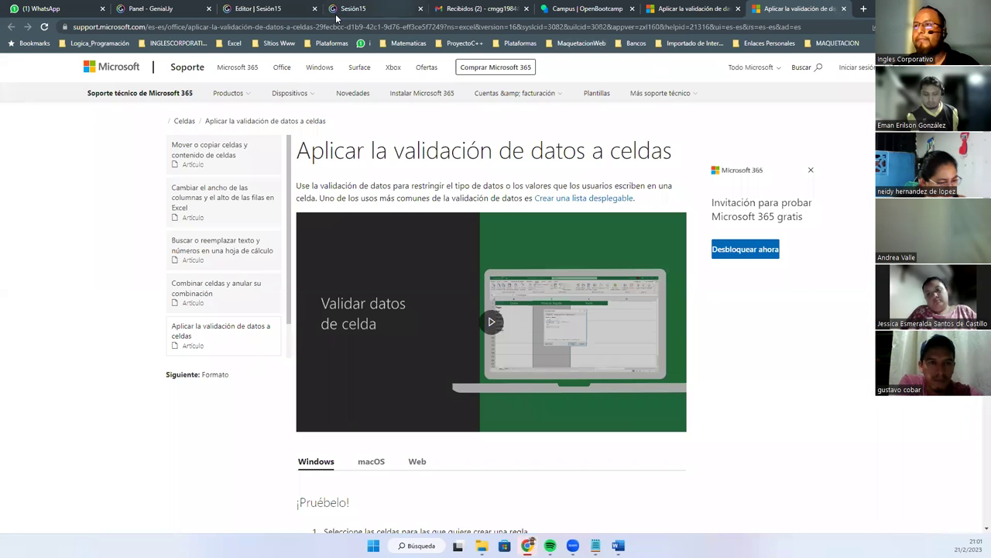
# - Present the Sesión15 slides full screen and advance two slides past Consultas
pyautogui.click(338, 11)
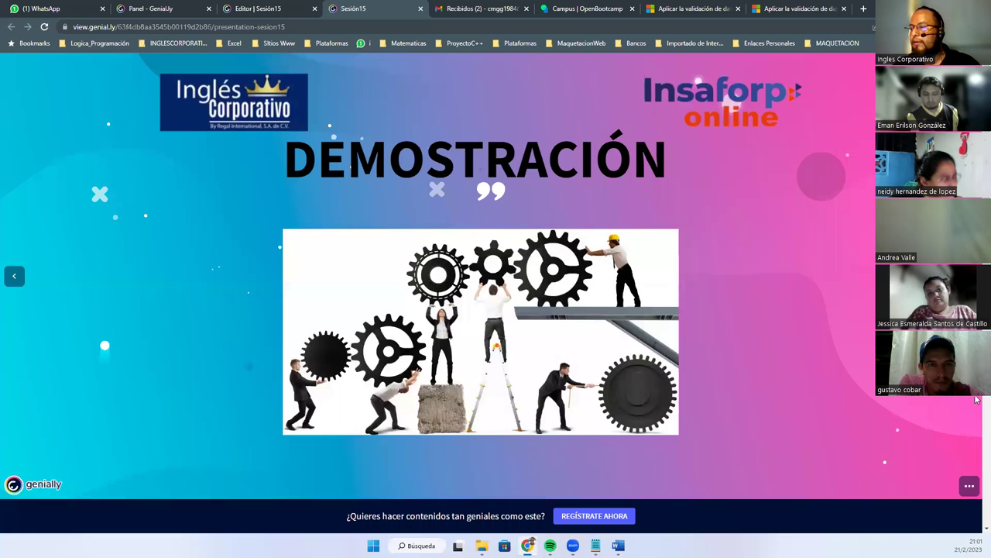
pyautogui.click(970, 487)
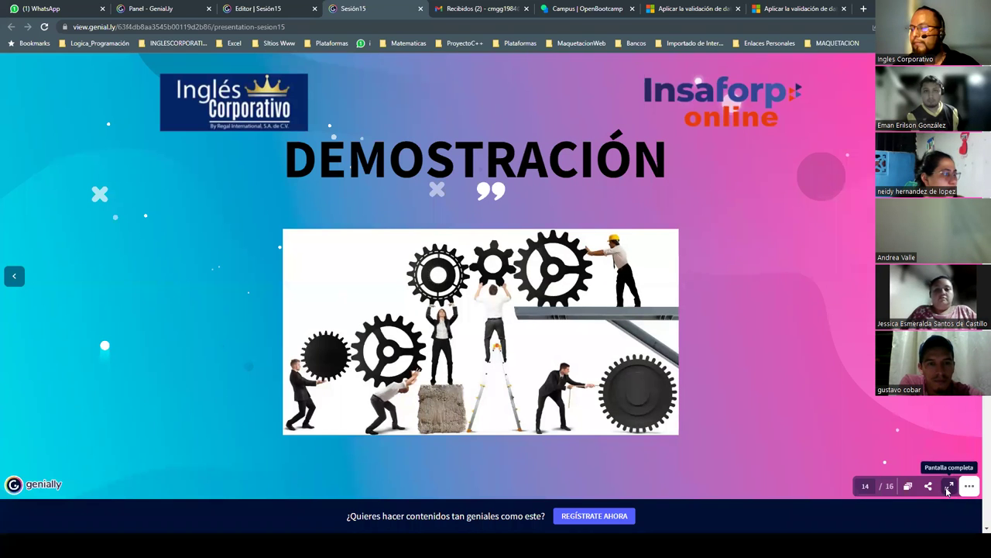
pyautogui.click(948, 486)
pyautogui.press('Right')
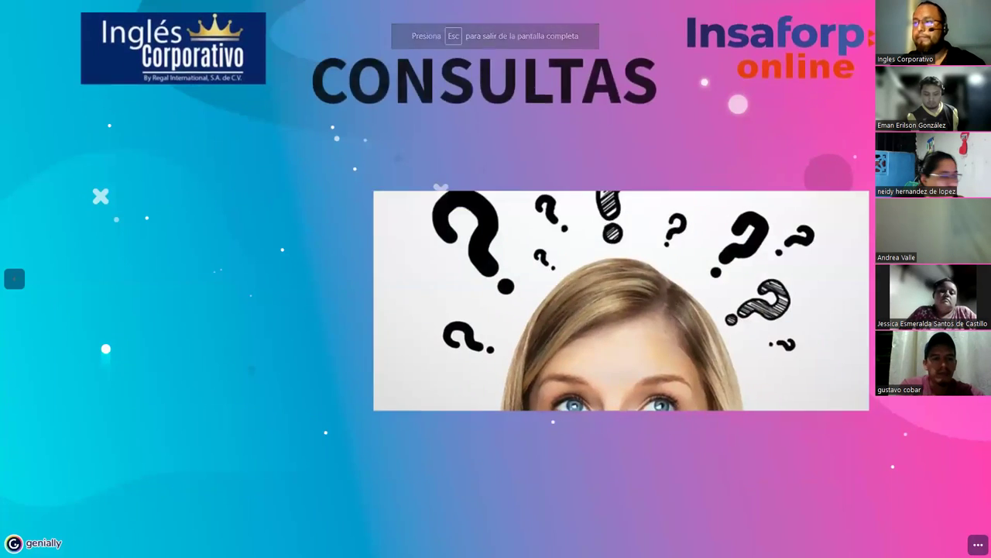
pyautogui.press('Right')
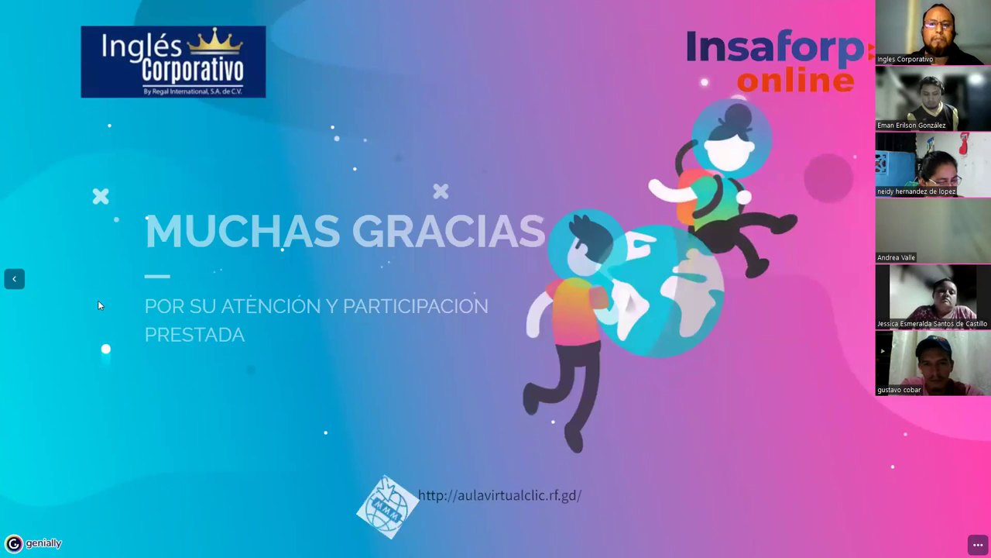